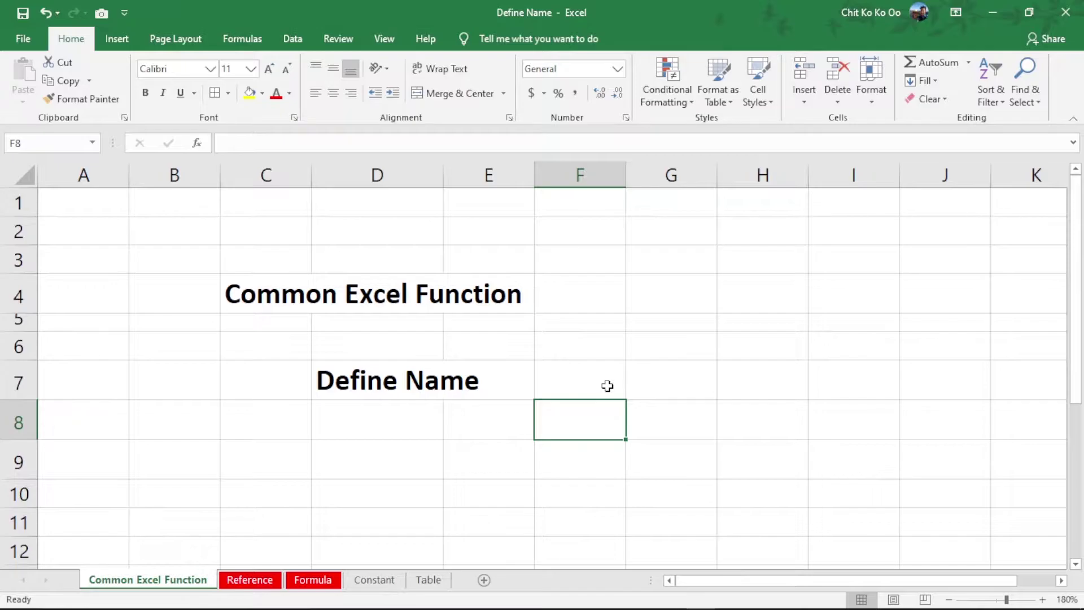
Switch to the Reference sheet and look over its product table and the empty Total Amount cell
{"action": "left_click", "coordinate": [568, 369]}
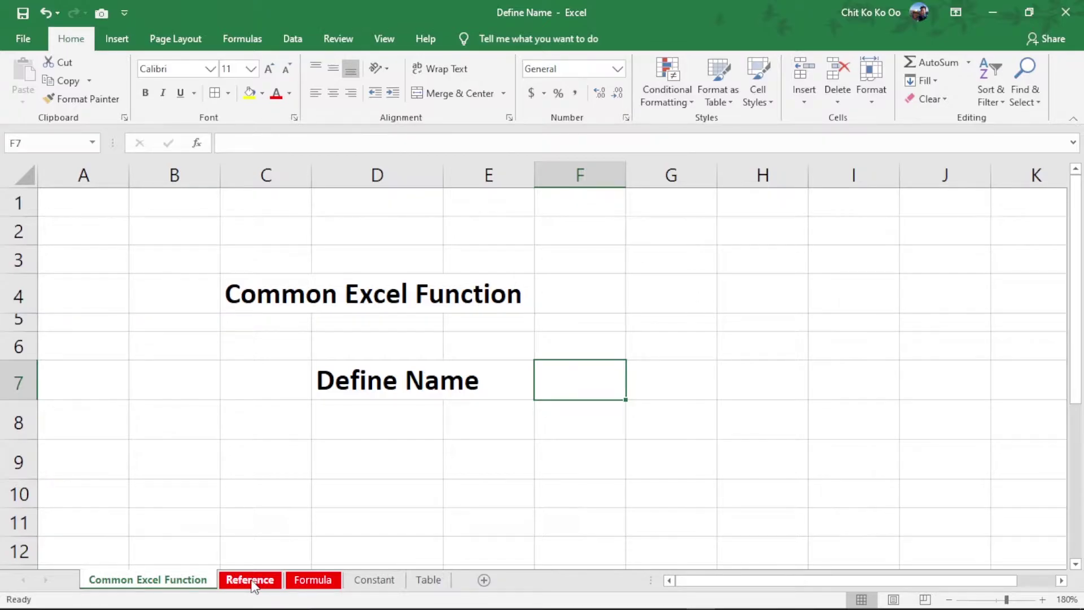
{"action": "left_click", "coordinate": [253, 582]}
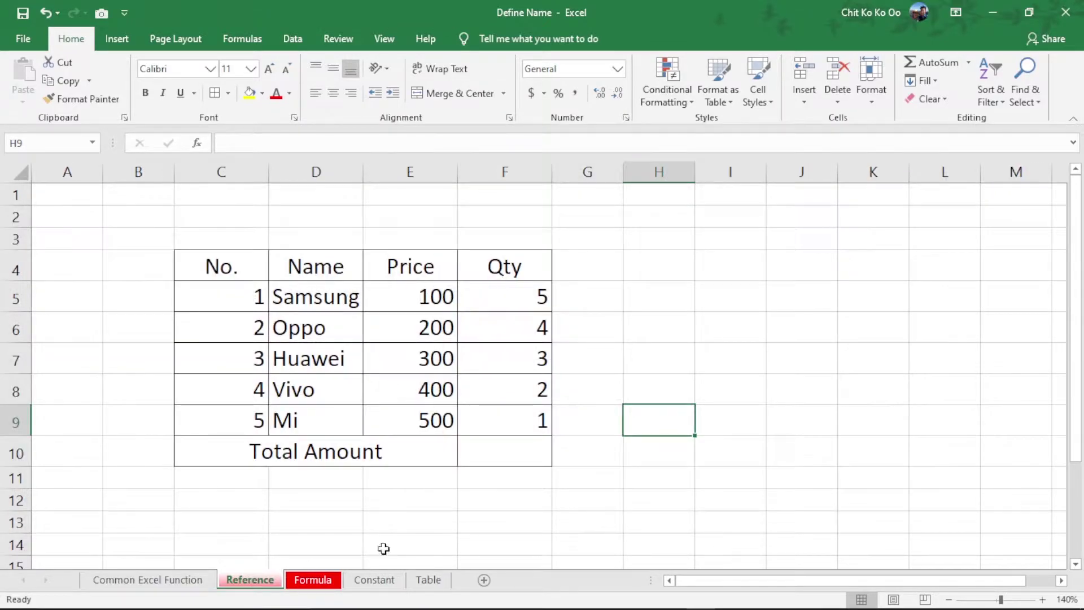
{"action": "mouse_move", "coordinate": [310, 304]}
{"action": "left_mouse_down"}
{"action": "mouse_move", "coordinate": [495, 350]}
{"action": "mouse_move", "coordinate": [525, 412]}
{"action": "left_mouse_up"}
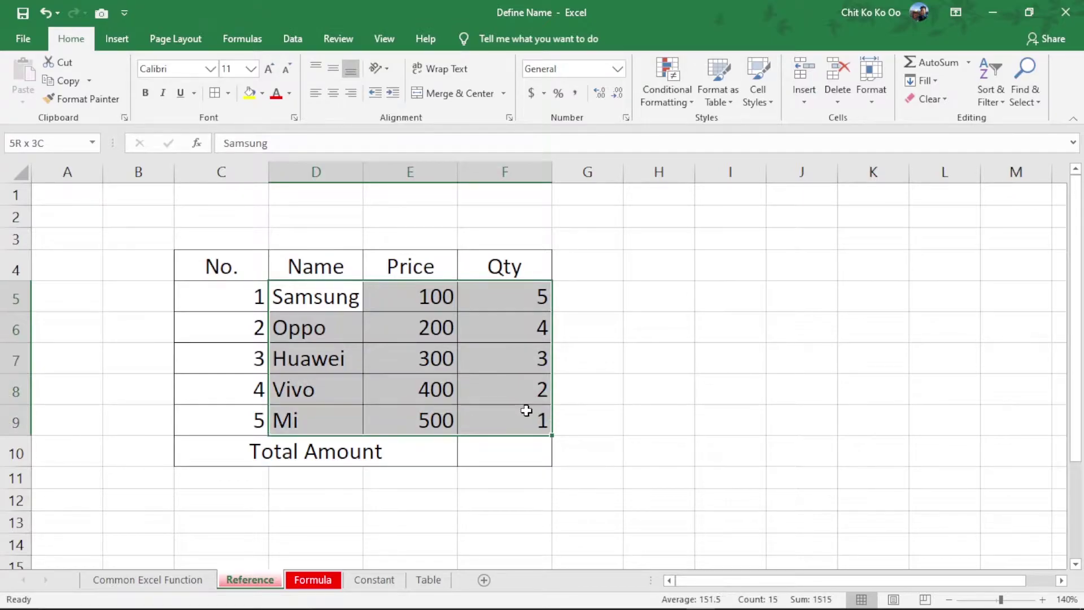
{"action": "left_click", "coordinate": [410, 357]}
{"action": "left_click", "coordinate": [314, 446]}
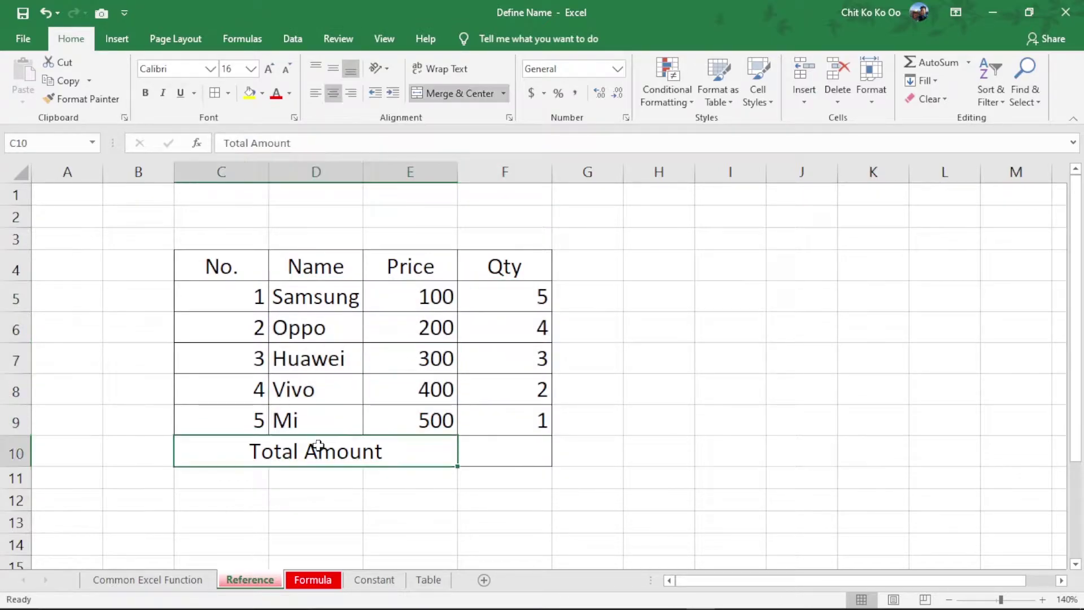
{"action": "left_click", "coordinate": [496, 450]}
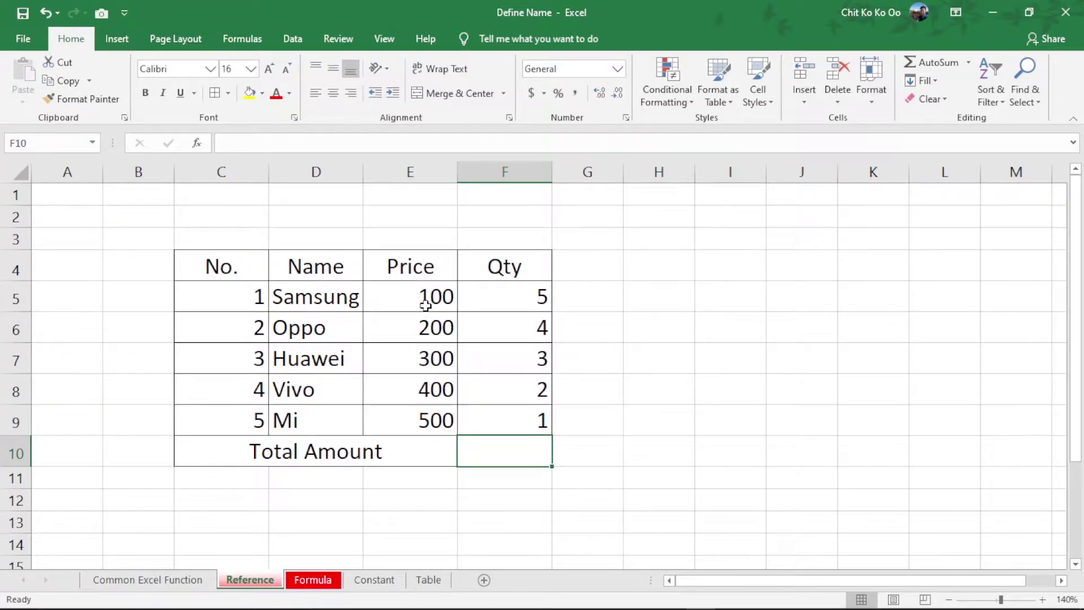
Point out each product's price and quantity, then the full Price (E) and Qty (F) columns
{"action": "left_click_drag", "start_coordinate": [432, 304], "coordinate": [533, 311]}
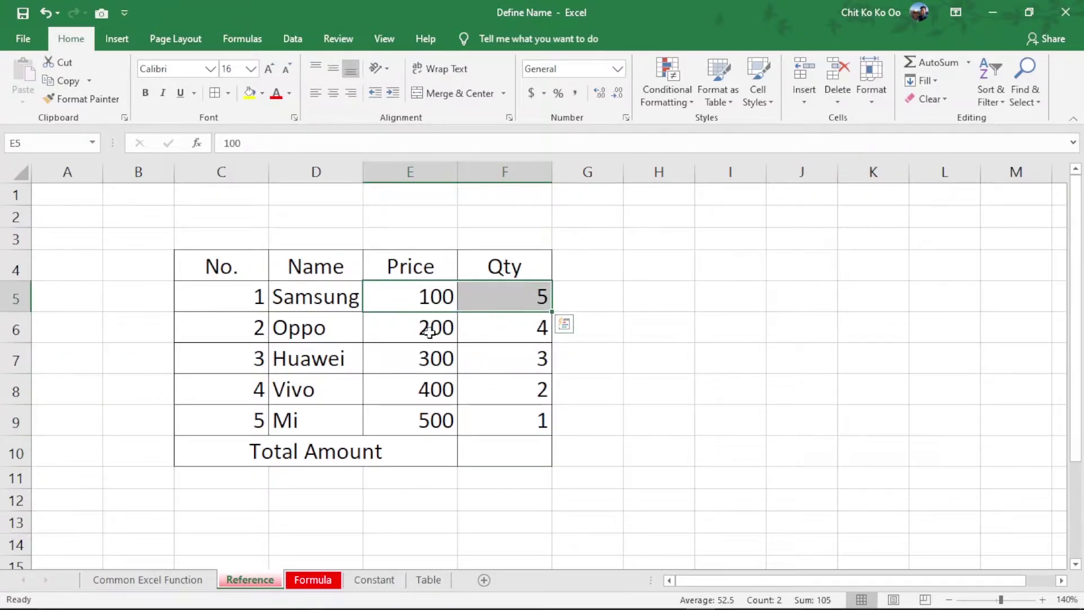
{"action": "left_click_drag", "start_coordinate": [429, 330], "coordinate": [525, 333]}
{"action": "left_click_drag", "start_coordinate": [422, 360], "coordinate": [474, 358]}
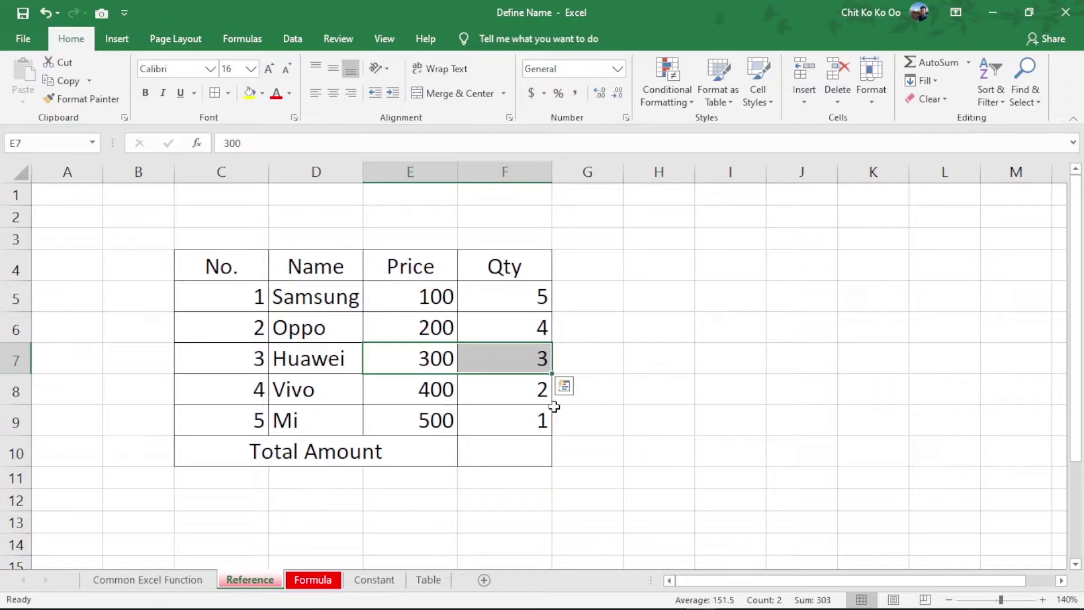
{"action": "left_click", "coordinate": [509, 451]}
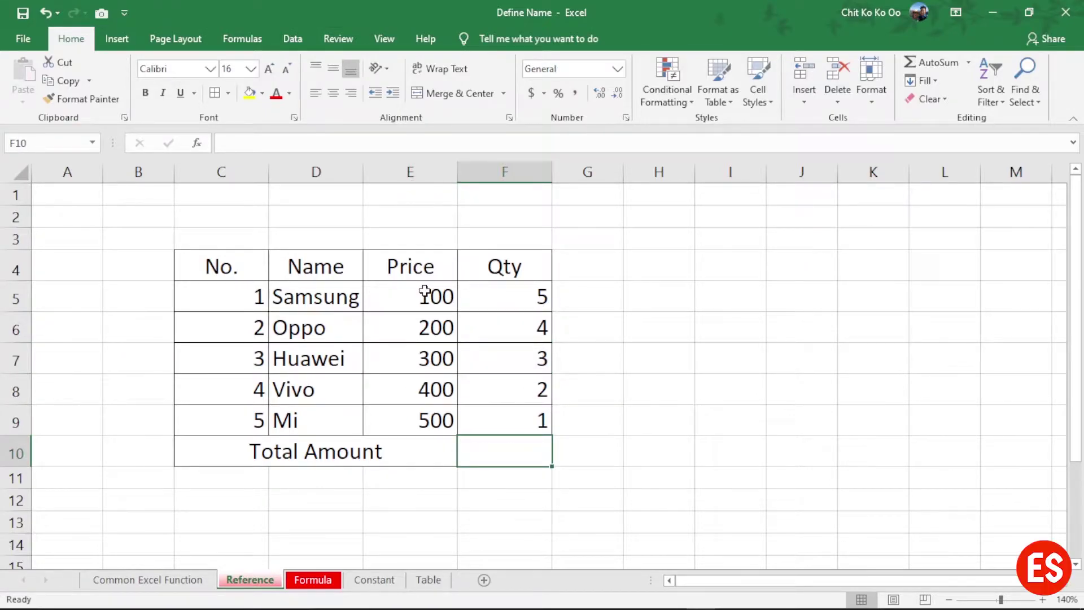
{"action": "left_click_drag", "start_coordinate": [423, 288], "coordinate": [431, 416]}
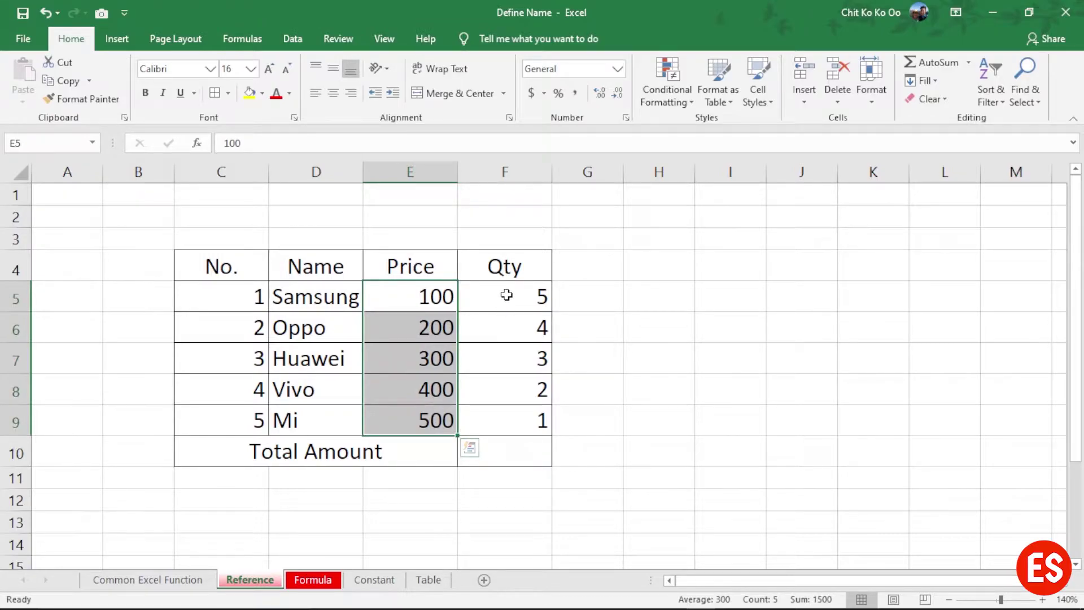
{"action": "left_click_drag", "start_coordinate": [505, 293], "coordinate": [509, 416]}
Enter =SUMPRODUCT(E5:E9,F5:F9) in the Total Amount cell F10, giving 3500
{"action": "left_click", "coordinate": [482, 458]}
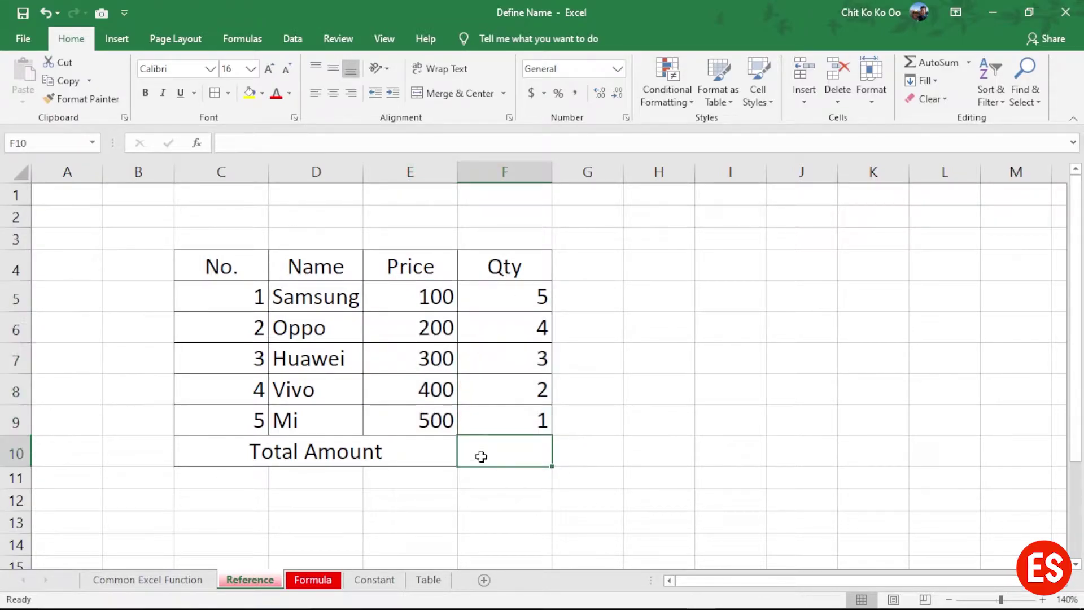
{"action": "type", "text": "=su"}
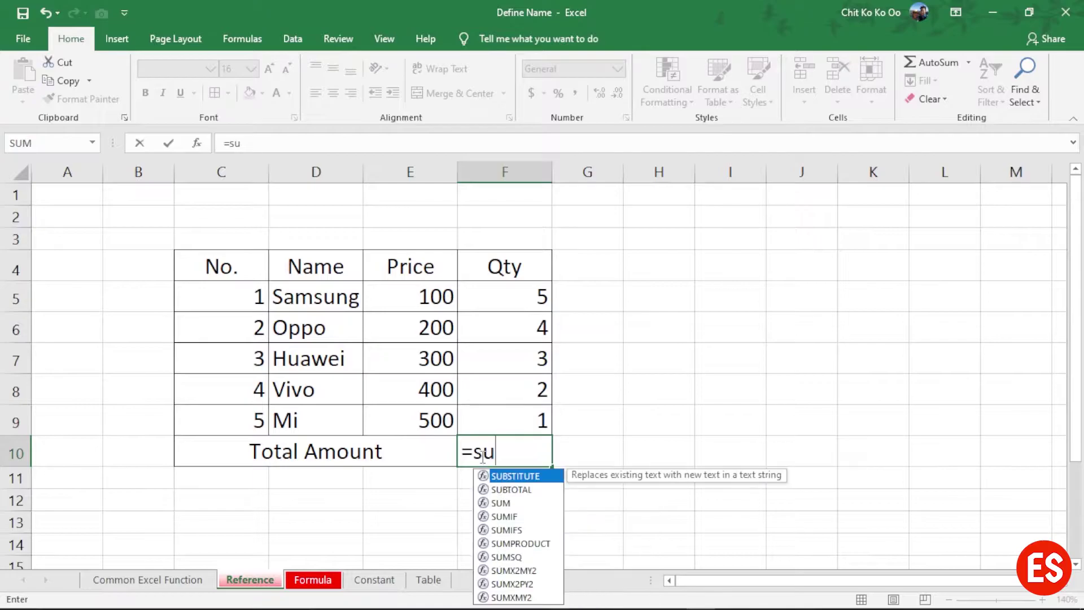
{"action": "type", "text": "mp"}
{"action": "key", "text": "Tab"}
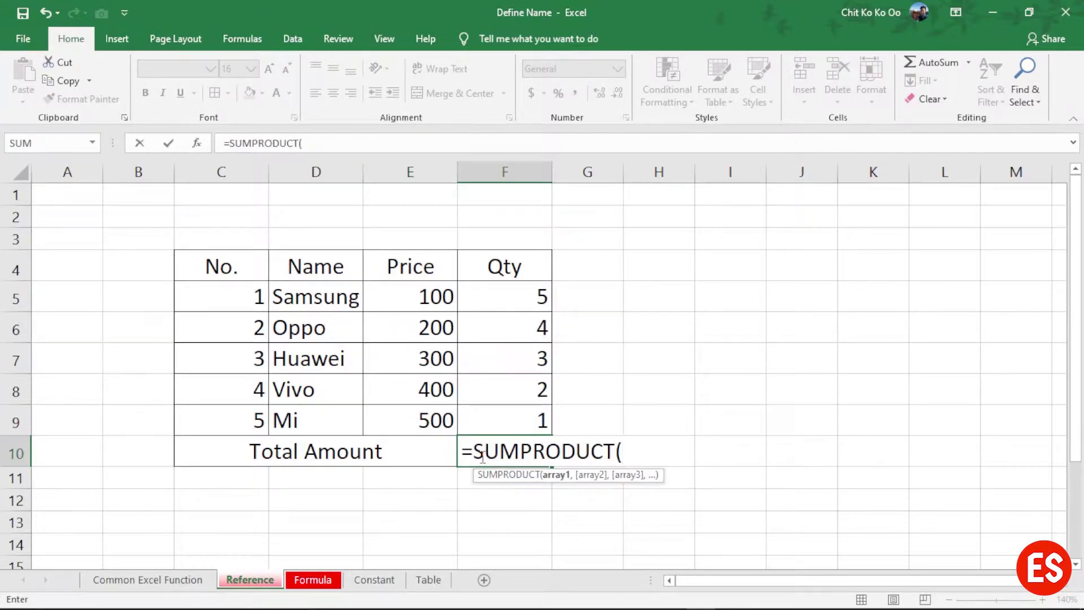
{"action": "left_click_drag", "start_coordinate": [430, 294], "coordinate": [426, 426]}
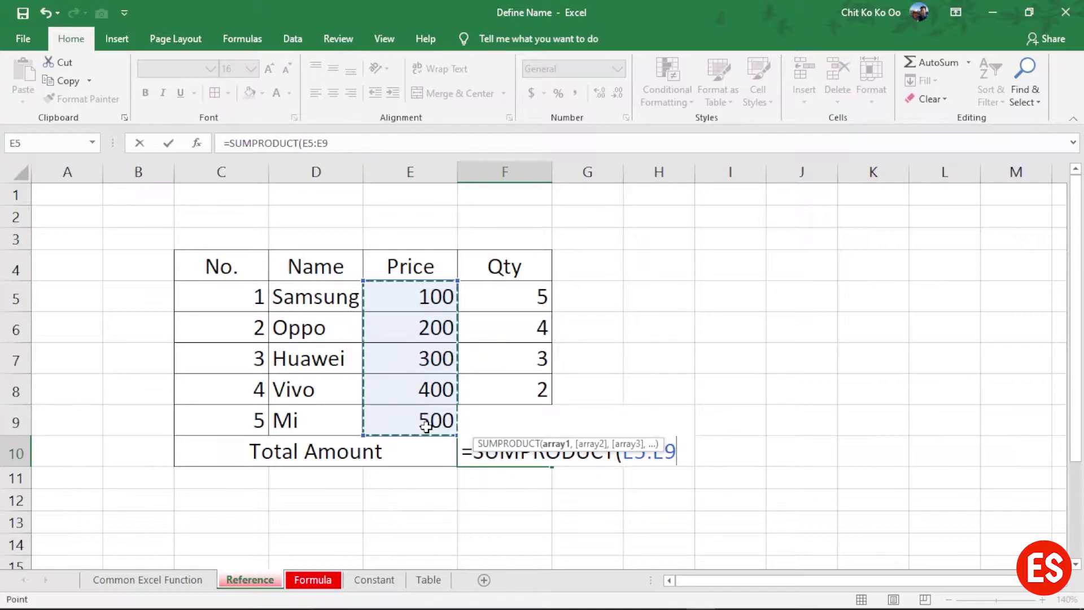
{"action": "type", "text": ","}
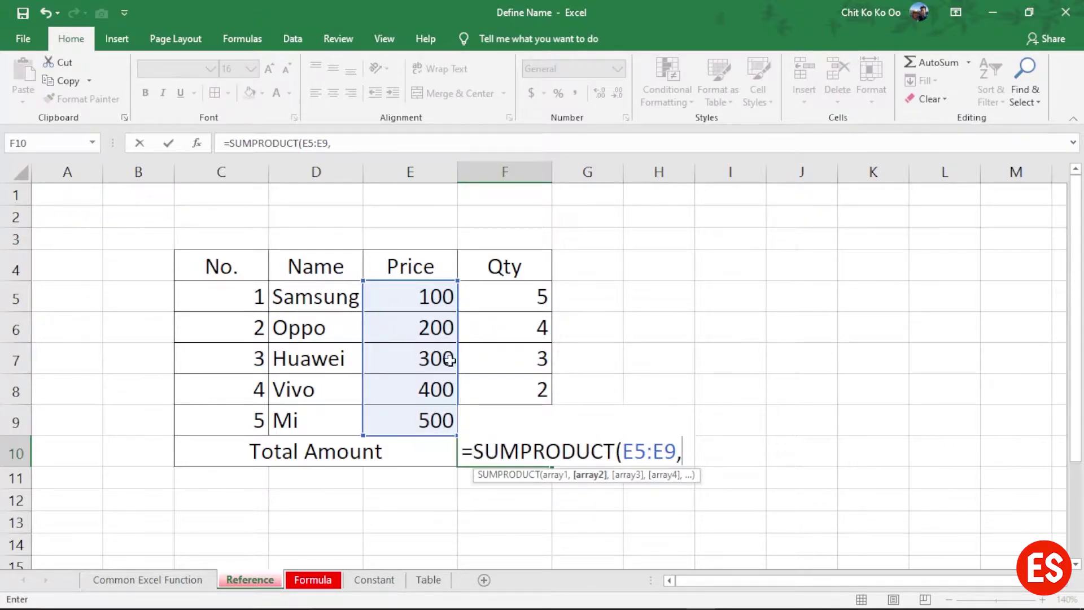
{"action": "left_click_drag", "start_coordinate": [512, 292], "coordinate": [517, 422]}
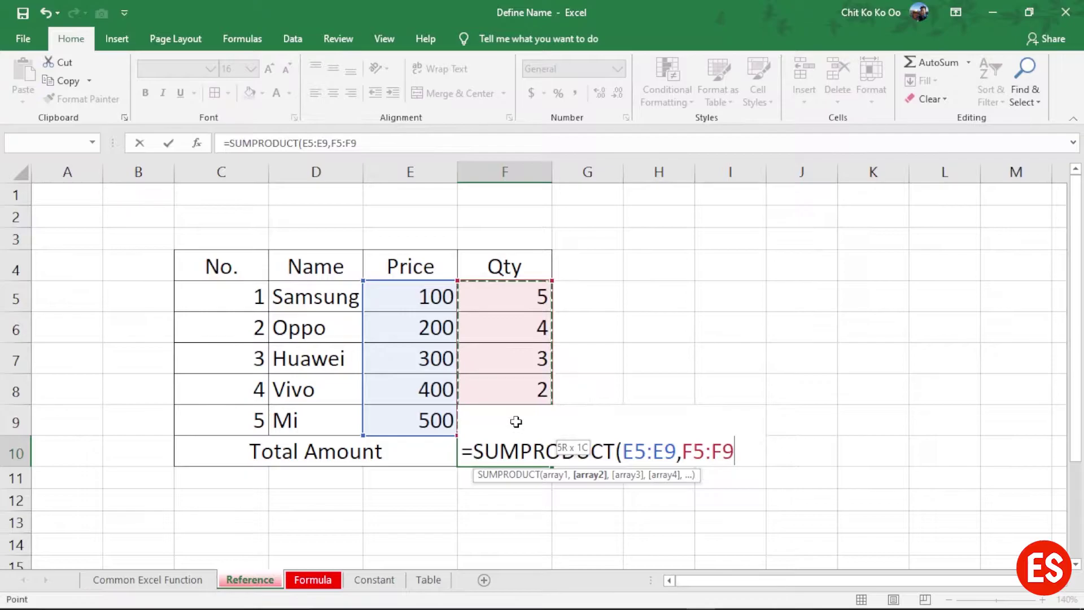
{"action": "type", "text": ")"}
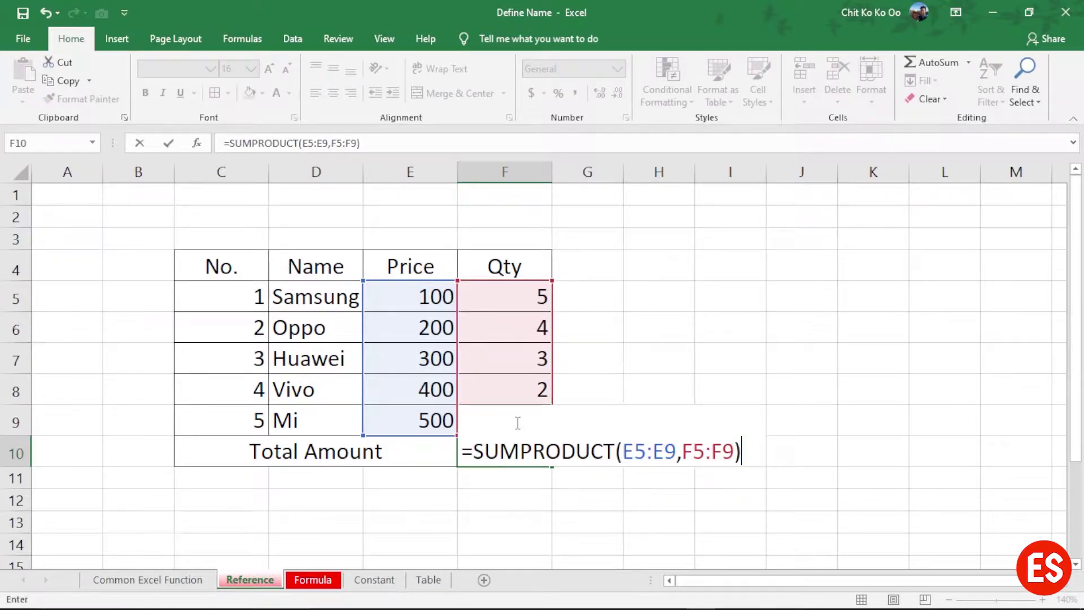
{"action": "key", "text": "Return"}
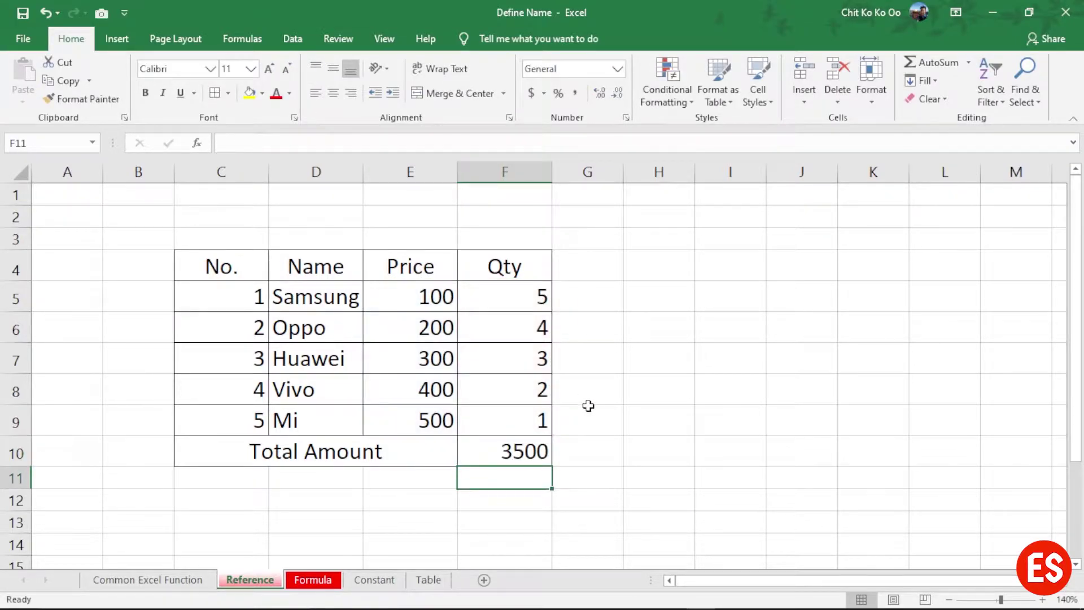
{"action": "left_click", "coordinate": [506, 452]}
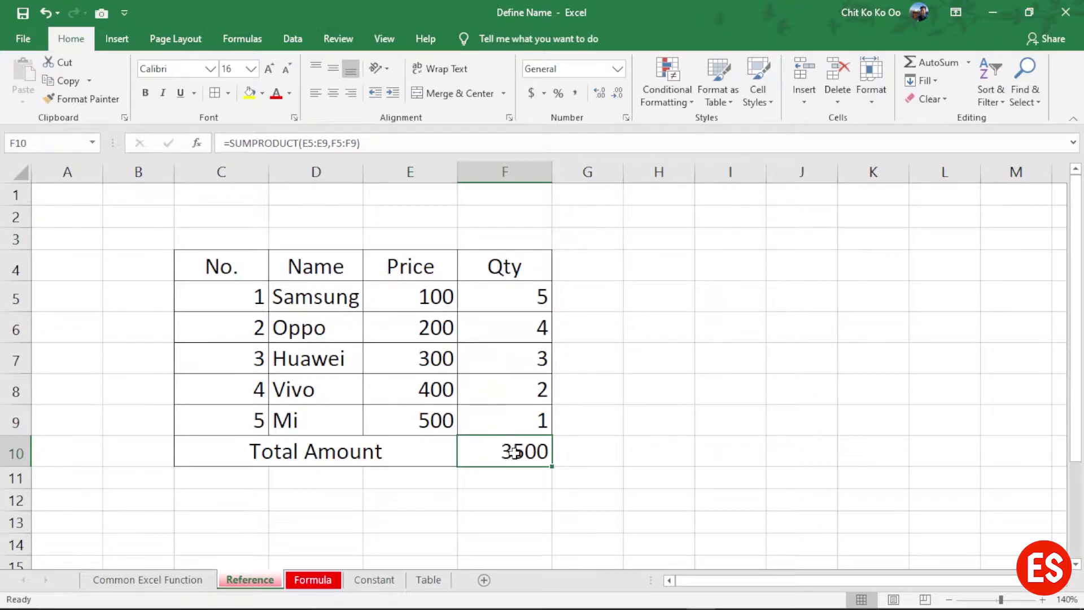
Inspect the E5:E9 and F5:F9 ranges in the F10 formula, then delete the formula
{"action": "double_click", "coordinate": [518, 452]}
{"action": "left_click", "coordinate": [642, 457]}
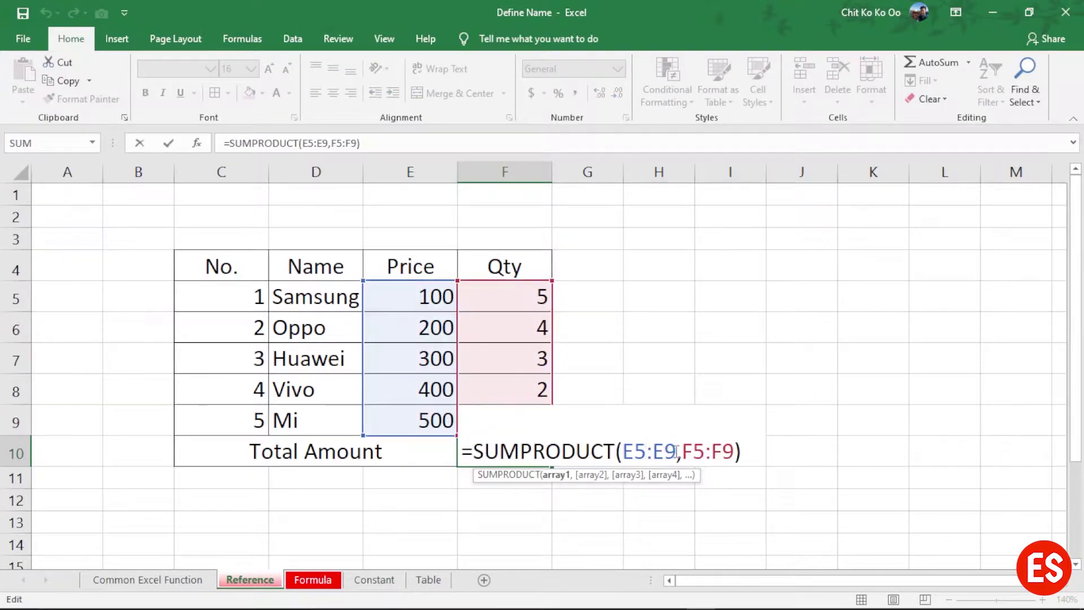
{"action": "left_click_drag", "start_coordinate": [676, 454], "coordinate": [630, 457]}
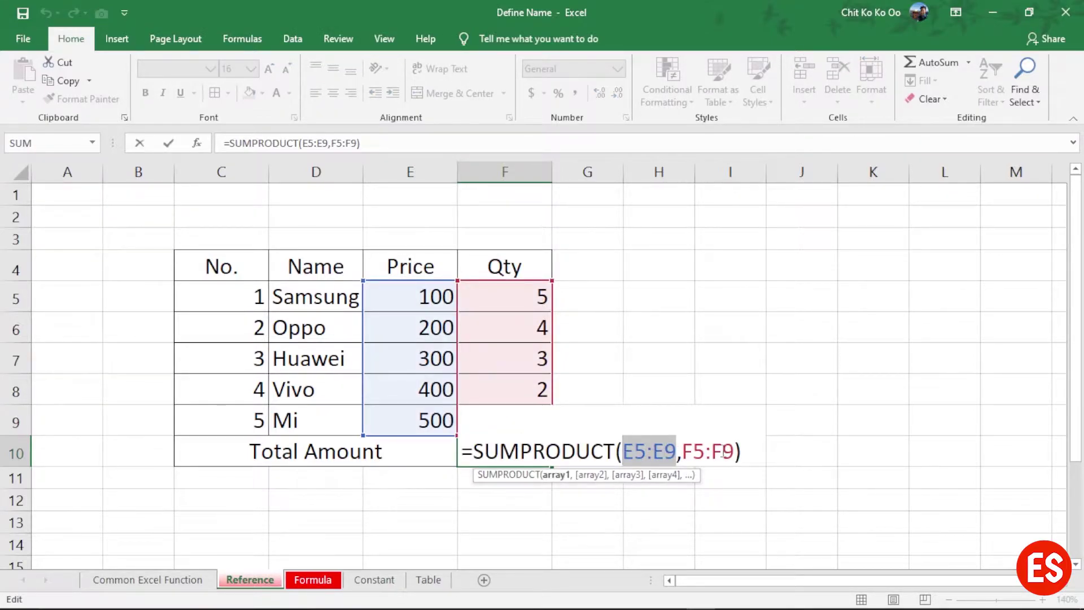
{"action": "left_click_drag", "start_coordinate": [733, 454], "coordinate": [694, 457]}
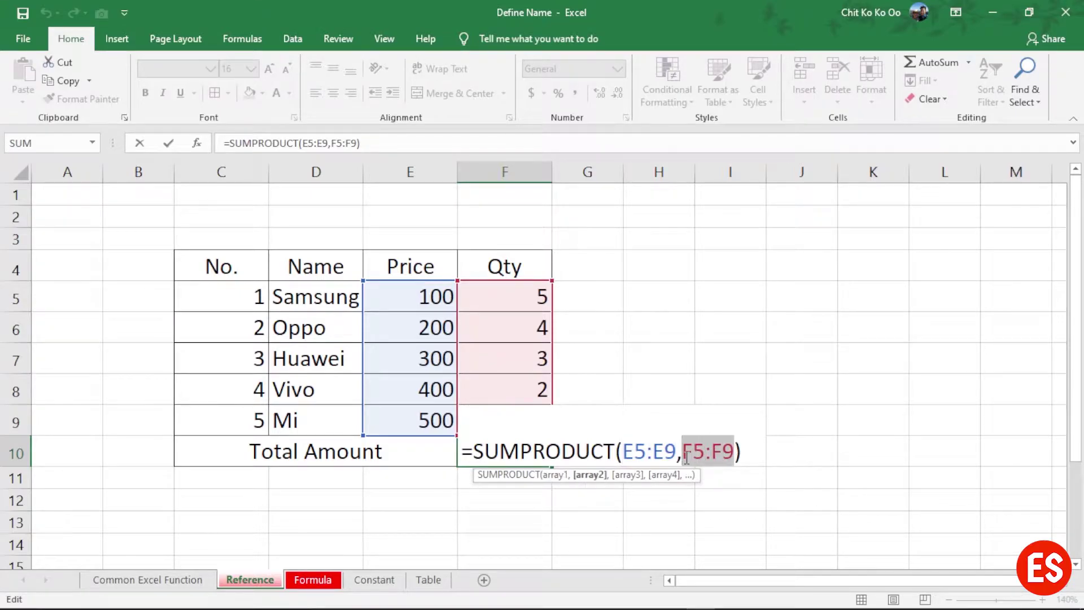
{"action": "left_click", "coordinate": [644, 456]}
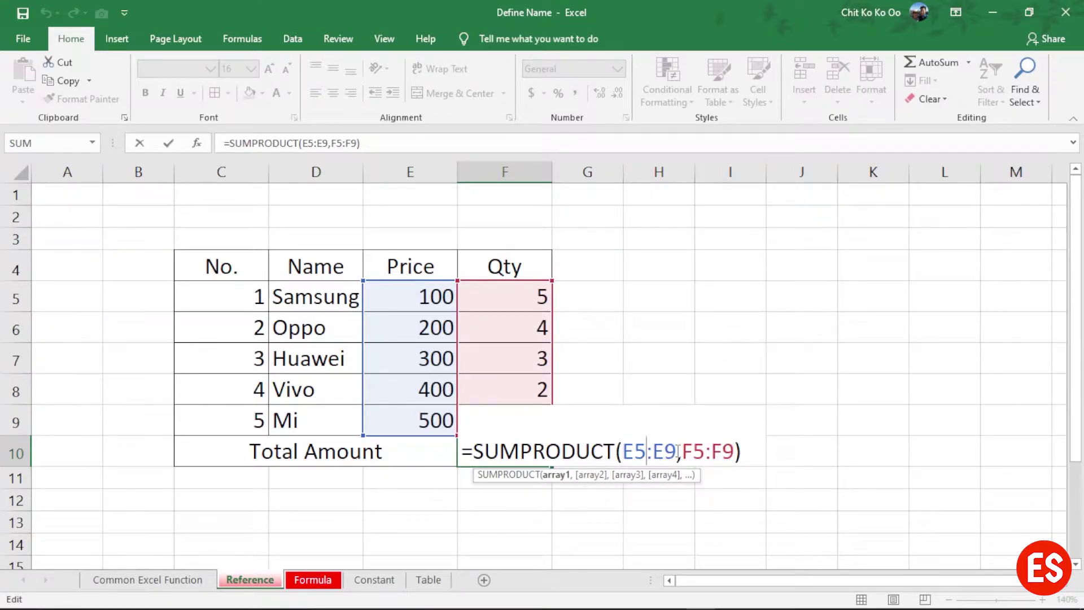
{"action": "left_click_drag", "start_coordinate": [676, 455], "coordinate": [630, 457]}
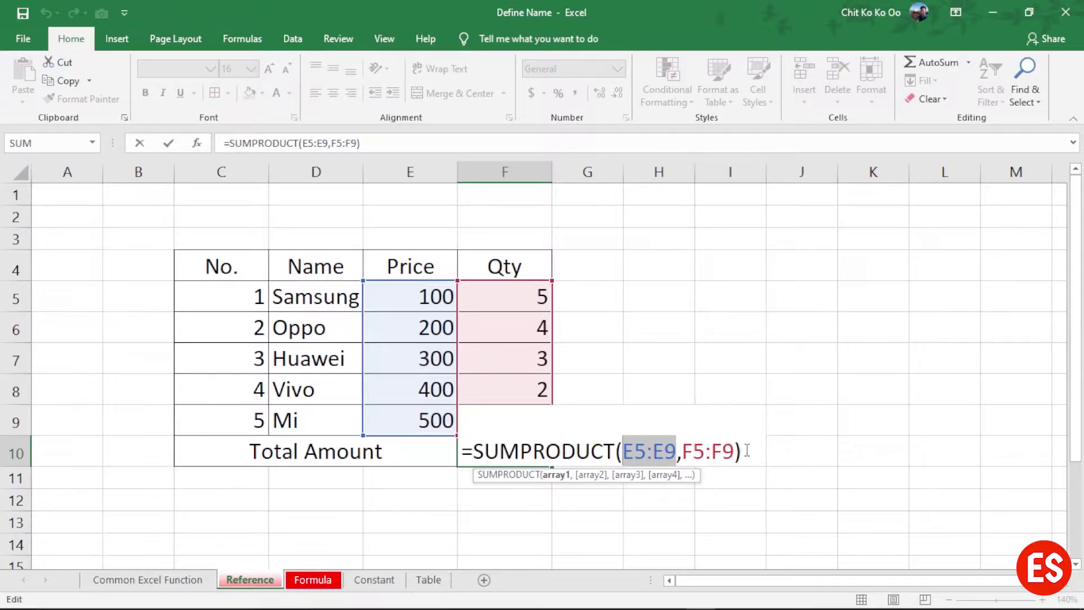
{"action": "left_click_drag", "start_coordinate": [733, 454], "coordinate": [690, 456]}
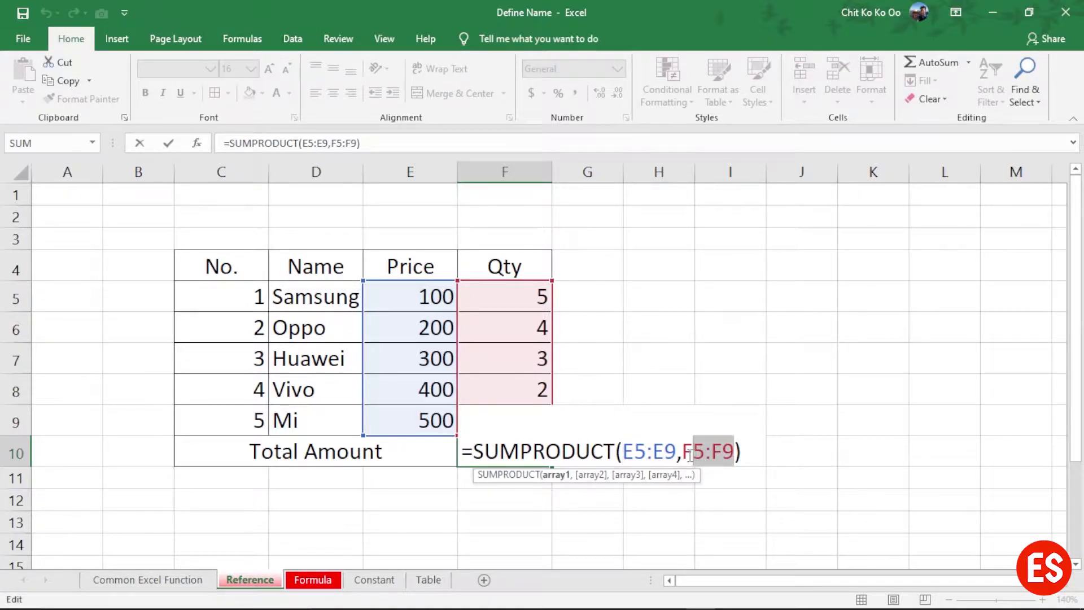
{"action": "key", "text": "Escape"}
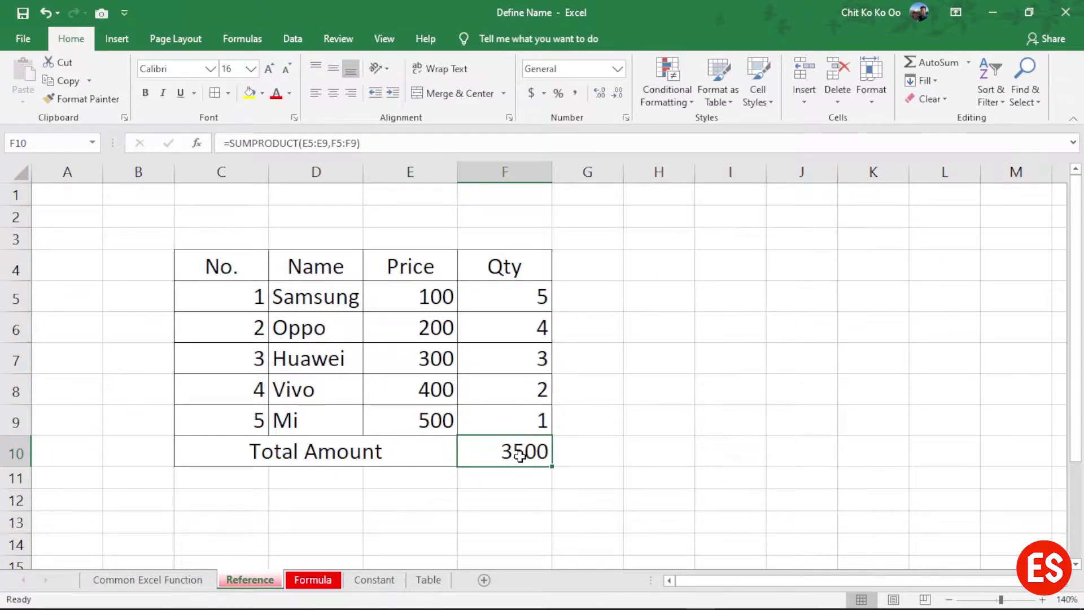
{"action": "key", "text": "Delete"}
Select the prices E5:E9 and give them the name 'price' through the Name Box
{"action": "left_click", "coordinate": [674, 461]}
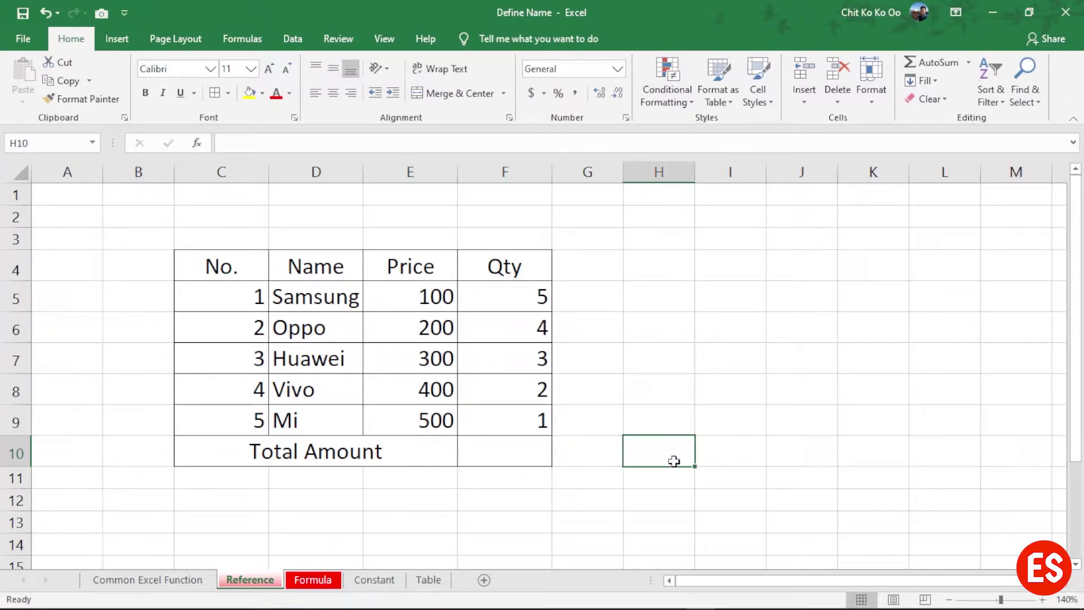
{"action": "left_click_drag", "start_coordinate": [394, 264], "coordinate": [416, 421]}
{"action": "left_click", "coordinate": [416, 327]}
{"action": "left_click_drag", "start_coordinate": [415, 297], "coordinate": [420, 421]}
{"action": "left_click", "coordinate": [428, 403]}
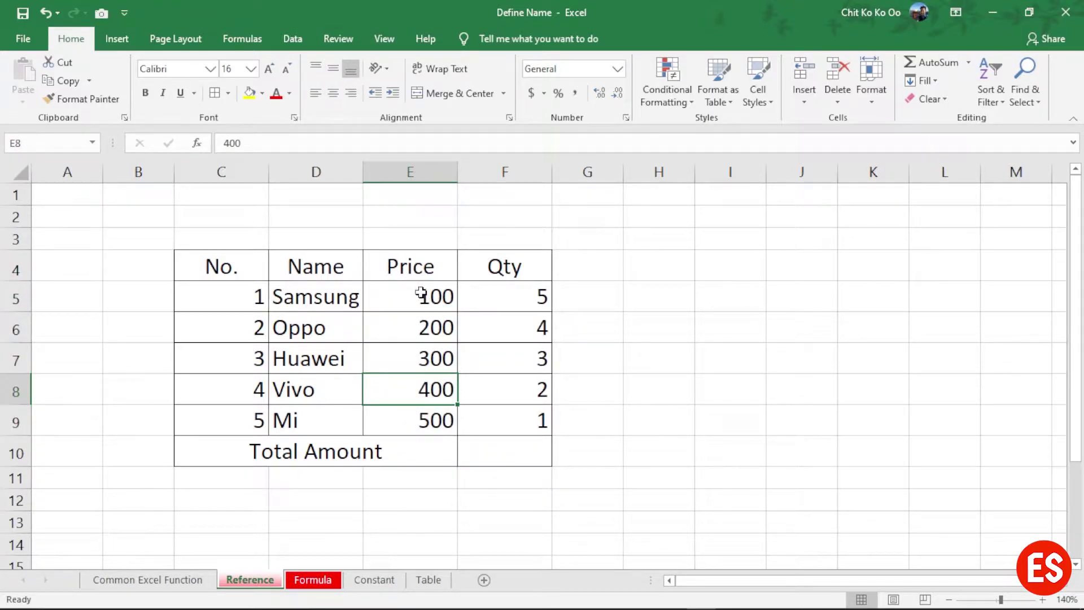
{"action": "left_click_drag", "start_coordinate": [420, 292], "coordinate": [430, 418]}
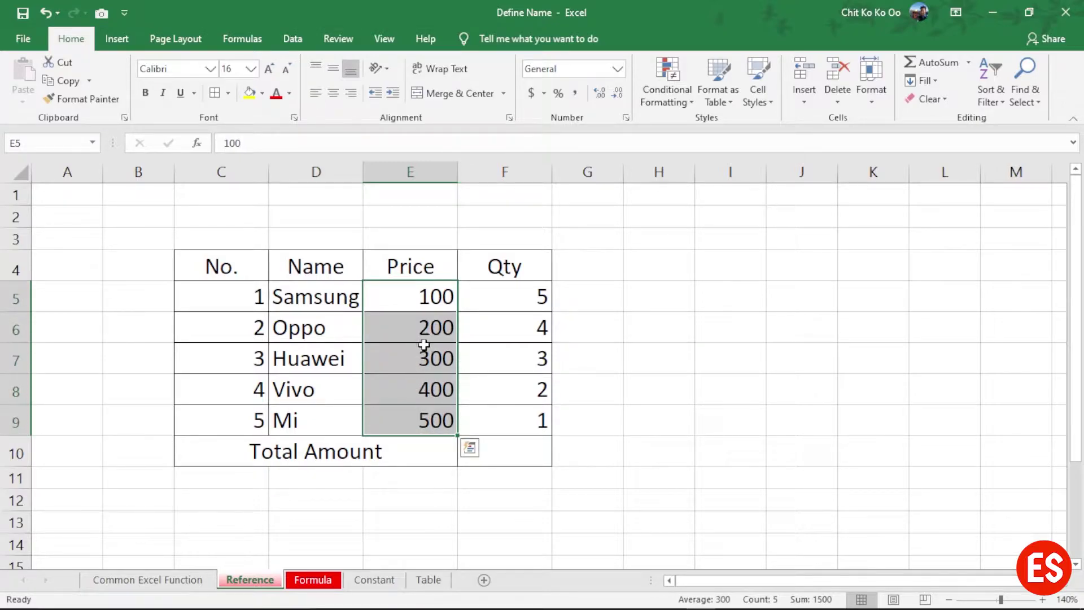
{"action": "left_click", "coordinate": [425, 395]}
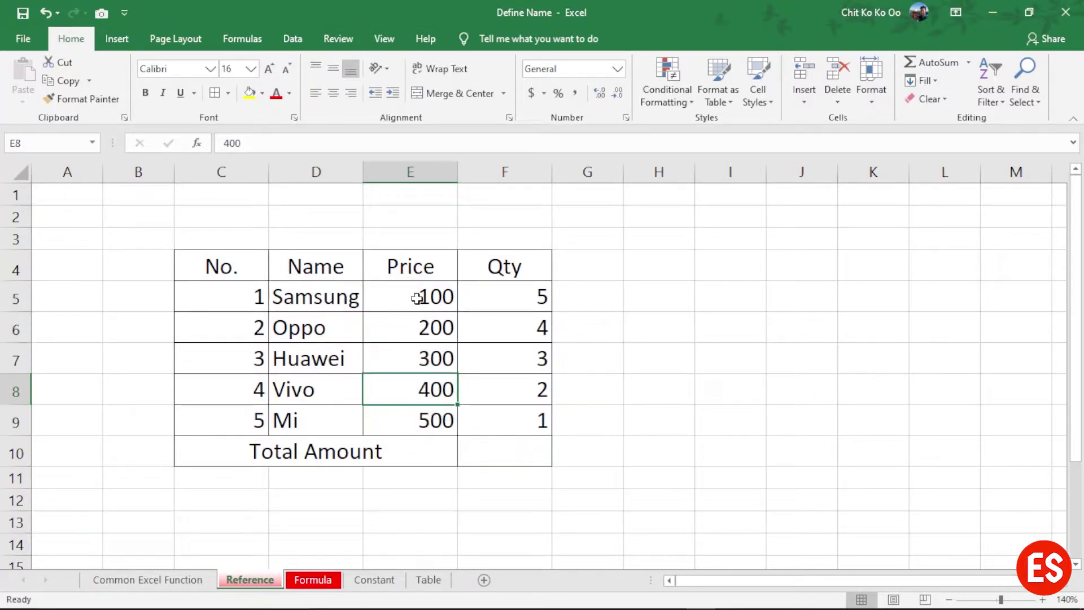
{"action": "left_click_drag", "start_coordinate": [416, 298], "coordinate": [419, 421]}
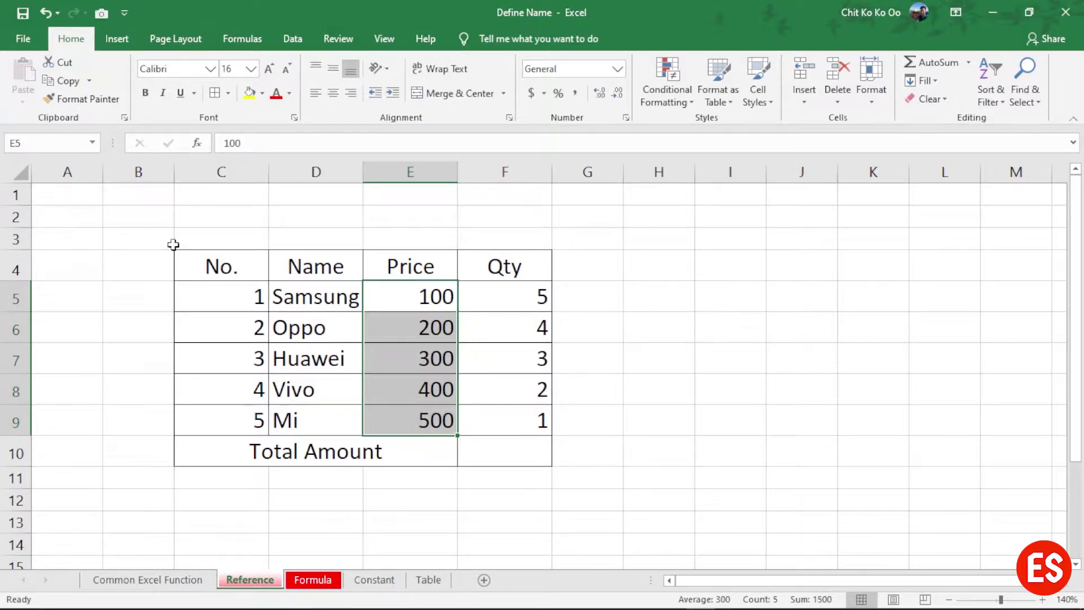
{"action": "left_click", "coordinate": [49, 144]}
{"action": "type", "text": "pri"}
{"action": "type", "text": "ce"}
{"action": "key", "text": "Return"}
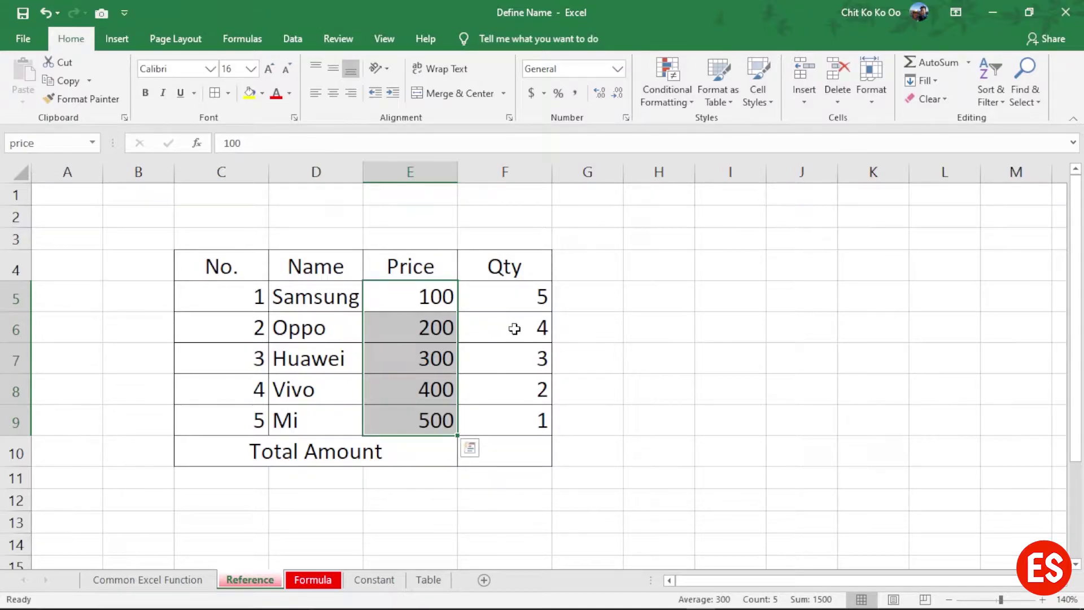
Select the quantities F5:F9 and name the range 'qty' in the Name Box
{"action": "left_click", "coordinate": [519, 289]}
{"action": "left_click_drag", "start_coordinate": [502, 295], "coordinate": [518, 418]}
{"action": "left_click_drag", "start_coordinate": [506, 292], "coordinate": [515, 417]}
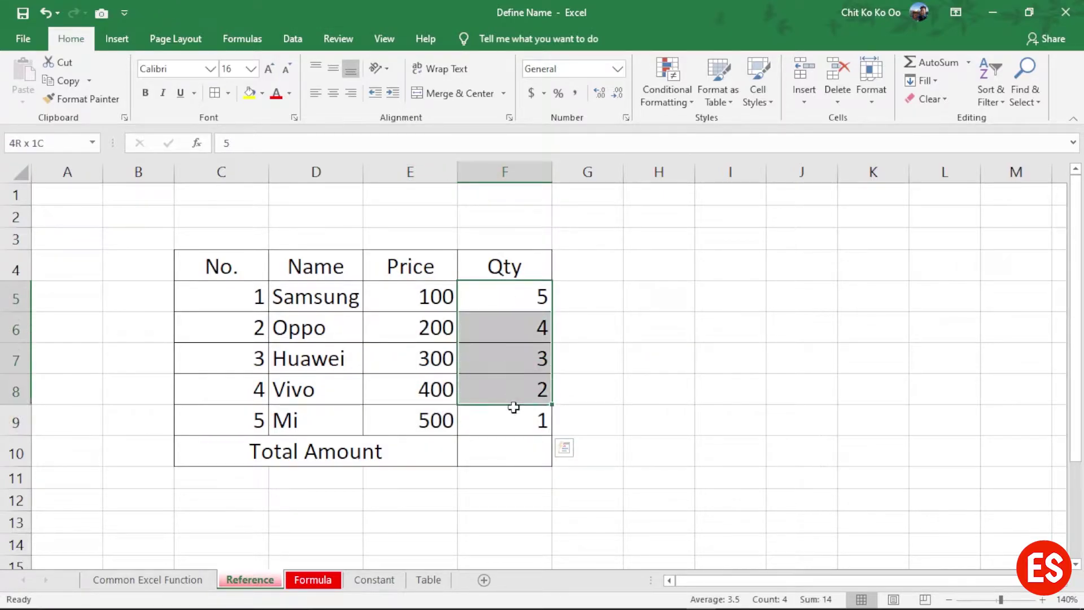
{"action": "left_click", "coordinate": [28, 144]}
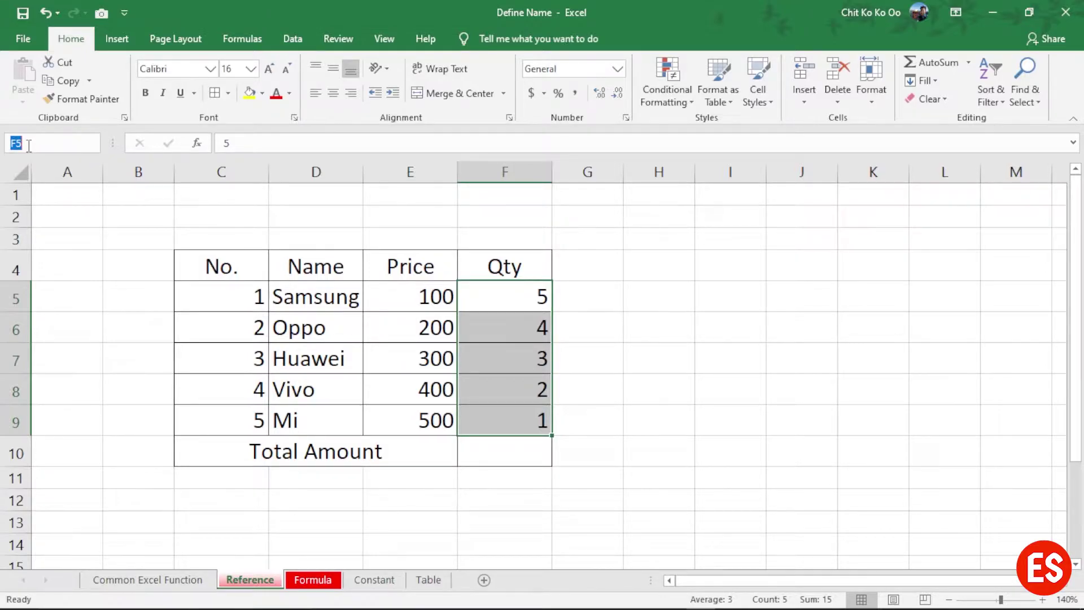
{"action": "type", "text": "qty"}
{"action": "key", "text": "Return"}
Check the names by selecting the prices, then jumping to the qty range from the Name Box
{"action": "left_click", "coordinate": [589, 367]}
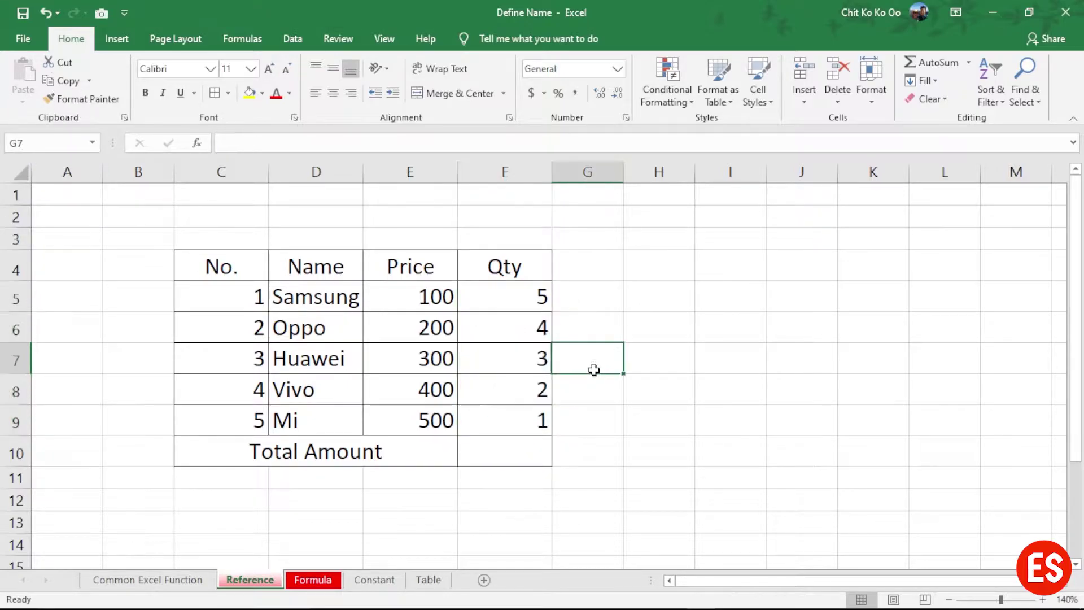
{"action": "left_click_drag", "start_coordinate": [431, 298], "coordinate": [428, 420]}
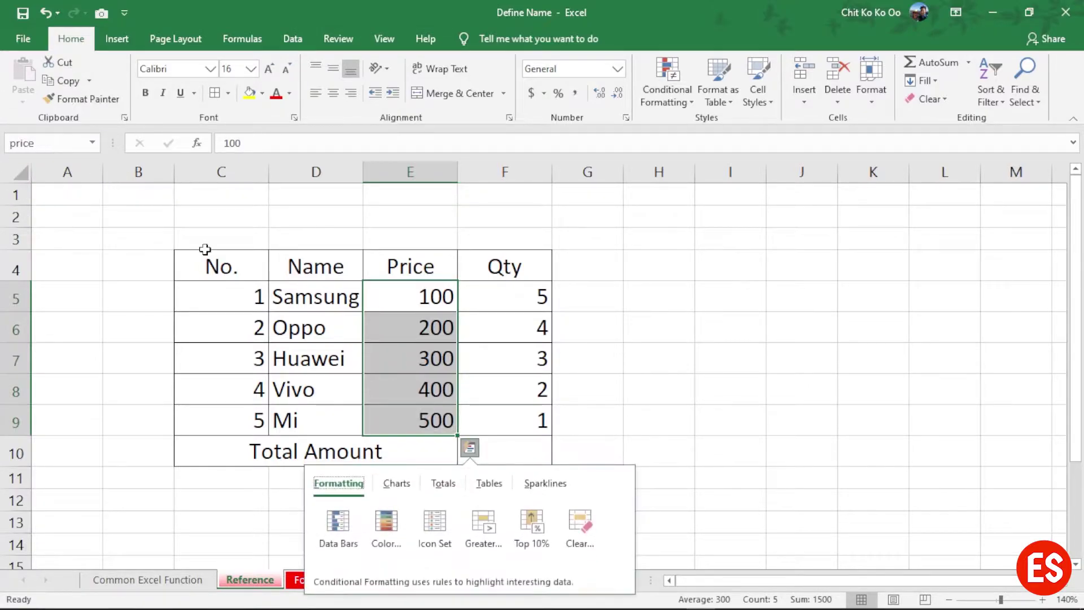
{"action": "left_click_drag", "start_coordinate": [521, 307], "coordinate": [519, 417]}
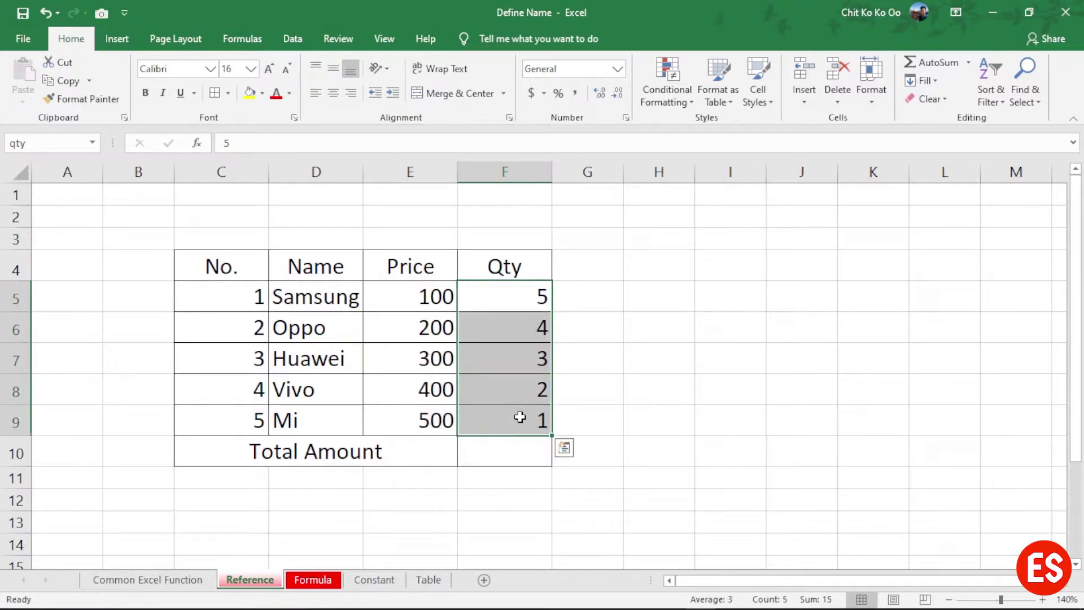
{"action": "left_click", "coordinate": [34, 142]}
{"action": "type", "text": "qty"}
{"action": "key", "text": "Return"}
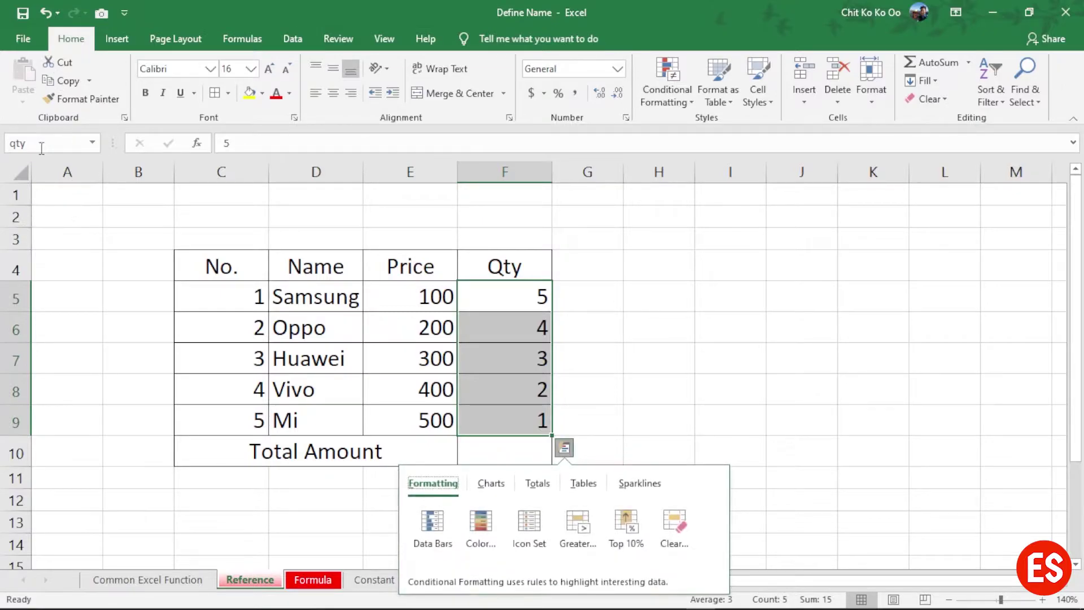
{"action": "left_click", "coordinate": [658, 307]}
Reselect E5:E9 and F5:F9 to confirm they show the names price and qty
{"action": "left_click_drag", "start_coordinate": [426, 294], "coordinate": [431, 417]}
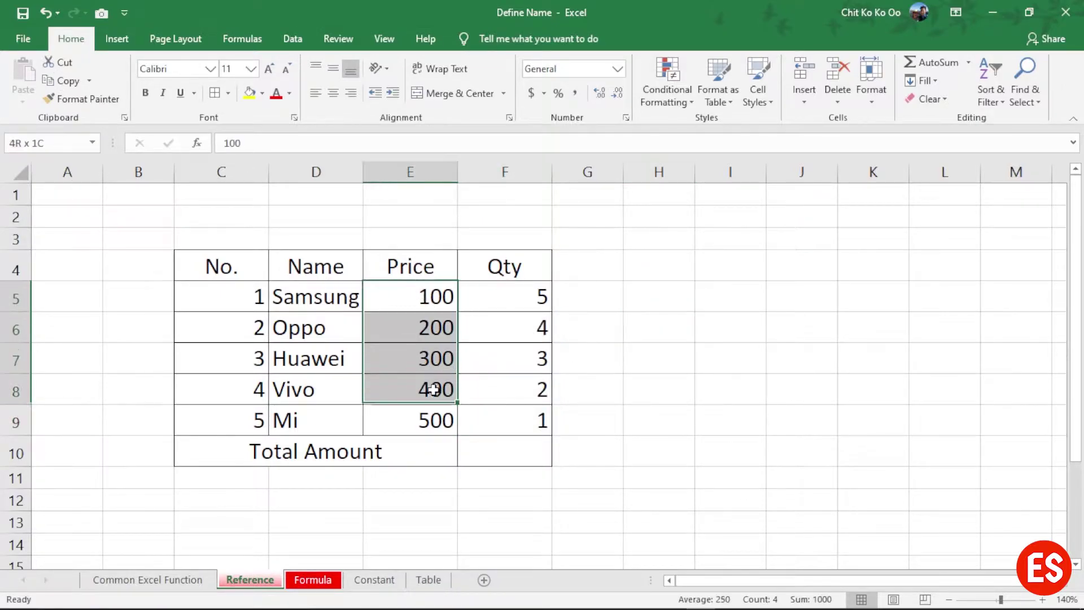
{"action": "left_click", "coordinate": [418, 358]}
{"action": "left_click_drag", "start_coordinate": [420, 298], "coordinate": [423, 417]}
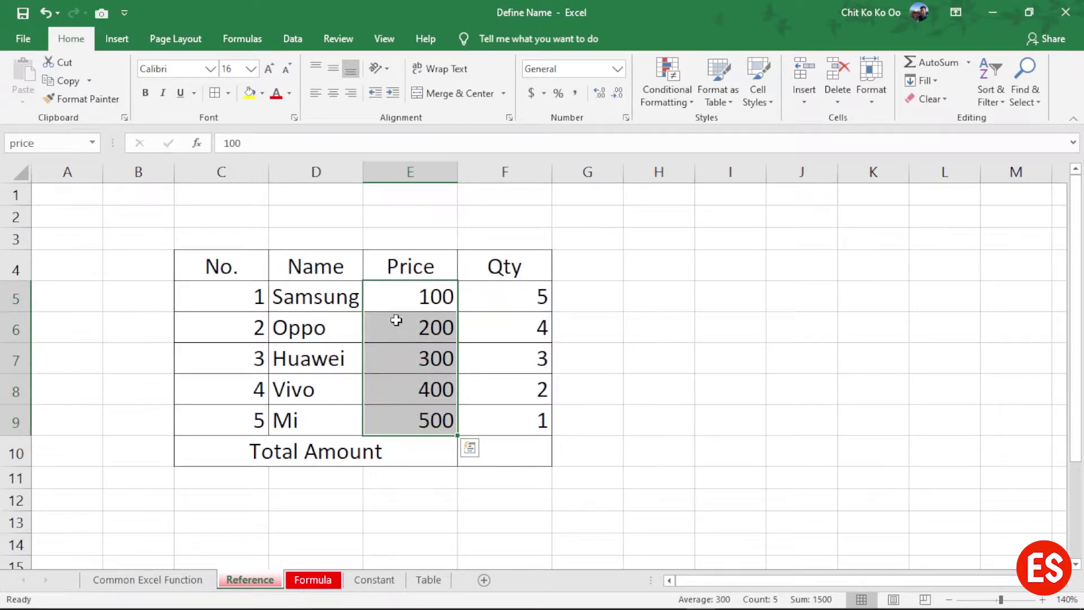
{"action": "left_click_drag", "start_coordinate": [424, 295], "coordinate": [428, 420]}
{"action": "key", "text": "ctrl+q"}
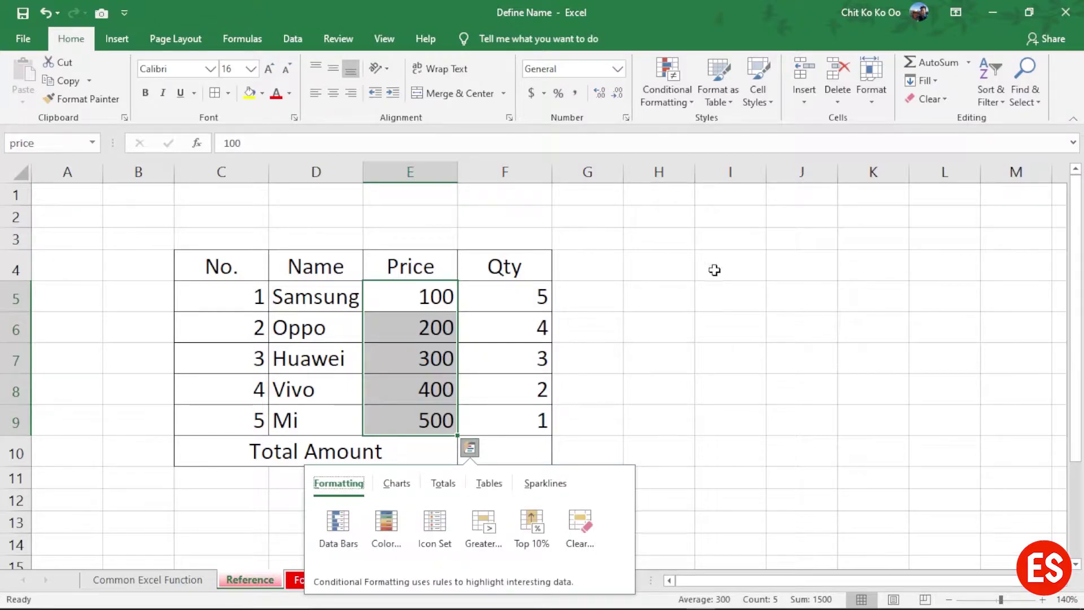
{"action": "left_click", "coordinate": [713, 269]}
{"action": "left_click_drag", "start_coordinate": [512, 295], "coordinate": [513, 417]}
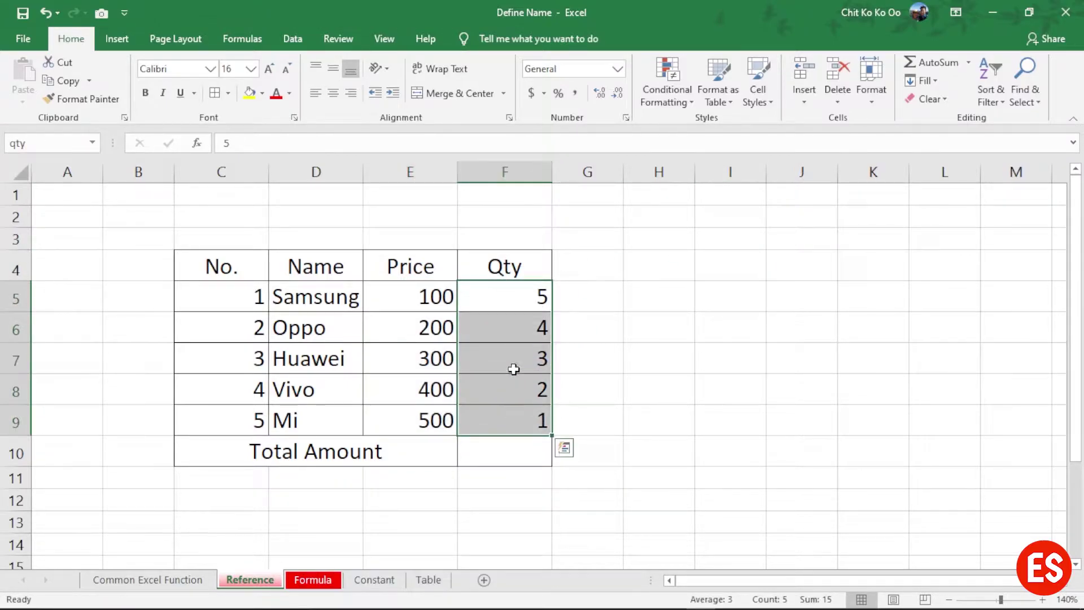
{"action": "key", "text": "ctrl+q"}
Enter =SUMPRODUCT(price,qty) in F10 using the named ranges, giving 3500
{"action": "left_click", "coordinate": [742, 296]}
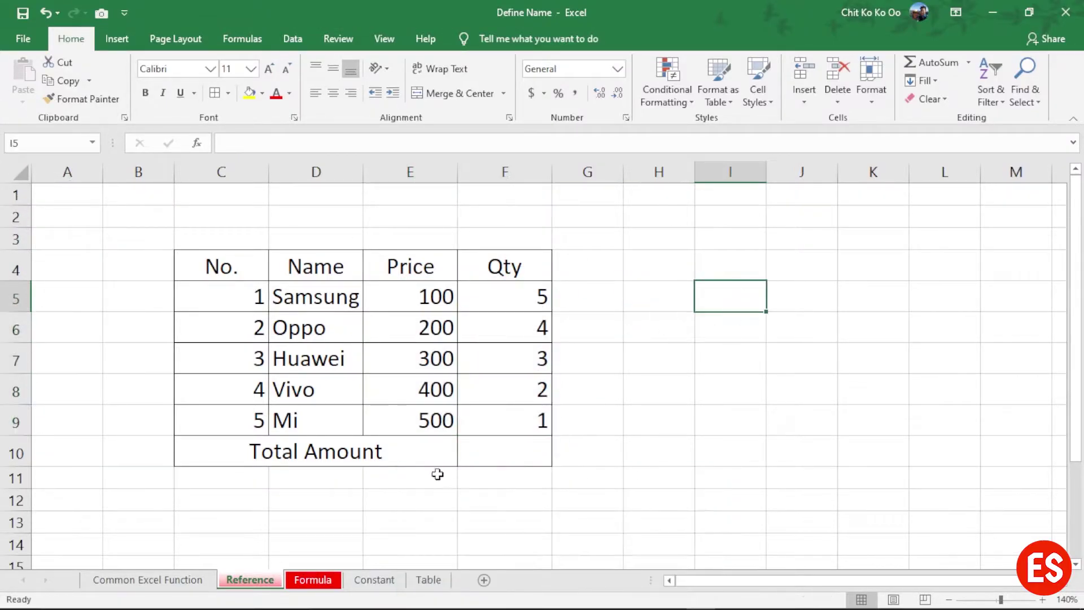
{"action": "left_click", "coordinate": [508, 439]}
{"action": "type", "text": "="}
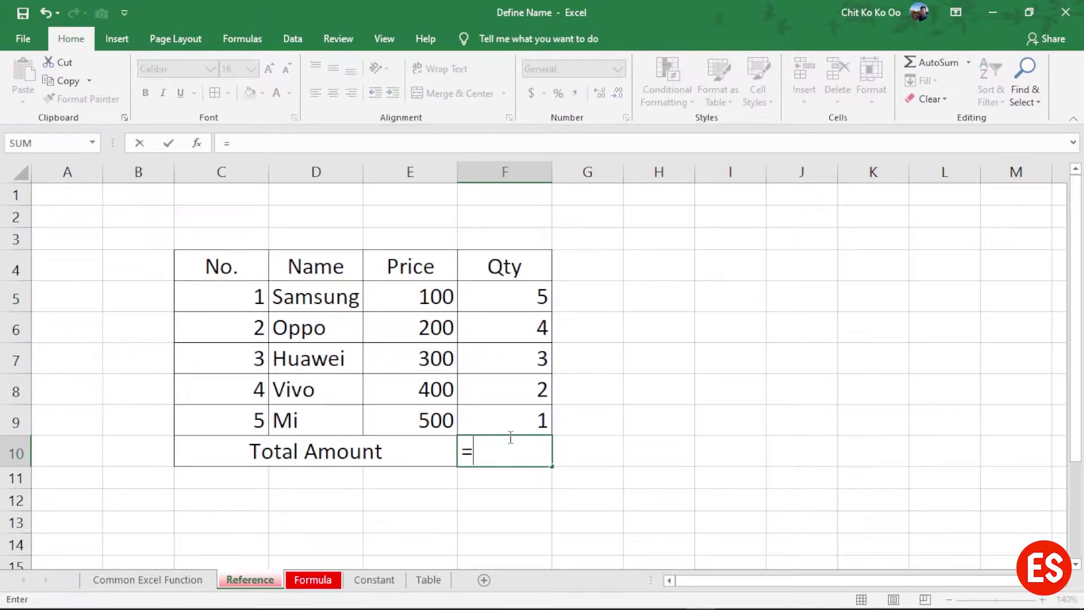
{"action": "type", "text": "sump"}
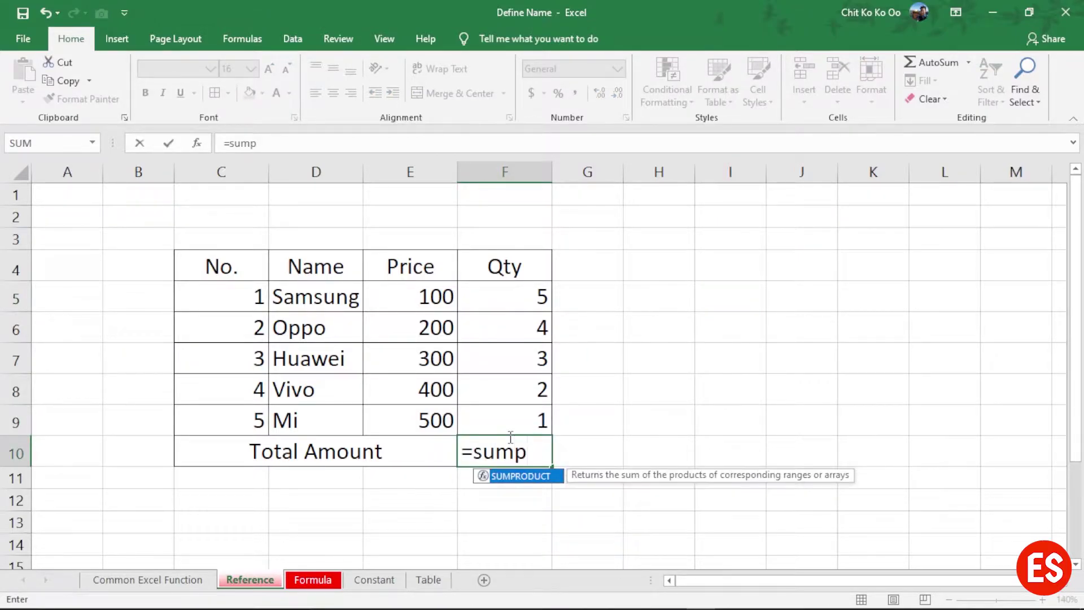
{"action": "key", "text": "Tab"}
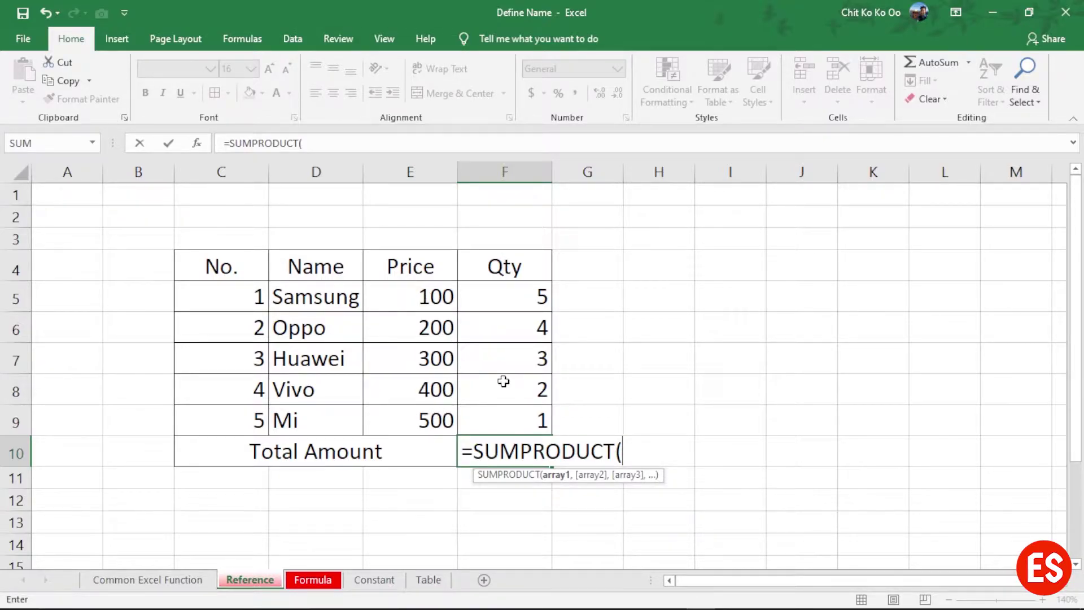
{"action": "type", "text": "pri"}
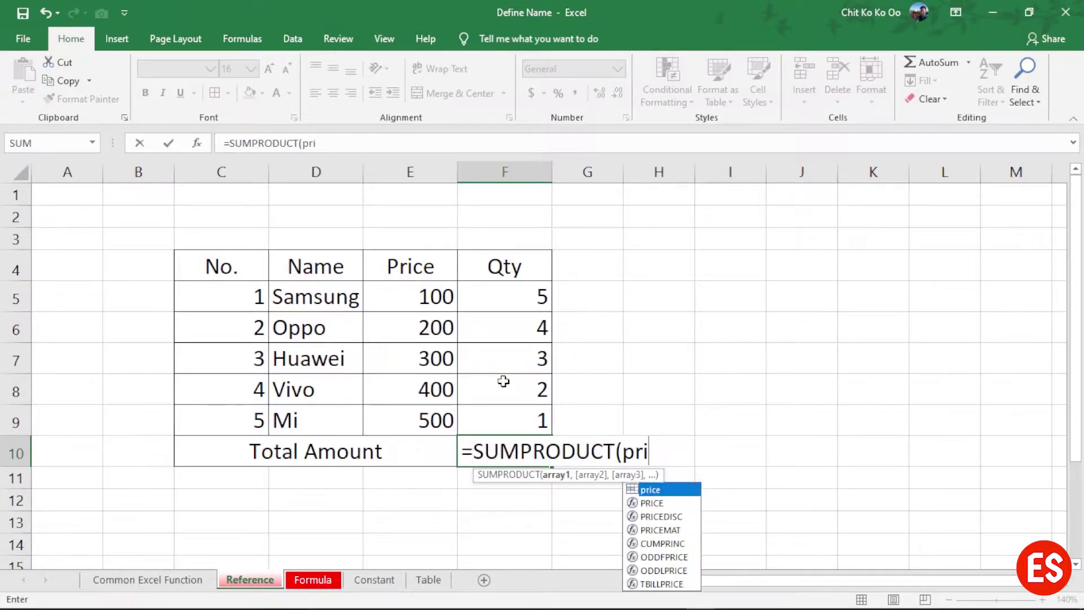
{"action": "type", "text": "c"}
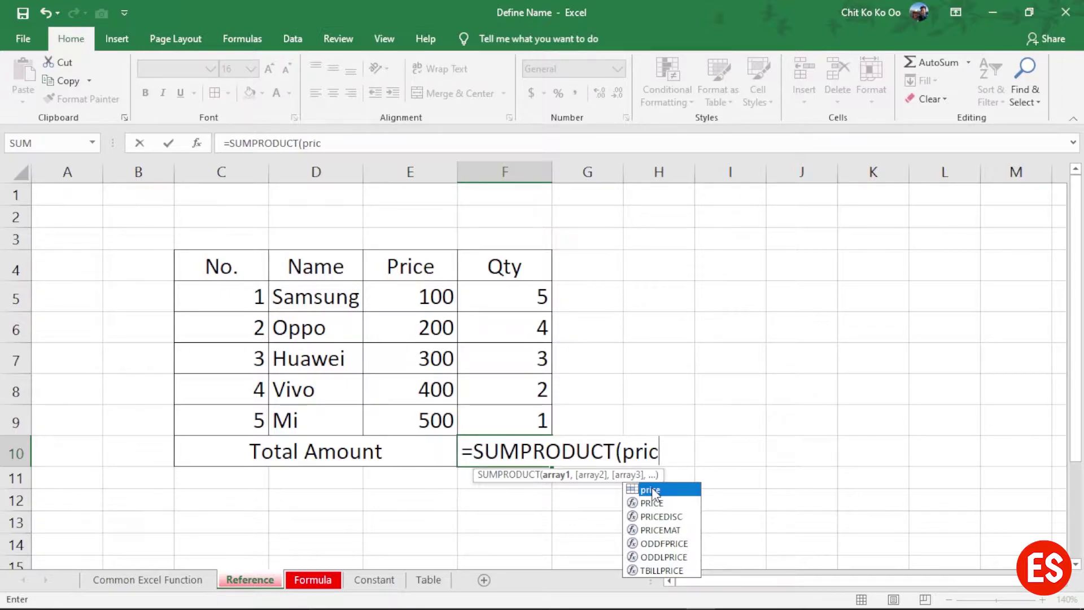
{"action": "double_click", "coordinate": [651, 489]}
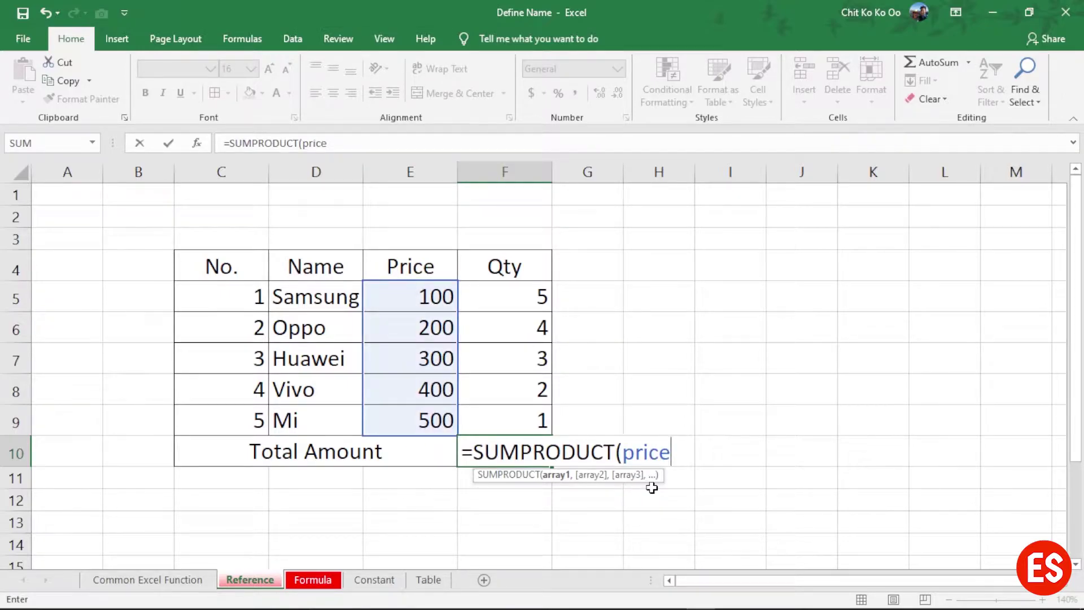
{"action": "type", "text": ","}
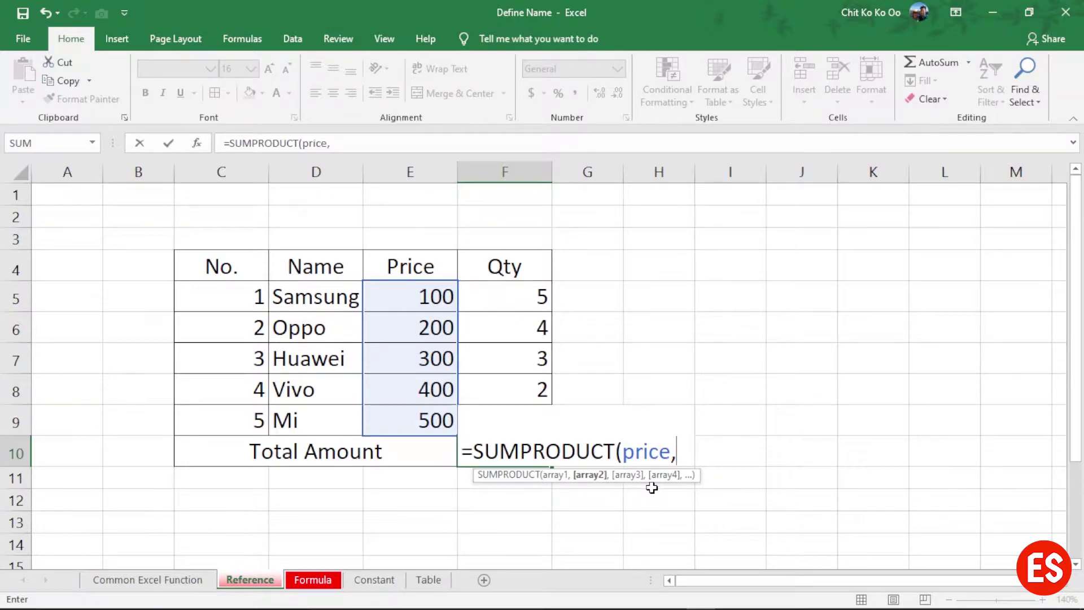
{"action": "type", "text": "q"}
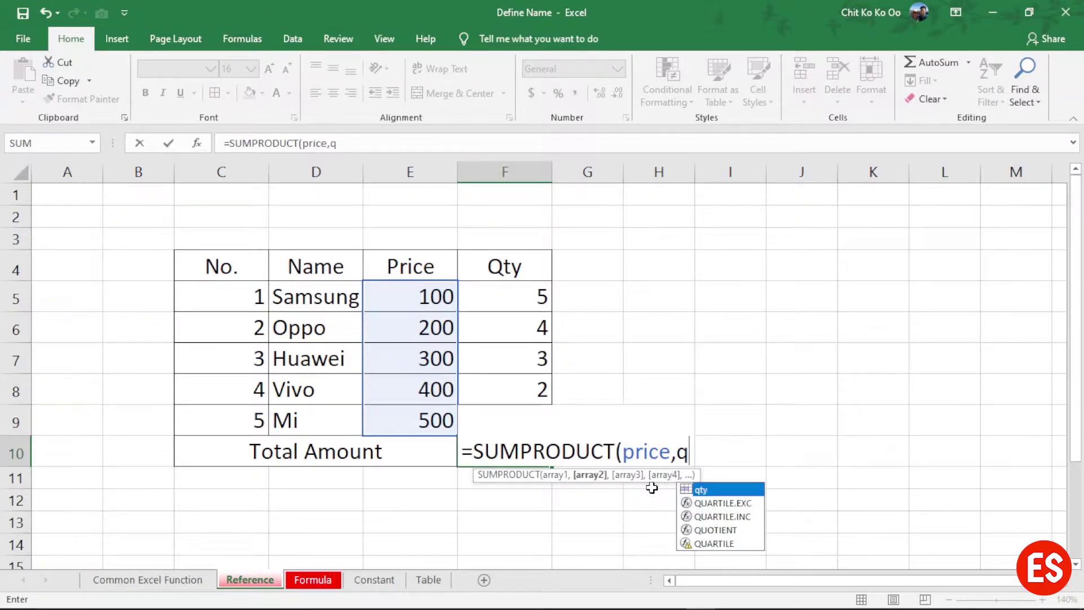
{"action": "type", "text": "ty"}
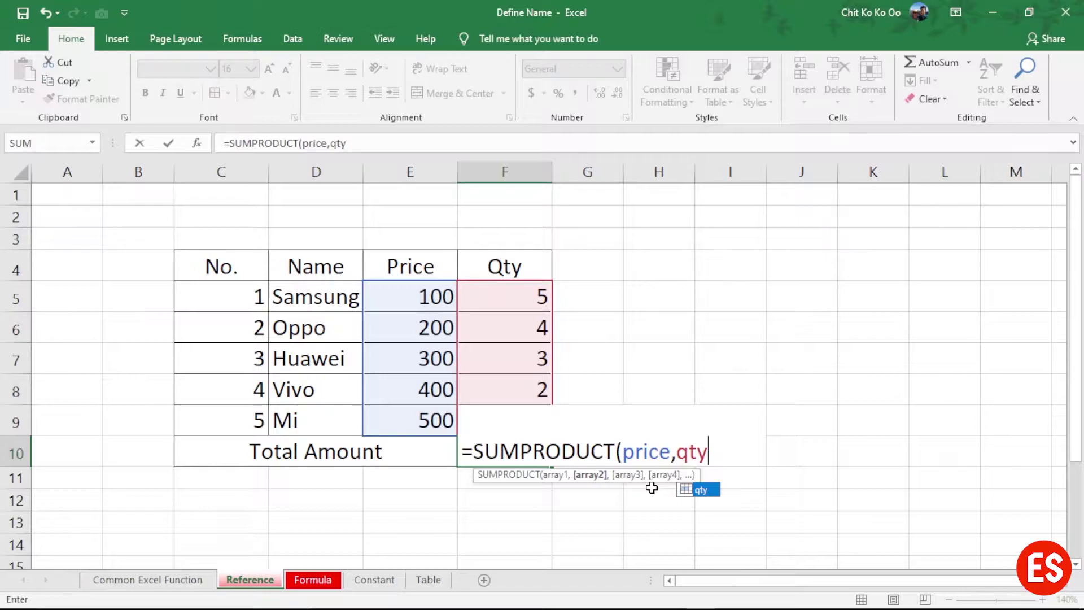
{"action": "key", "text": "Tab"}
{"action": "type", "text": ")"}
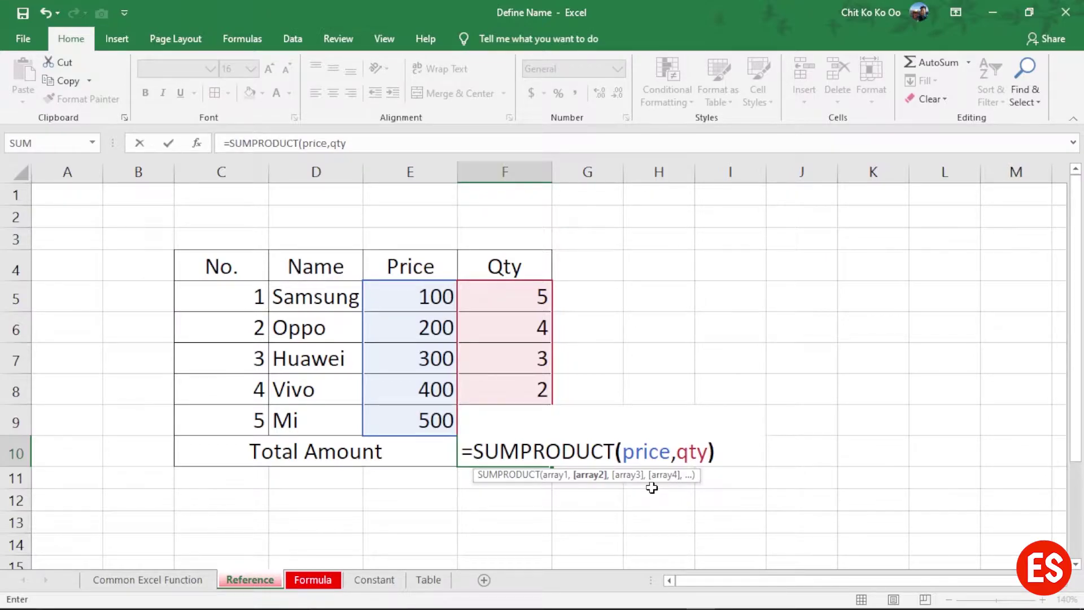
{"action": "key", "text": "Return"}
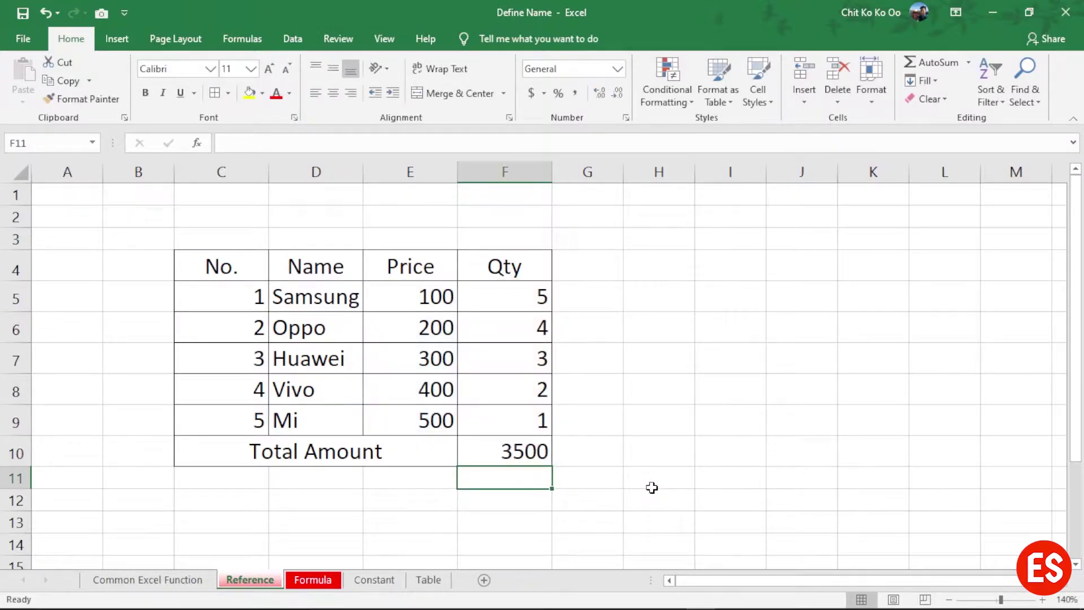
{"action": "left_click", "coordinate": [508, 453]}
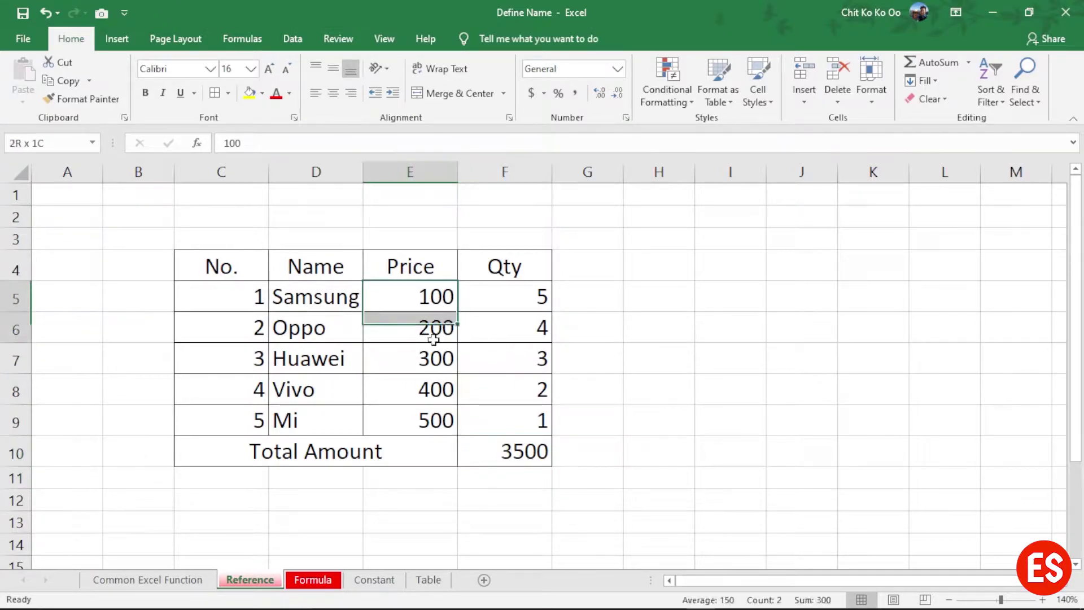
{"action": "left_click_drag", "start_coordinate": [440, 296], "coordinate": [429, 419]}
{"action": "left_click_drag", "start_coordinate": [524, 297], "coordinate": [525, 421]}
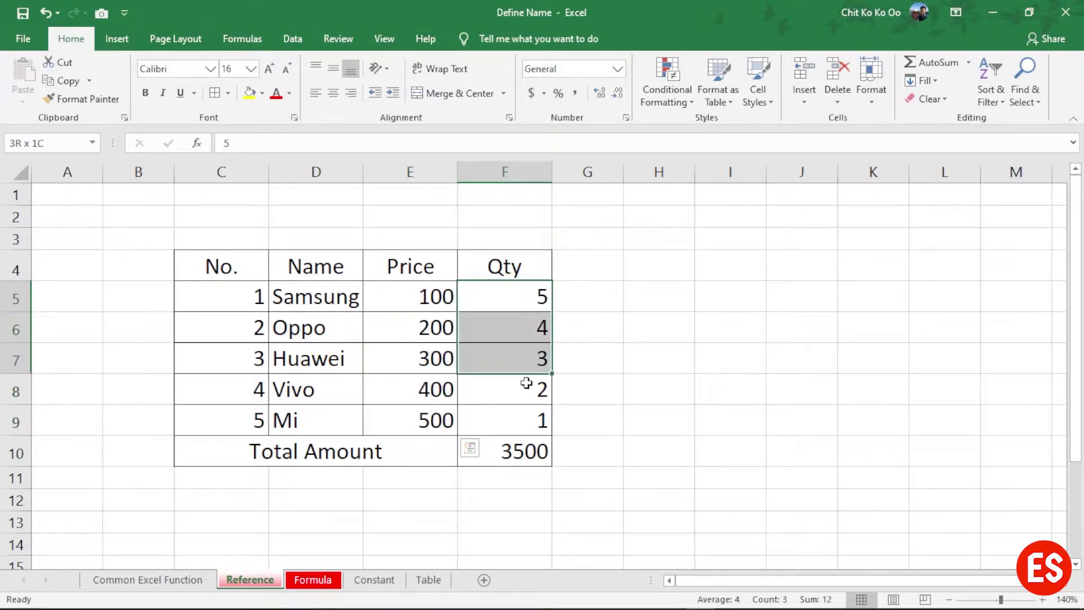
{"action": "left_click", "coordinate": [49, 142]}
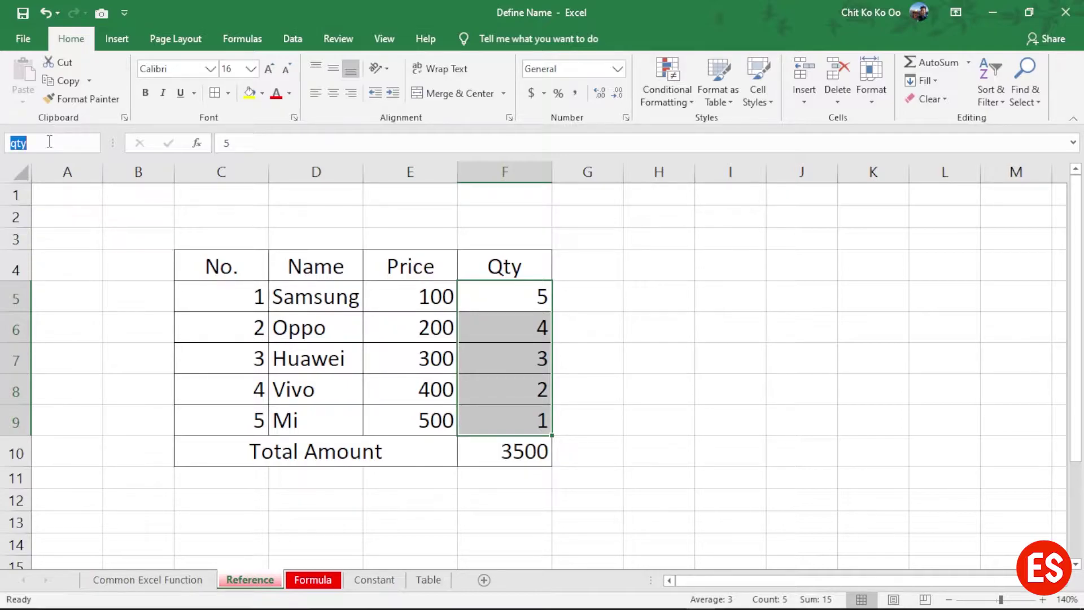
{"action": "left_click", "coordinate": [424, 351]}
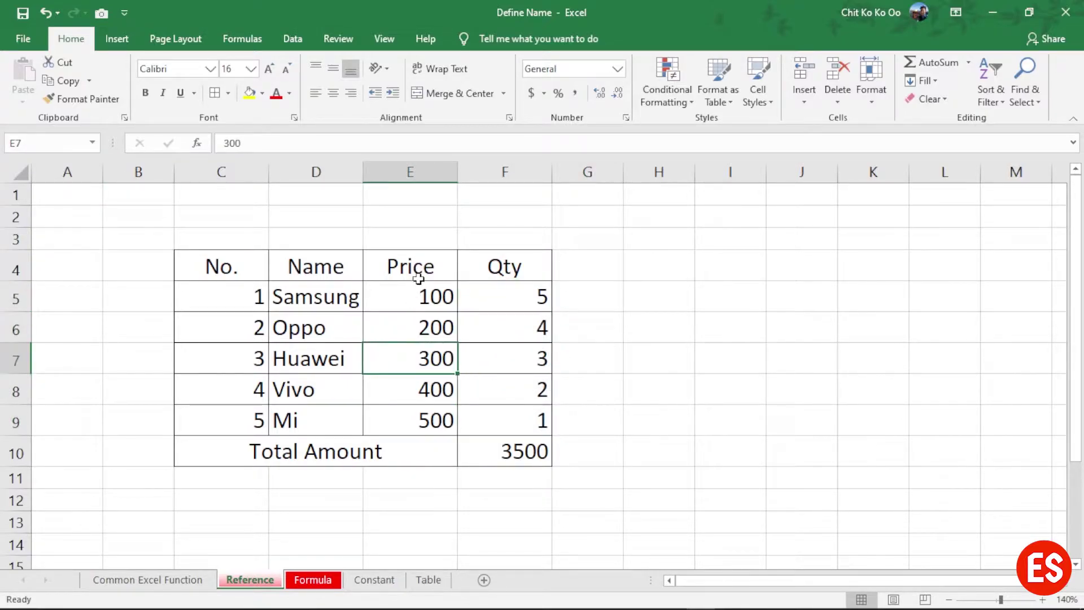
{"action": "left_click_drag", "start_coordinate": [423, 296], "coordinate": [432, 418]}
{"action": "left_click", "coordinate": [510, 356]}
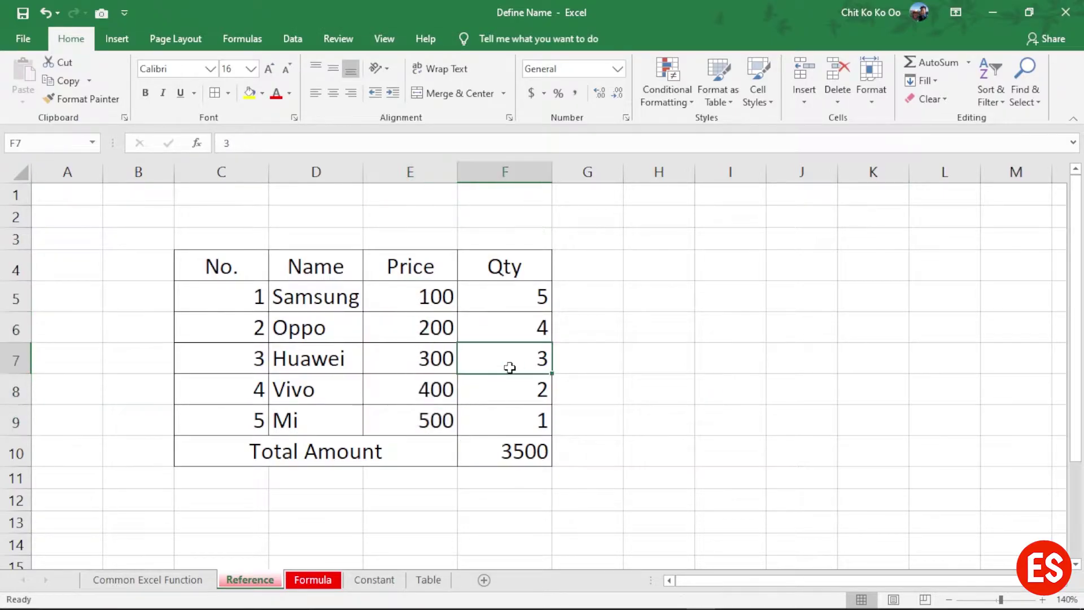
Open the Name Manager from the Formulas tab and move it aside
{"action": "left_click", "coordinate": [254, 44]}
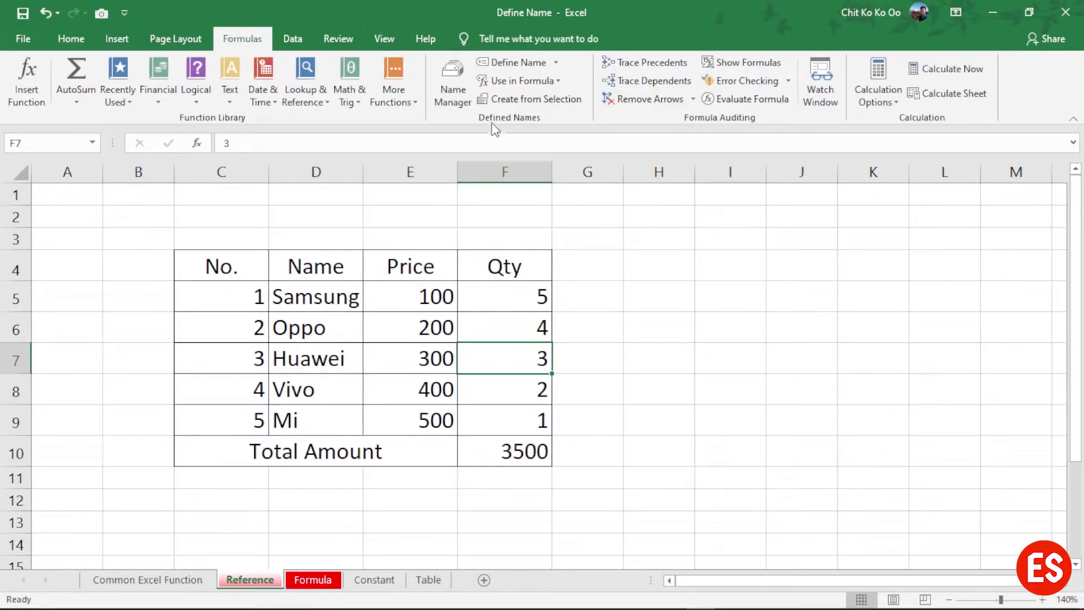
{"action": "left_click", "coordinate": [529, 67]}
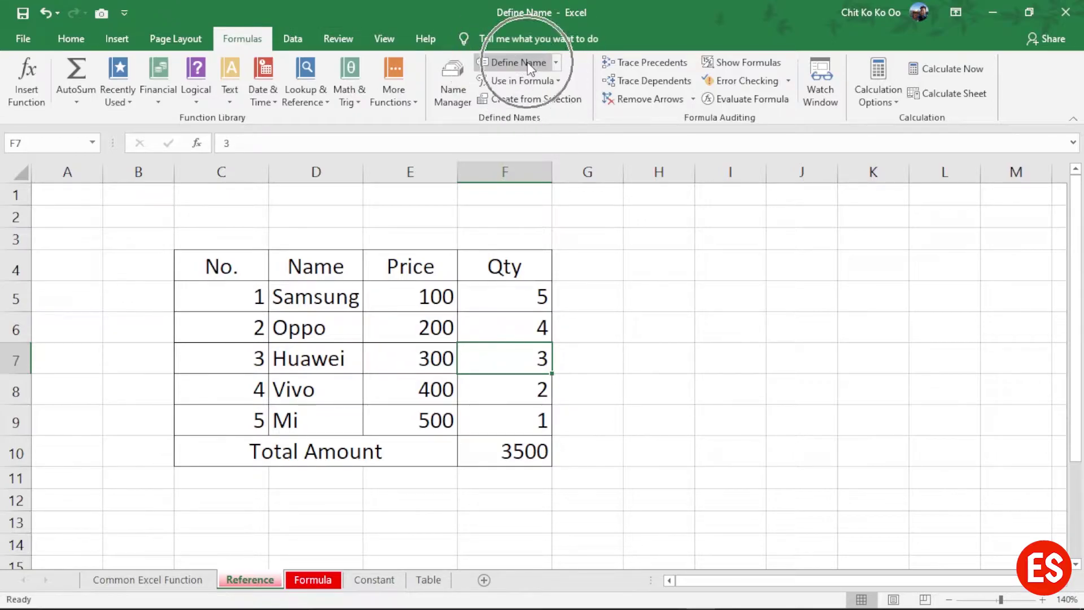
{"action": "left_click", "coordinate": [457, 81]}
{"action": "left_click", "coordinate": [458, 80]}
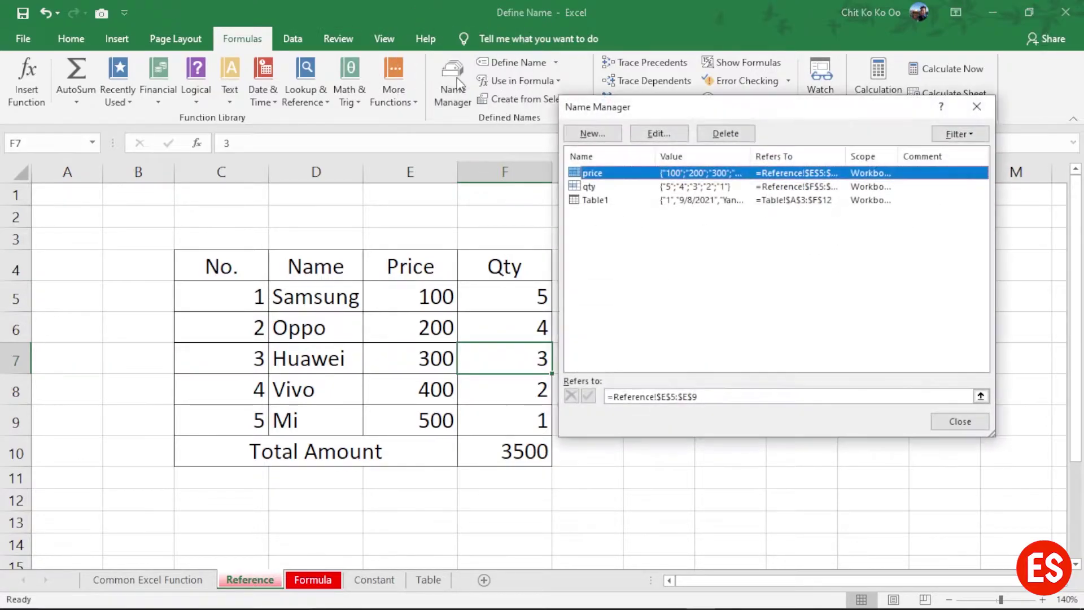
{"action": "left_click_drag", "start_coordinate": [736, 109], "coordinate": [754, 197]}
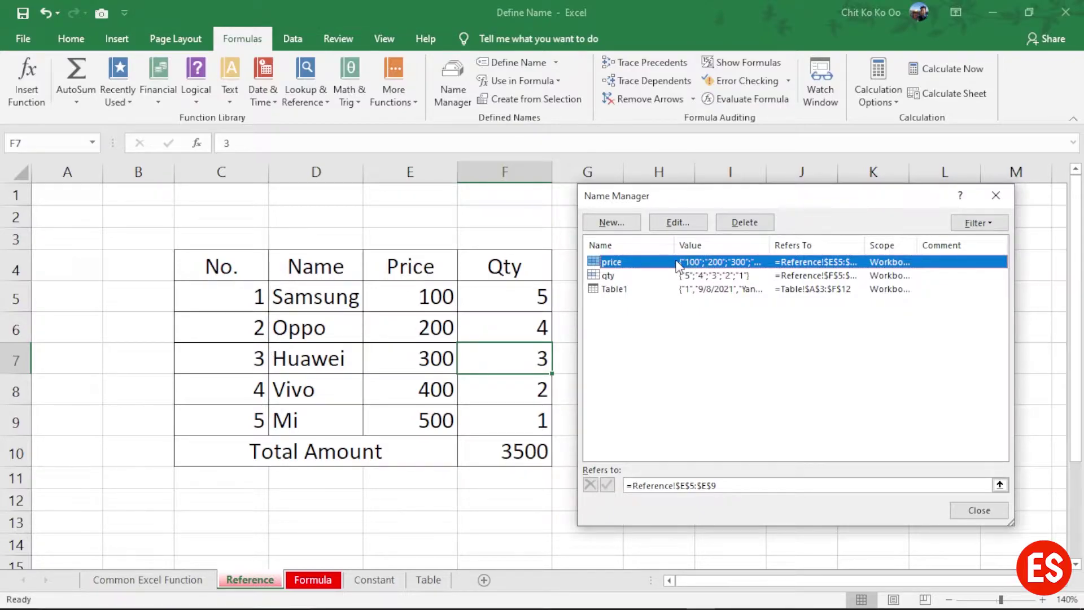
Compare the price and qty entries in the list, ending with price selected
{"action": "left_click", "coordinate": [630, 276]}
{"action": "left_click", "coordinate": [631, 262]}
{"action": "left_click", "coordinate": [632, 276]}
{"action": "left_click", "coordinate": [635, 261]}
{"action": "left_click", "coordinate": [633, 276]}
{"action": "left_click", "coordinate": [635, 262]}
{"action": "left_click", "coordinate": [636, 276]}
{"action": "left_click", "coordinate": [638, 260]}
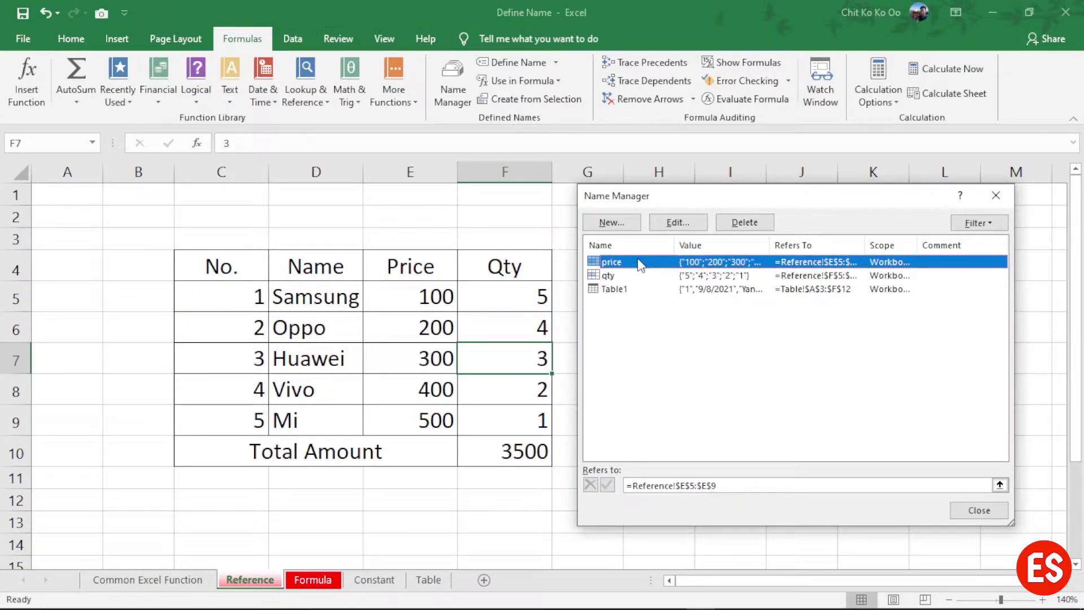
Edit the price name, replacing it with Product_Price while it still refers to E5:E9
{"action": "left_click", "coordinate": [688, 224]}
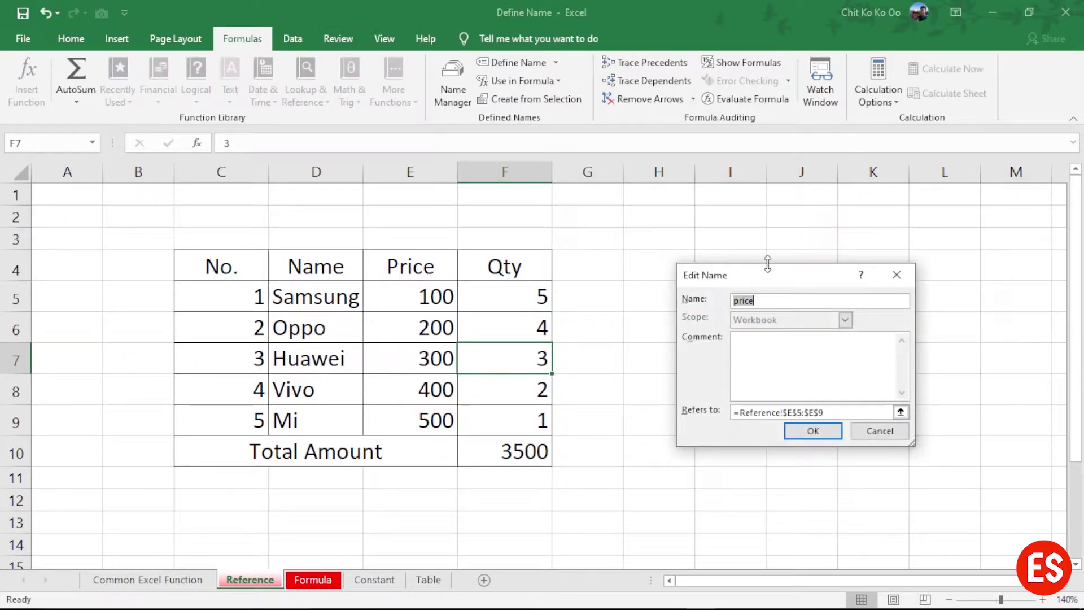
{"action": "type", "text": "price"}
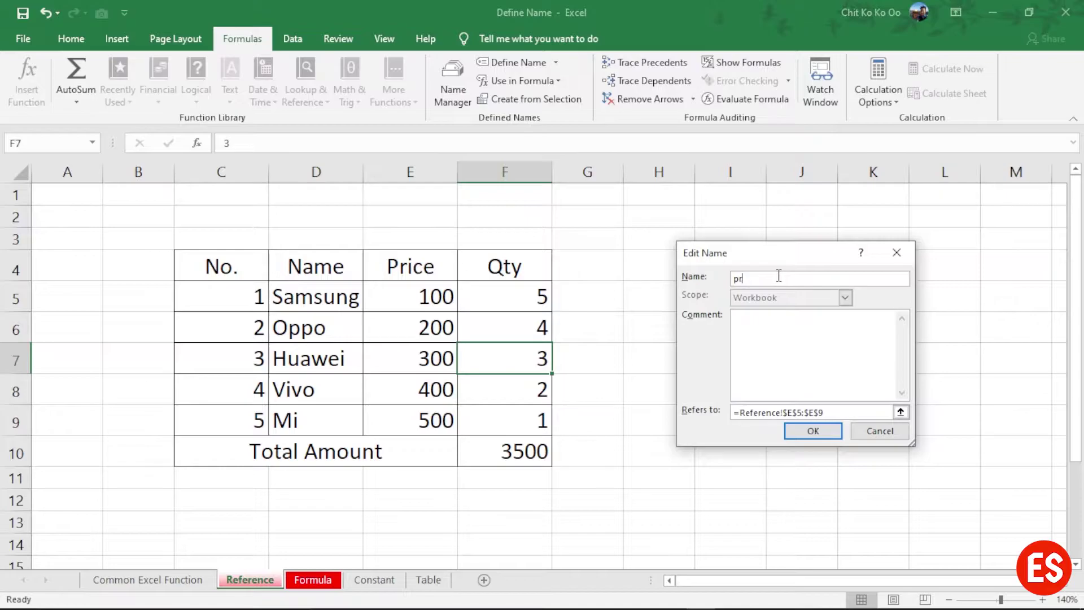
{"action": "key", "text": "BackSpace"}
{"action": "key", "text": "BackSpace"}
{"action": "type", "text": "Pro"}
{"action": "left_click", "coordinate": [813, 431]}
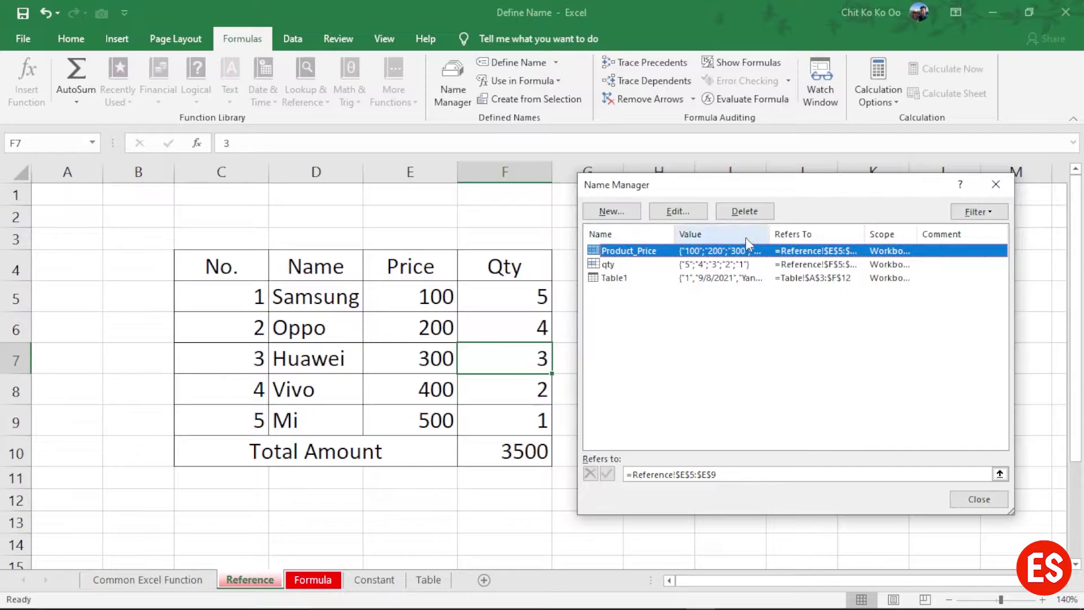
Rename qty to Product_Quantity, still covering F5:F9, and close the Name Manager
{"action": "left_click", "coordinate": [626, 264]}
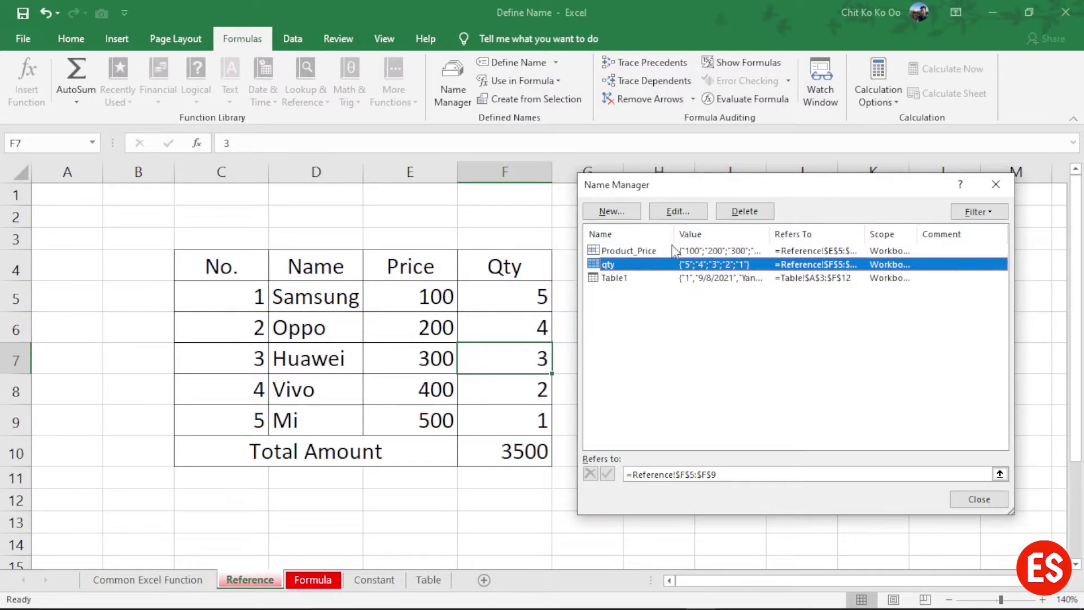
{"action": "left_click", "coordinate": [677, 211]}
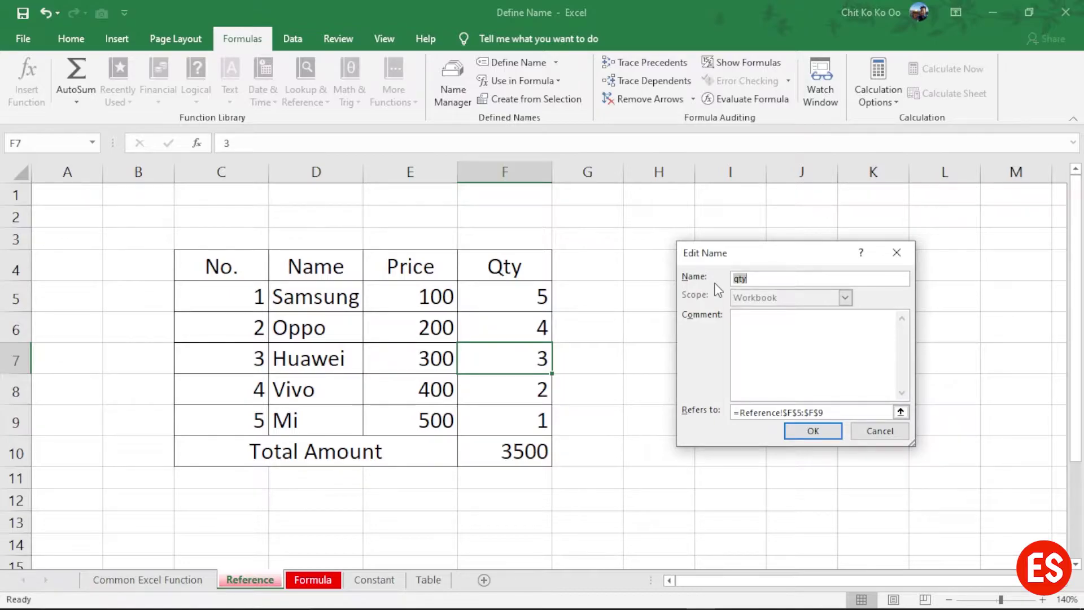
{"action": "type", "text": "Produ"}
{"action": "type", "text": "ct_Quanti"}
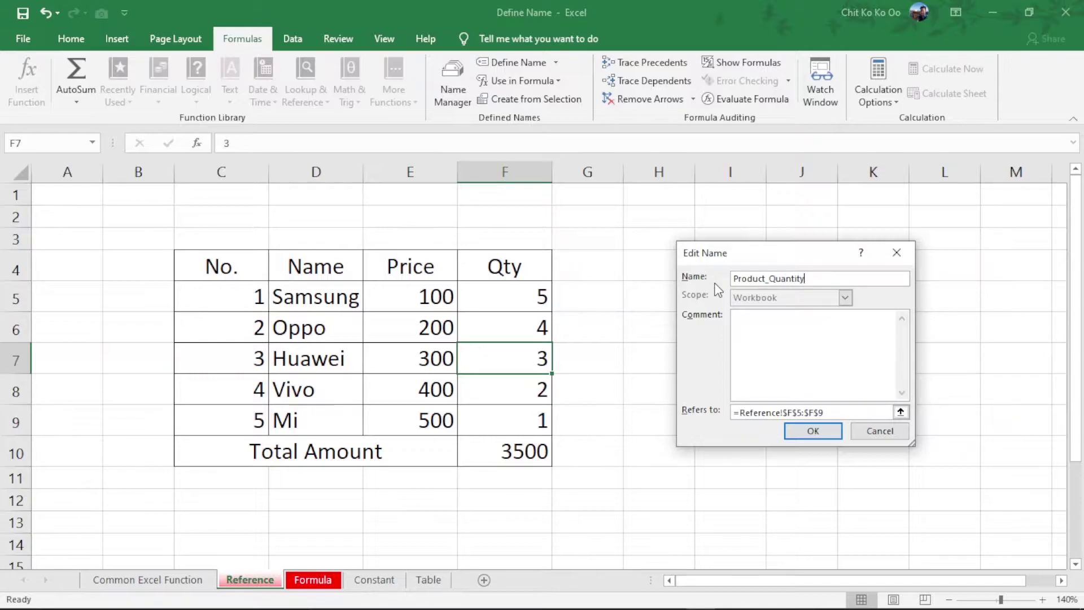
{"action": "left_click", "coordinate": [812, 431]}
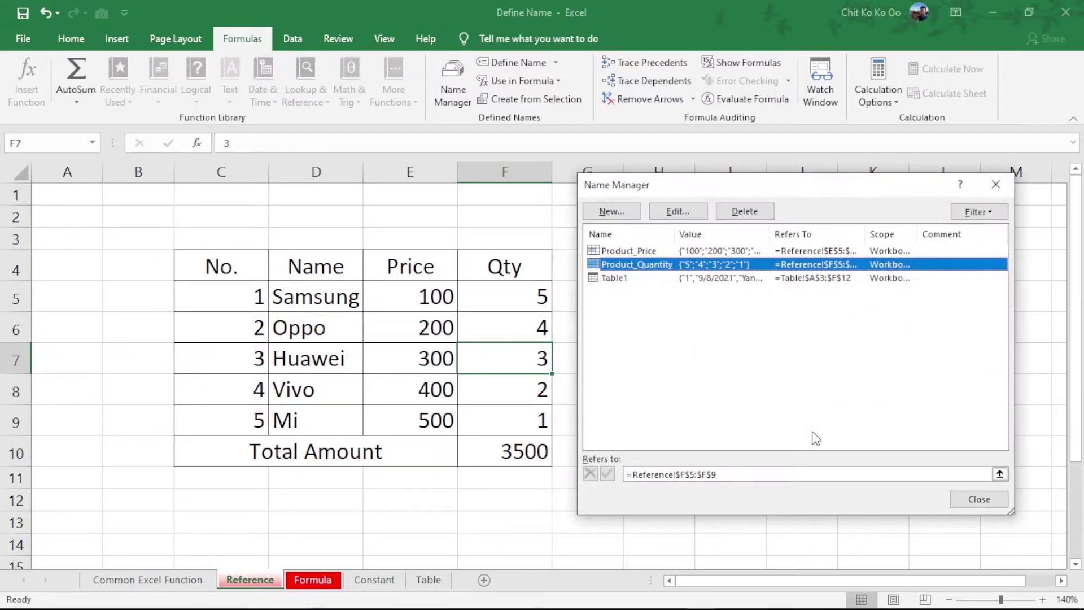
{"action": "left_click", "coordinate": [979, 499]}
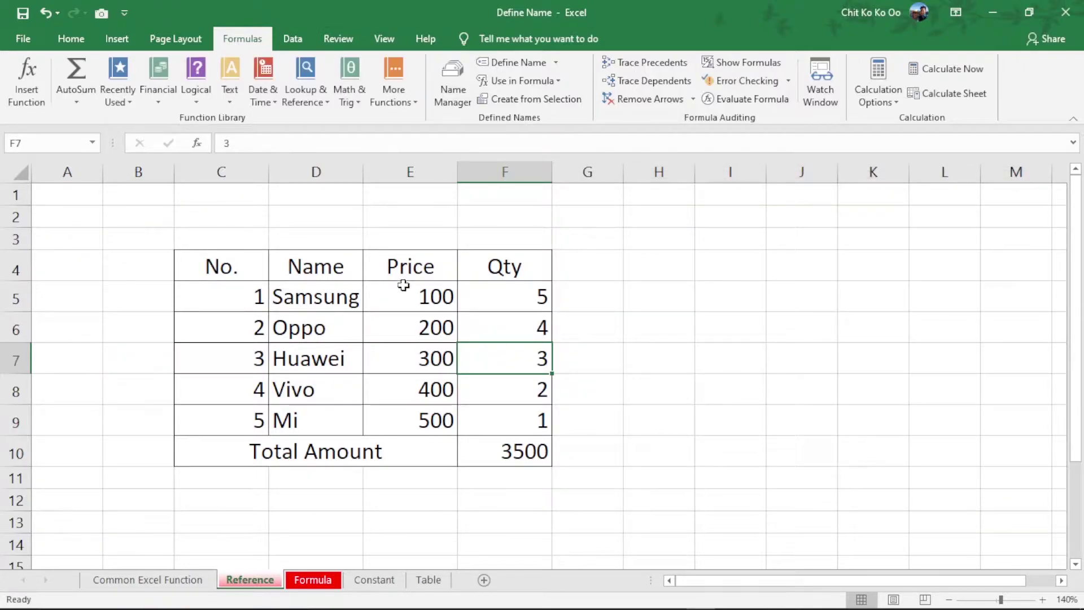
Check E5:E9 and F5:F9 names and F10's =SUMPRODUCT(Product_Price,Product_Quantity), then reopen the Name Manager
{"action": "left_click_drag", "start_coordinate": [404, 290], "coordinate": [415, 420]}
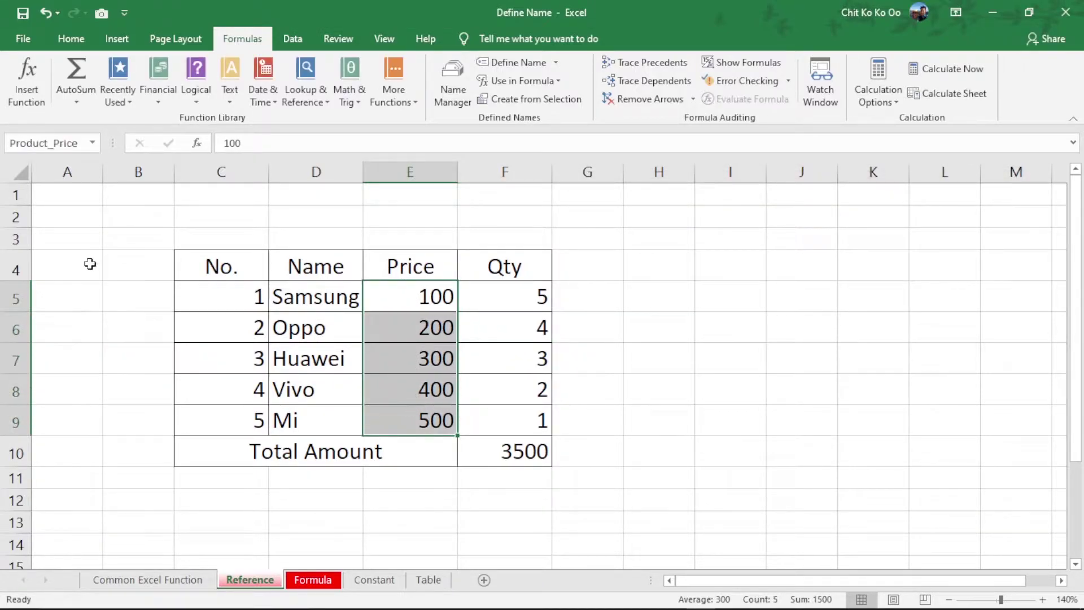
{"action": "left_click", "coordinate": [521, 291]}
{"action": "left_click_drag", "start_coordinate": [521, 290], "coordinate": [525, 420]}
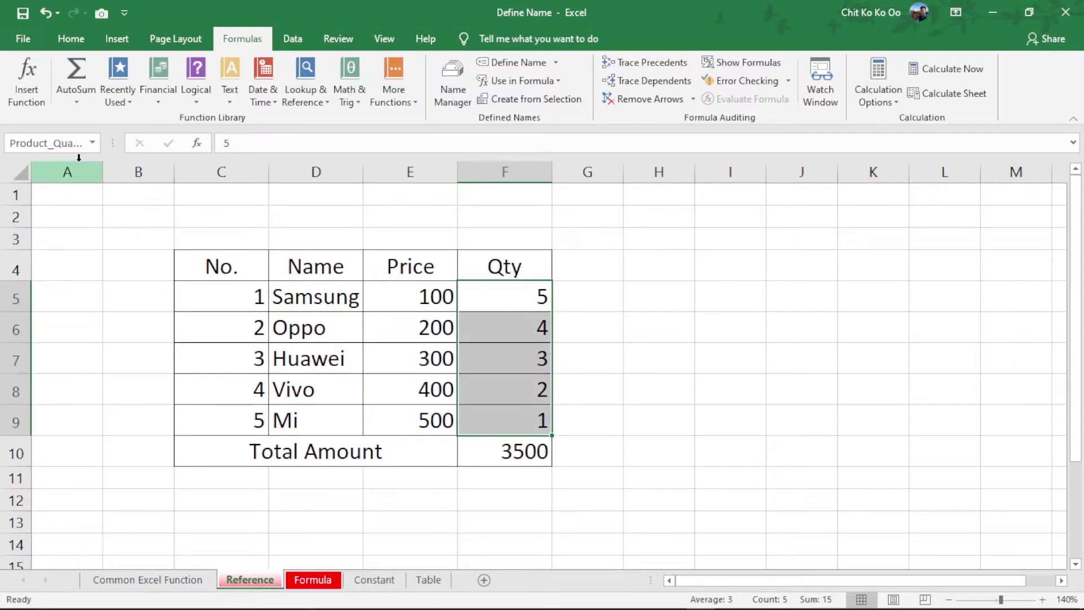
{"action": "left_click", "coordinate": [517, 456]}
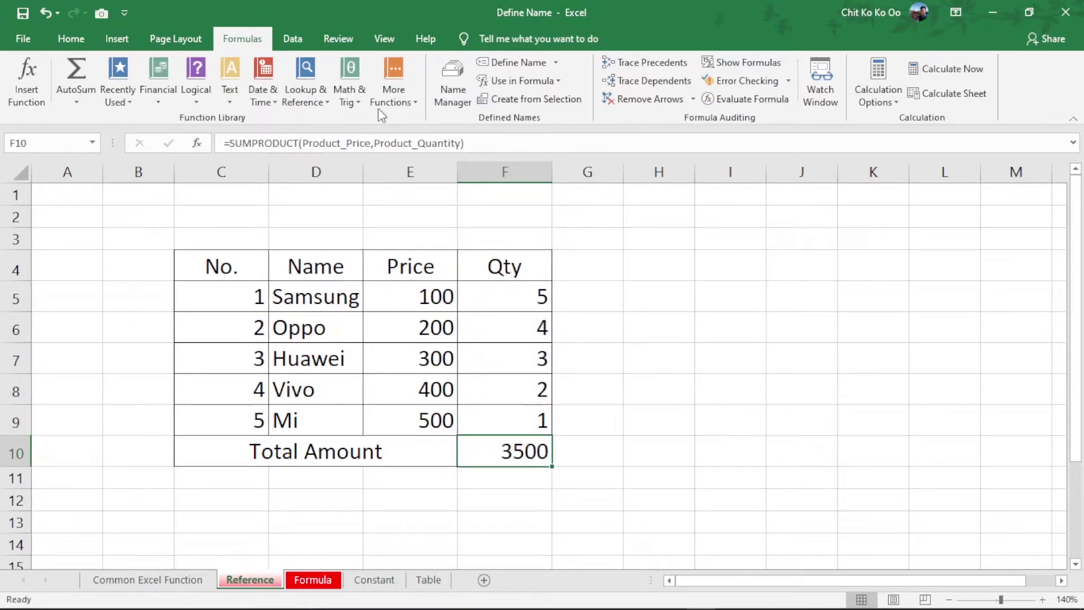
{"action": "left_click", "coordinate": [454, 84]}
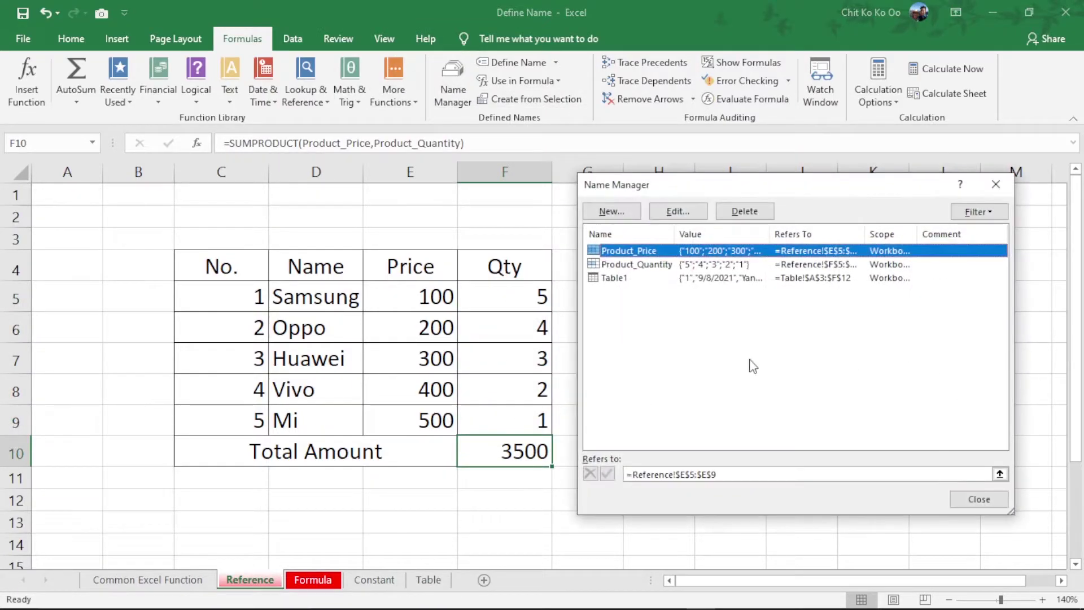
Compare the ranges that Product_Price and Product_Quantity refer to in Name Manager
{"action": "left_click", "coordinate": [676, 265]}
{"action": "left_click", "coordinate": [678, 252]}
{"action": "left_click", "coordinate": [668, 267]}
{"action": "left_click", "coordinate": [666, 250]}
{"action": "left_click", "coordinate": [662, 264]}
{"action": "left_click", "coordinate": [657, 251]}
{"action": "left_click", "coordinate": [658, 265]}
{"action": "left_click", "coordinate": [656, 252]}
{"action": "left_click", "coordinate": [655, 260]}
{"action": "left_click", "coordinate": [655, 252]}
{"action": "left_click", "coordinate": [656, 260]}
Delete the Product_Price and Product_Quantity names, leaving only Table1, and close Name Manager
{"action": "left_click", "coordinate": [655, 252]}
{"action": "left_click", "coordinate": [744, 211]}
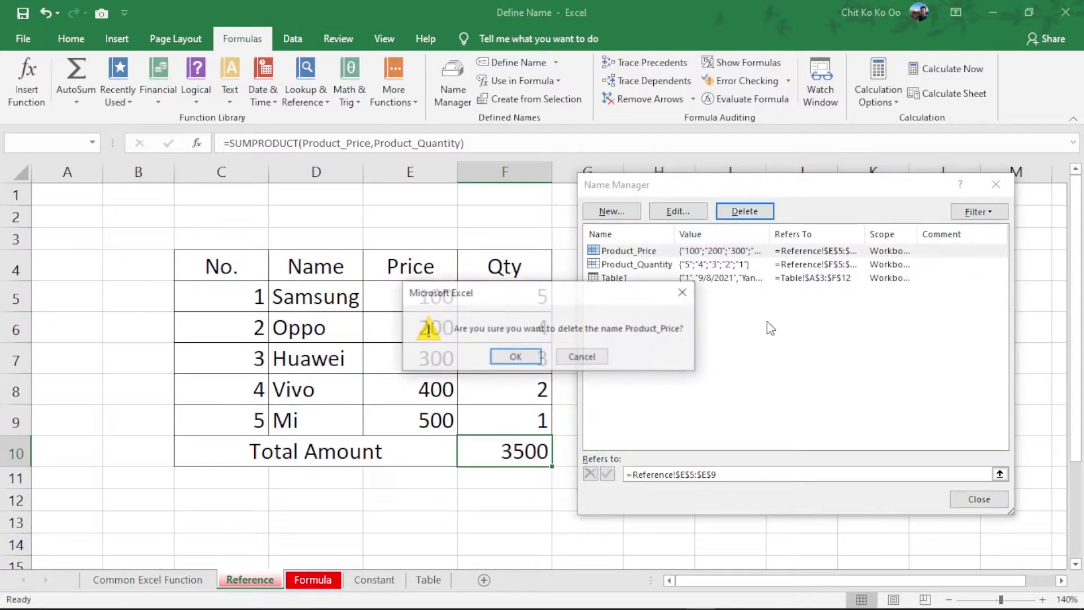
{"action": "left_click", "coordinate": [515, 357]}
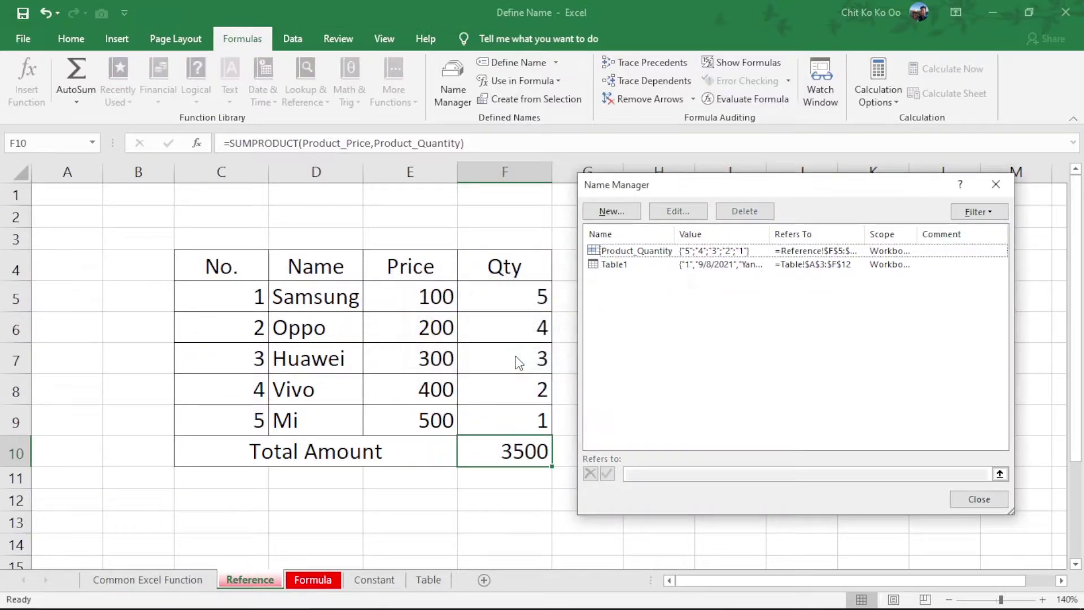
{"action": "left_click", "coordinate": [668, 251]}
{"action": "left_click", "coordinate": [760, 212]}
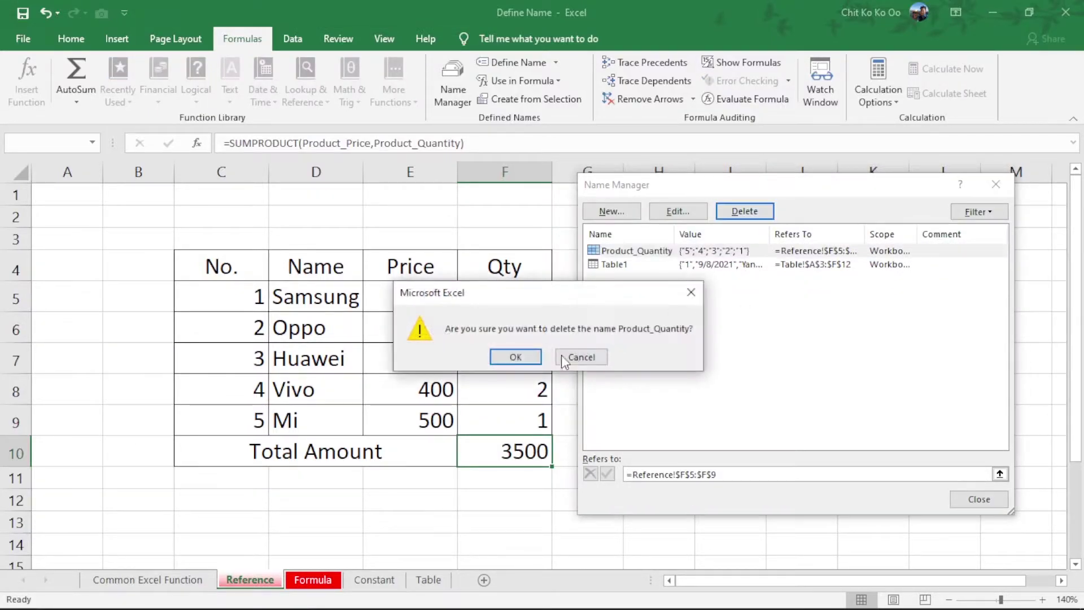
{"action": "left_click", "coordinate": [511, 357]}
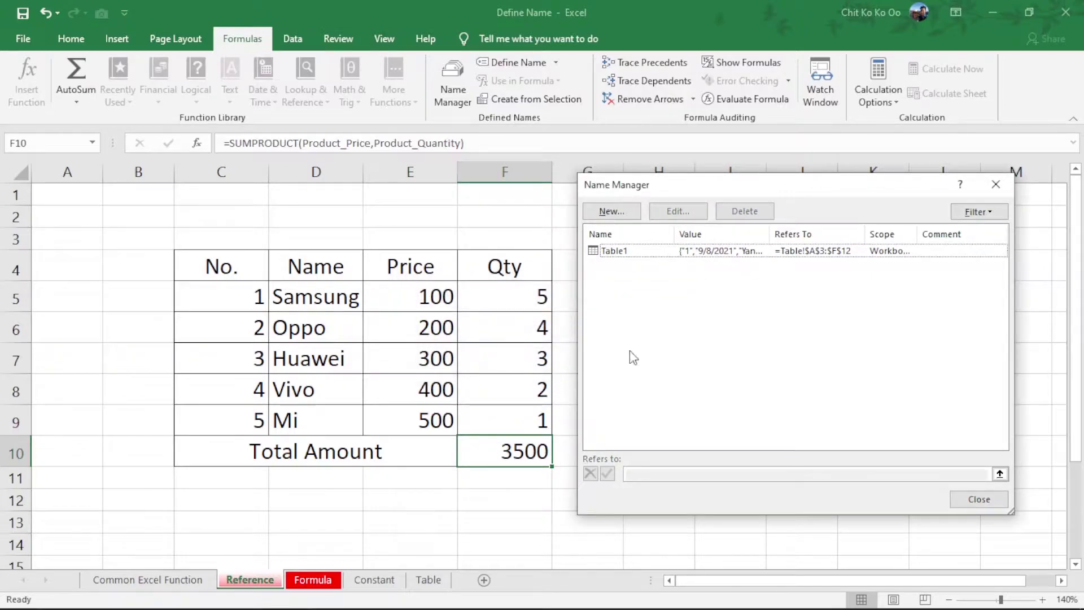
{"action": "left_click", "coordinate": [765, 252]}
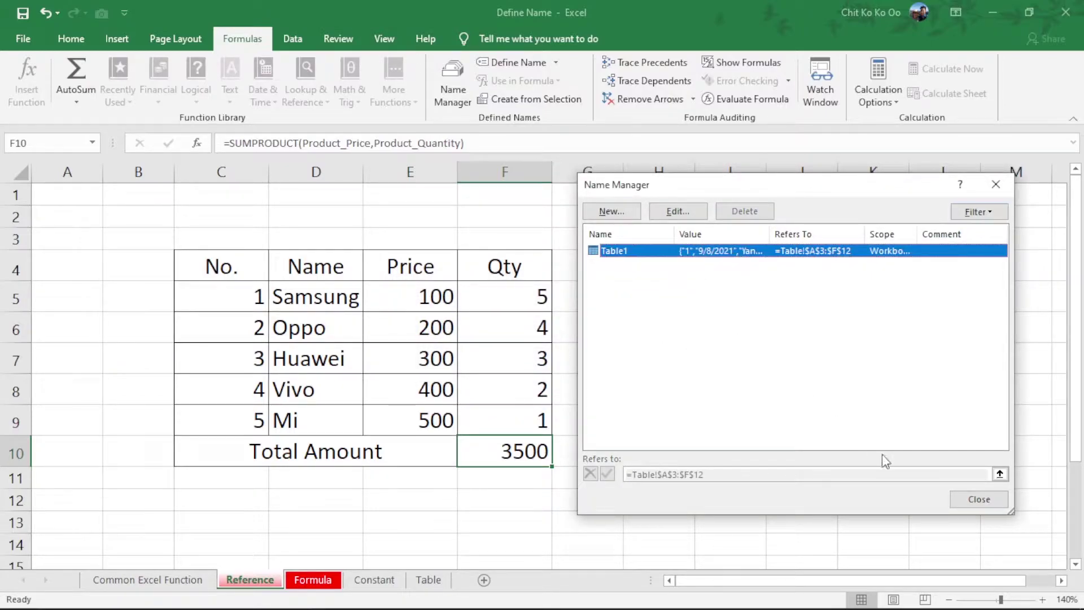
{"action": "left_click", "coordinate": [1002, 193]}
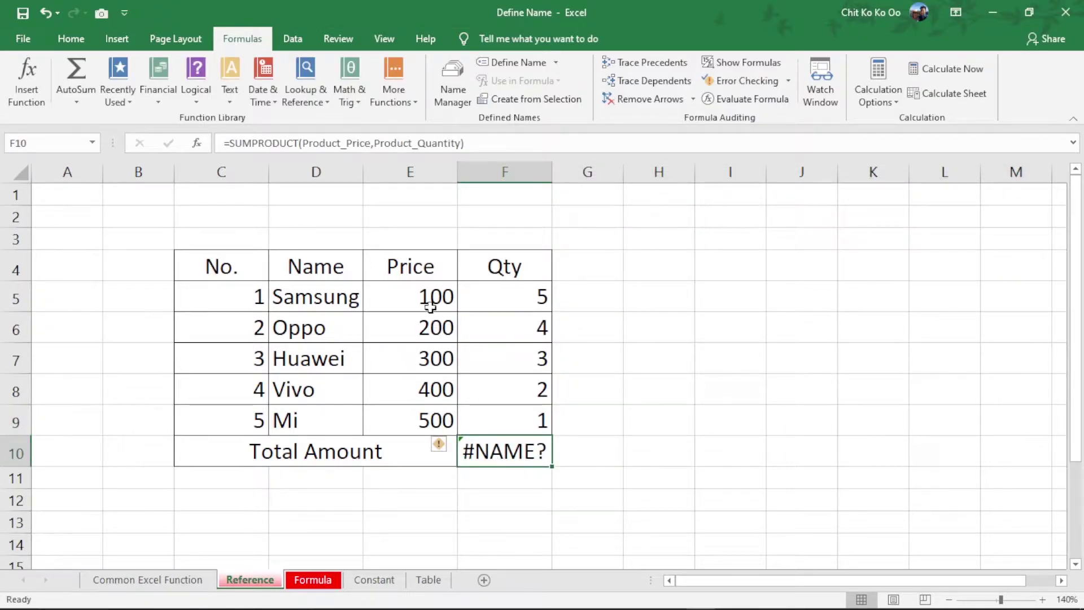
{"action": "left_click_drag", "start_coordinate": [423, 295], "coordinate": [430, 417]}
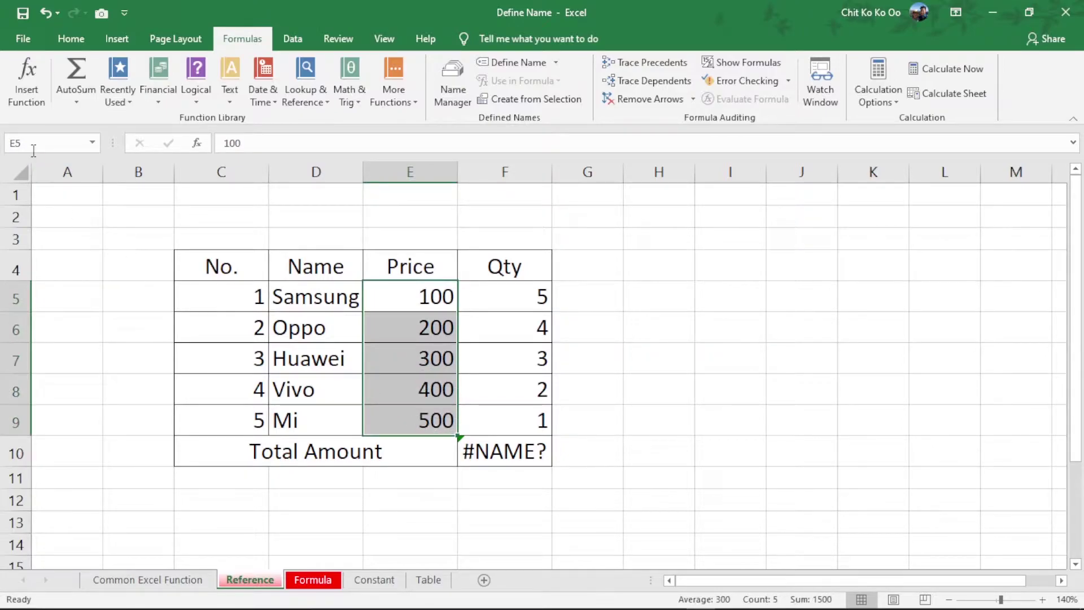
{"action": "left_click_drag", "start_coordinate": [520, 289], "coordinate": [512, 412]}
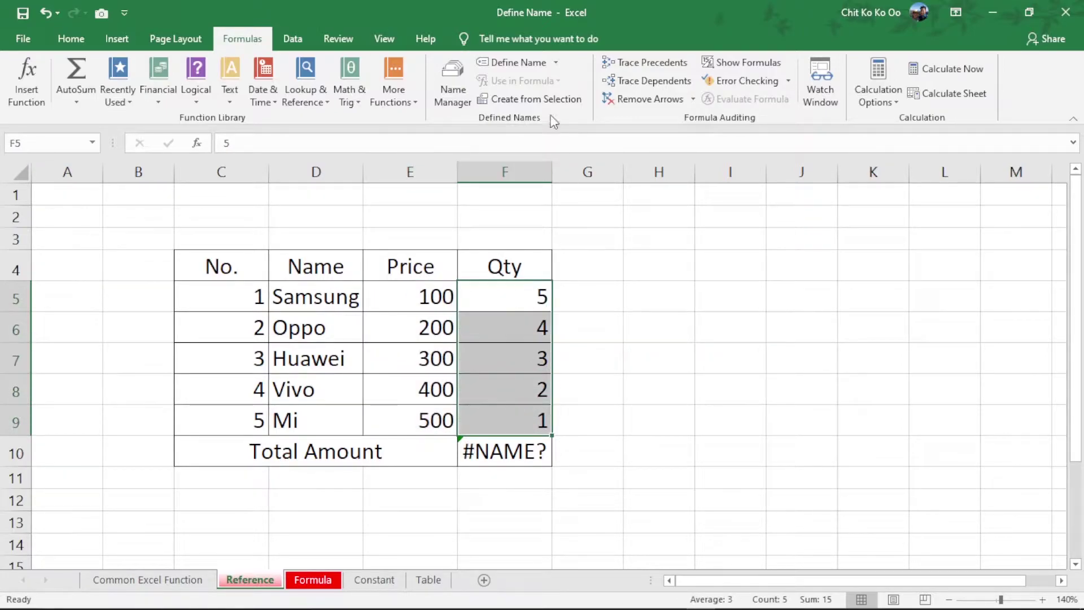
{"action": "left_click", "coordinate": [454, 78]}
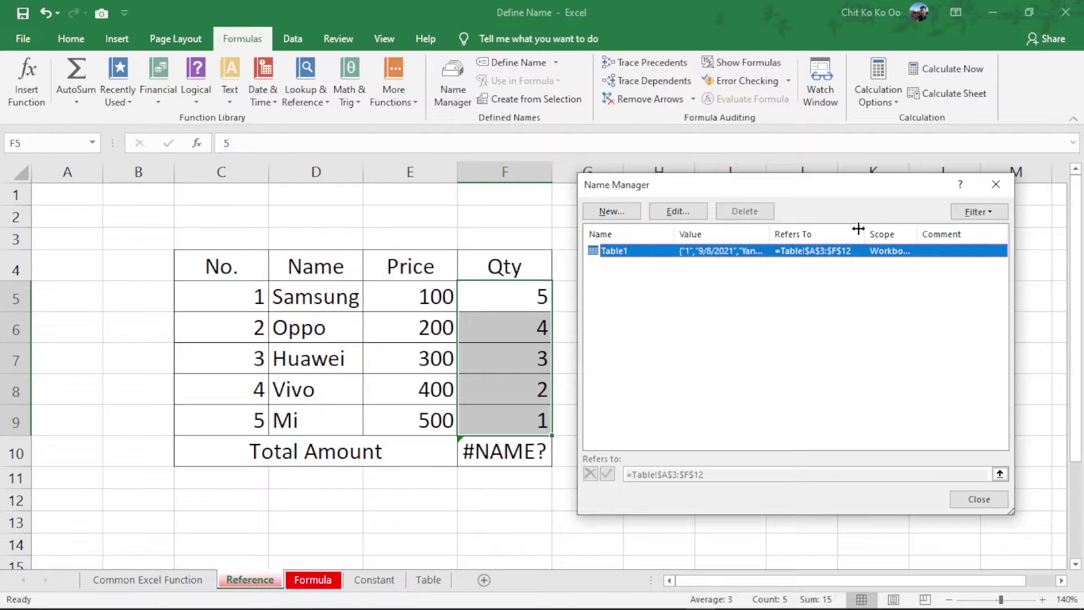
{"action": "left_click", "coordinate": [995, 185]}
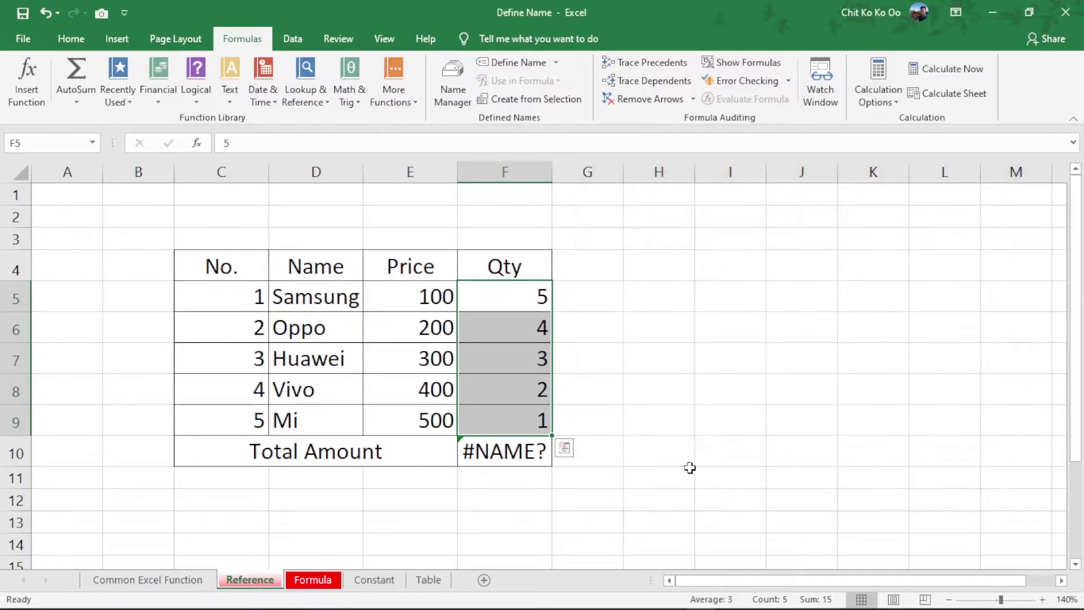
{"action": "left_click", "coordinate": [517, 377]}
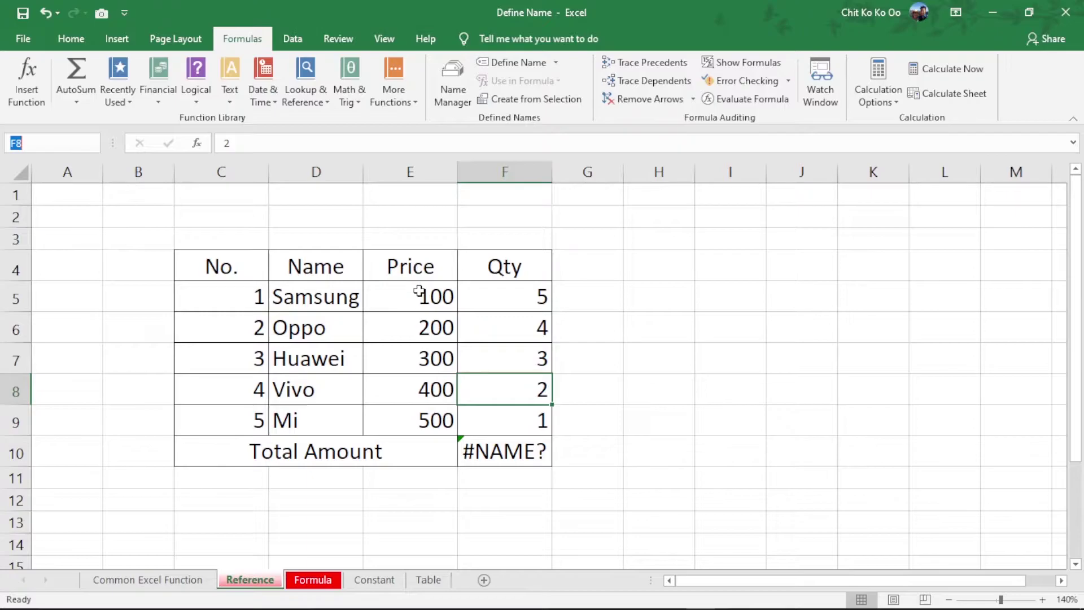
{"action": "left_click_drag", "start_coordinate": [422, 293], "coordinate": [429, 395]}
Create the name Price with Workbook scope, referring to Reference!$E$5:$E$9
{"action": "left_click", "coordinate": [514, 394]}
{"action": "left_click", "coordinate": [516, 61]}
{"action": "type", "text": "Price"}
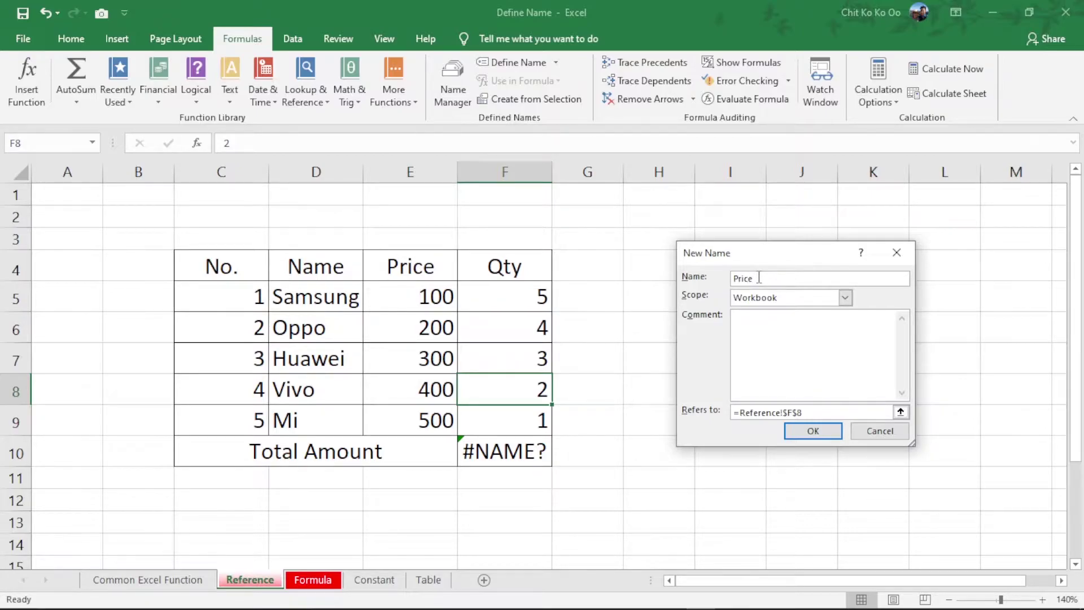
{"action": "left_click", "coordinate": [816, 413]}
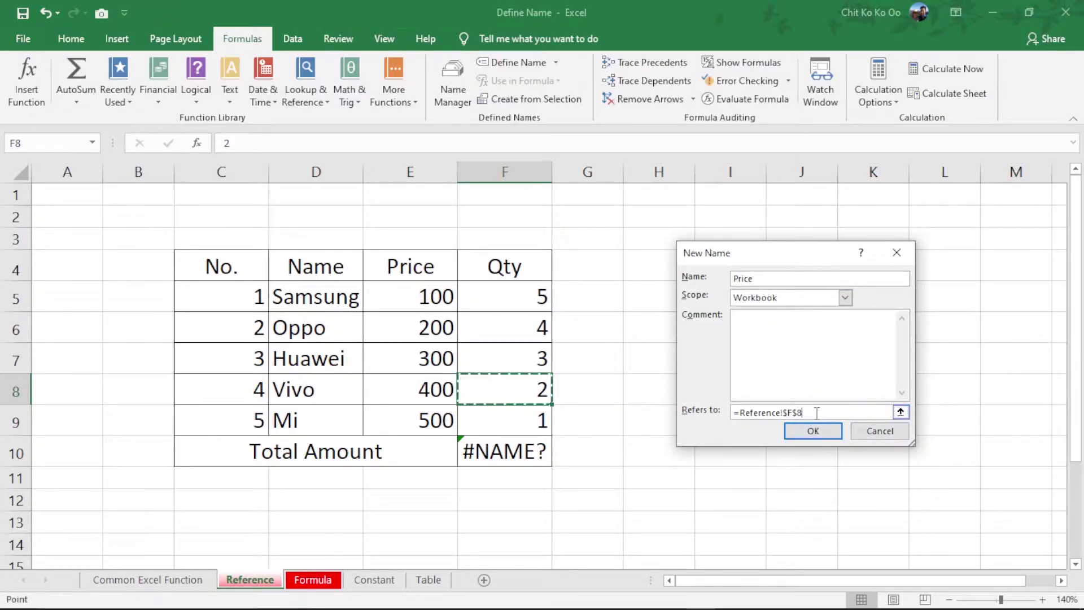
{"action": "key", "text": "BackSpace"}
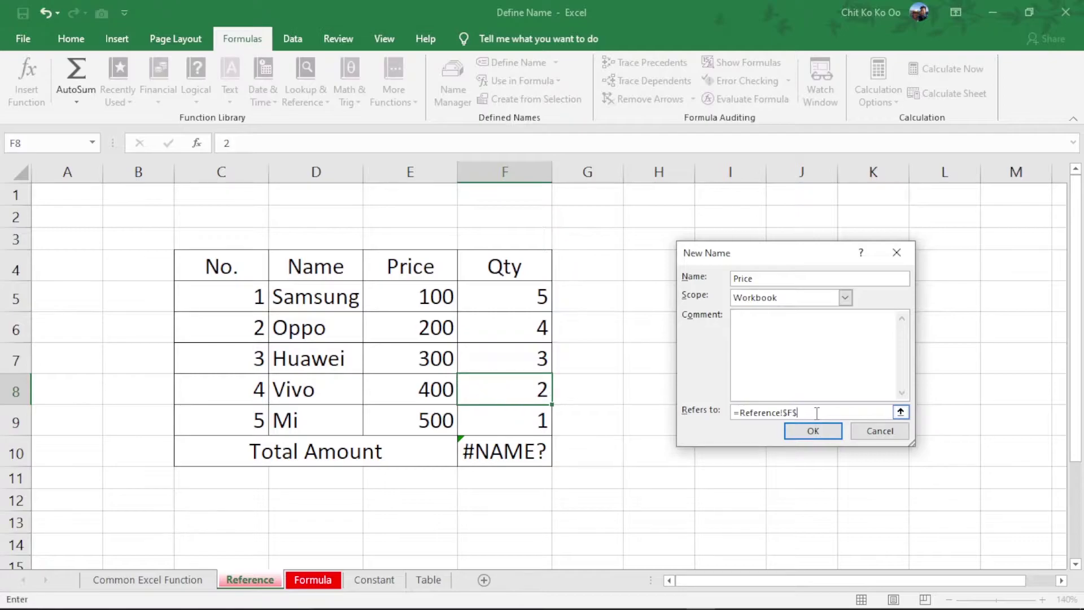
{"action": "key", "text": "BackSpace"}
{"action": "key", "text": "BackSpace"}
{"action": "key", "text": "BackSpace"}
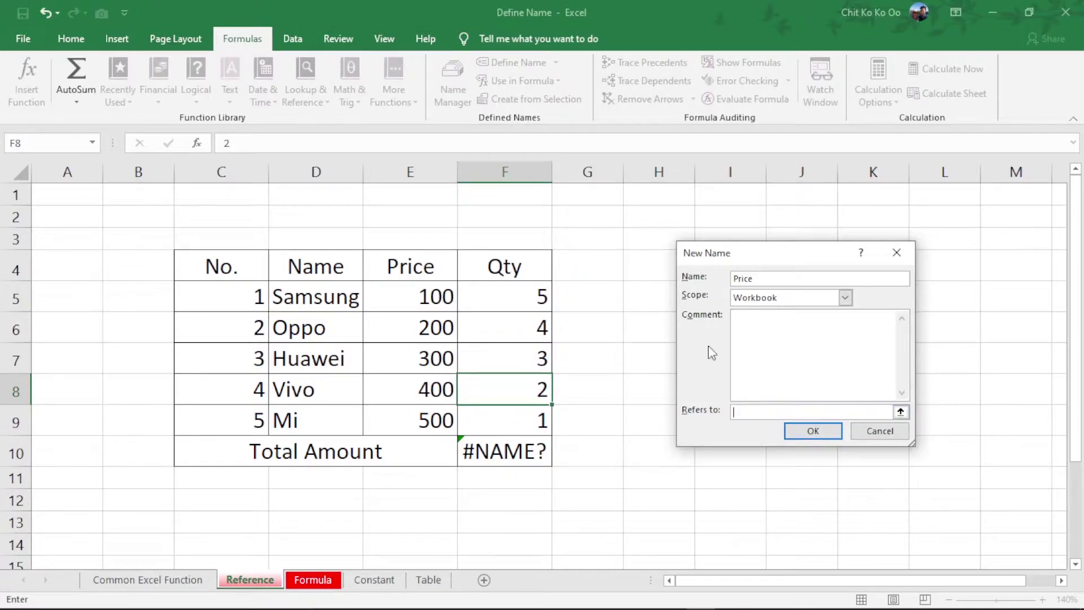
{"action": "left_click_drag", "start_coordinate": [406, 294], "coordinate": [399, 418]}
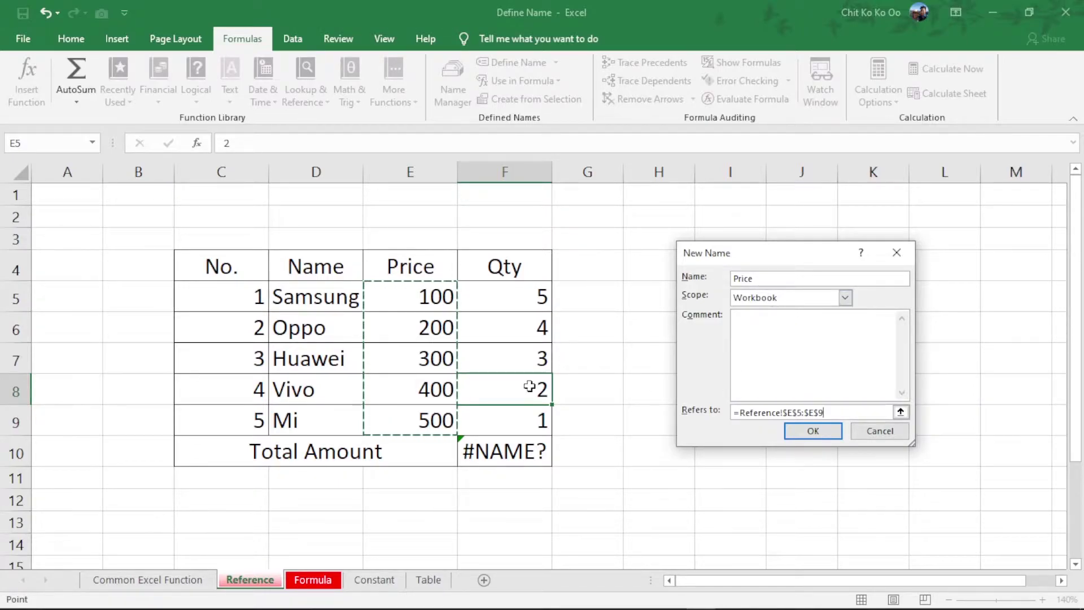
{"action": "left_click", "coordinate": [845, 298]}
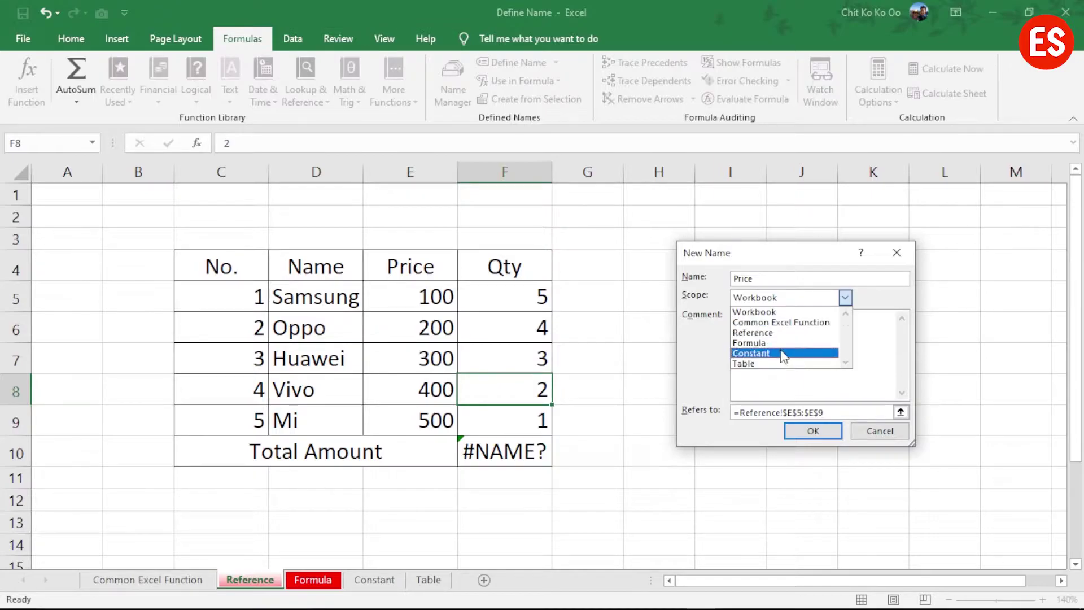
{"action": "left_click", "coordinate": [782, 333]}
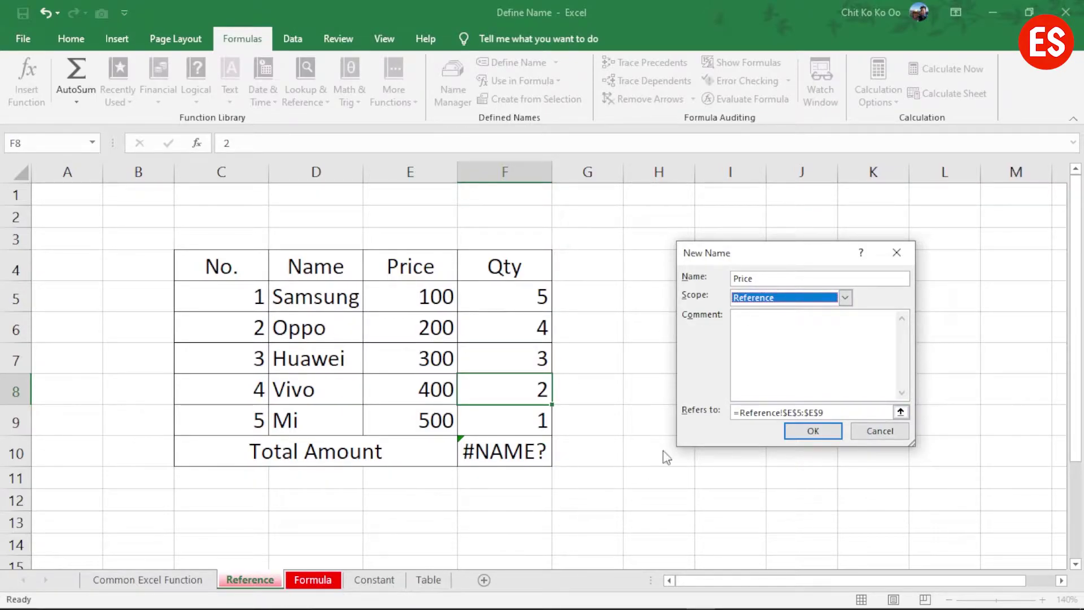
{"action": "left_click", "coordinate": [845, 298]}
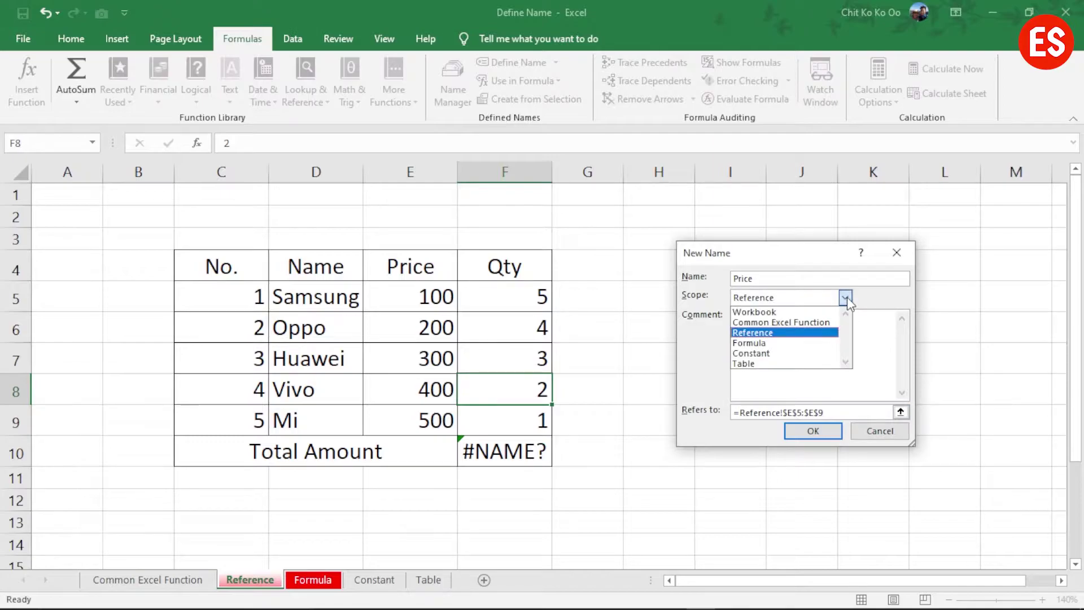
{"action": "left_click", "coordinate": [784, 313]}
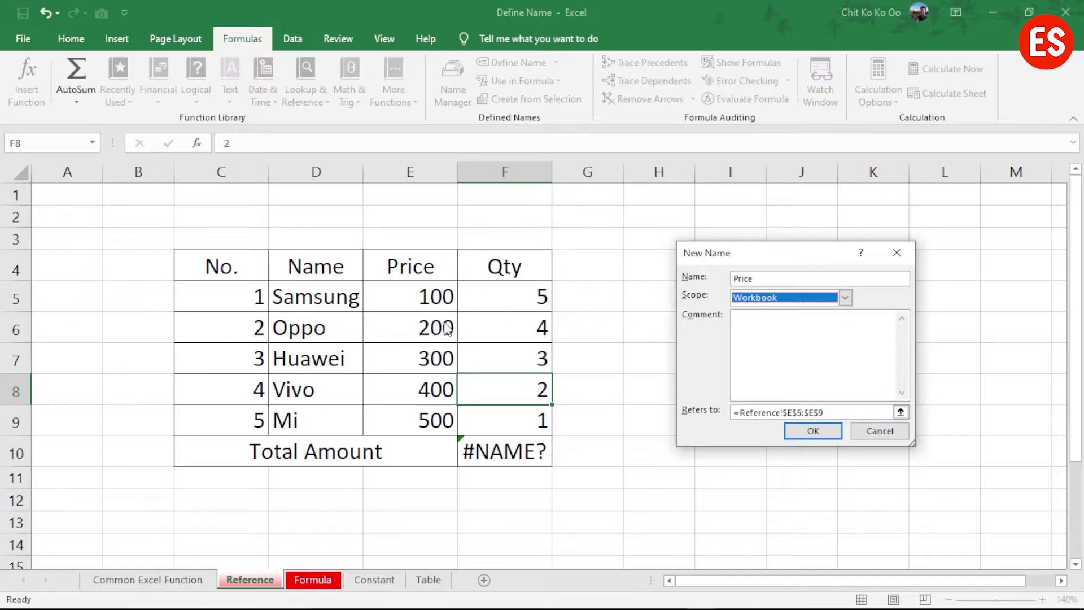
{"action": "left_click", "coordinate": [812, 430]}
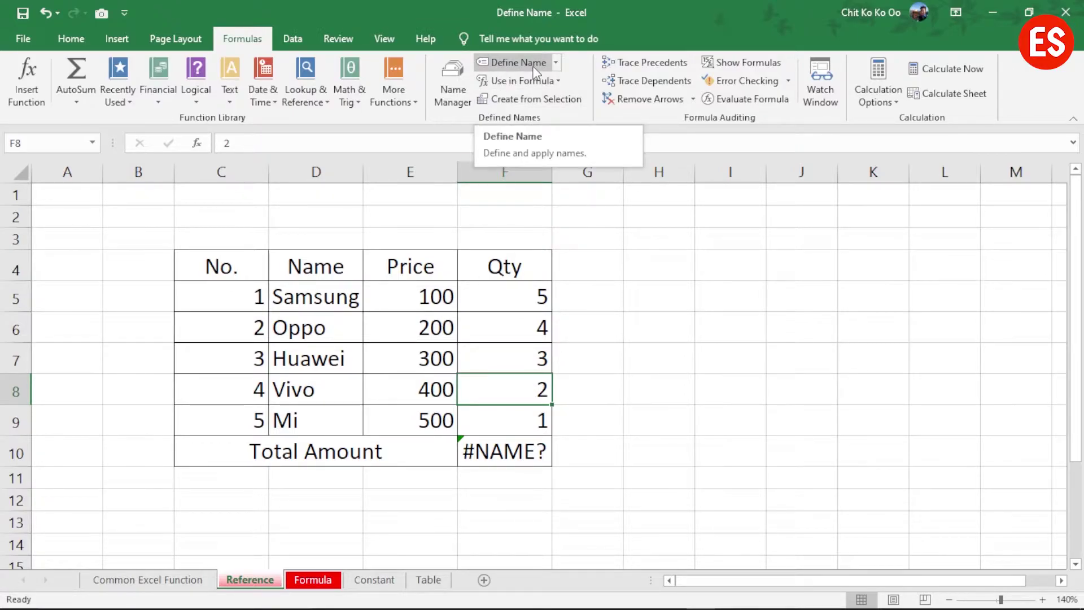
Start a new name in Name Manager that refers to the quantities $F$5:$F$9
{"action": "left_click", "coordinate": [452, 79]}
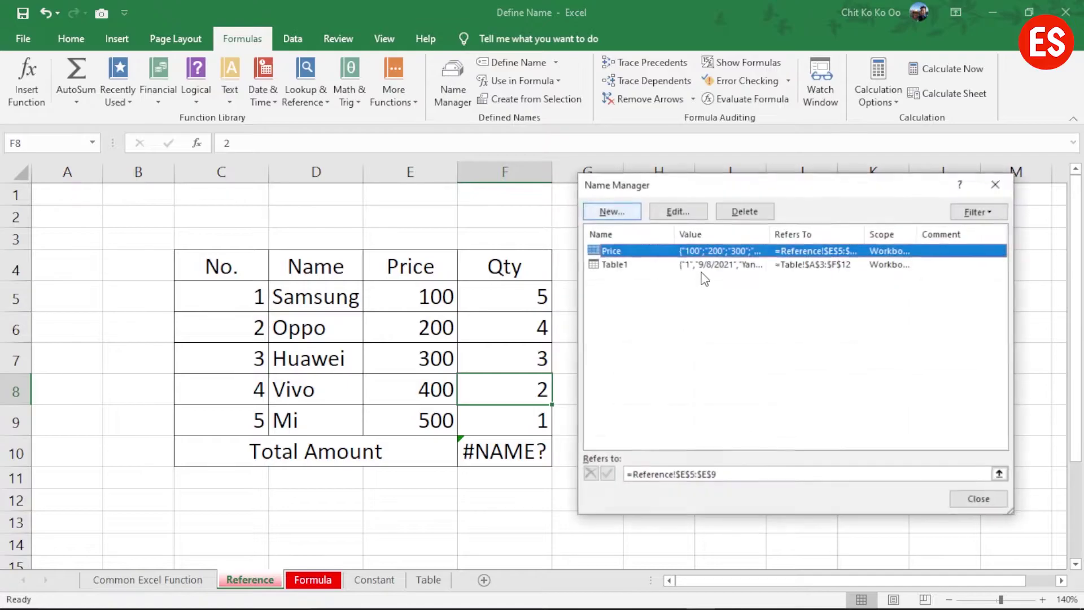
{"action": "left_click_drag", "start_coordinate": [760, 184], "coordinate": [818, 154]}
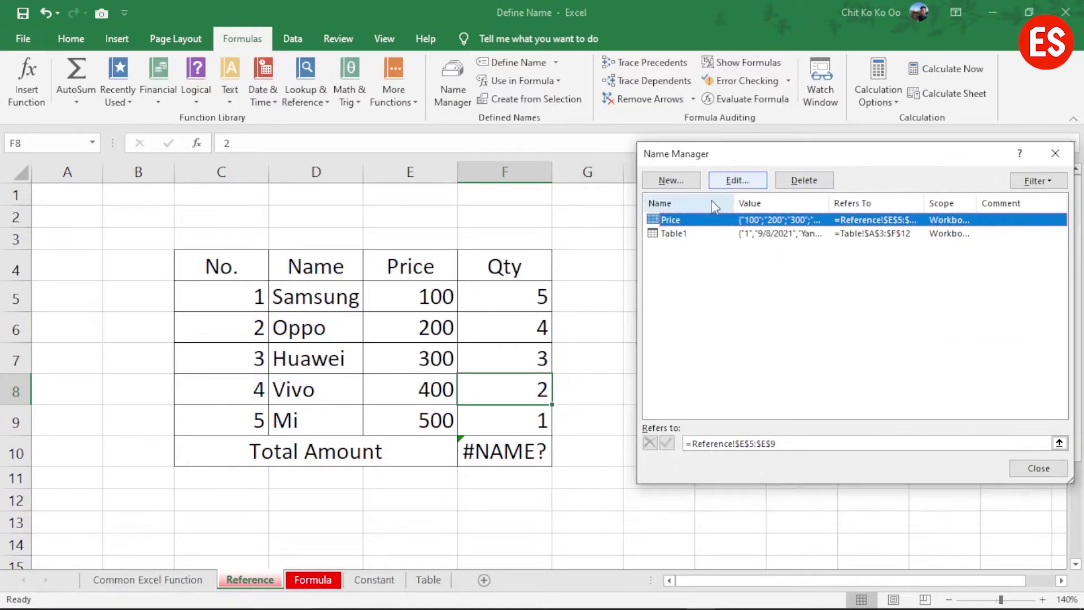
{"action": "left_click", "coordinate": [676, 180]}
{"action": "type", "text": "Qty"}
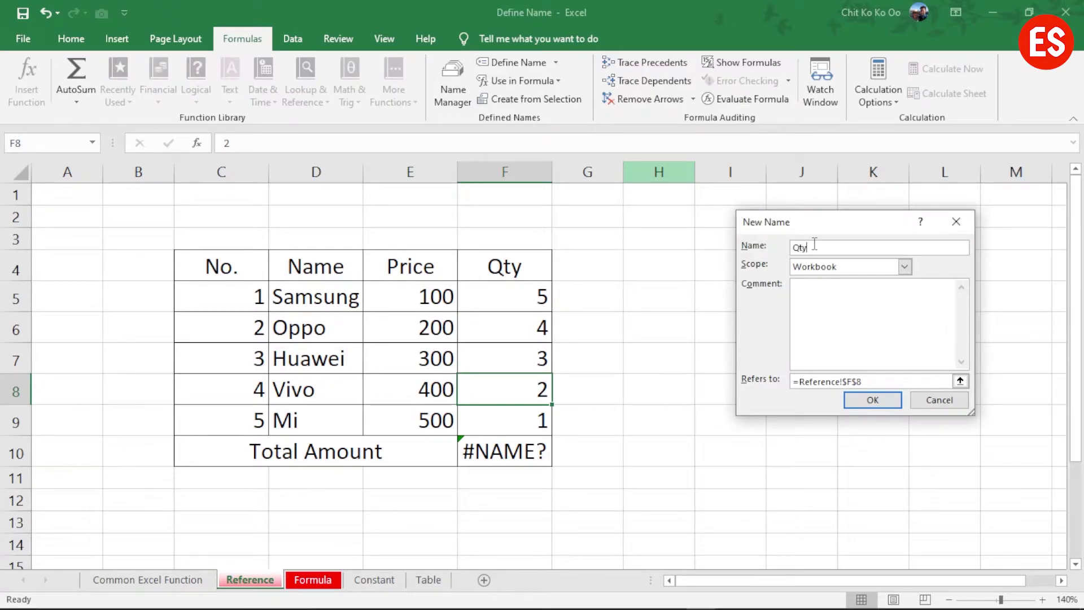
{"action": "left_click", "coordinate": [825, 286]}
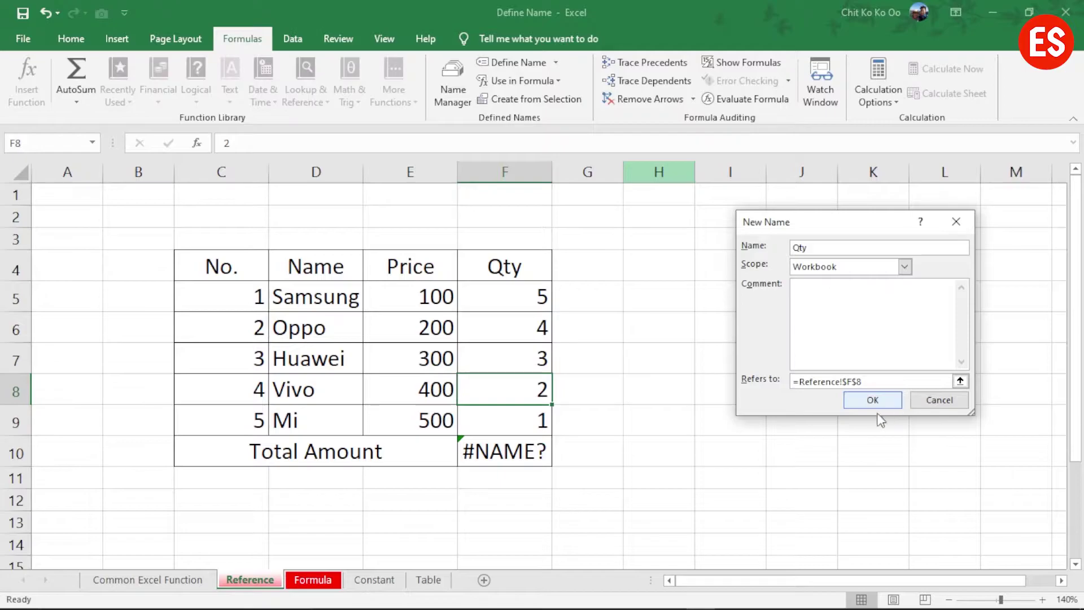
{"action": "left_click", "coordinate": [878, 383]}
{"action": "left_click_drag", "start_coordinate": [868, 381], "coordinate": [787, 382]}
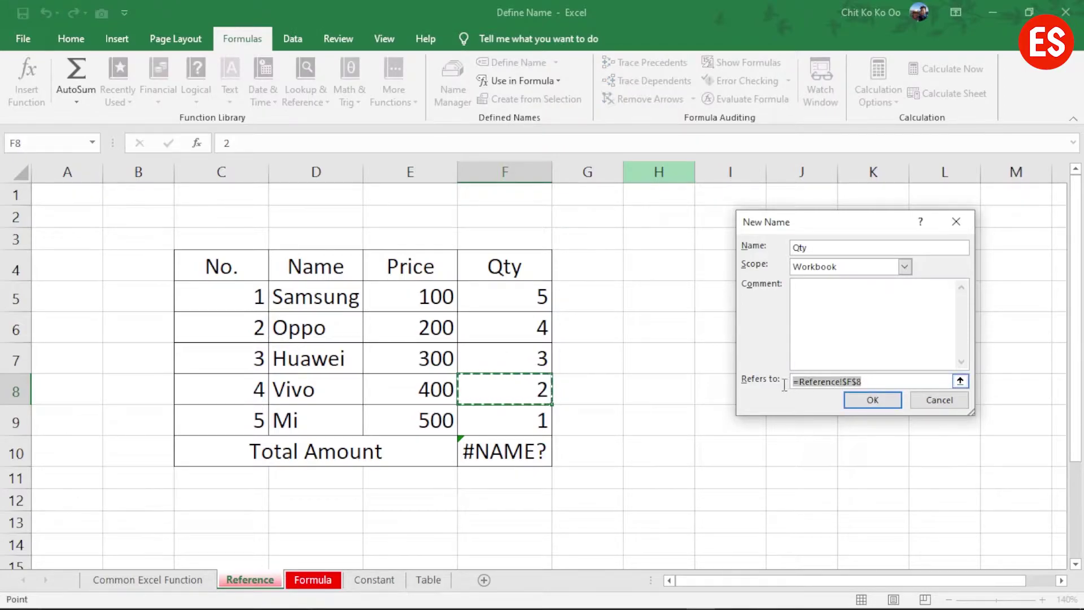
{"action": "left_click_drag", "start_coordinate": [510, 296], "coordinate": [504, 418]}
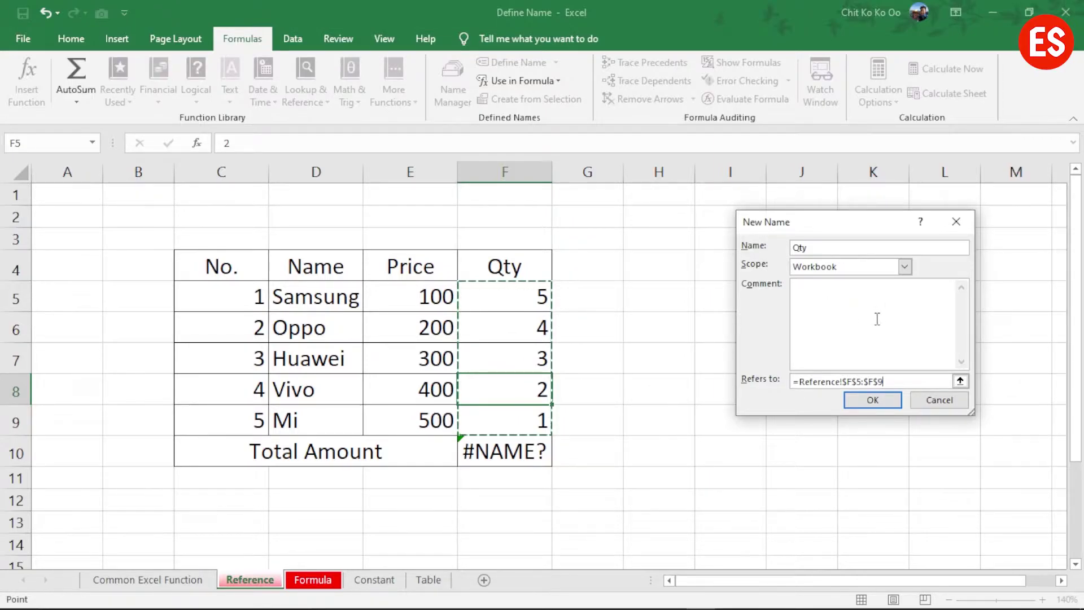
Add the comment 'Product Quantity', create the Qty name, and widen the names list
{"action": "left_click", "coordinate": [840, 302]}
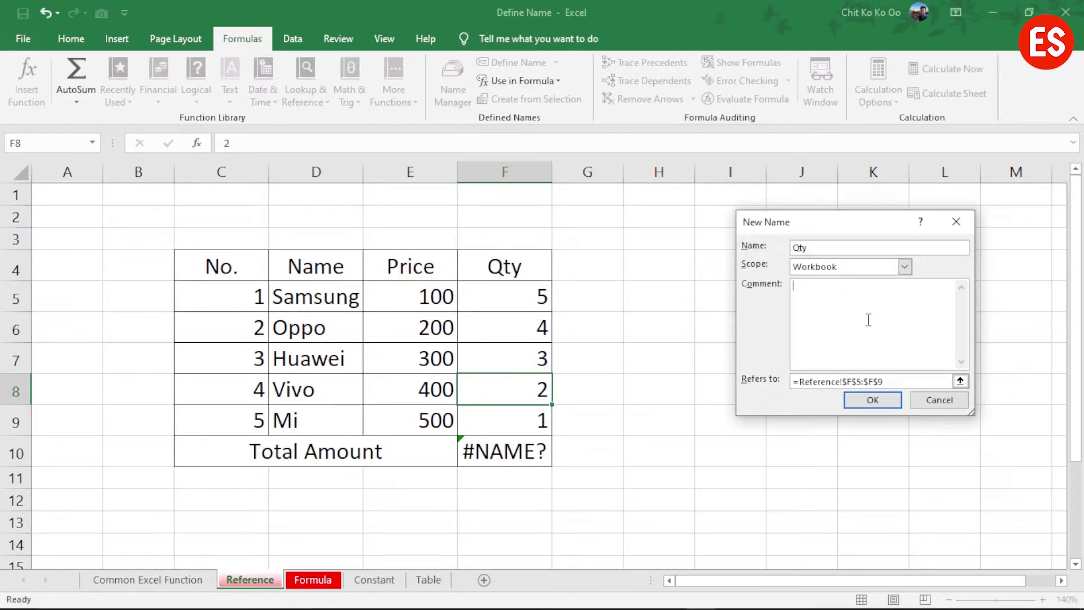
{"action": "type", "text": "Produc"}
{"action": "type", "text": "t"}
{"action": "key", "text": "BackSpace"}
{"action": "key", "text": "BackSpace"}
{"action": "left_click", "coordinate": [879, 402]}
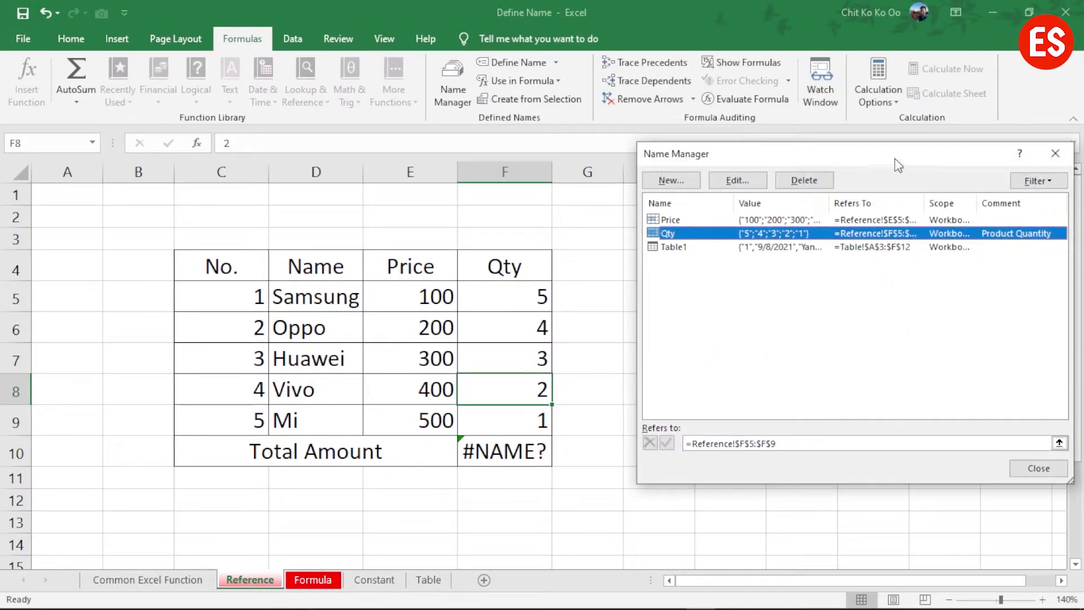
{"action": "left_click_drag", "start_coordinate": [900, 158], "coordinate": [600, 164]}
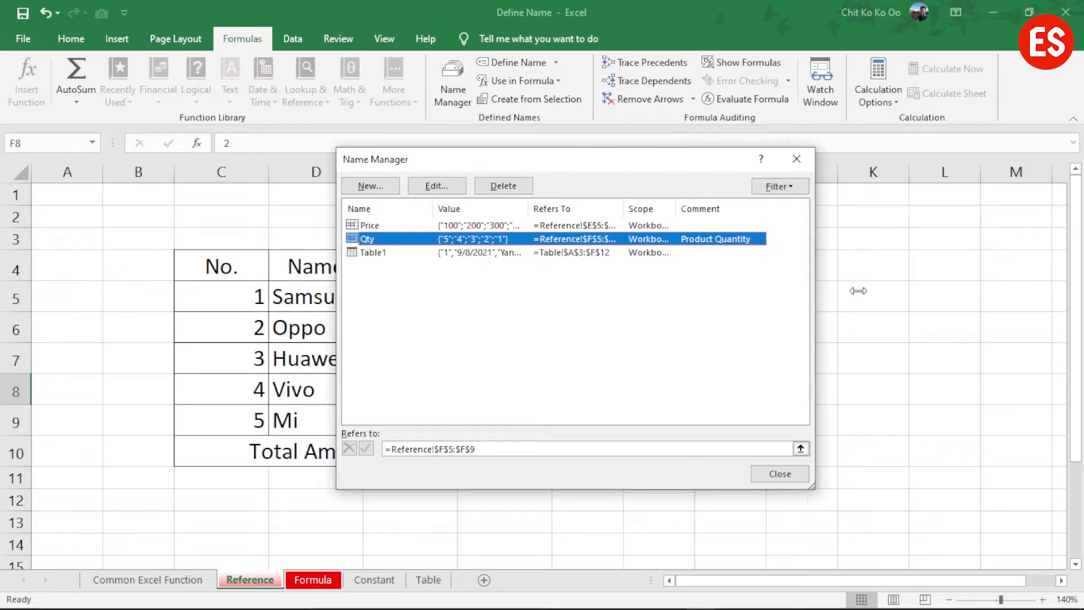
{"action": "left_click_drag", "start_coordinate": [776, 284], "coordinate": [971, 284]}
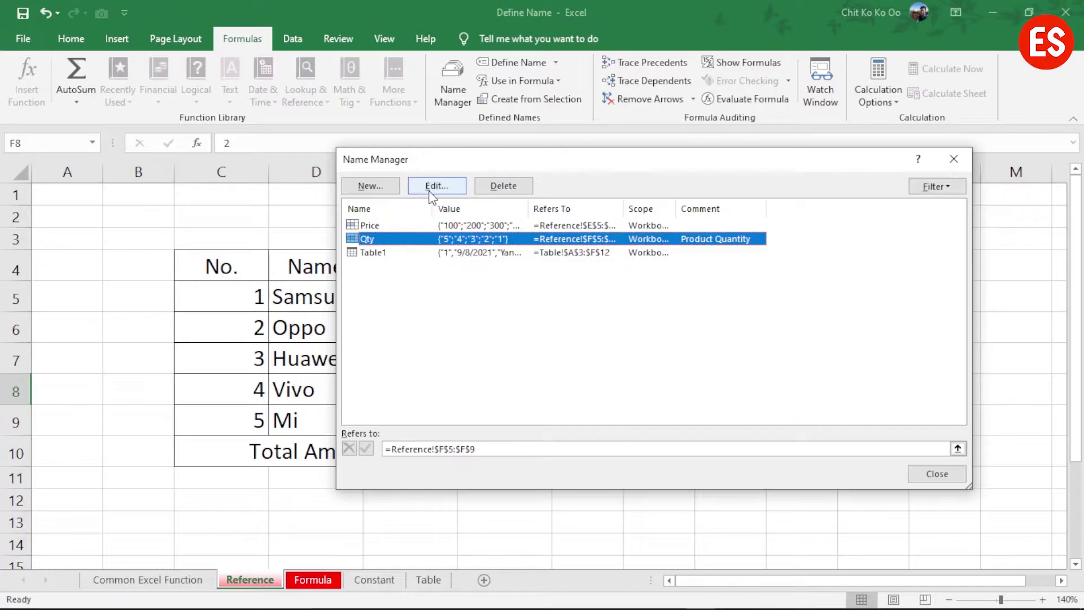
Enter =SUMPRODUCT(Price,Qty) in Total Amount cell F10 as an array formula
{"action": "left_click", "coordinate": [934, 473]}
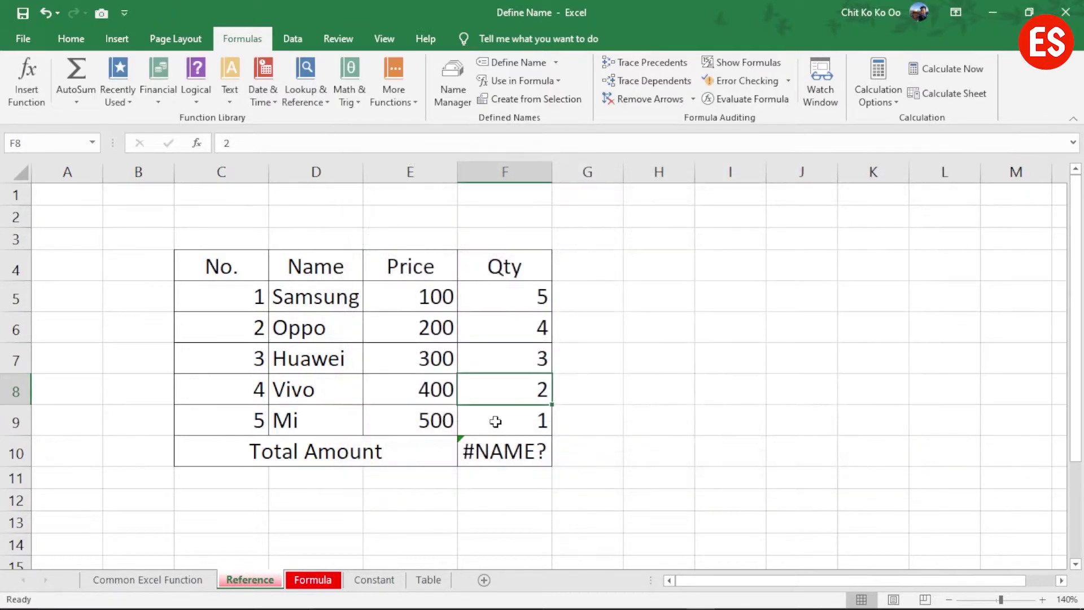
{"action": "left_click", "coordinate": [35, 146]}
{"action": "left_click", "coordinate": [658, 382]}
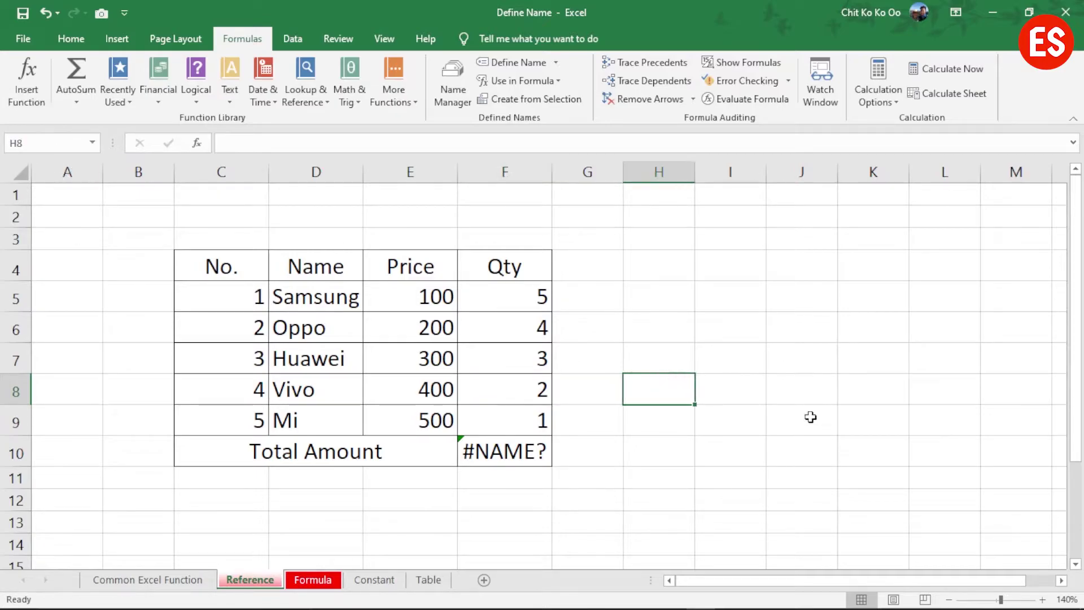
{"action": "left_click", "coordinate": [522, 451]}
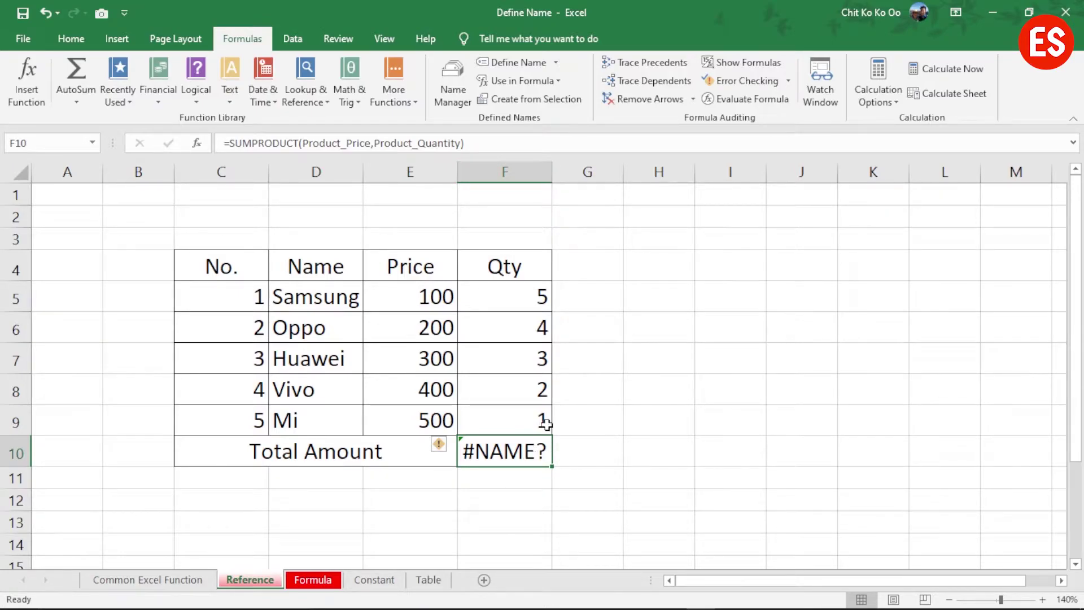
{"action": "type", "text": "="}
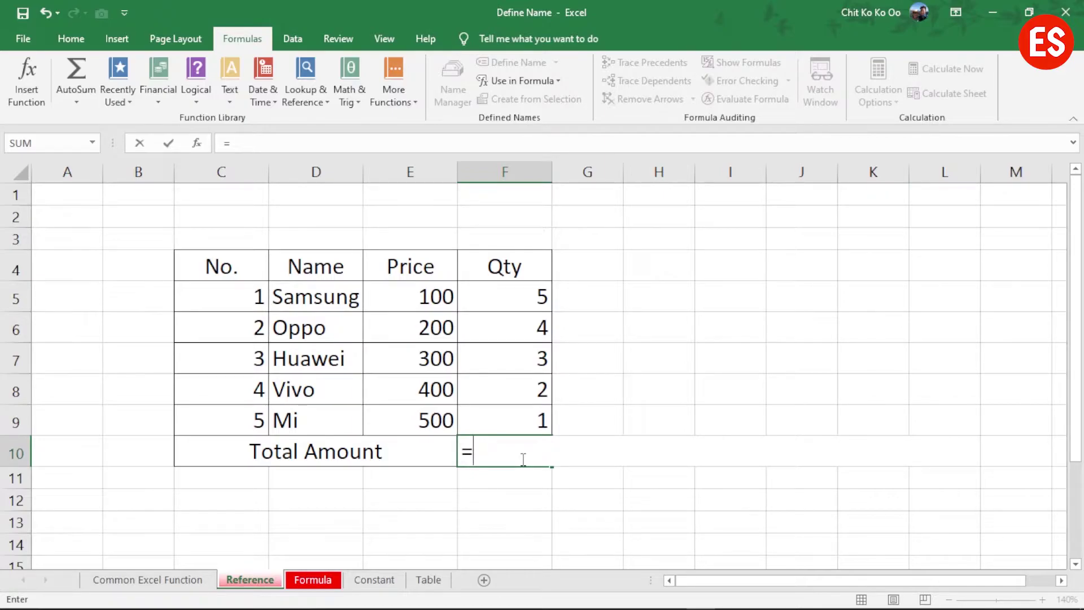
{"action": "type", "text": "sum"}
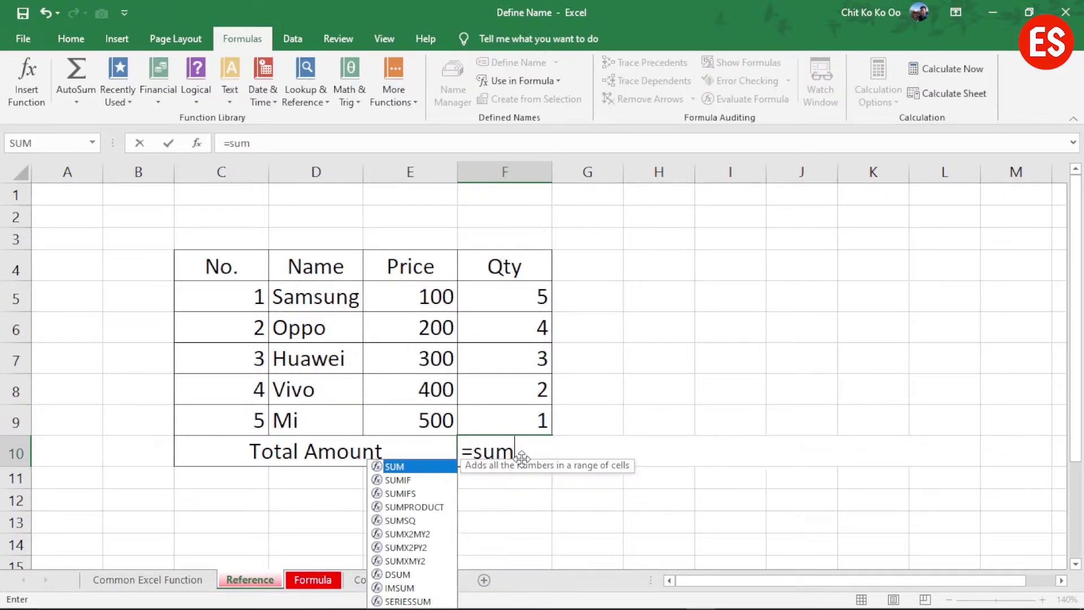
{"action": "type", "text": "p"}
{"action": "key", "text": "Tab"}
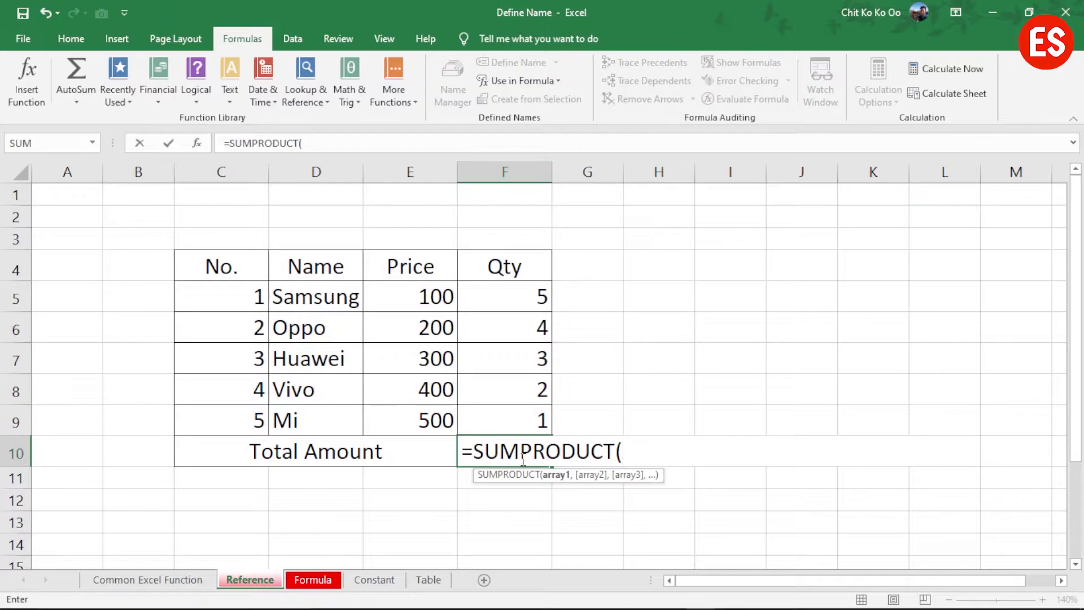
{"action": "type", "text": "pri"}
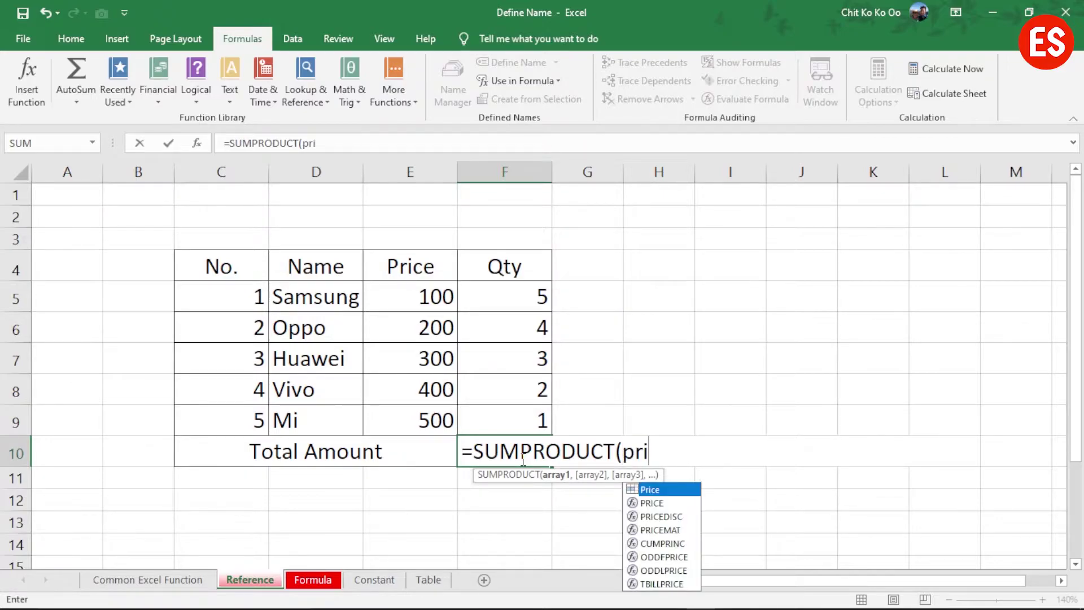
{"action": "type", "text": "c"}
{"action": "key", "text": "Tab"}
{"action": "type", "text": ","}
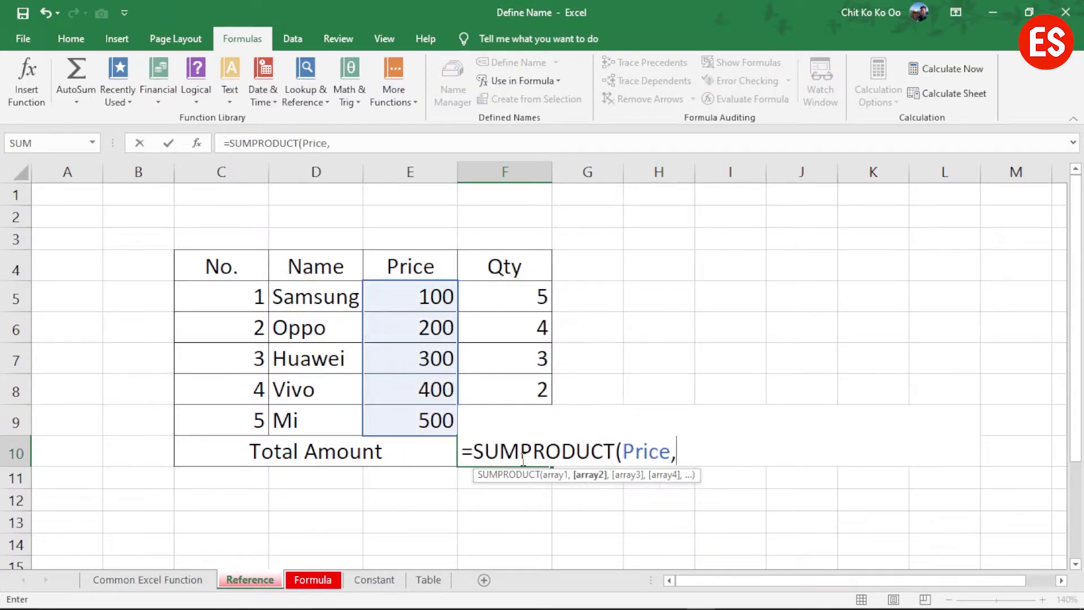
{"action": "type", "text": "qty"}
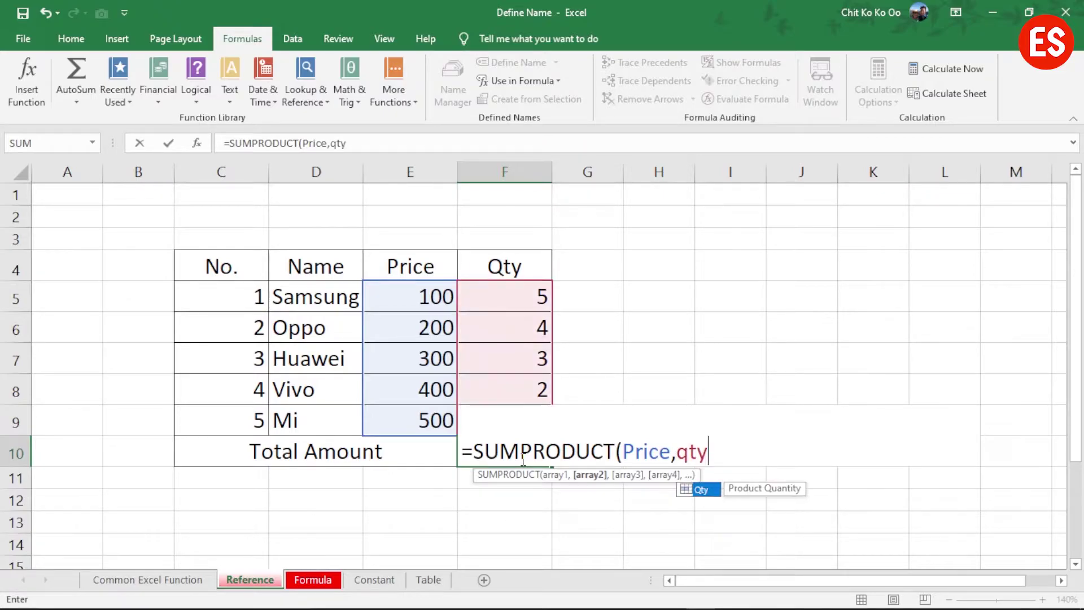
{"action": "key", "text": "Tab"}
{"action": "type", "text": ")"}
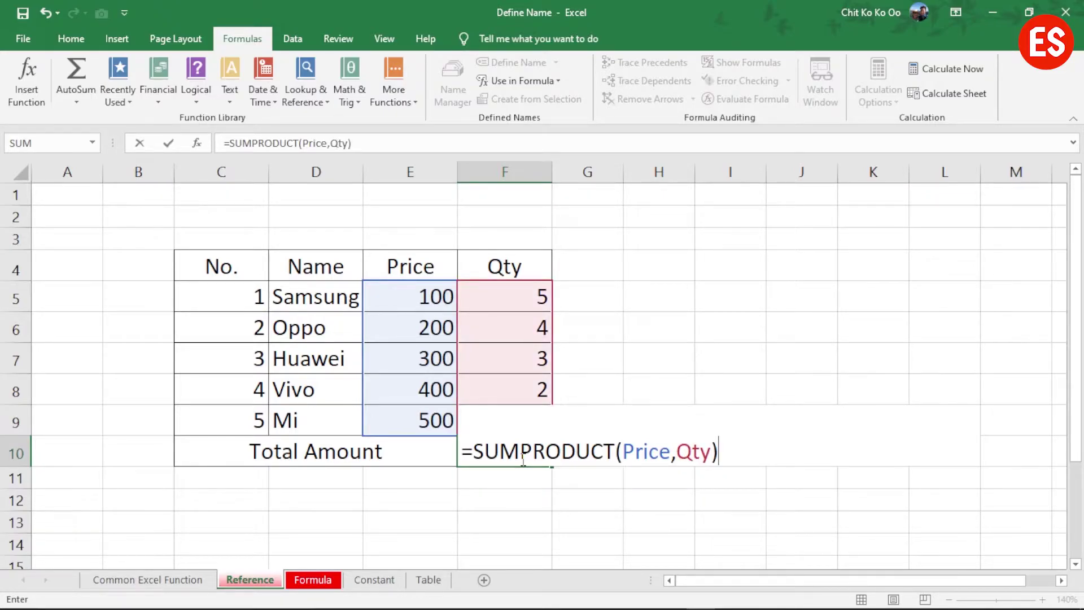
{"action": "key", "text": "ctrl+shift+Return"}
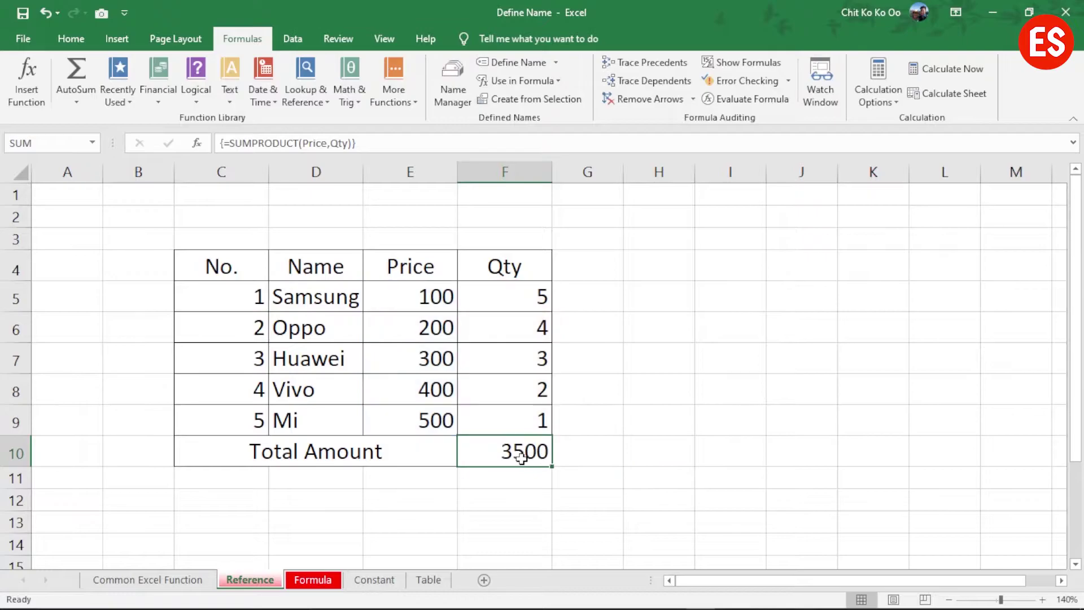
Select the prices E5:E9 and quantities F5:F9 to confirm their names, then deselect
{"action": "left_click", "coordinate": [847, 457]}
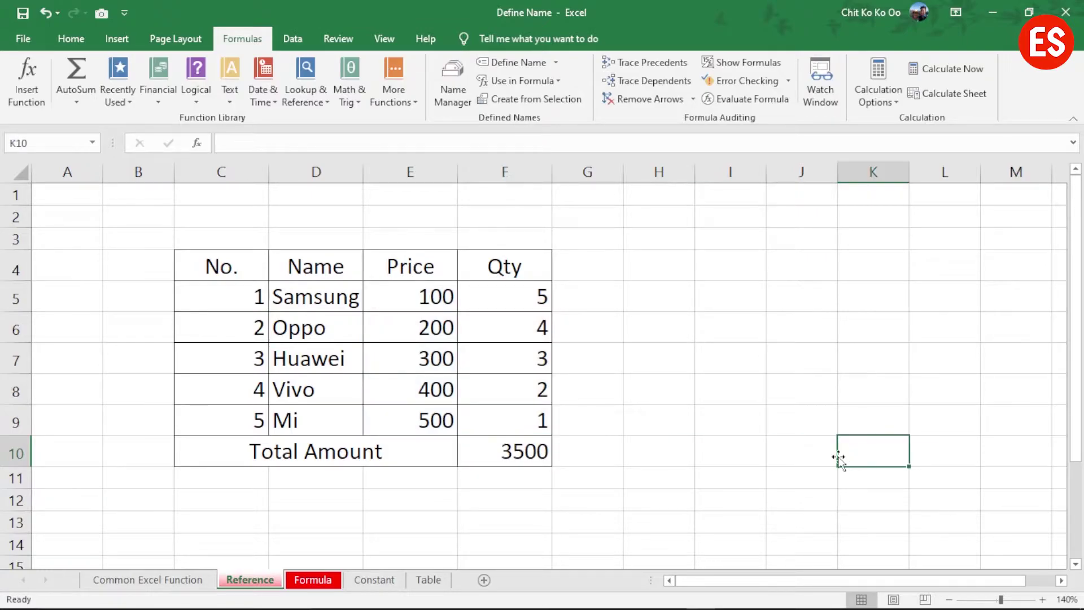
{"action": "left_click", "coordinate": [508, 457]}
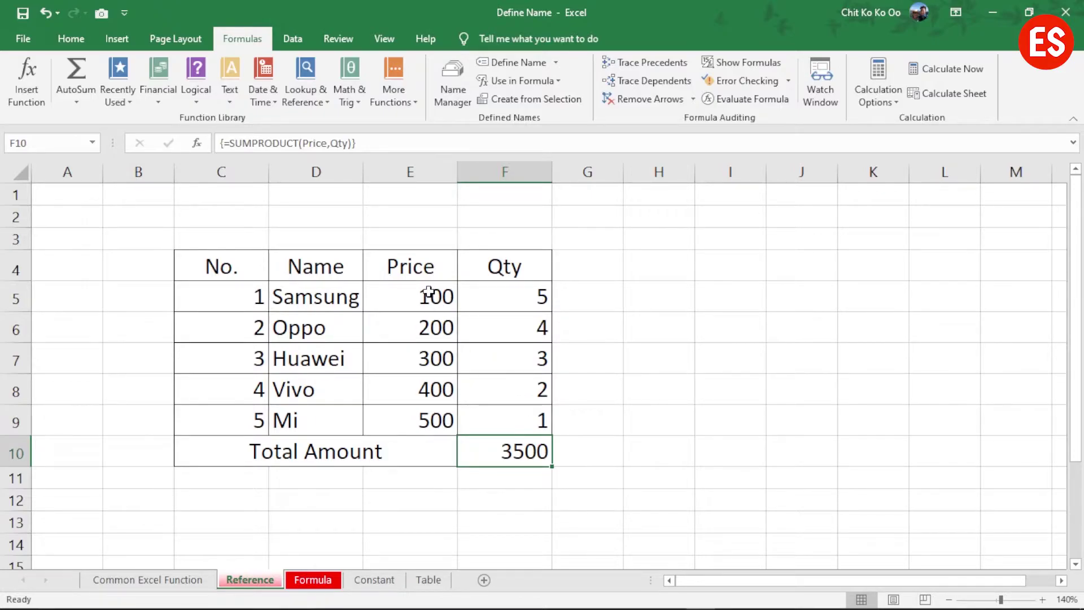
{"action": "left_click_drag", "start_coordinate": [426, 290], "coordinate": [429, 421]}
{"action": "left_click_drag", "start_coordinate": [516, 293], "coordinate": [517, 409]}
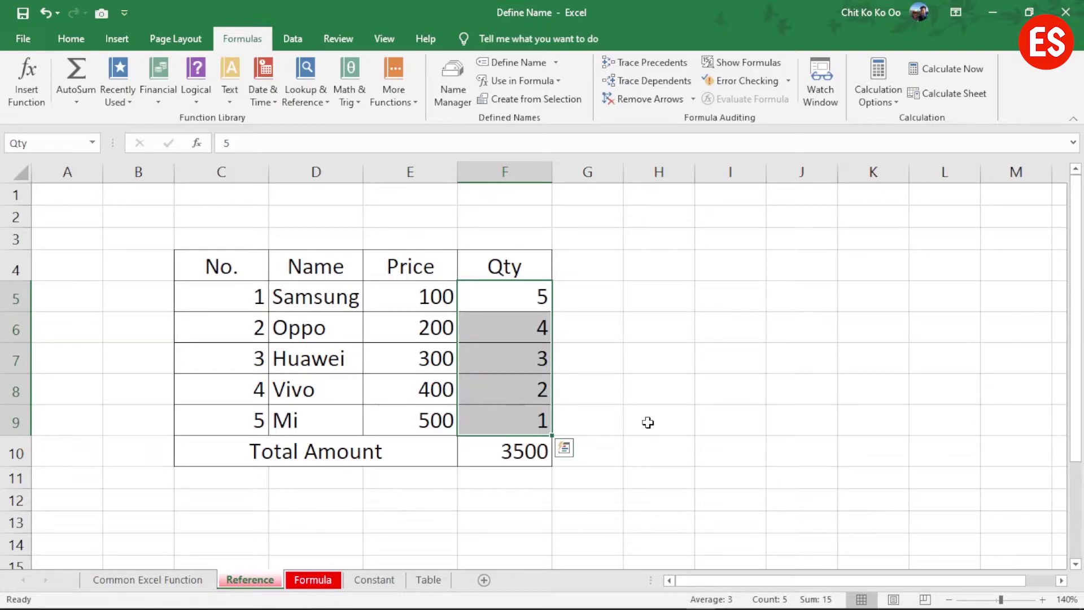
{"action": "left_click", "coordinate": [687, 416]}
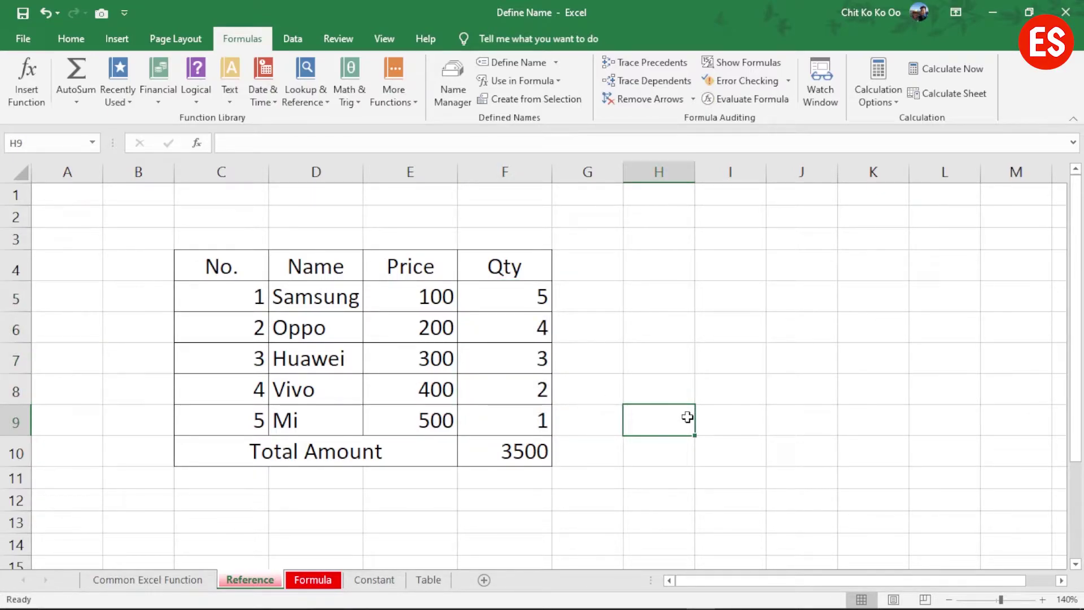
On the Formula sheet, review the Total values G6:G10, Discount G2 and empty Net Total cells
{"action": "left_click", "coordinate": [314, 580]}
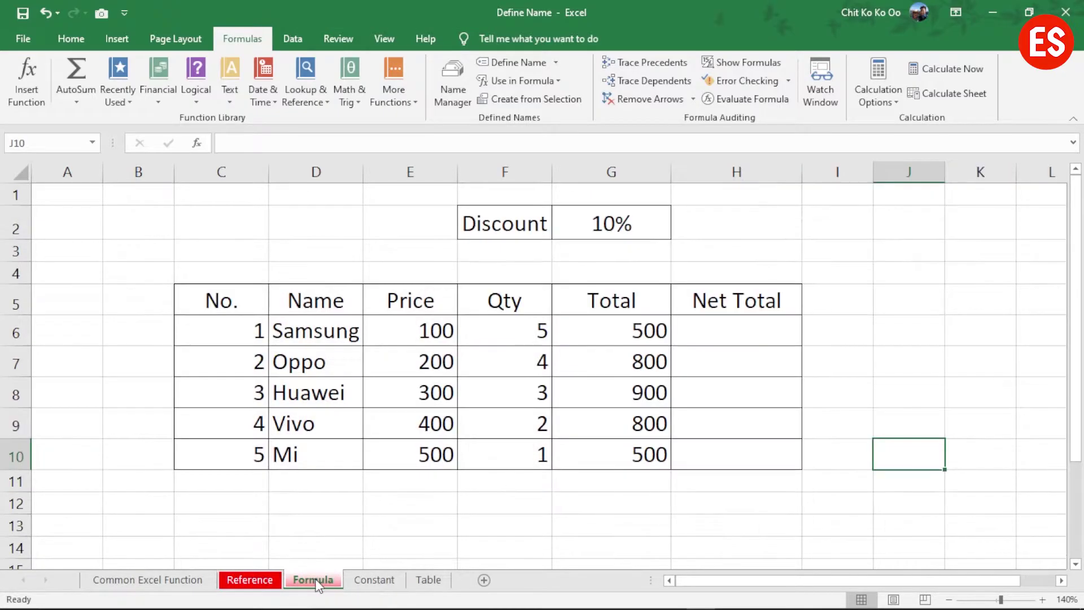
{"action": "left_click", "coordinate": [649, 387]}
{"action": "left_click", "coordinate": [675, 384]}
{"action": "left_click", "coordinate": [706, 338]}
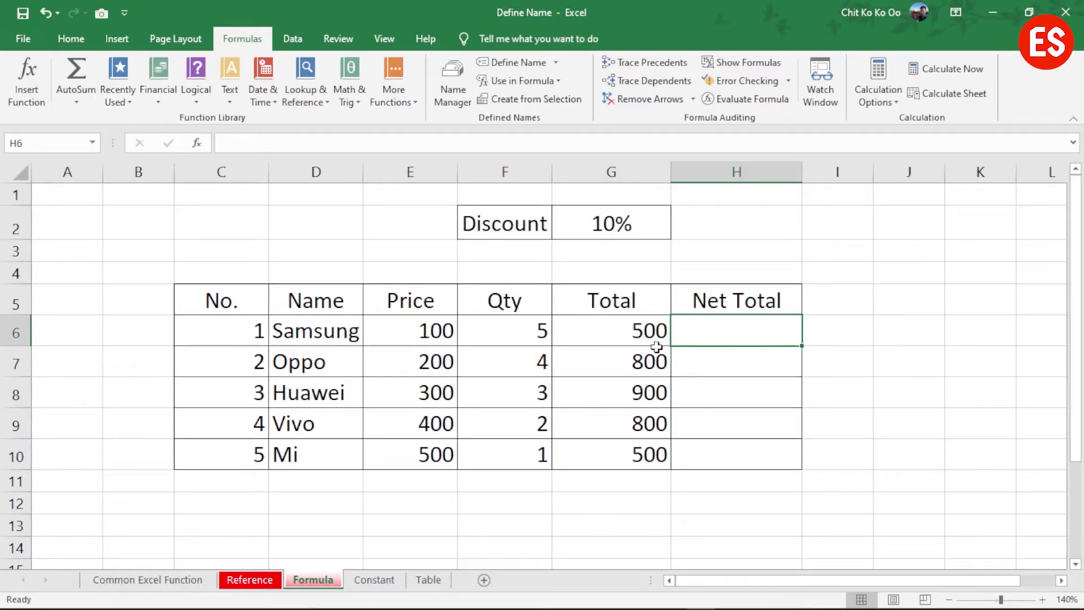
{"action": "left_click_drag", "start_coordinate": [649, 338], "coordinate": [628, 456]}
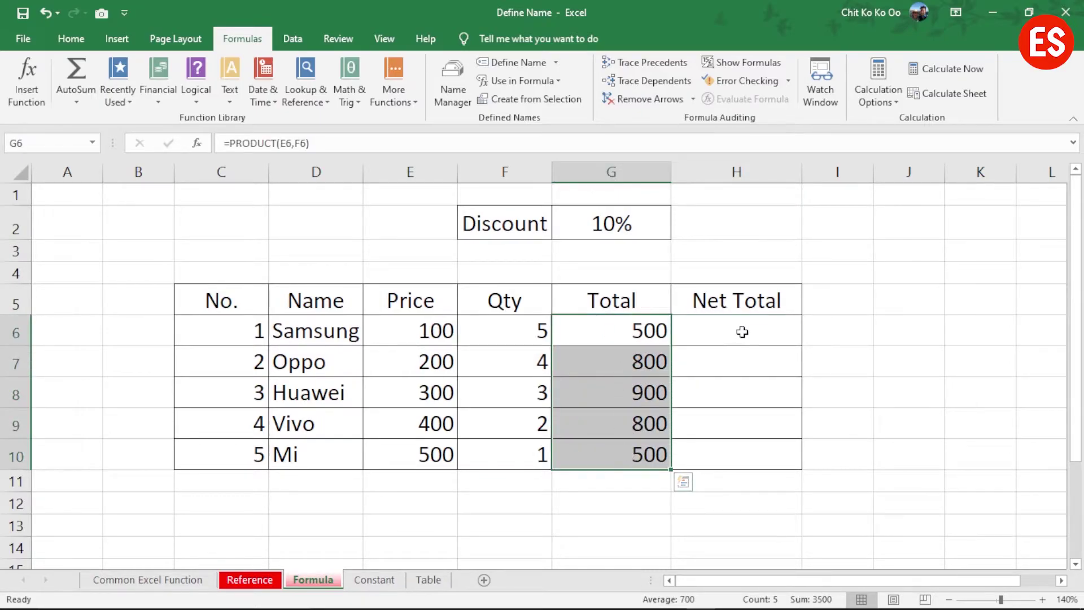
{"action": "left_click", "coordinate": [606, 226]}
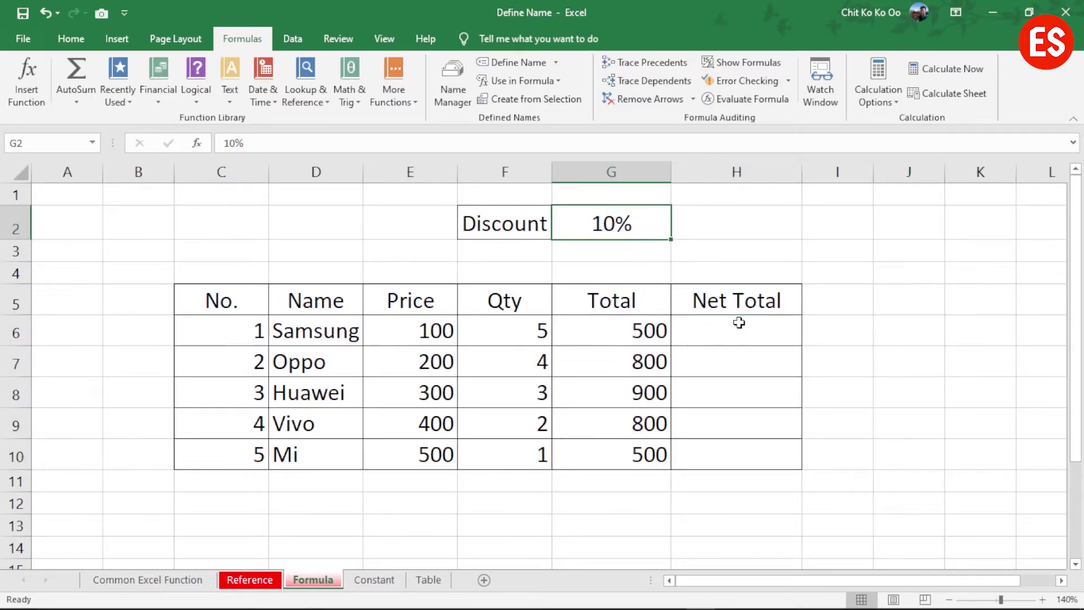
{"action": "left_click_drag", "start_coordinate": [734, 322], "coordinate": [739, 467]}
{"action": "left_click_drag", "start_coordinate": [597, 341], "coordinate": [603, 452]}
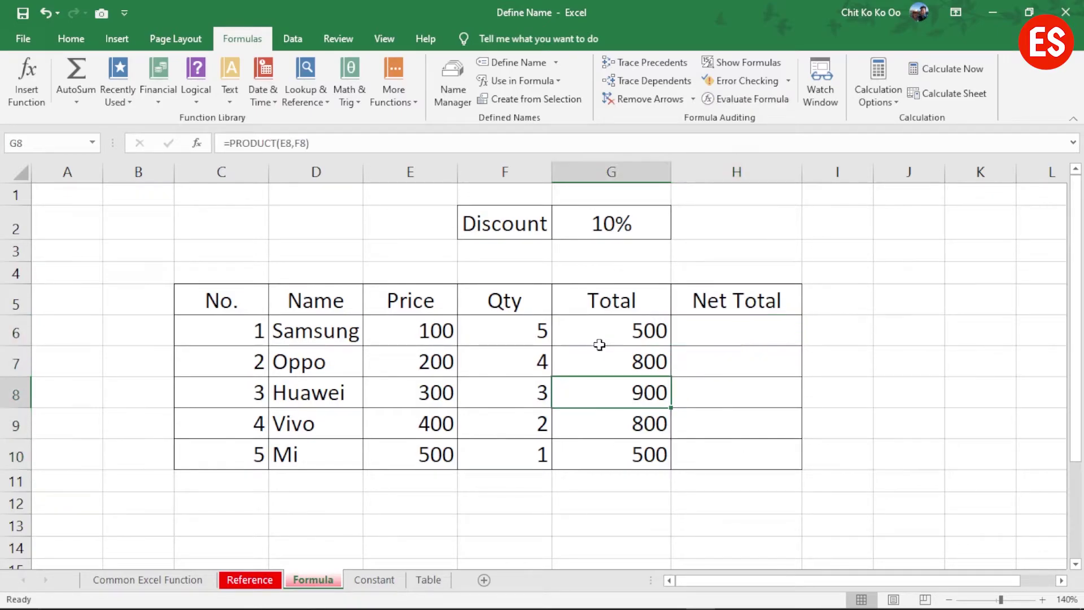
Enter =G6-(G6*G2) in H6 to get the discounted Net Total of 450
{"action": "left_click", "coordinate": [750, 321]}
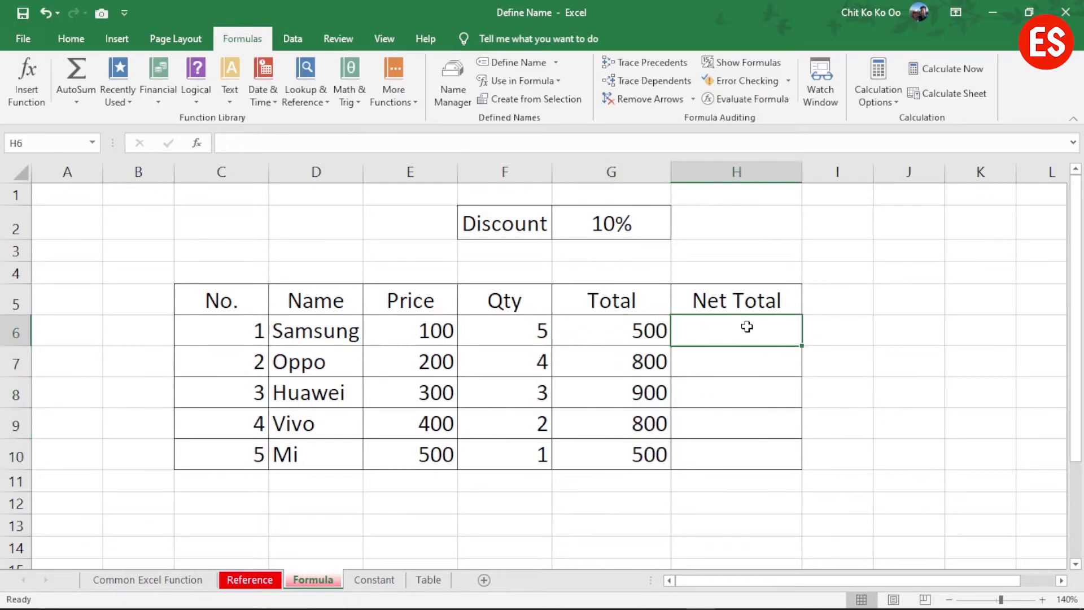
{"action": "type", "text": "="}
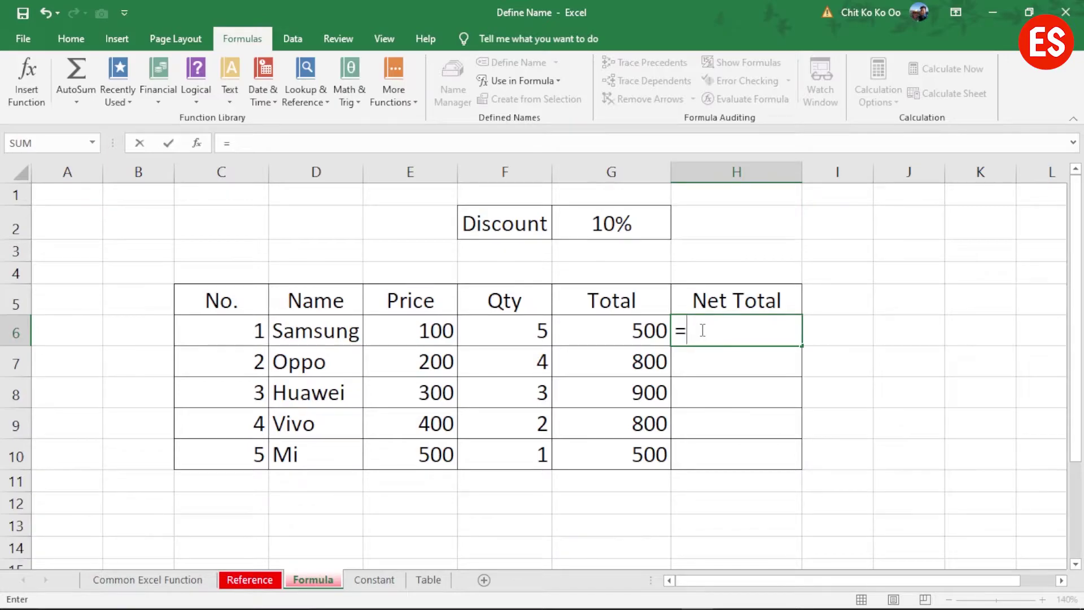
{"action": "left_click", "coordinate": [624, 333]}
{"action": "type", "text": "-("}
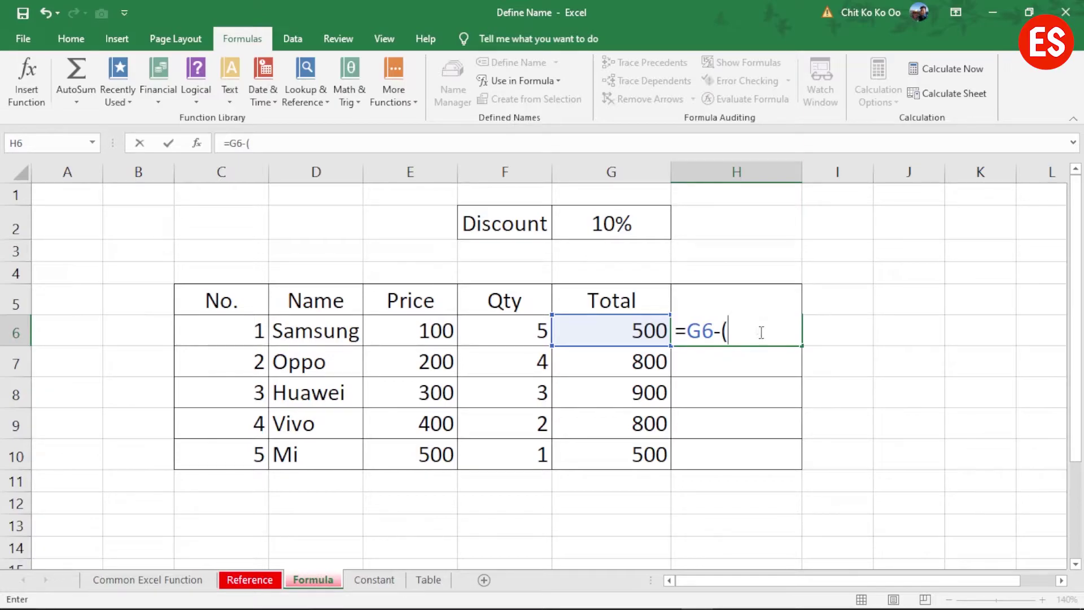
{"action": "left_click", "coordinate": [637, 333]}
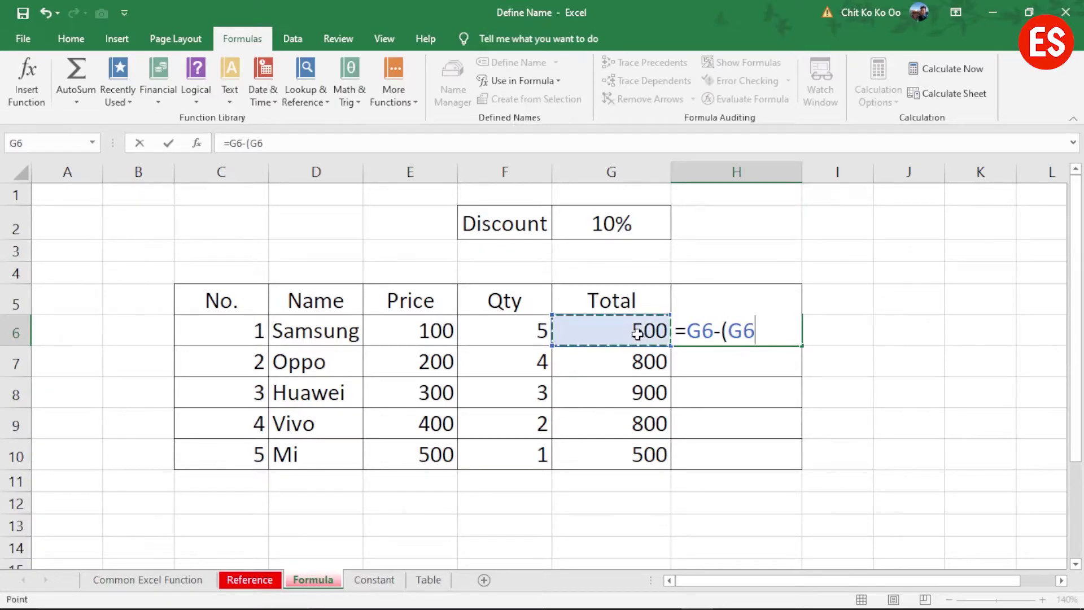
{"action": "type", "text": "*"}
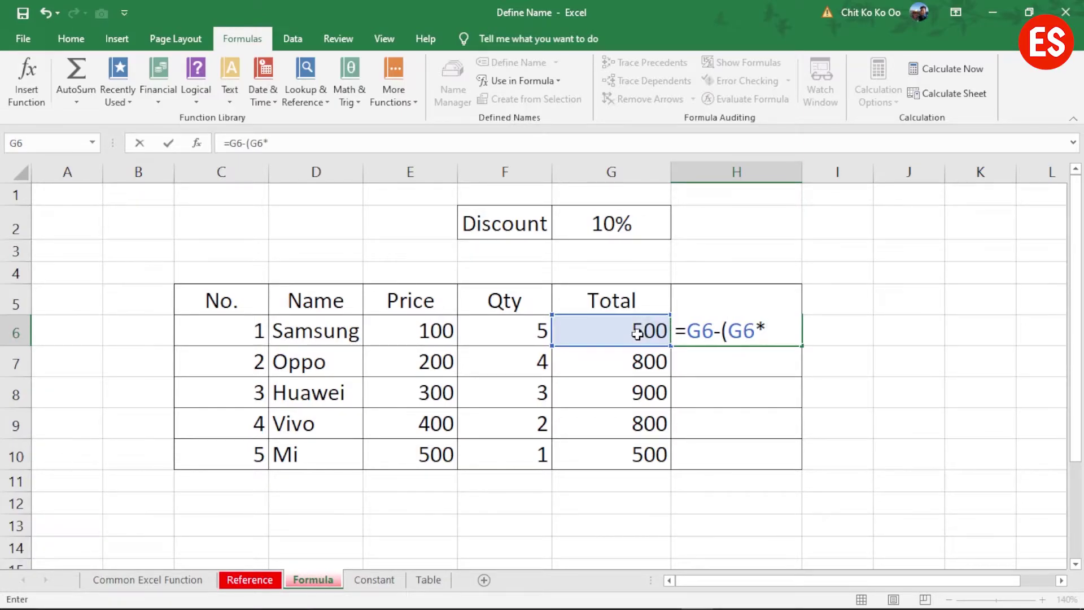
{"action": "left_click", "coordinate": [649, 224]}
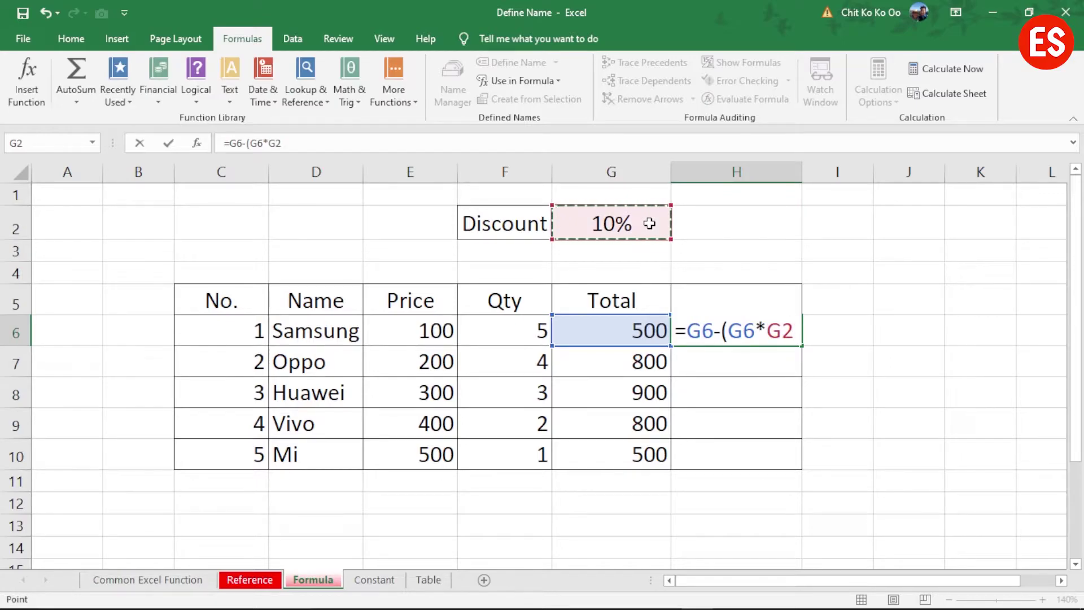
{"action": "type", "text": ")"}
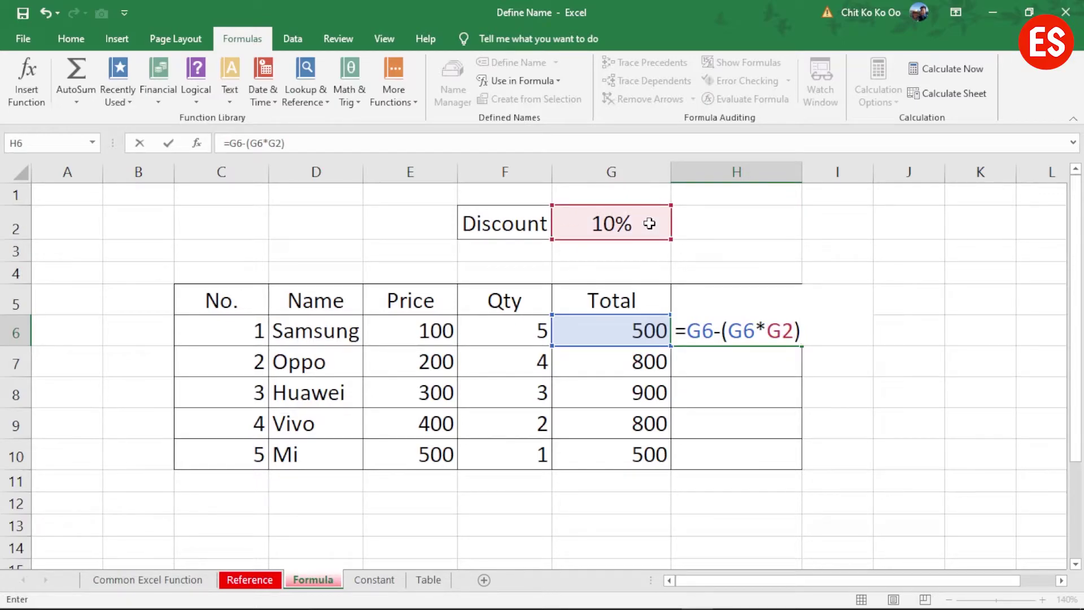
{"action": "key", "text": "Return"}
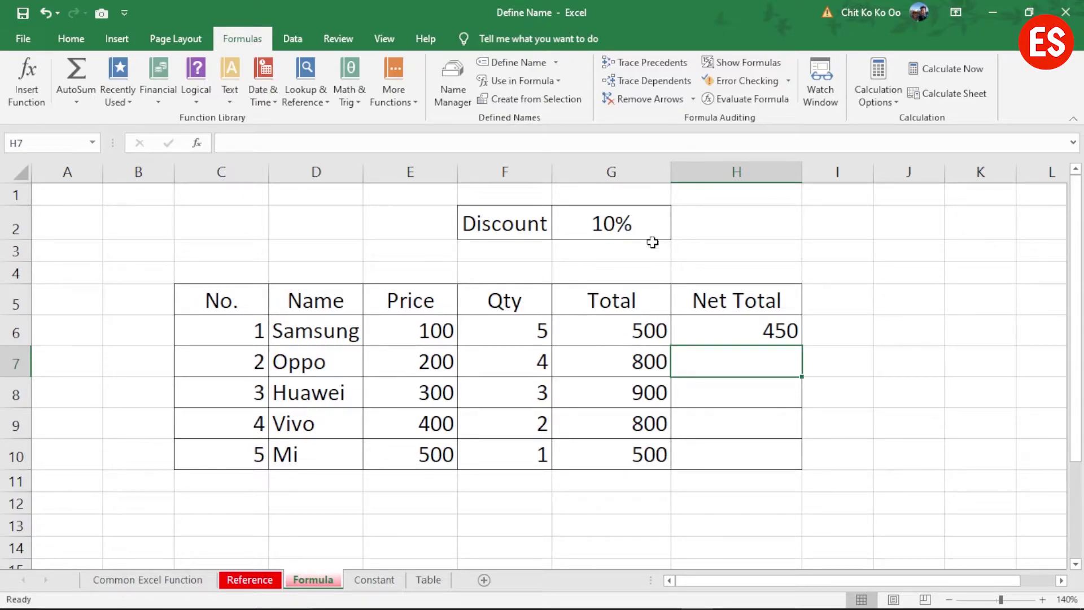
Fill the Net Total formula down to H10 and inspect the shifted references in H7 and H8
{"action": "left_click", "coordinate": [760, 331]}
{"action": "left_click_drag", "start_coordinate": [802, 345], "coordinate": [800, 466]}
{"action": "left_click", "coordinate": [740, 380]}
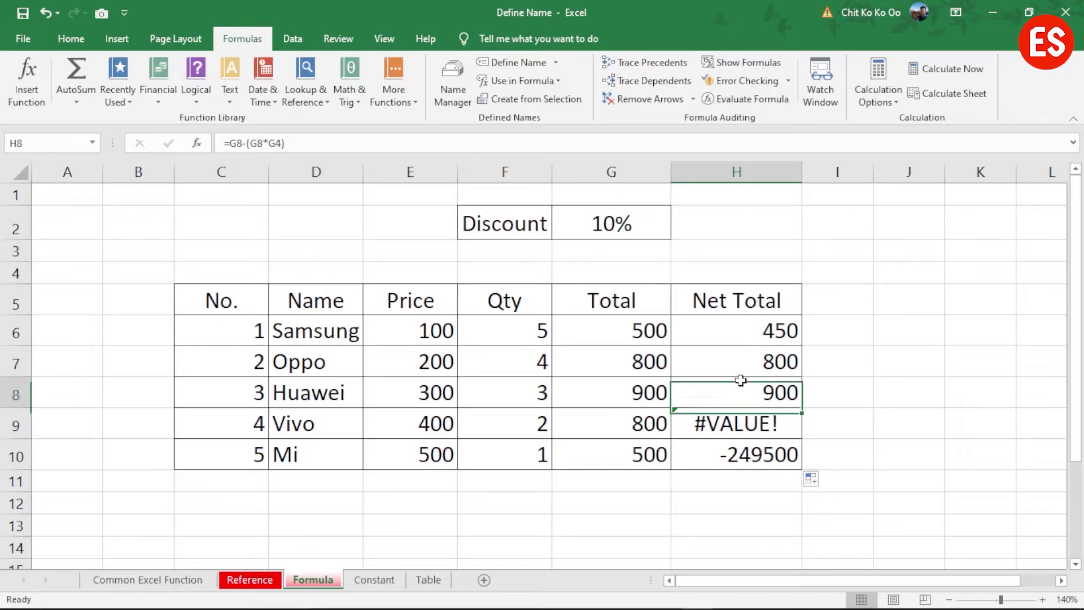
{"action": "double_click", "coordinate": [736, 353]}
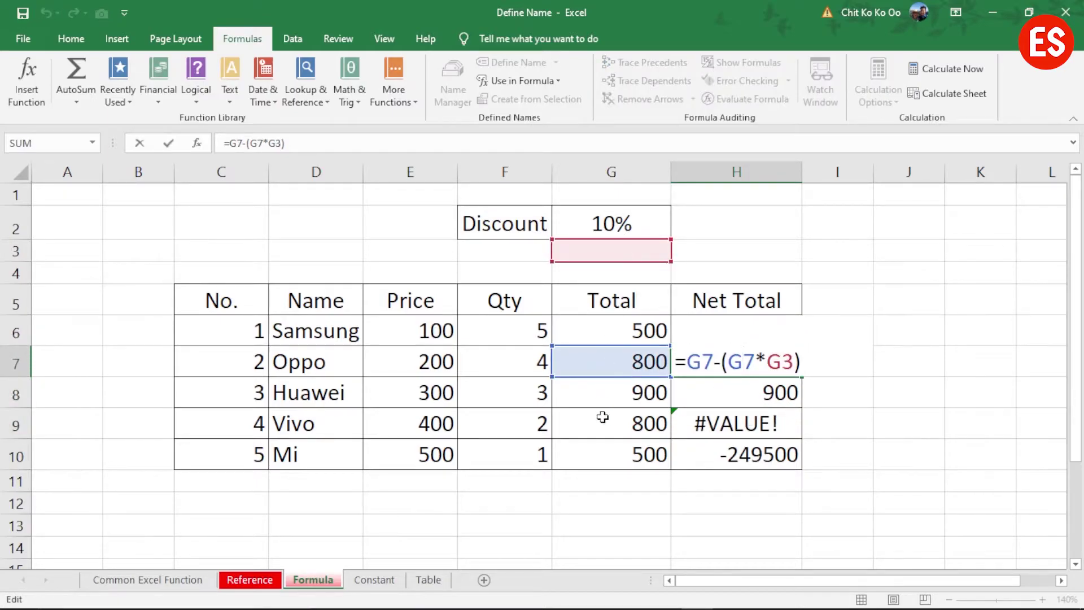
{"action": "key", "text": "Escape"}
{"action": "double_click", "coordinate": [755, 395]}
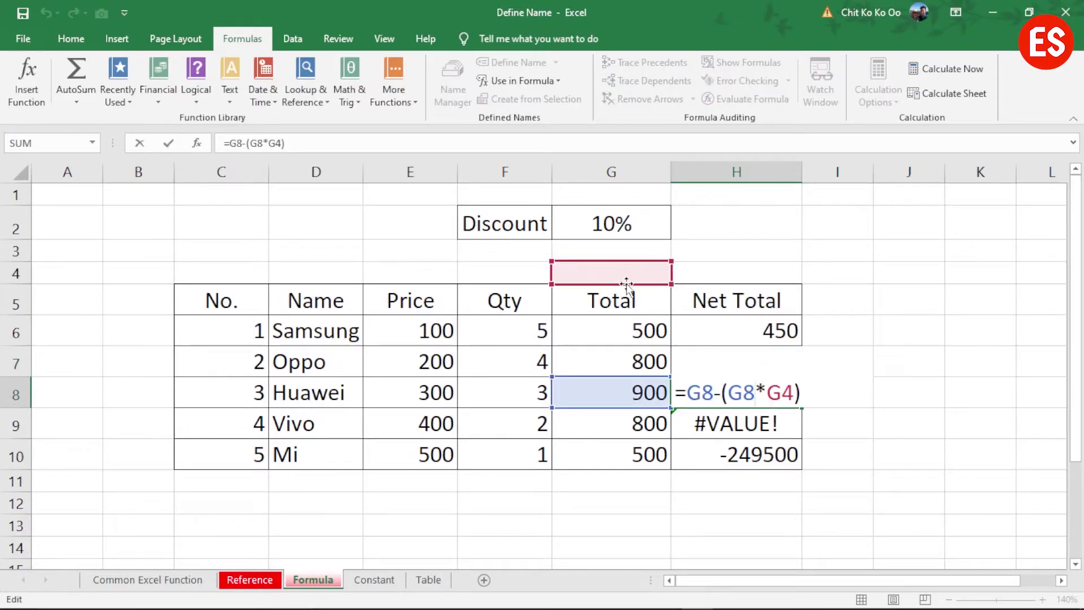
{"action": "key", "text": "Return"}
Clear the incorrect Net Total results in H6:H10 and select Discount cell G2
{"action": "left_click", "coordinate": [623, 229]}
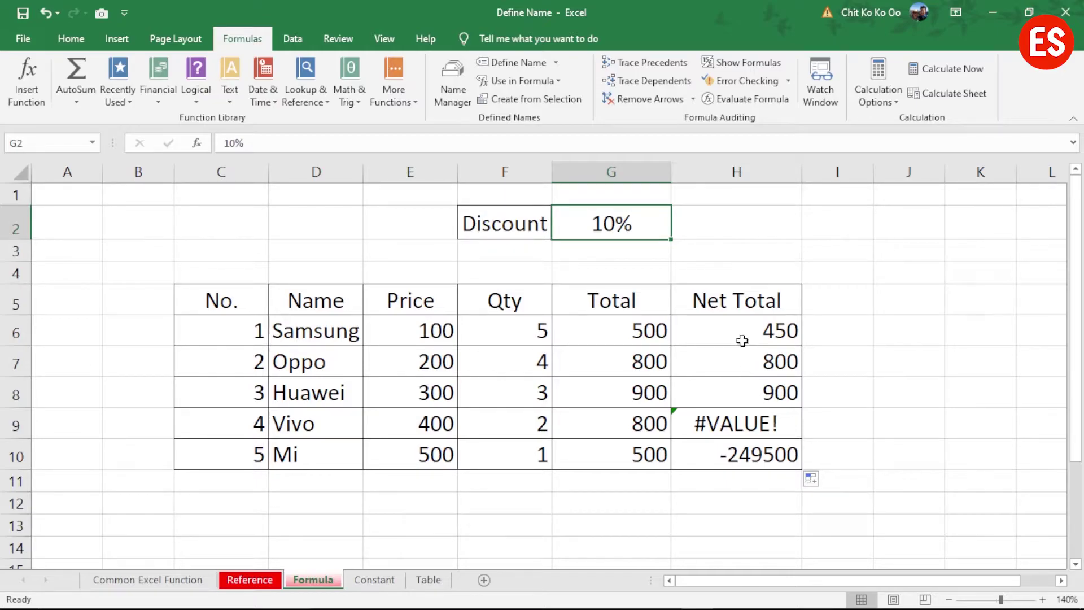
{"action": "left_click_drag", "start_coordinate": [741, 326], "coordinate": [747, 452]}
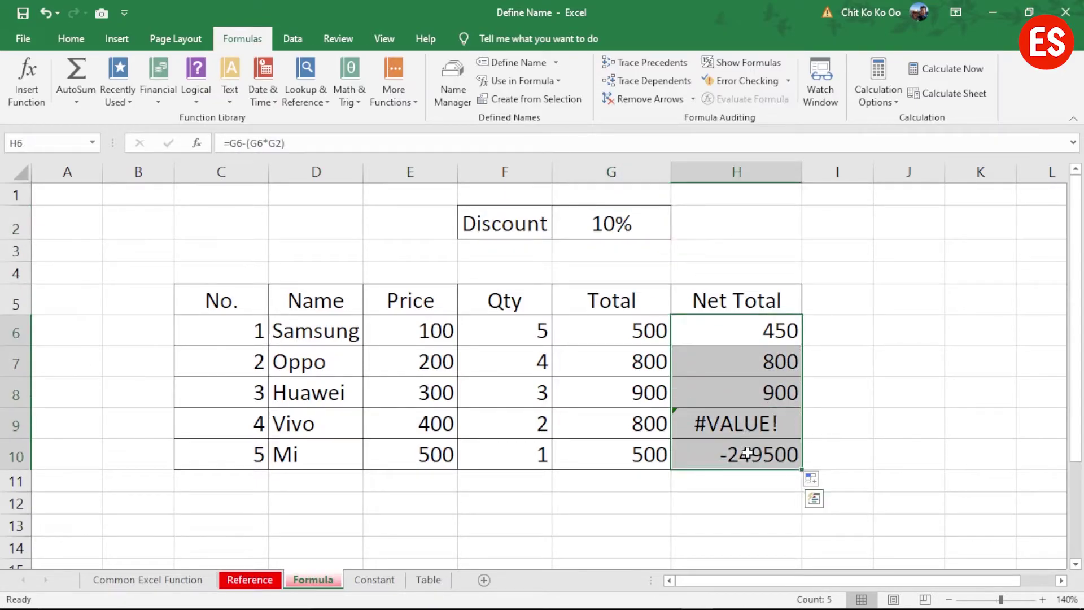
{"action": "key", "text": "Delete"}
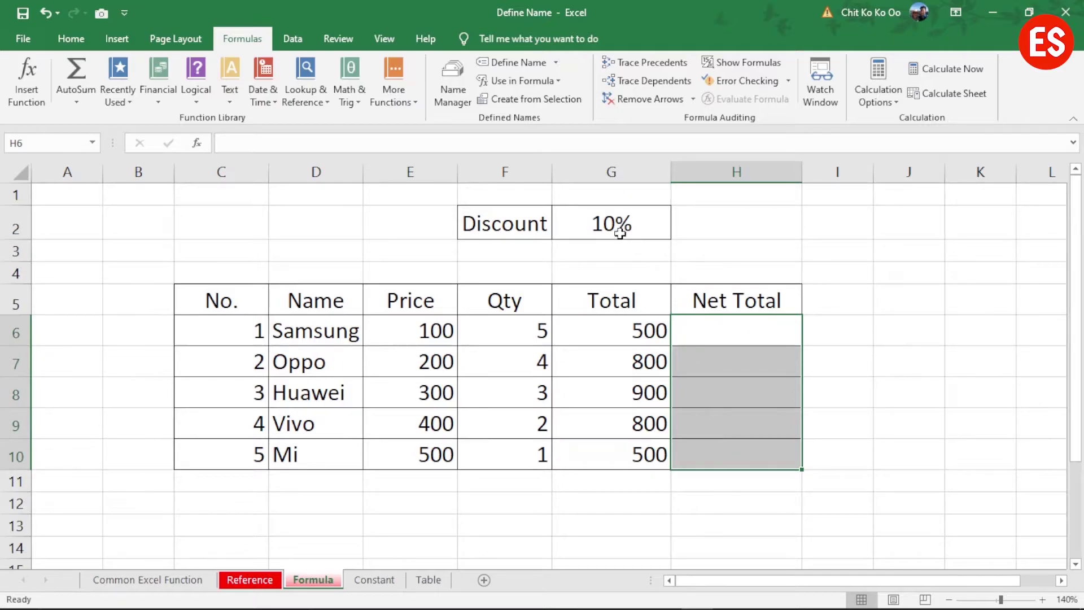
{"action": "left_click", "coordinate": [612, 223]}
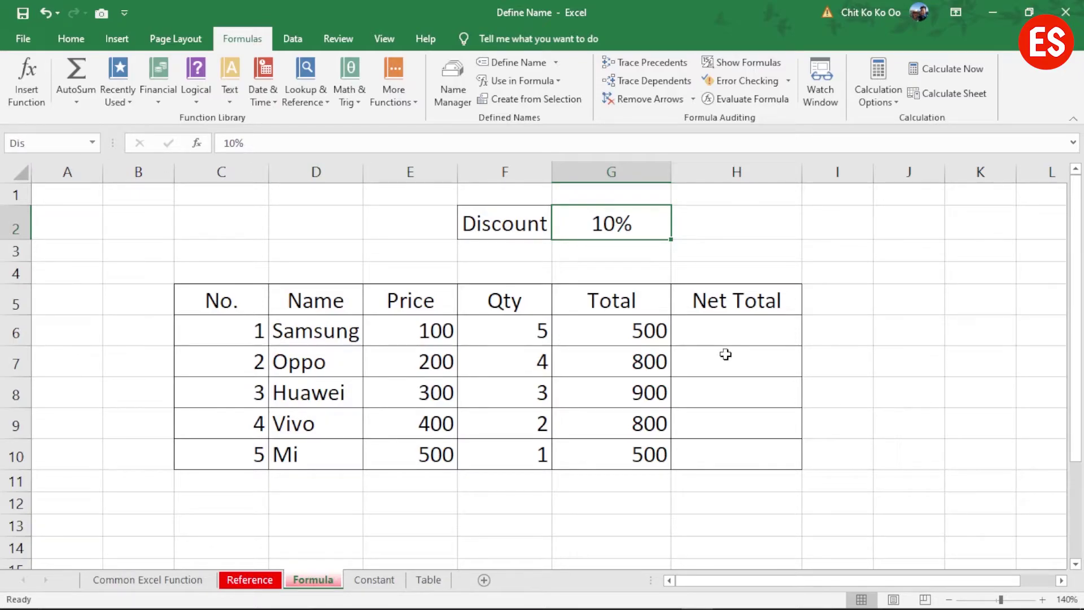
Enter =G6-(G6*Dis) in H6 using the Dis name, giving 450
{"action": "left_click", "coordinate": [737, 333]}
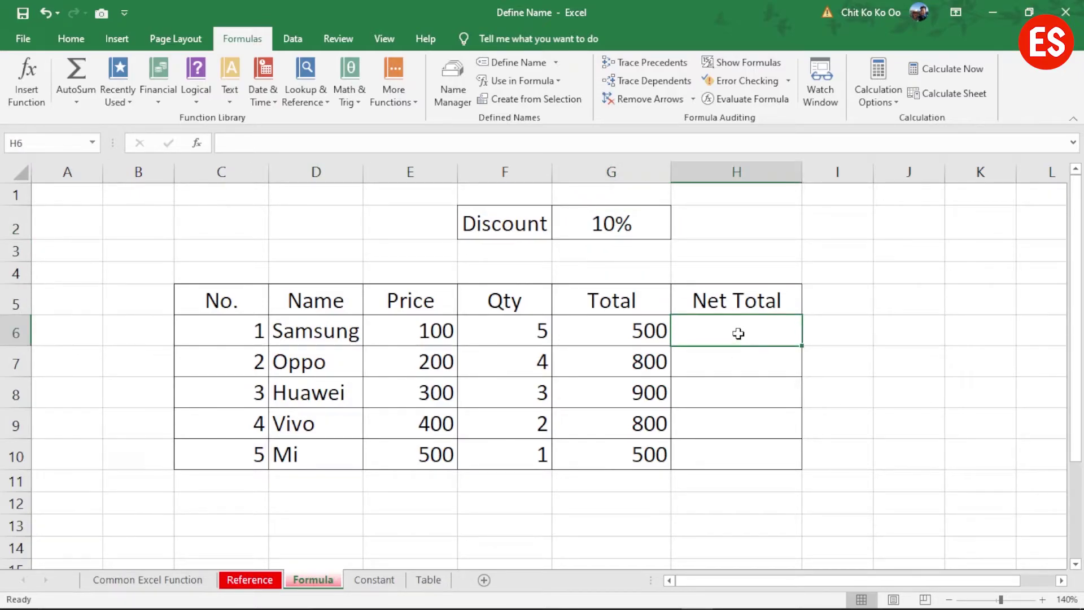
{"action": "type", "text": "="}
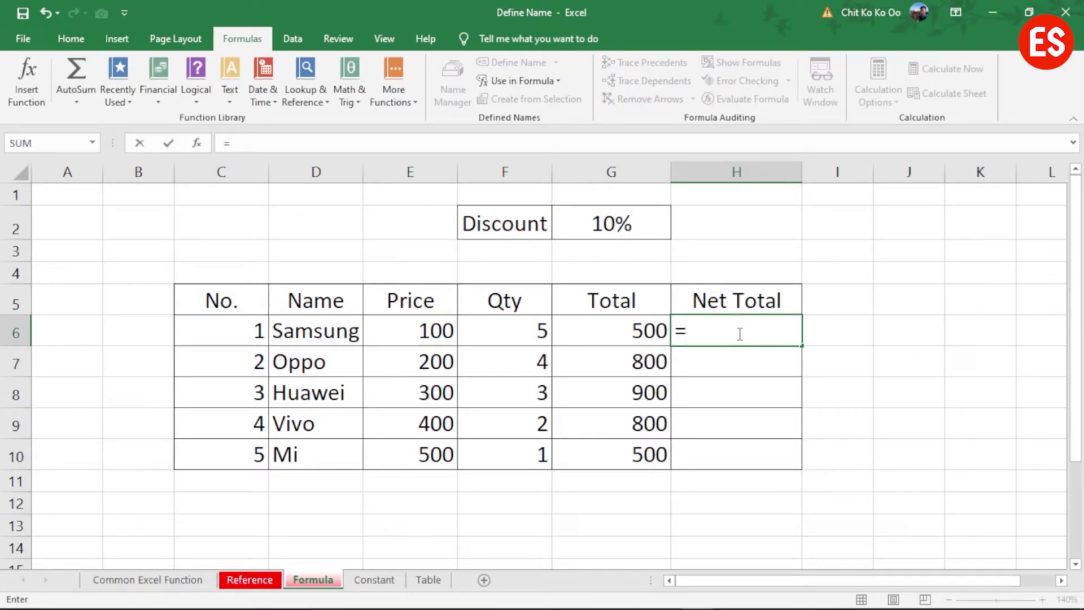
{"action": "left_click", "coordinate": [621, 338]}
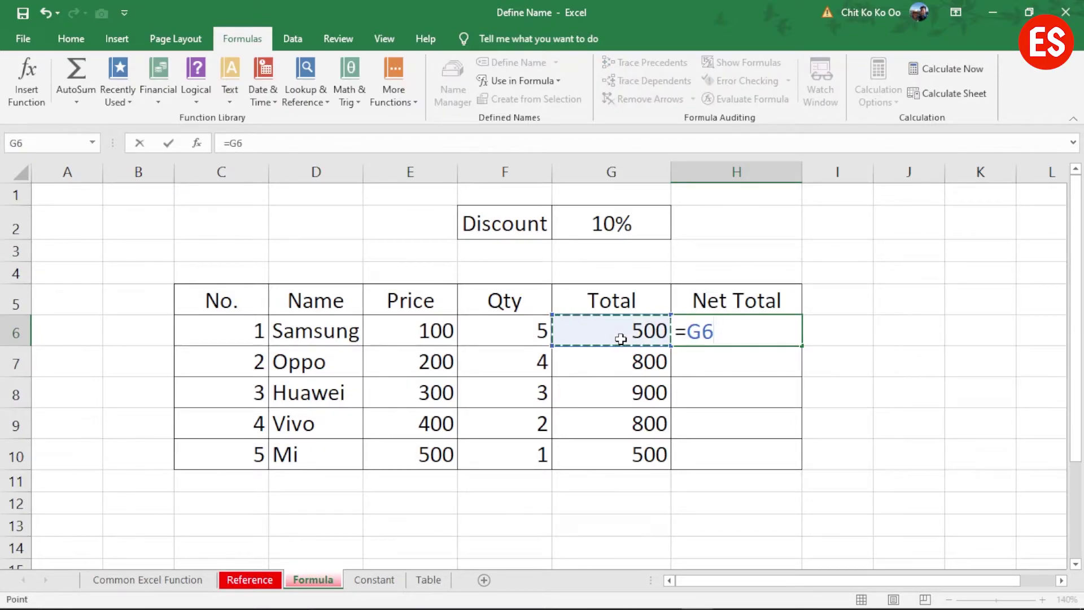
{"action": "type", "text": "-"}
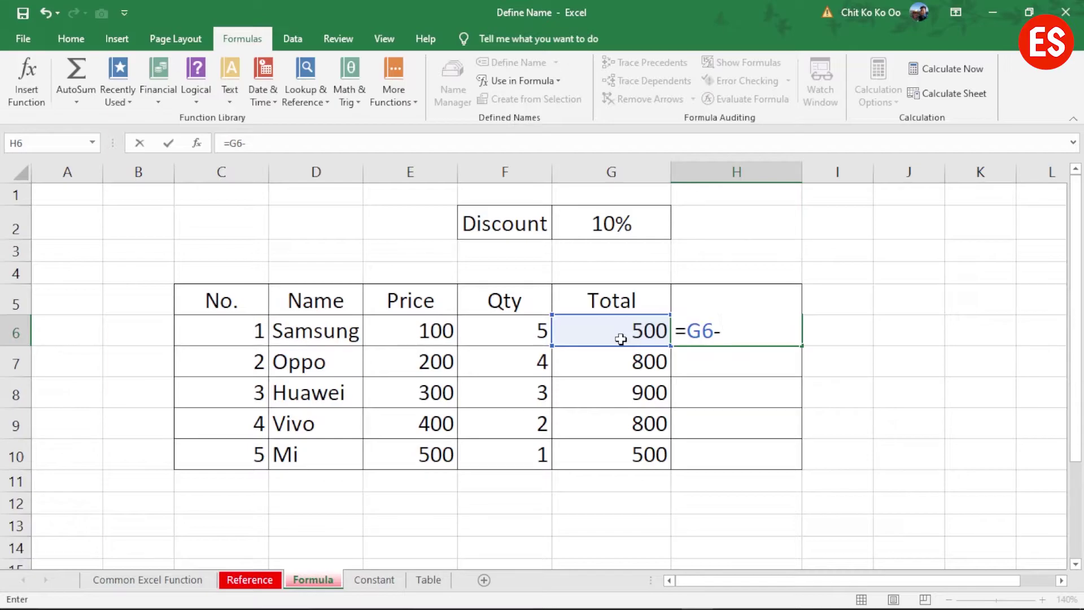
{"action": "type", "text": "("}
{"action": "left_click", "coordinate": [620, 338]}
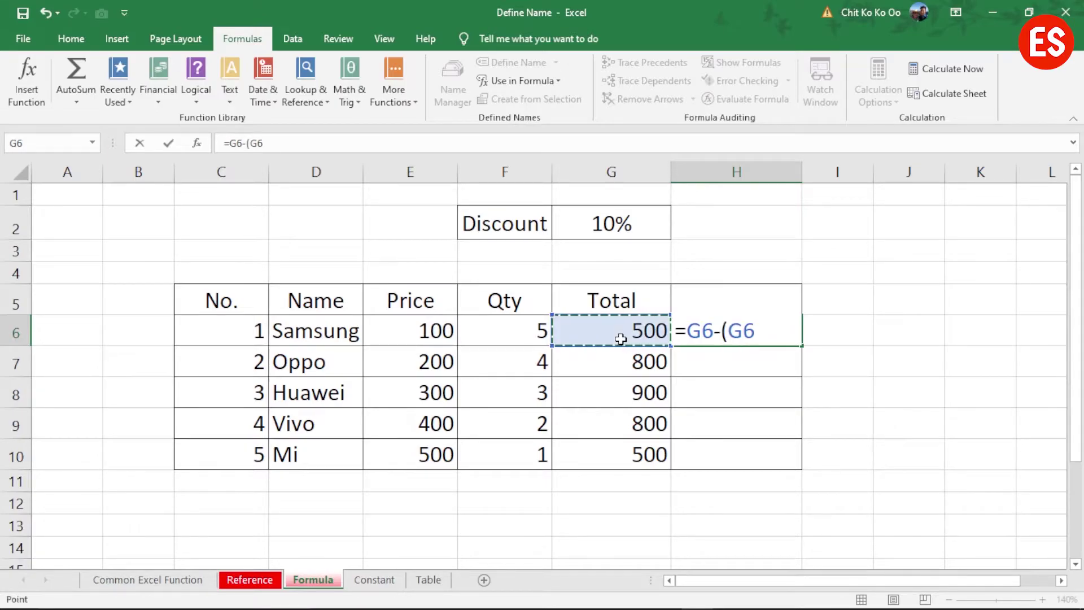
{"action": "type", "text": "*d"}
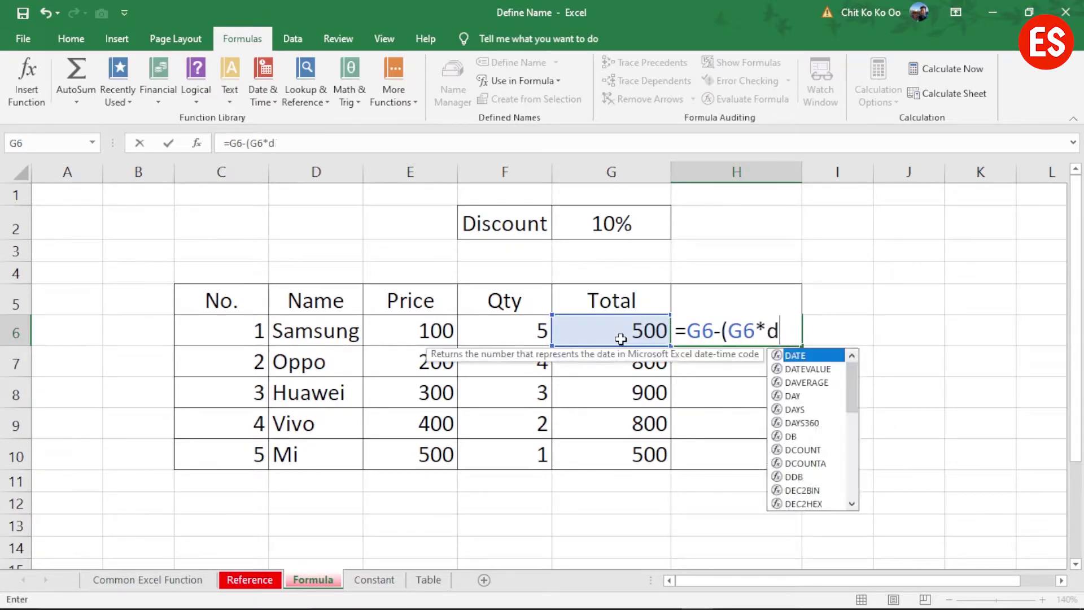
{"action": "type", "text": "is"}
{"action": "key", "text": "Tab"}
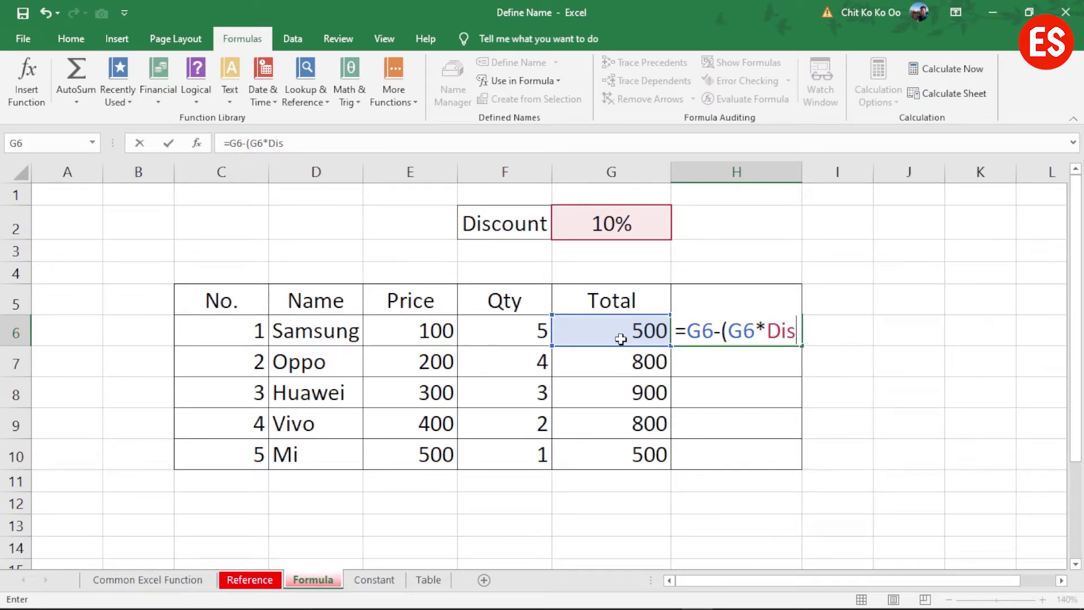
{"action": "type", "text": ")"}
{"action": "key", "text": "Return"}
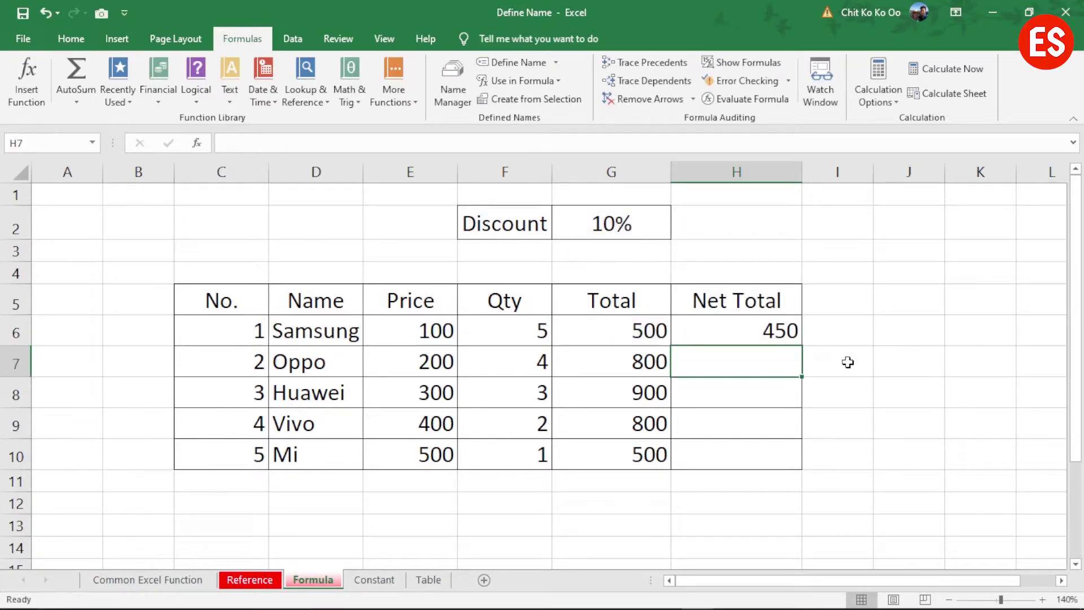
{"action": "key", "text": "Up"}
{"action": "left_click_drag", "start_coordinate": [803, 348], "coordinate": [804, 470]}
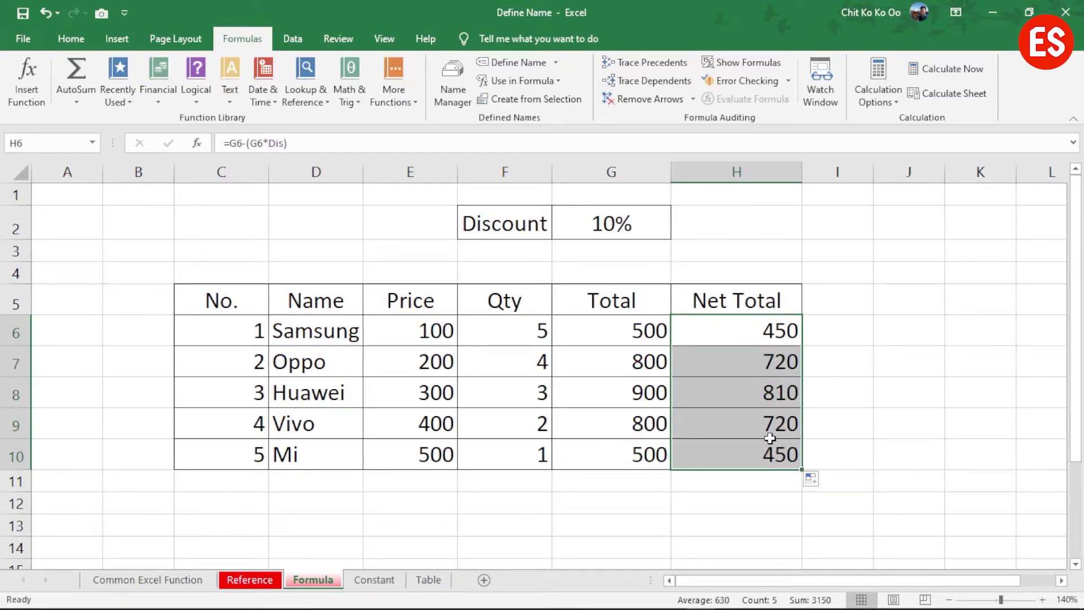
{"action": "left_click", "coordinate": [760, 327]}
{"action": "left_click", "coordinate": [627, 231]}
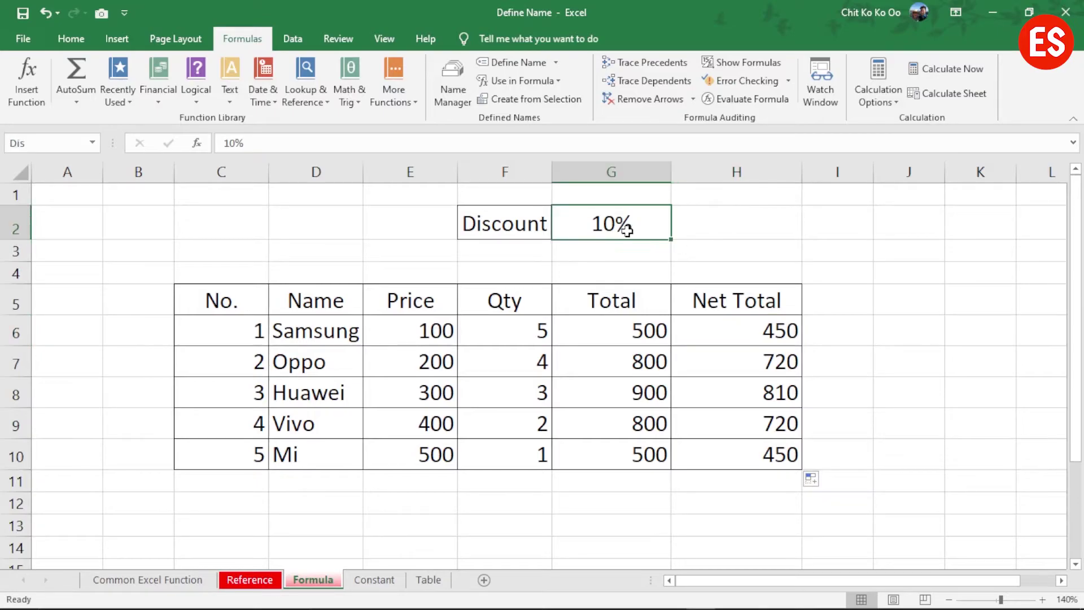
{"action": "left_click", "coordinate": [43, 139]}
{"action": "left_click", "coordinate": [326, 583]}
{"action": "left_click", "coordinate": [249, 580]}
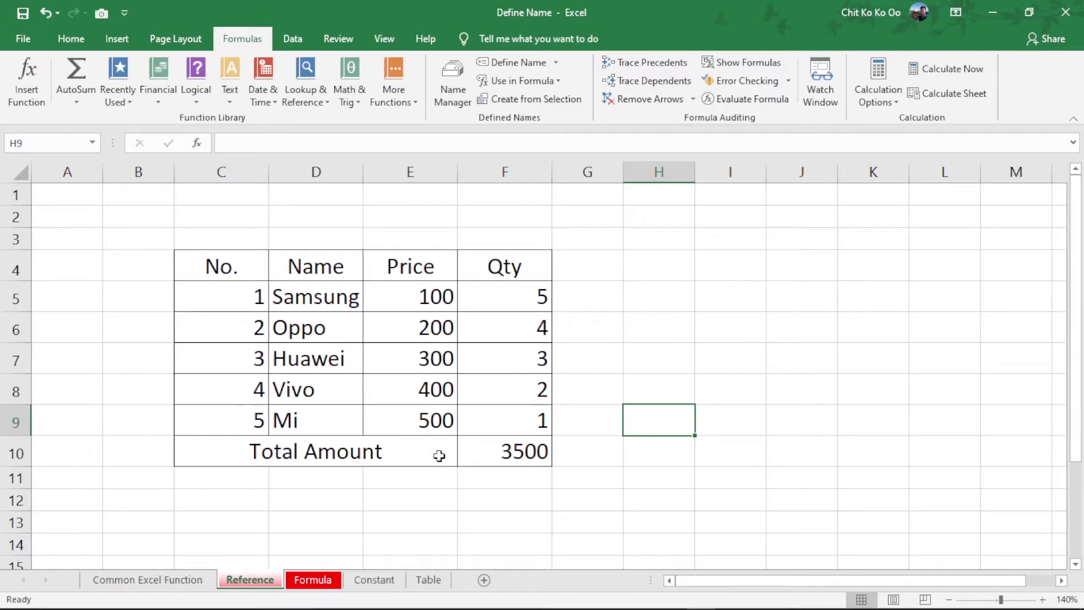
{"action": "left_click_drag", "start_coordinate": [422, 301], "coordinate": [413, 418]}
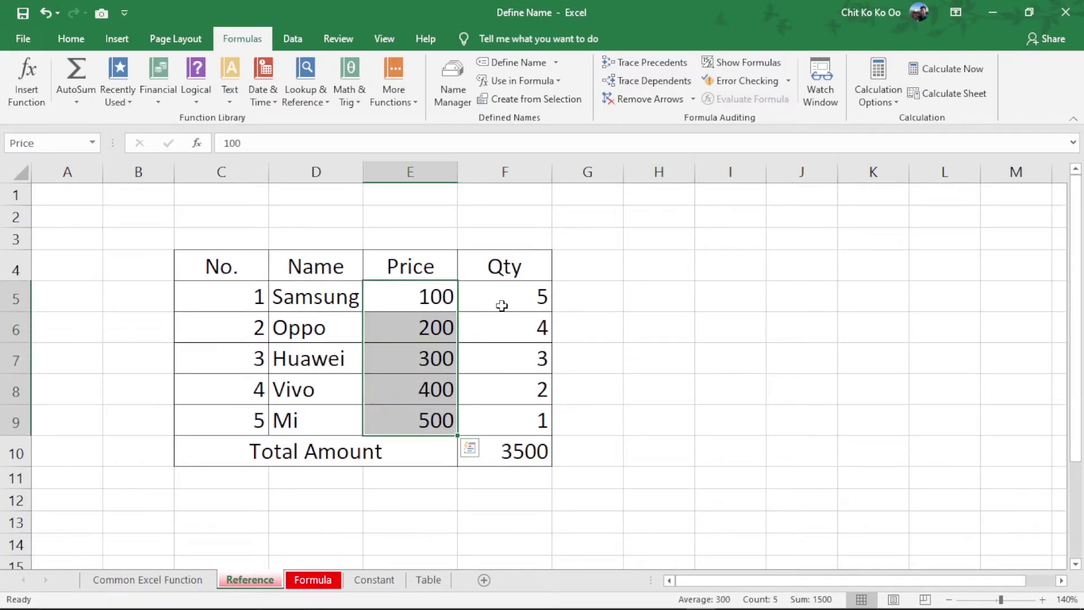
{"action": "left_click_drag", "start_coordinate": [503, 305], "coordinate": [505, 421]}
{"action": "left_click", "coordinate": [513, 342]}
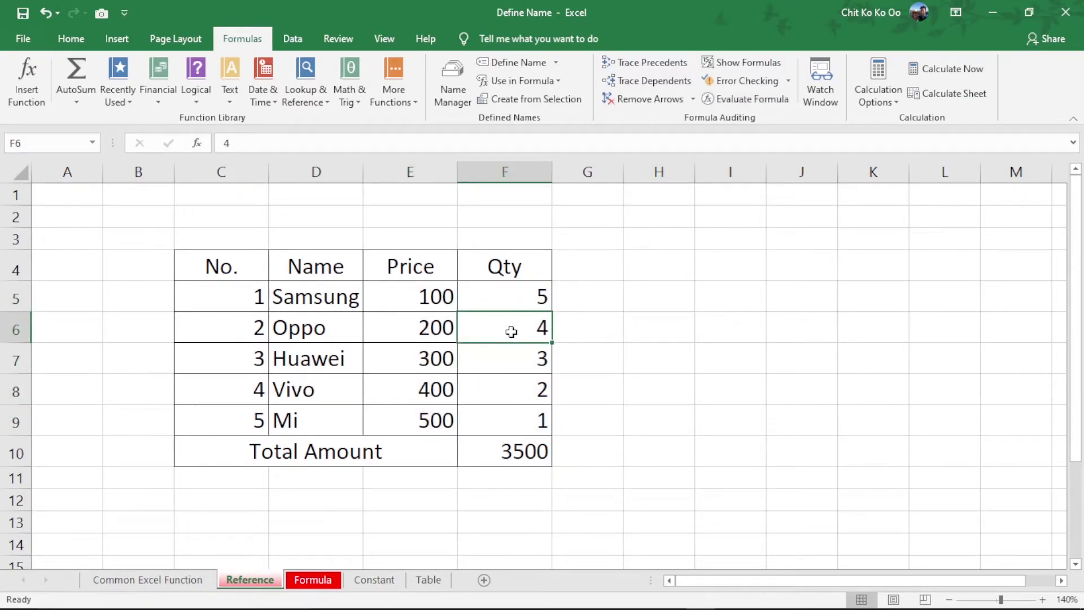
{"action": "left_click", "coordinate": [312, 580]}
{"action": "left_click", "coordinate": [748, 384]}
{"action": "left_click_drag", "start_coordinate": [748, 343], "coordinate": [750, 442]}
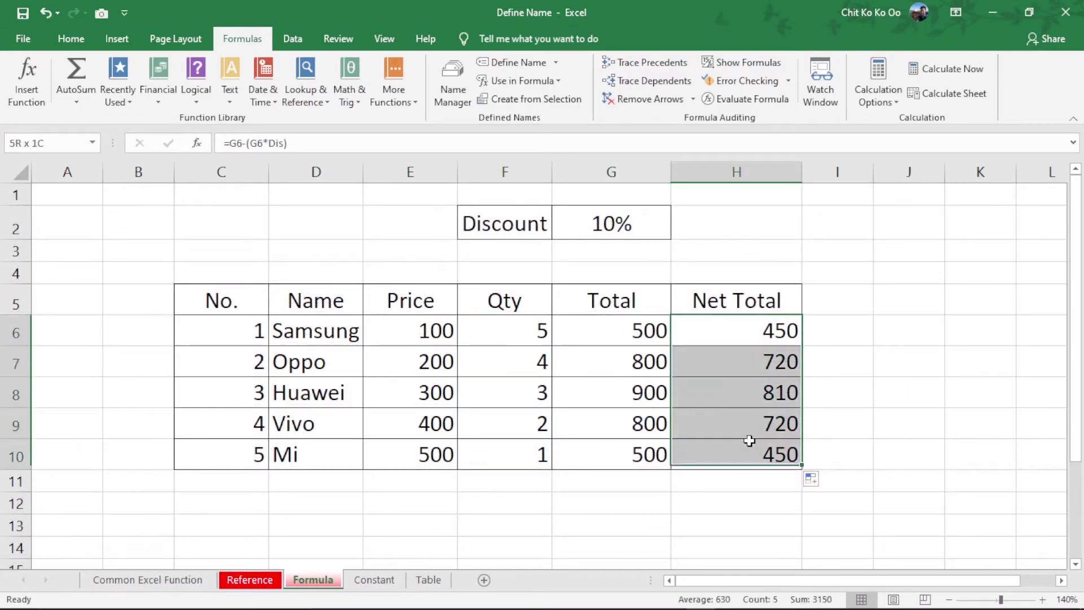
On the Constant sheet, start a VLOOKUP in F3 using city C3 as the lookup value
{"action": "left_click", "coordinate": [378, 583]}
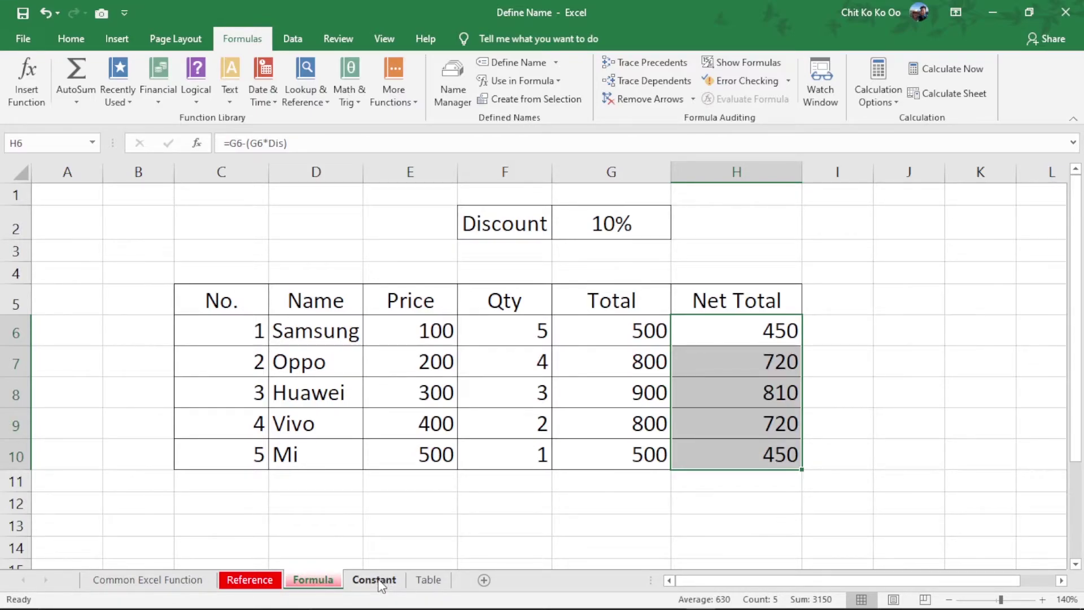
{"action": "left_click_drag", "start_coordinate": [591, 242], "coordinate": [580, 460]}
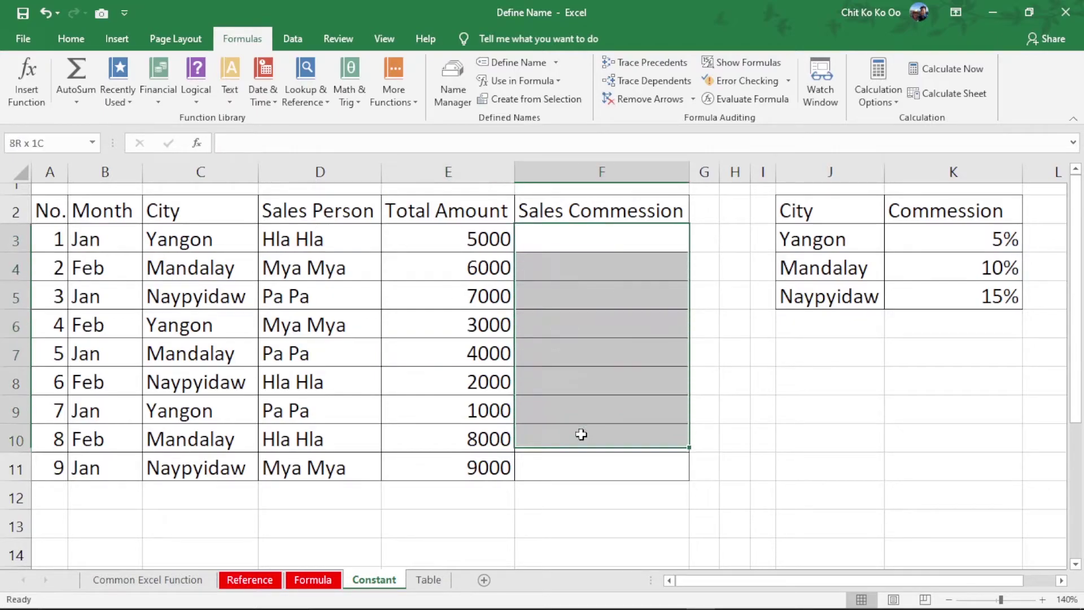
{"action": "left_click", "coordinate": [571, 238]}
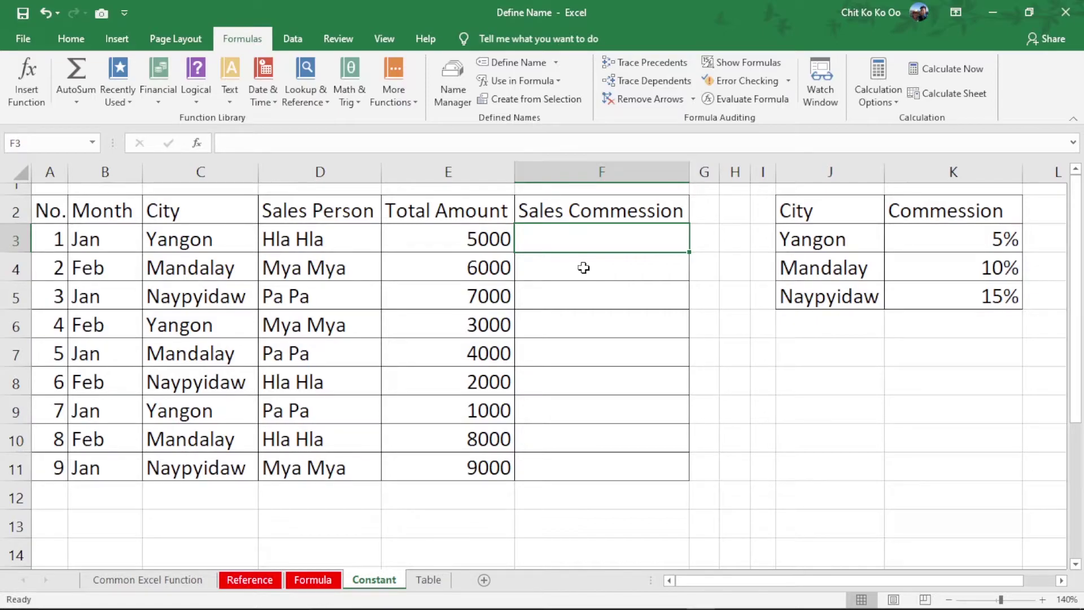
{"action": "type", "text": "=vl"}
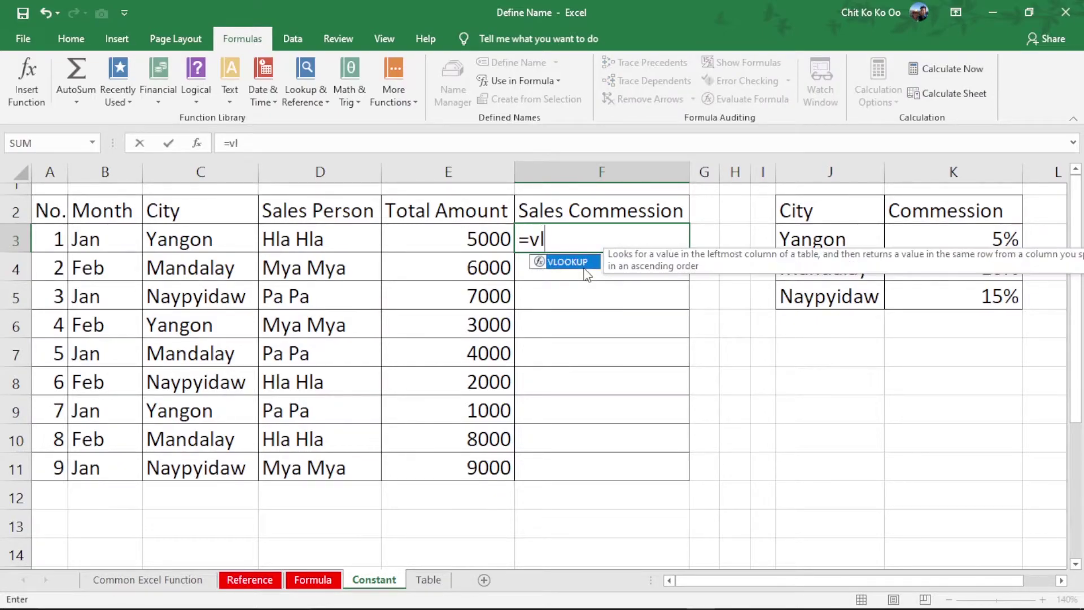
{"action": "key", "text": "Tab"}
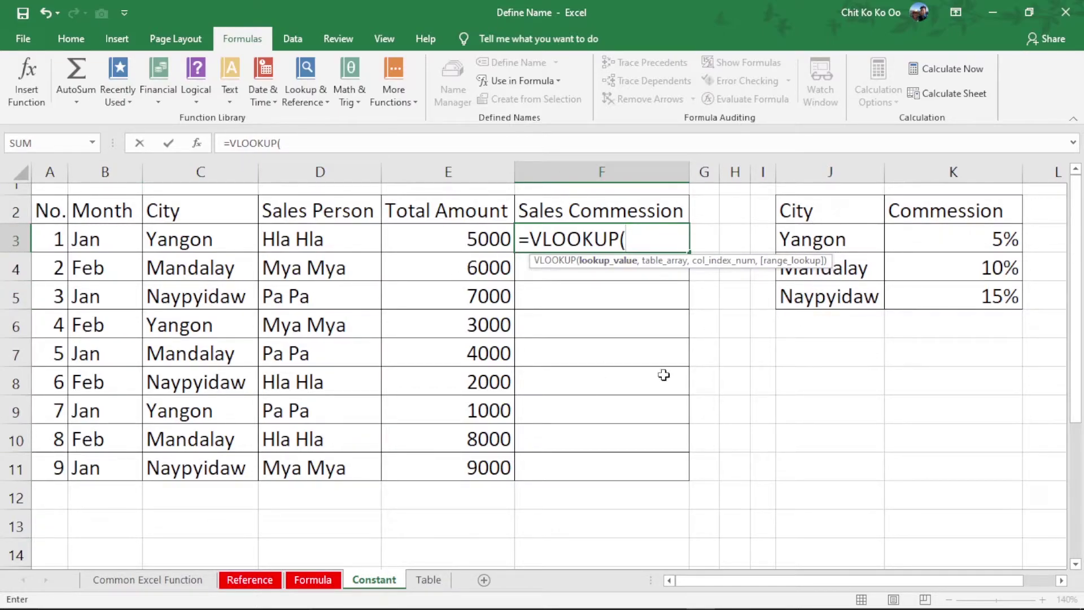
{"action": "left_click", "coordinate": [217, 240]}
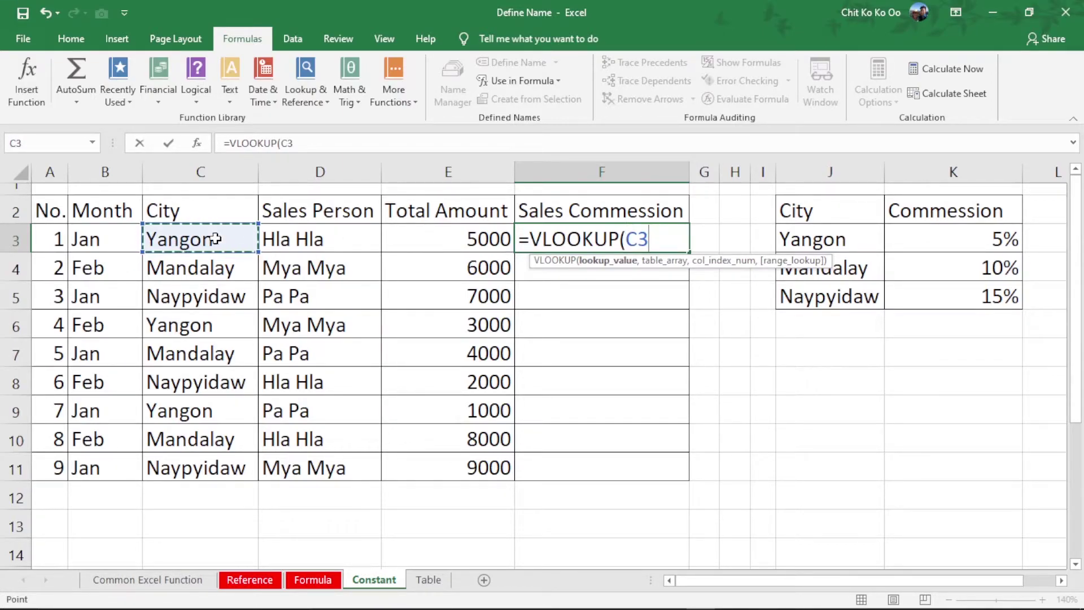
{"action": "type", "text": ","}
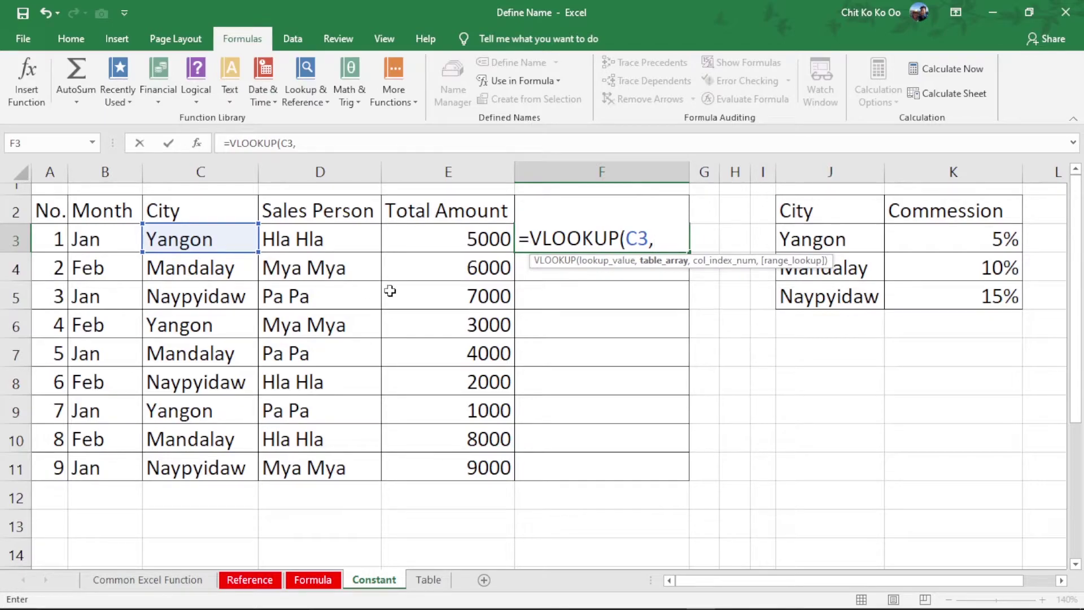
Complete the lookup as =VLOOKUP(C3,J2:K5,2,FALSE), showing 5%
{"action": "left_click", "coordinate": [660, 262]}
{"action": "left_click", "coordinate": [659, 262]}
{"action": "left_click_drag", "start_coordinate": [823, 213], "coordinate": [953, 301]}
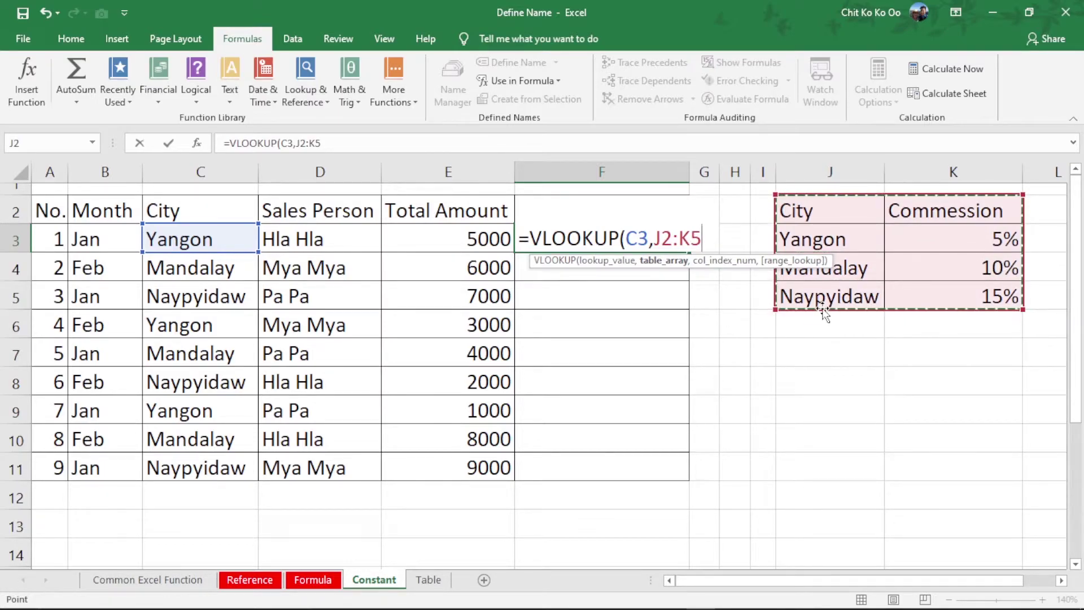
{"action": "type", "text": ","}
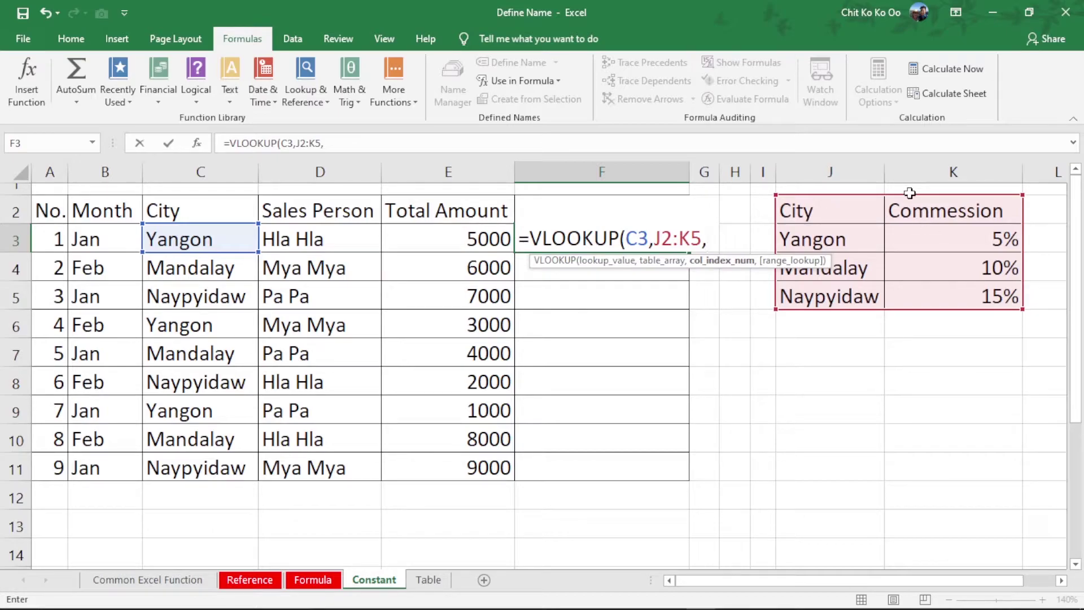
{"action": "type", "text": "2,"}
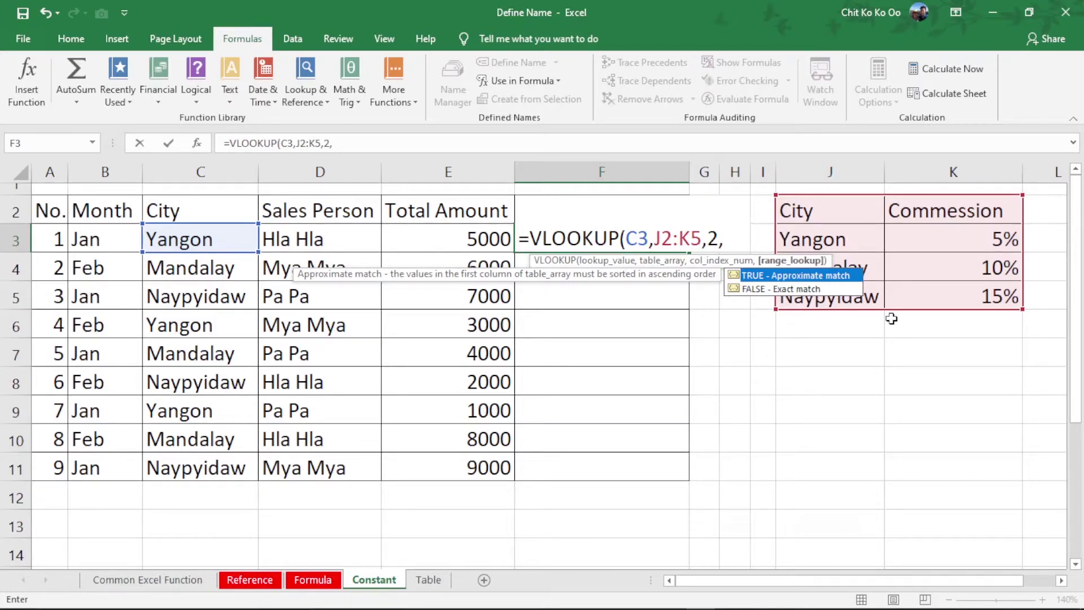
{"action": "key", "text": "Down"}
{"action": "key", "text": "Tab"}
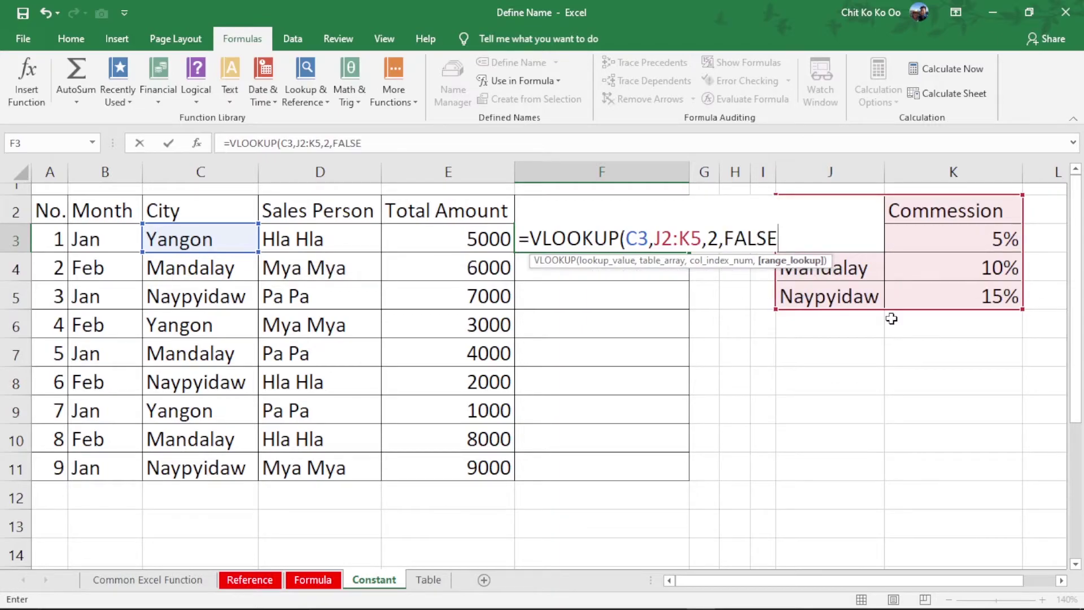
{"action": "type", "text": ")"}
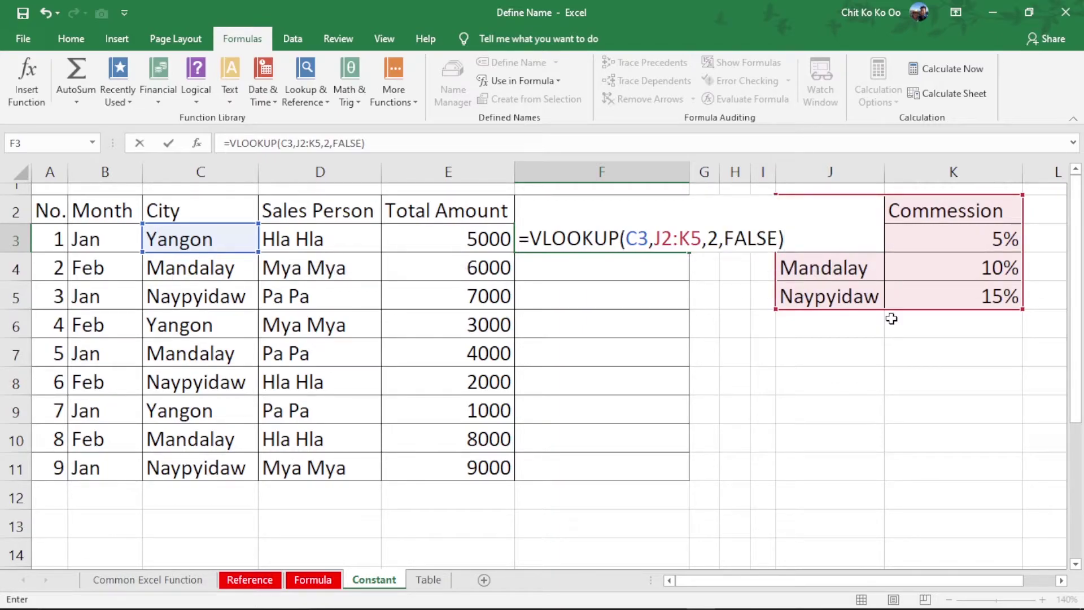
{"action": "key", "text": "Return"}
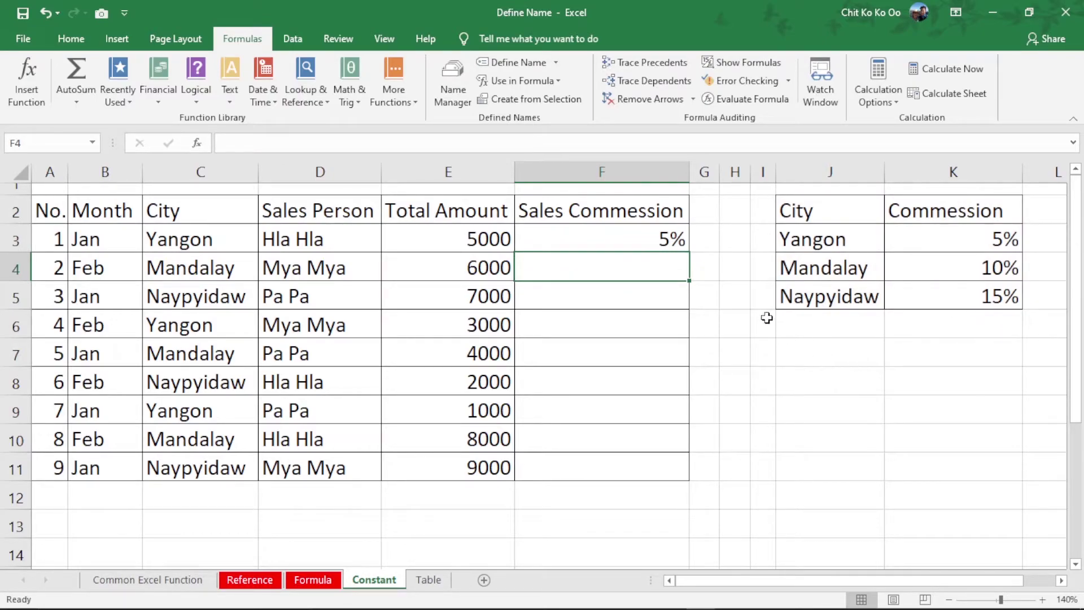
Fill the F3 lookup down to F11 and inspect the shifted ranges in F4 and F5
{"action": "left_click", "coordinate": [614, 235]}
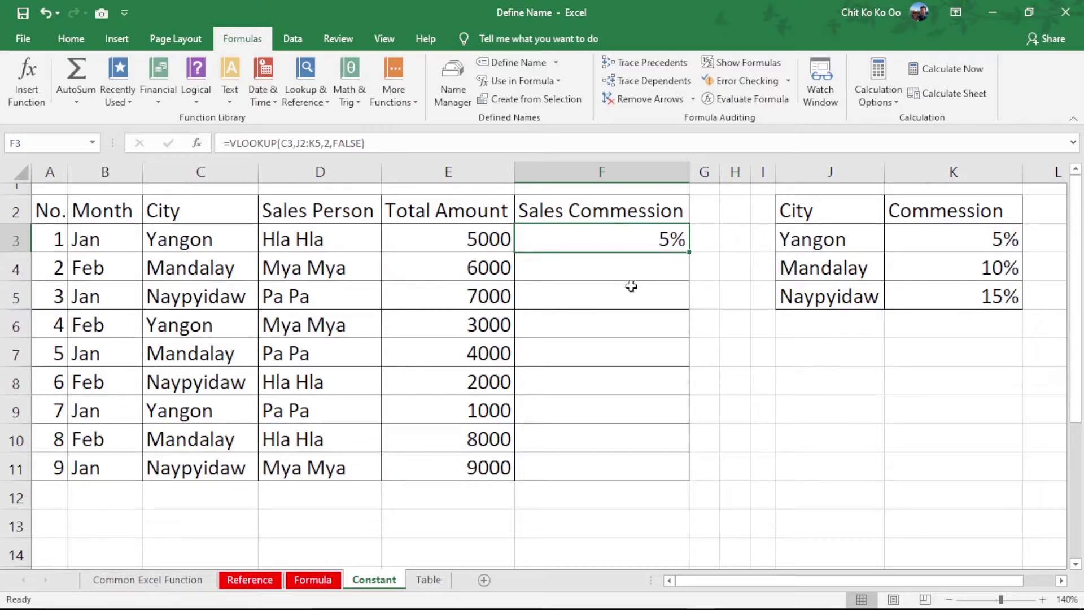
{"action": "left_click_drag", "start_coordinate": [688, 252], "coordinate": [689, 481]}
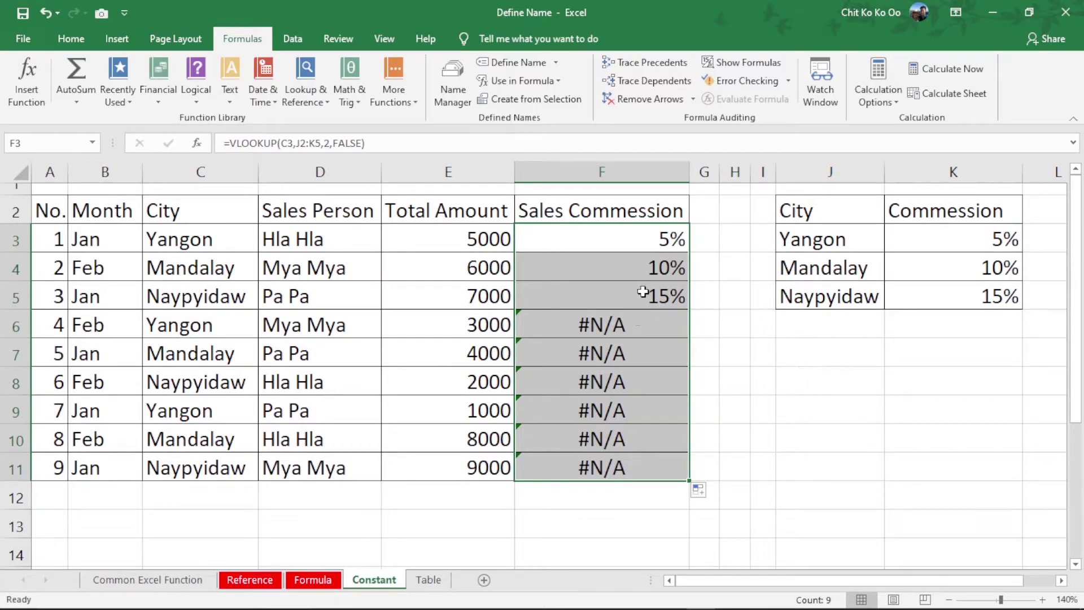
{"action": "double_click", "coordinate": [647, 269]}
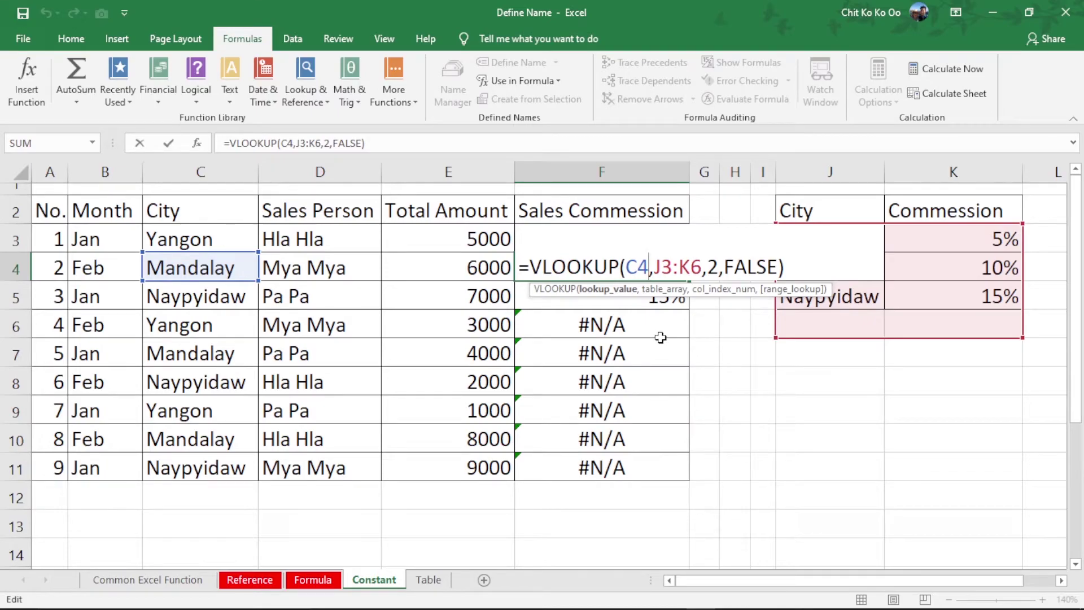
{"action": "key", "text": "Escape"}
{"action": "double_click", "coordinate": [663, 294]}
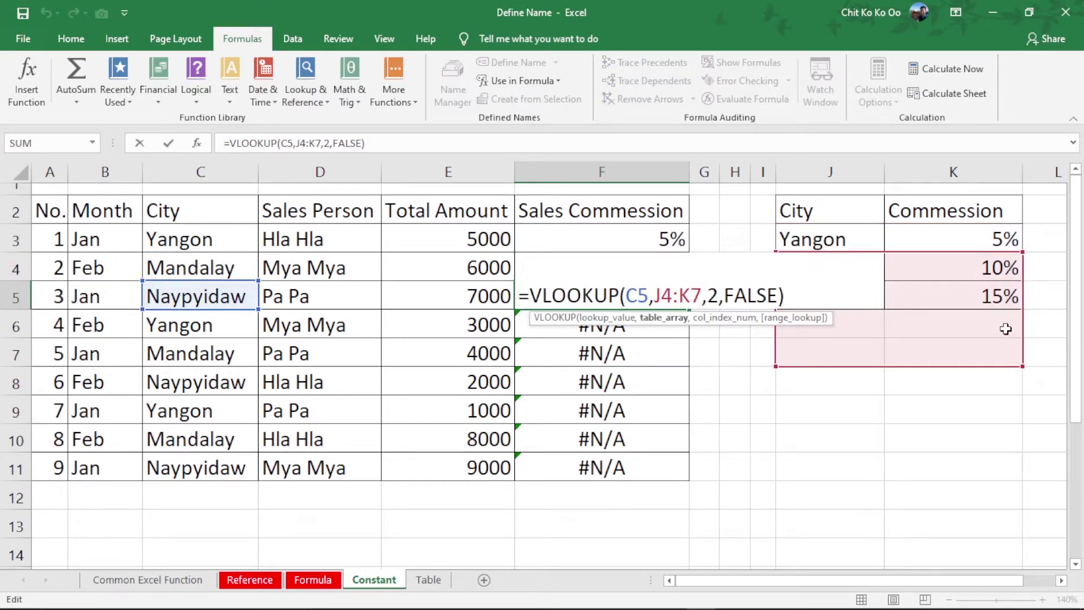
{"action": "key", "text": "Escape"}
Select the City–Commission table J2:K5 to compare it, then reselect F3
{"action": "mouse_move", "coordinate": [813, 215]}
{"action": "left_mouse_down"}
{"action": "mouse_move", "coordinate": [903, 230]}
{"action": "mouse_move", "coordinate": [939, 295]}
{"action": "left_mouse_up"}
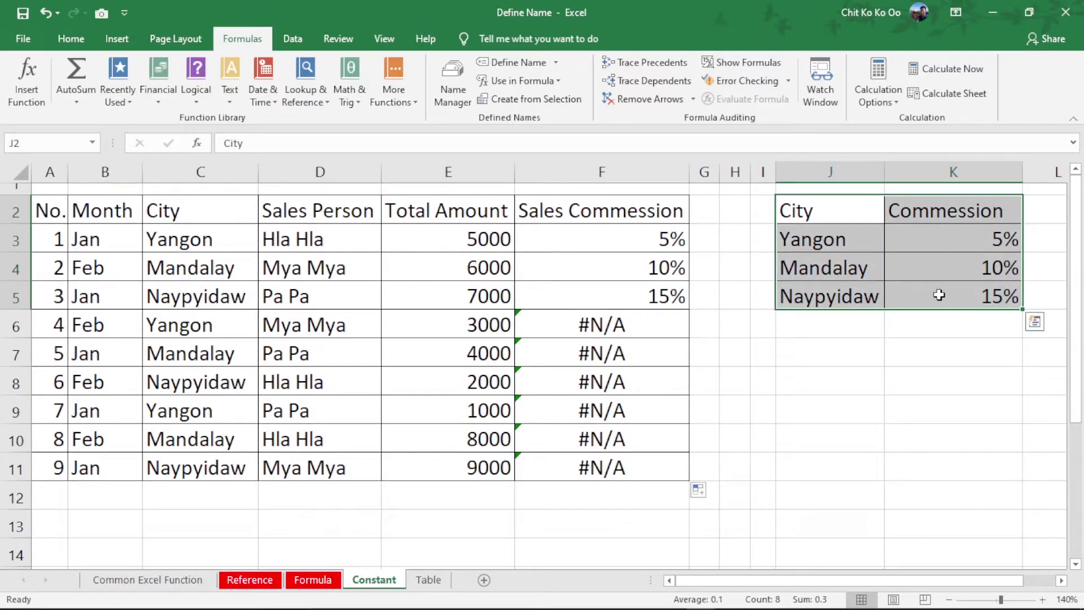
{"action": "left_click", "coordinate": [708, 361]}
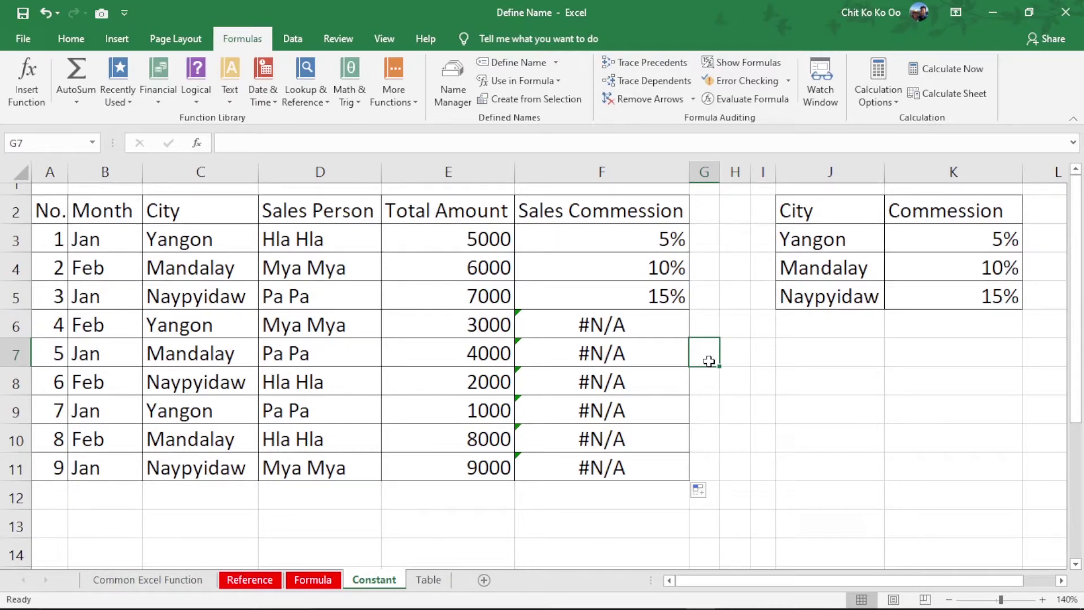
{"action": "mouse_move", "coordinate": [816, 215]}
{"action": "left_mouse_down"}
{"action": "mouse_move", "coordinate": [916, 233]}
{"action": "mouse_move", "coordinate": [955, 294]}
{"action": "left_mouse_up"}
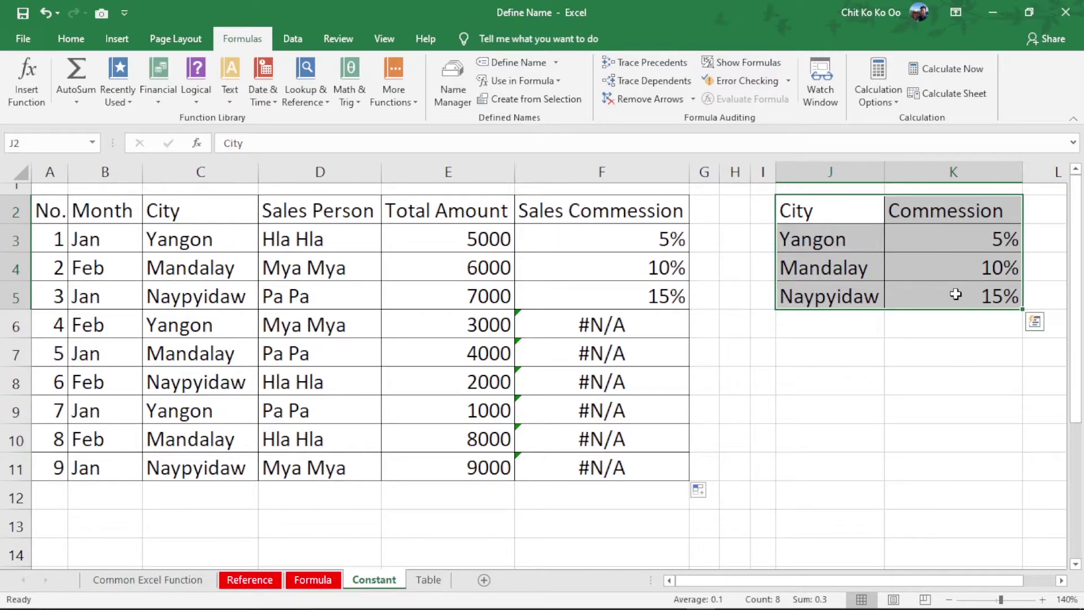
{"action": "left_click", "coordinate": [613, 241]}
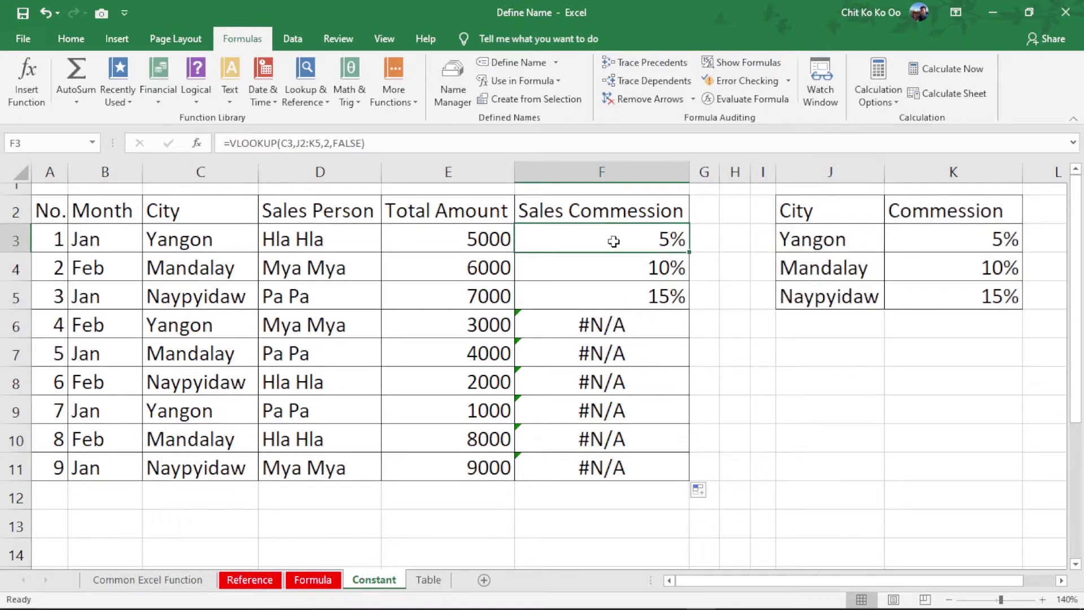
Change the F3 lookup range to the absolute reference $J$2:$K$5
{"action": "double_click", "coordinate": [614, 241]}
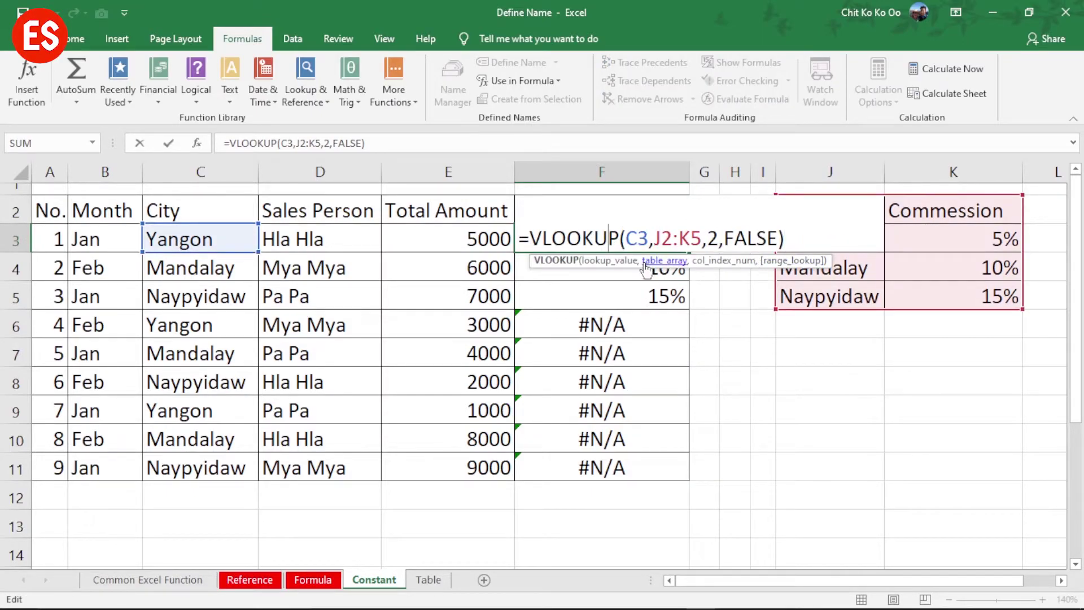
{"action": "left_click", "coordinate": [665, 241]}
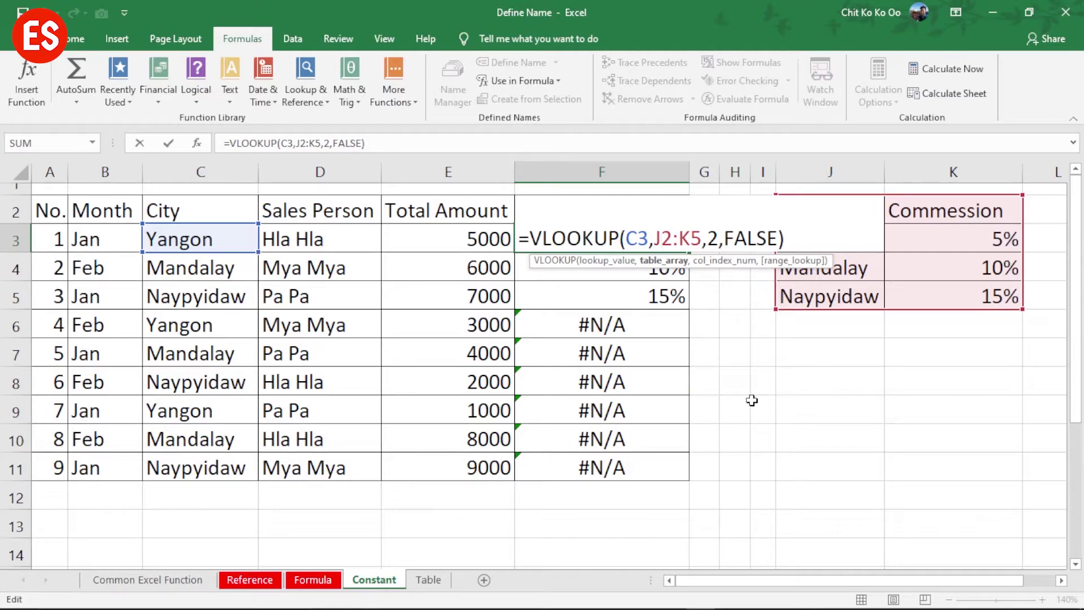
{"action": "key", "text": "F4"}
{"action": "key", "text": "Right"}
{"action": "key", "text": "Right"}
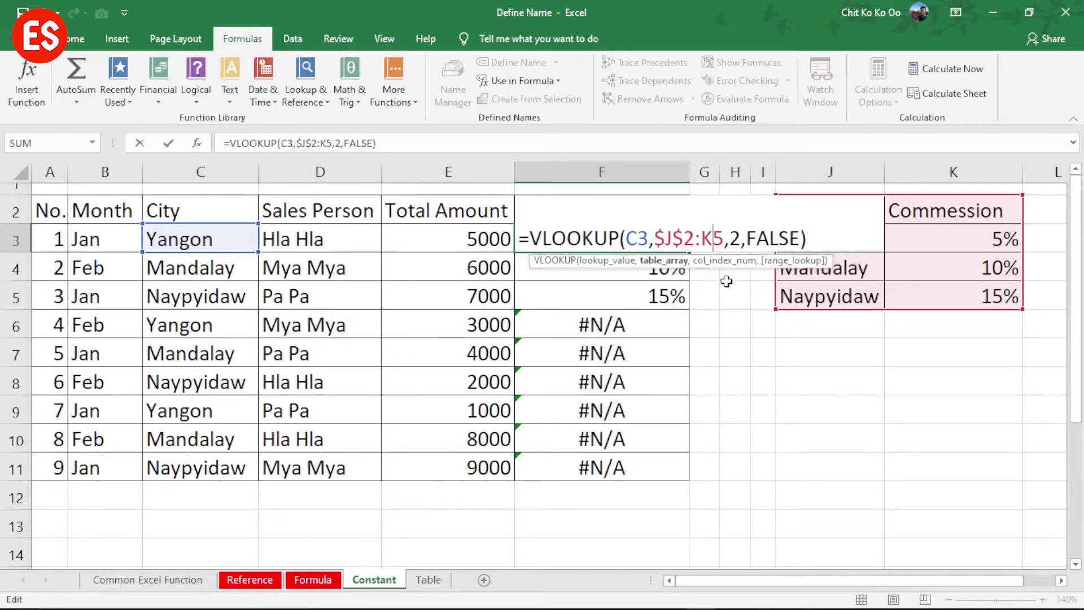
{"action": "key", "text": "F4"}
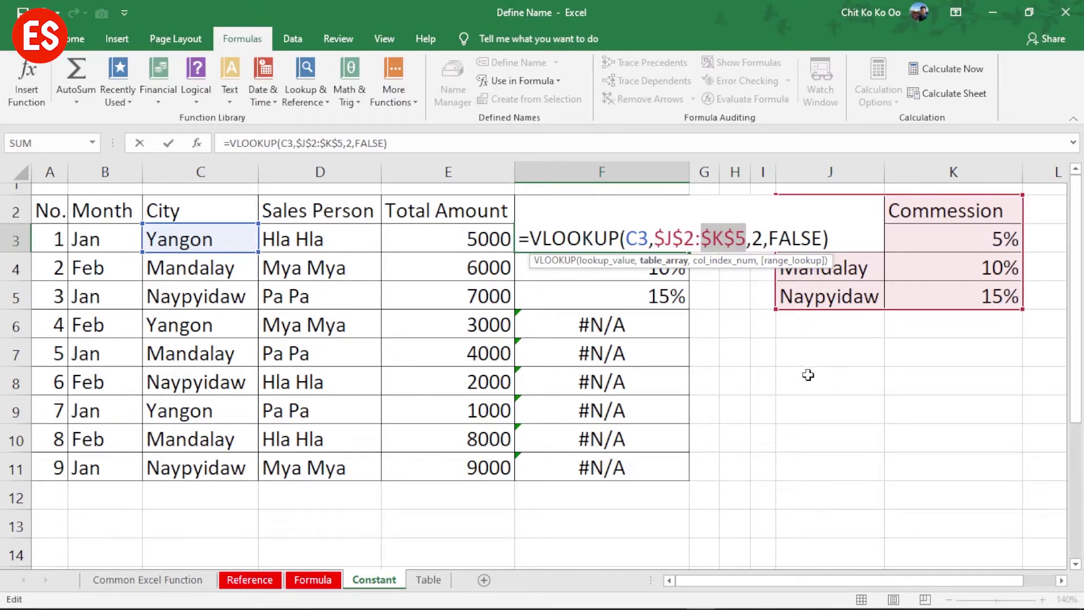
{"action": "key", "text": "Return"}
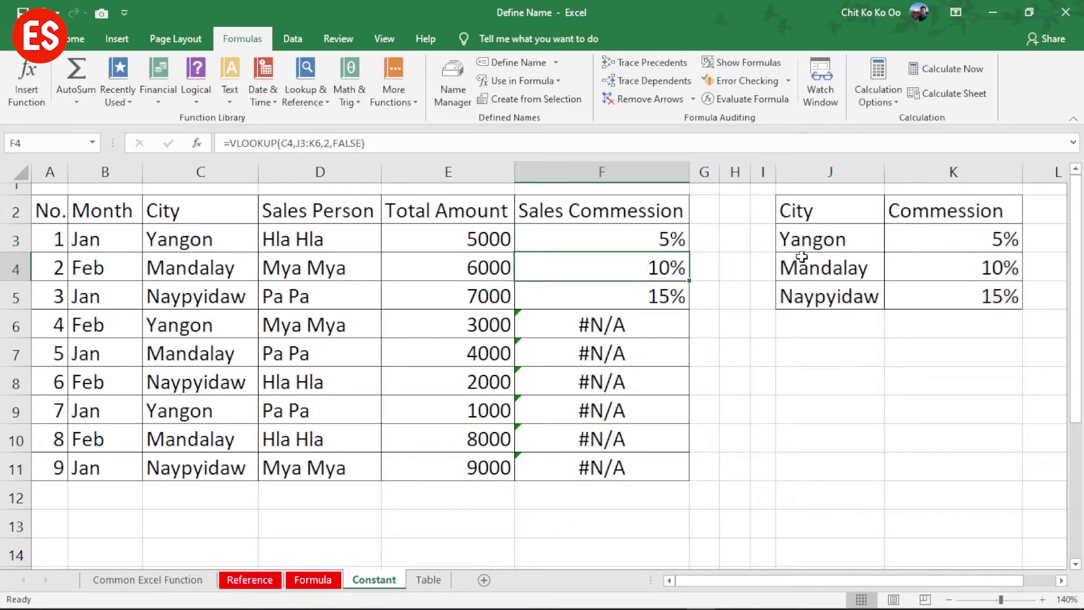
Fill the corrected lookup down to F11 and review the commission percentages
{"action": "left_click", "coordinate": [671, 242]}
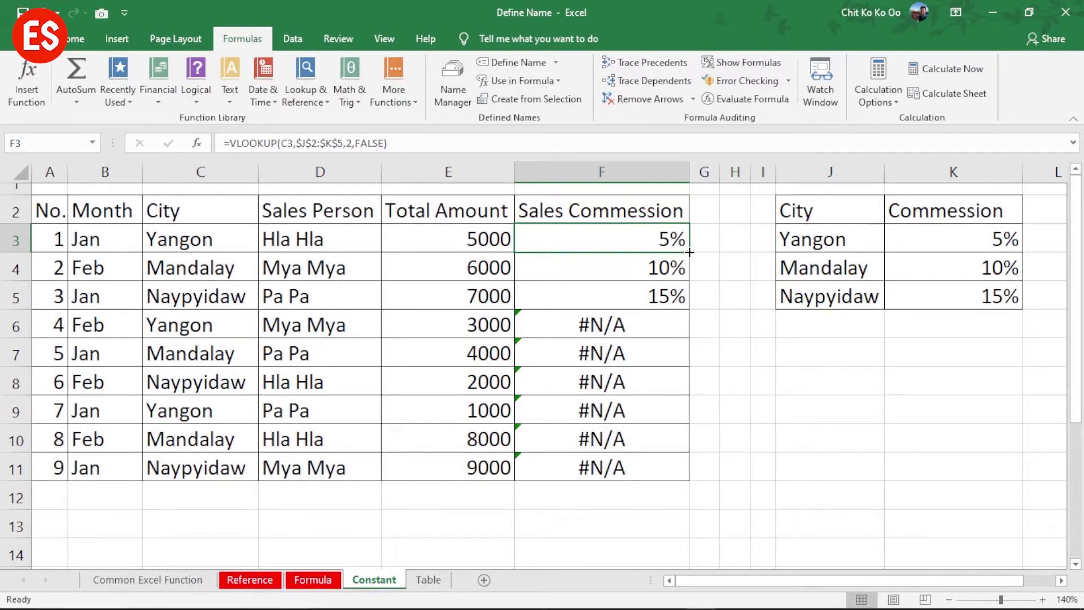
{"action": "left_click_drag", "start_coordinate": [689, 252], "coordinate": [693, 478]}
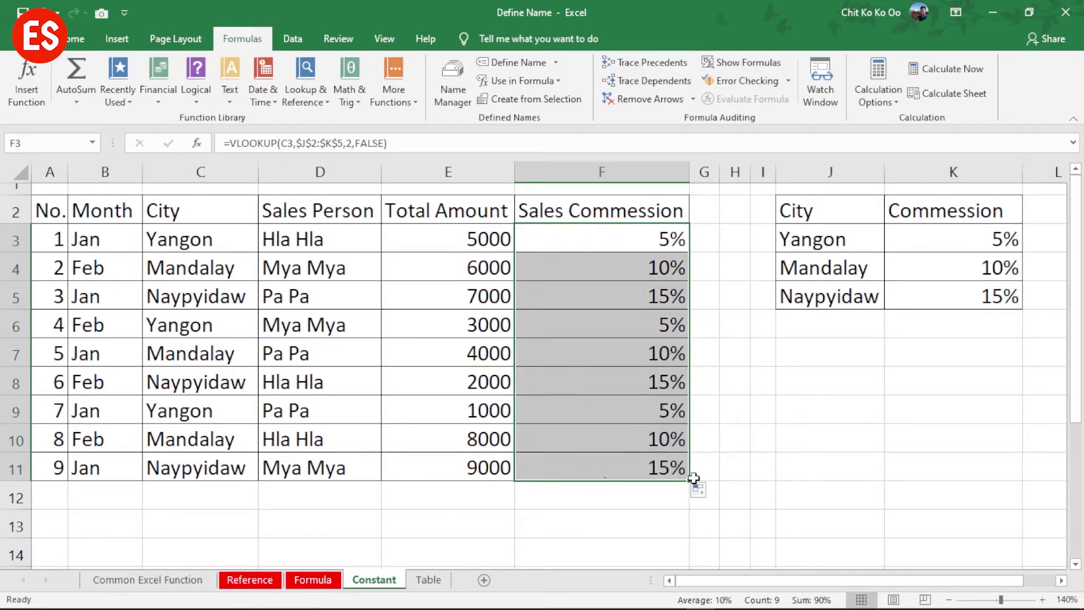
{"action": "left_click_drag", "start_coordinate": [641, 241], "coordinate": [650, 497]}
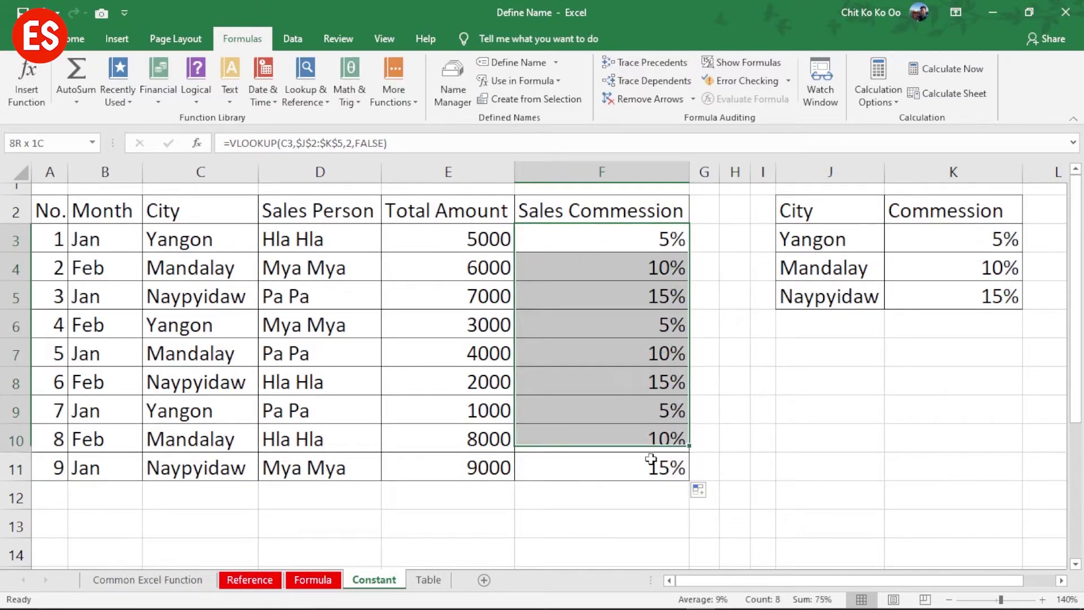
{"action": "left_click", "coordinate": [953, 210]}
{"action": "left_click", "coordinate": [958, 346]}
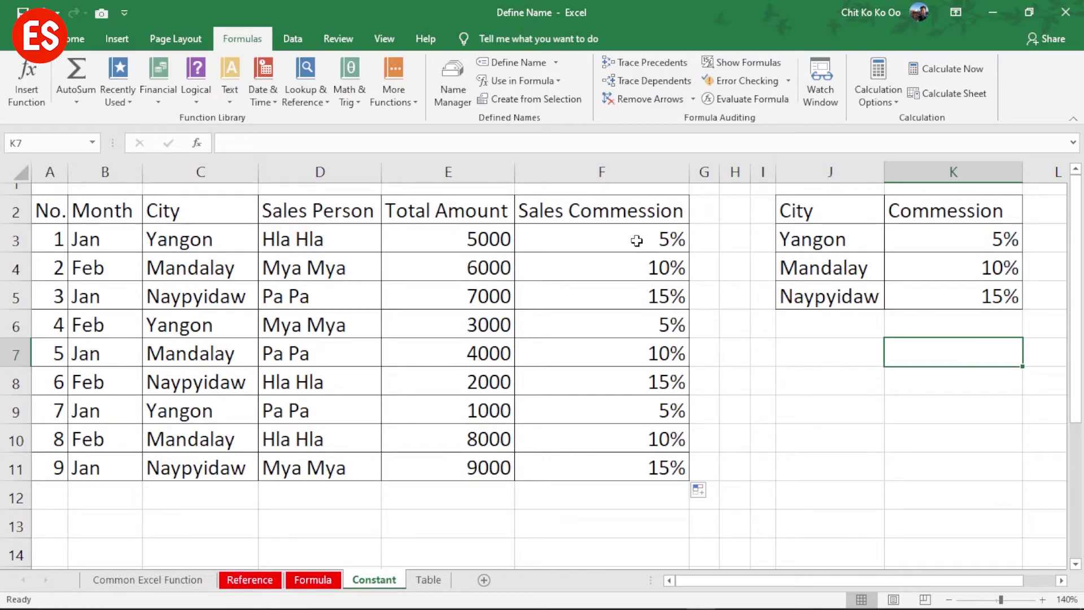
{"action": "left_click_drag", "start_coordinate": [636, 241], "coordinate": [655, 467]}
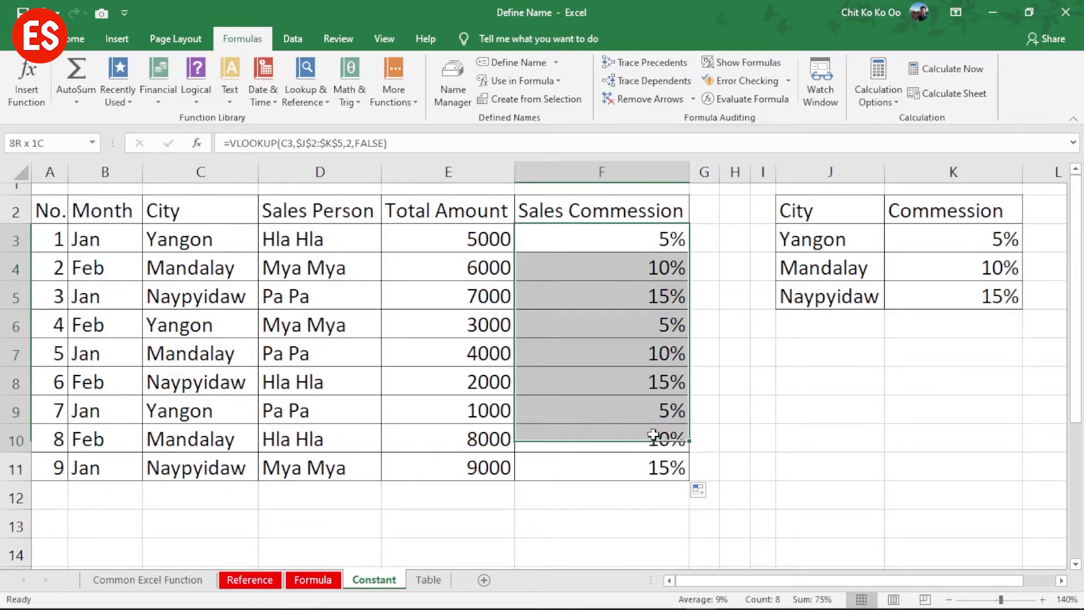
Clear the F3:F11 commission results and name the J2:K5 city table 'Commession'
{"action": "key", "text": "Delete"}
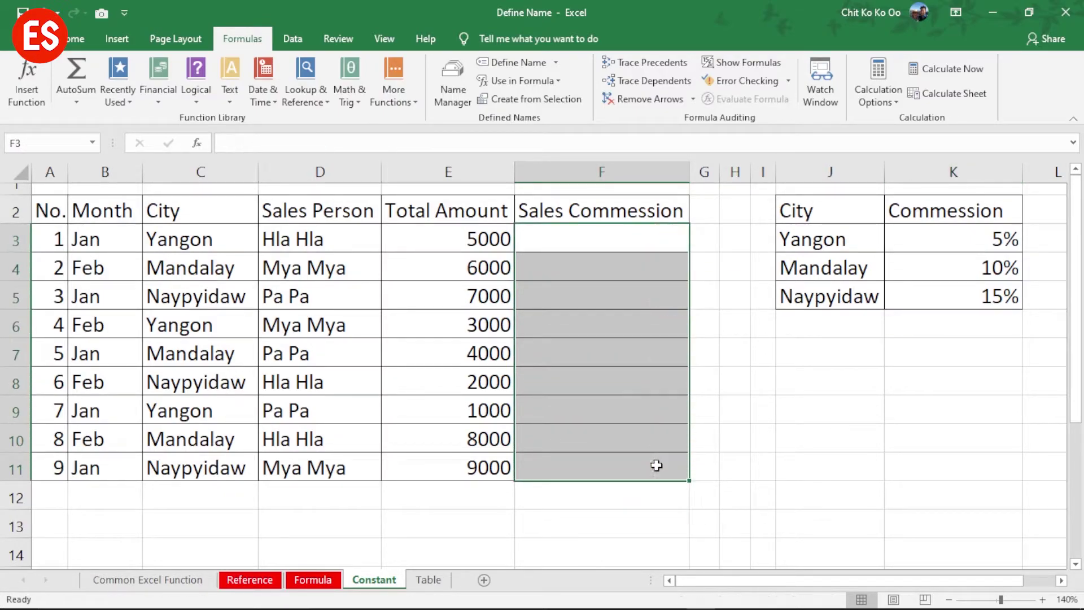
{"action": "left_click", "coordinate": [896, 425]}
{"action": "left_click", "coordinate": [829, 212]}
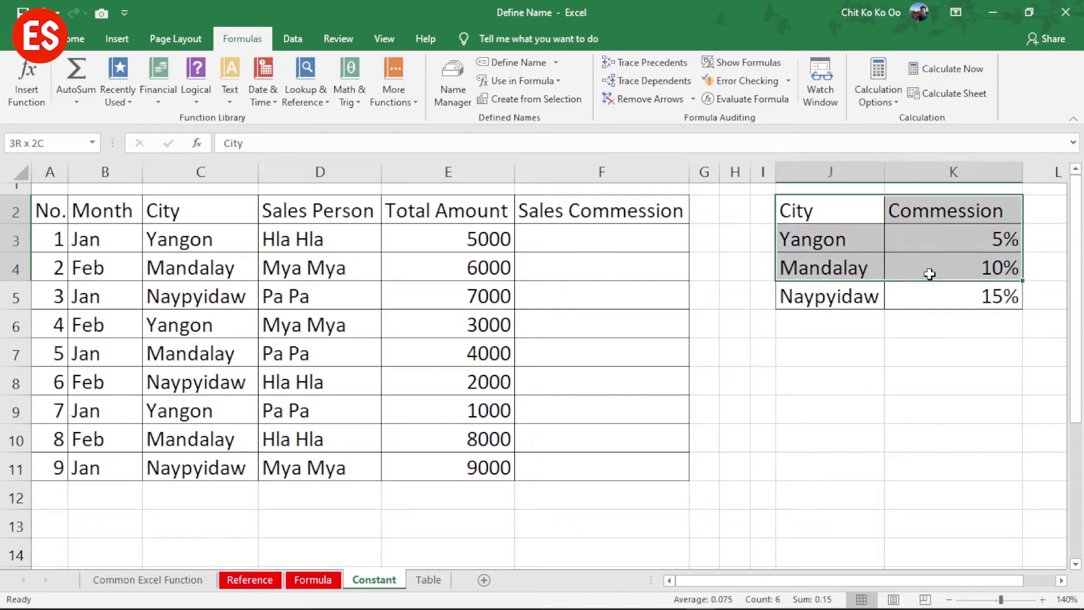
{"action": "left_click_drag", "start_coordinate": [829, 212], "coordinate": [934, 297]}
{"action": "left_click", "coordinate": [53, 141]}
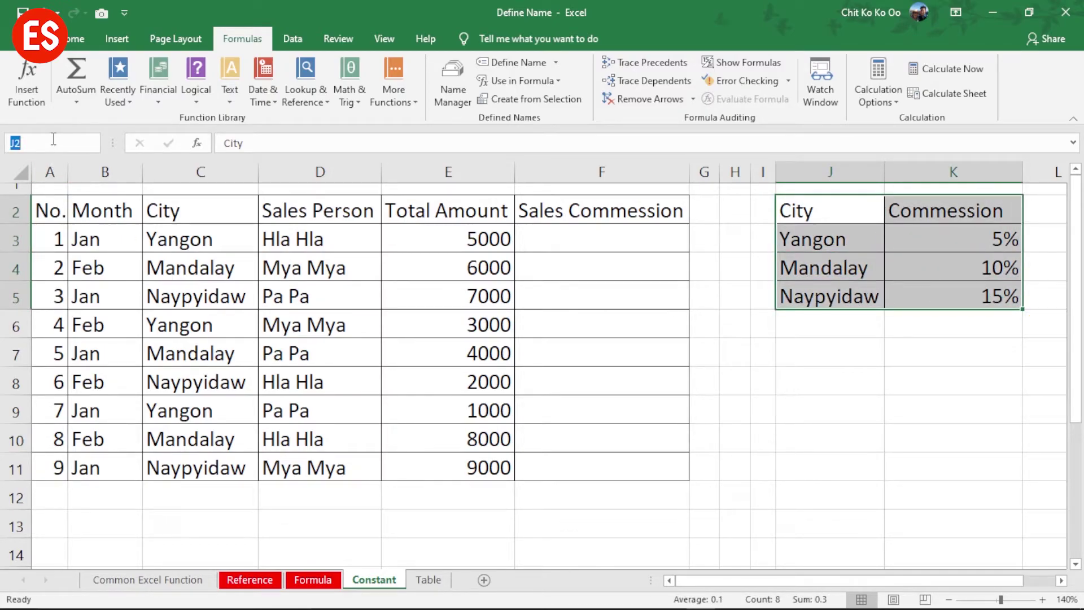
{"action": "type", "text": "Commes"}
{"action": "type", "text": "sion"}
{"action": "key", "text": "Return"}
Reselect J2:K5 to confirm its Commession name, then select F3
{"action": "left_click", "coordinate": [786, 251]}
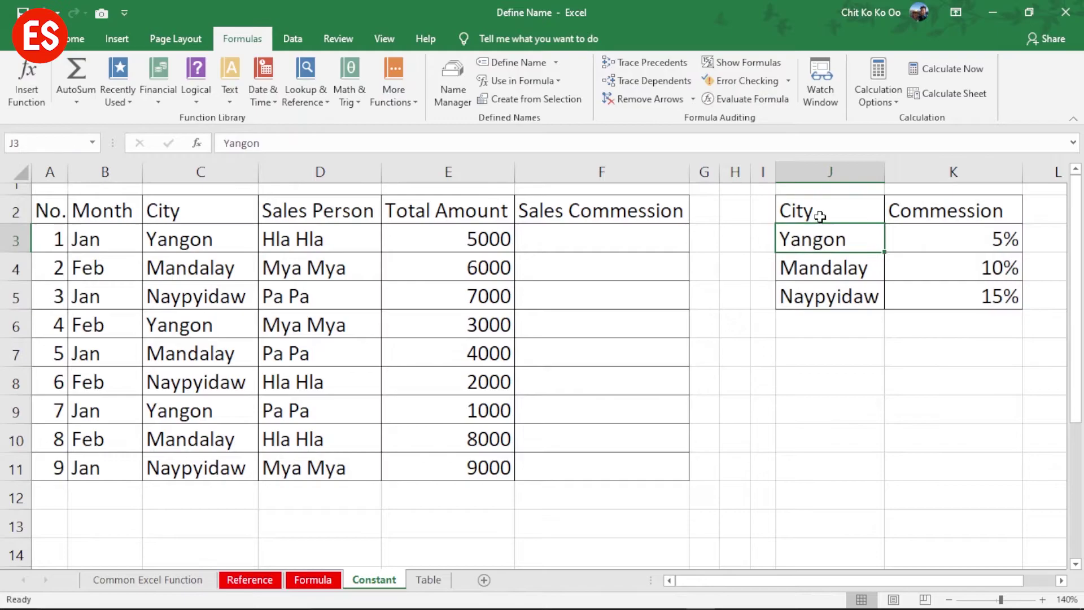
{"action": "left_click_drag", "start_coordinate": [815, 217], "coordinate": [960, 294]}
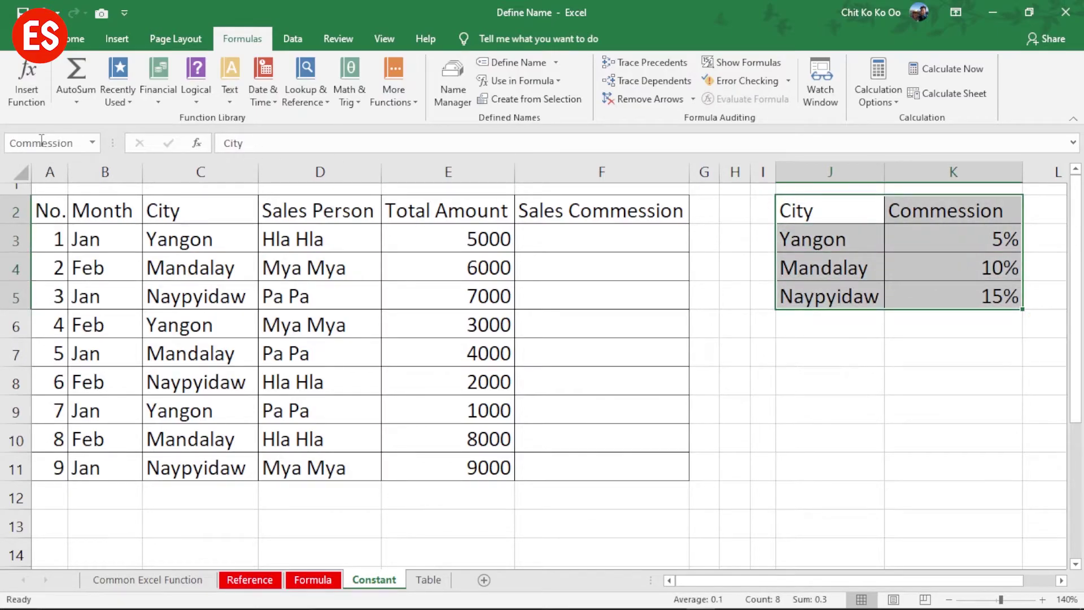
{"action": "left_click", "coordinate": [339, 265]}
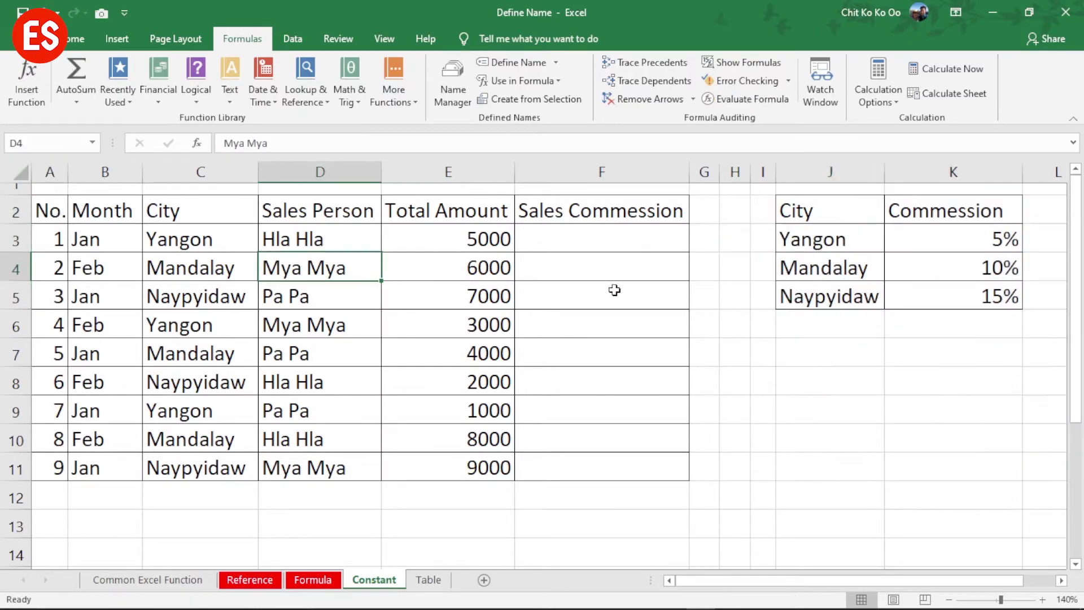
{"action": "left_click", "coordinate": [606, 240]}
Enter =VLOOKUP(C3,Commession,2,FALSE) in F3 and fill it down through F11
{"action": "type", "text": "="}
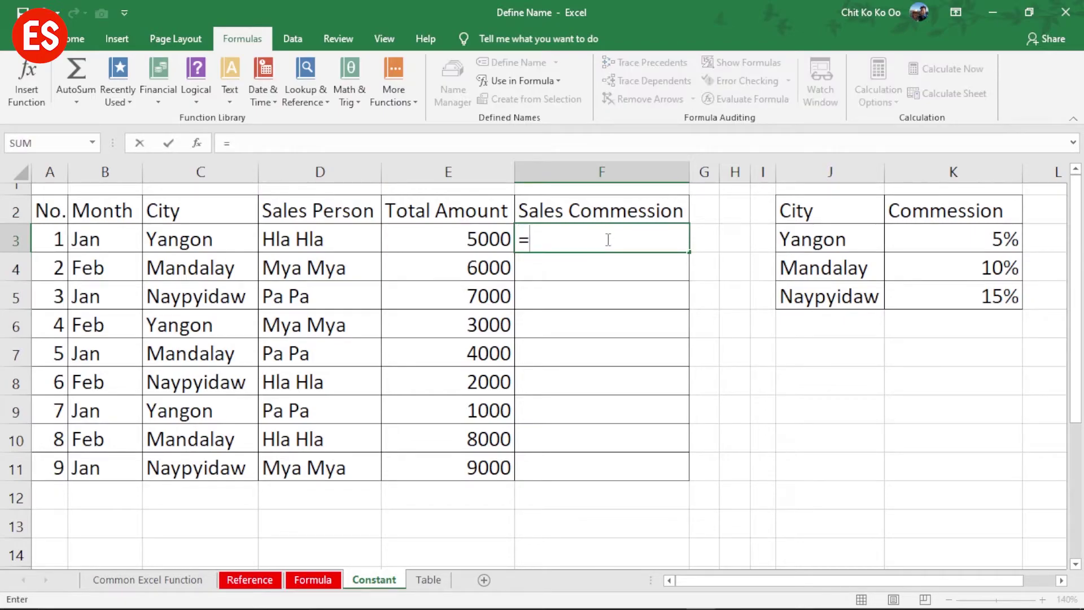
{"action": "type", "text": "vl"}
{"action": "key", "text": "Tab"}
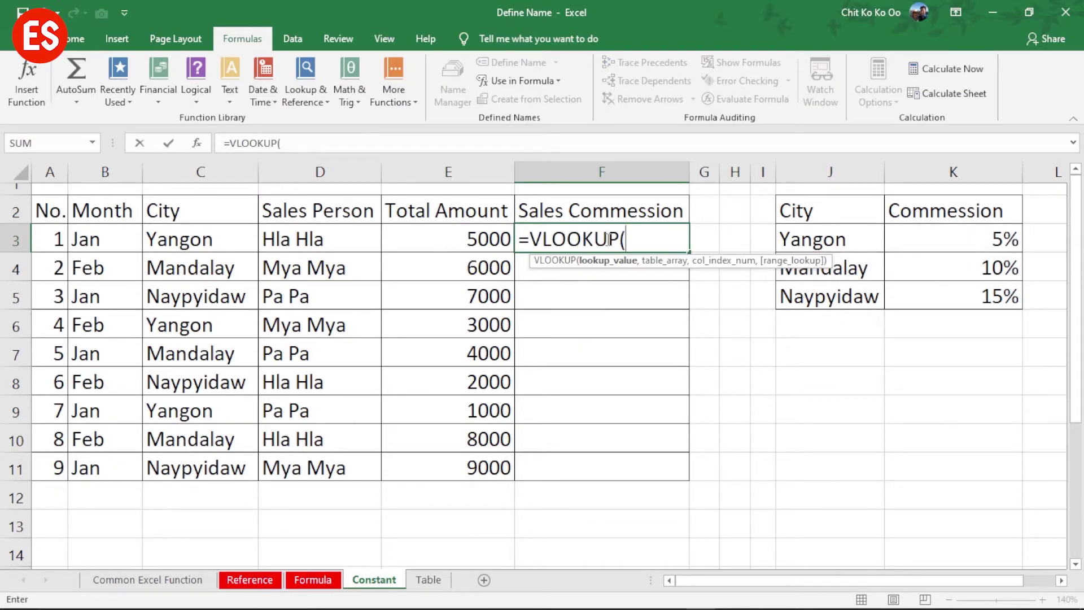
{"action": "left_click", "coordinate": [182, 242]}
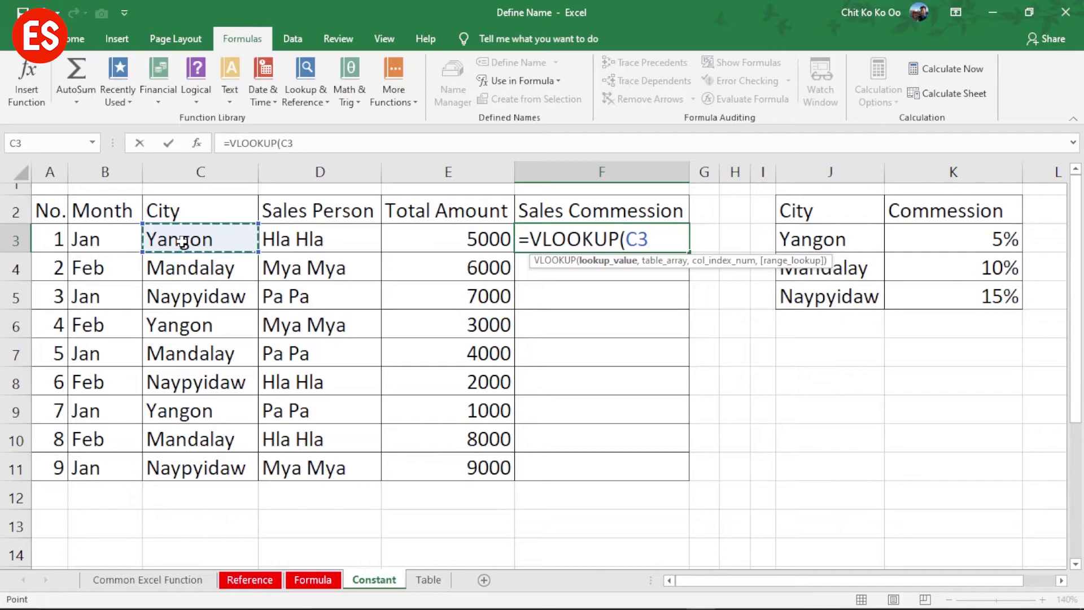
{"action": "type", "text": ","}
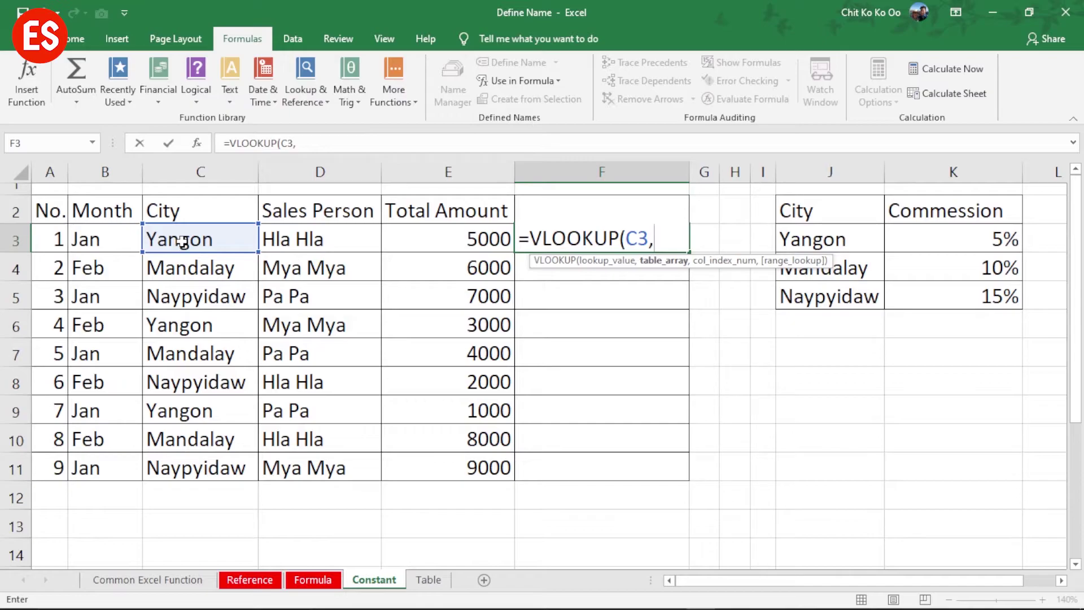
{"action": "type", "text": "comm"}
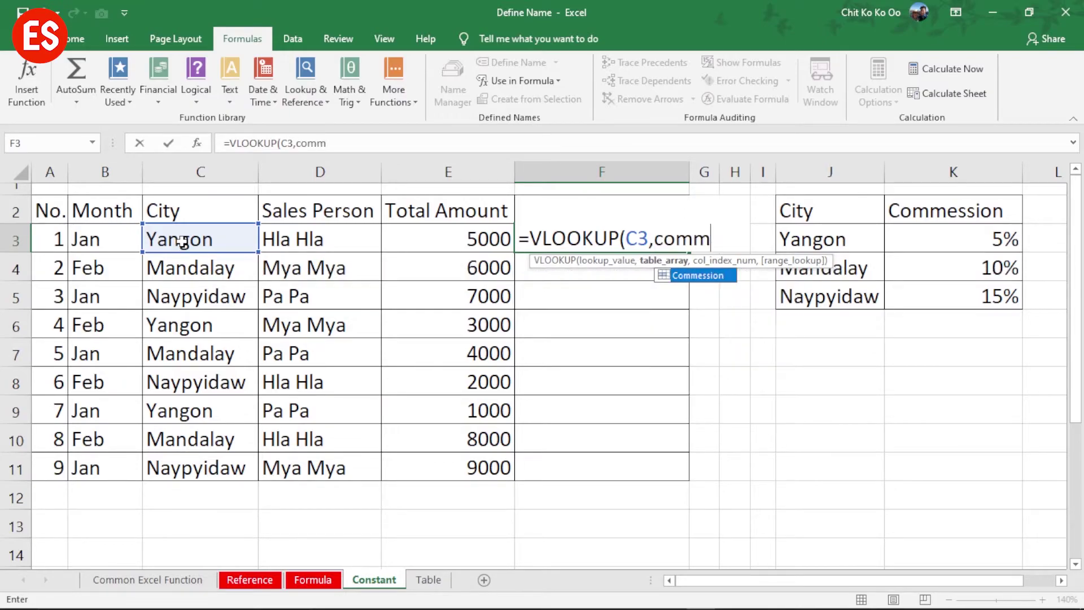
{"action": "type", "text": "e"}
{"action": "key", "text": "Tab"}
{"action": "type", "text": ","}
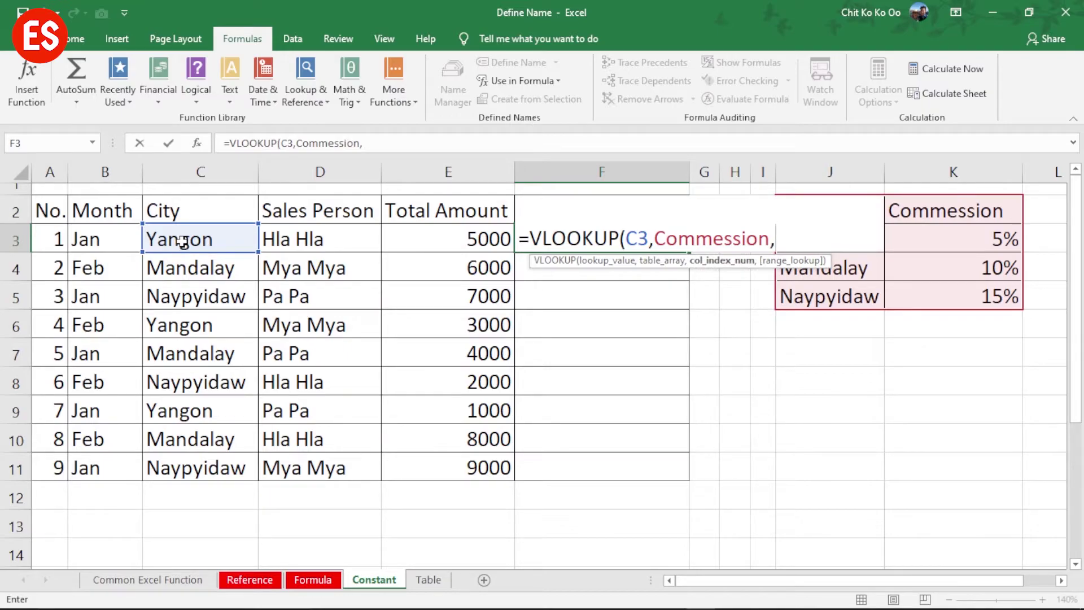
{"action": "type", "text": "2,"}
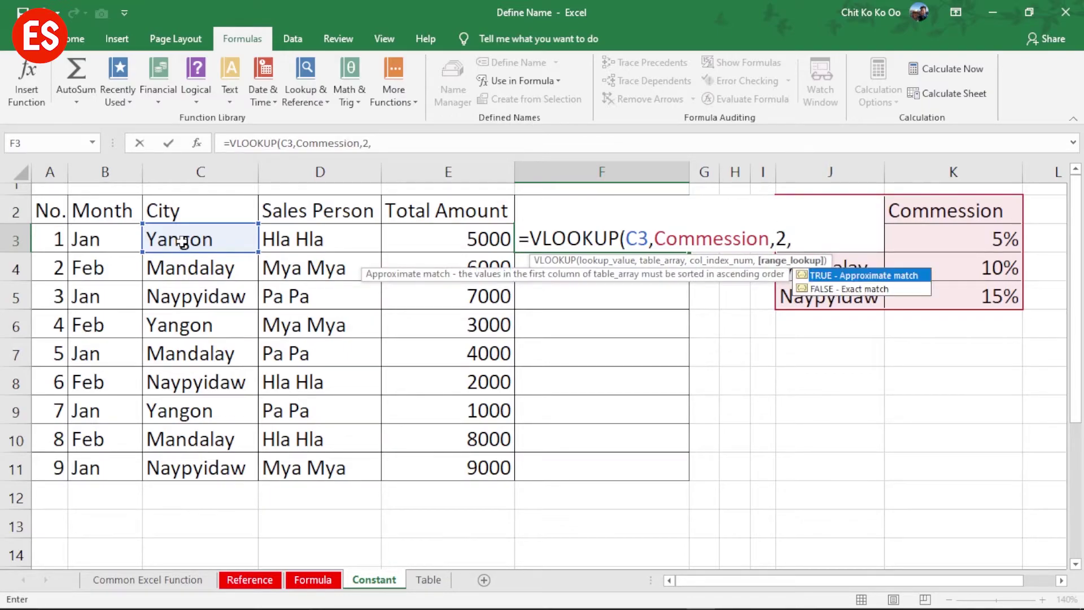
{"action": "key", "text": "Down"}
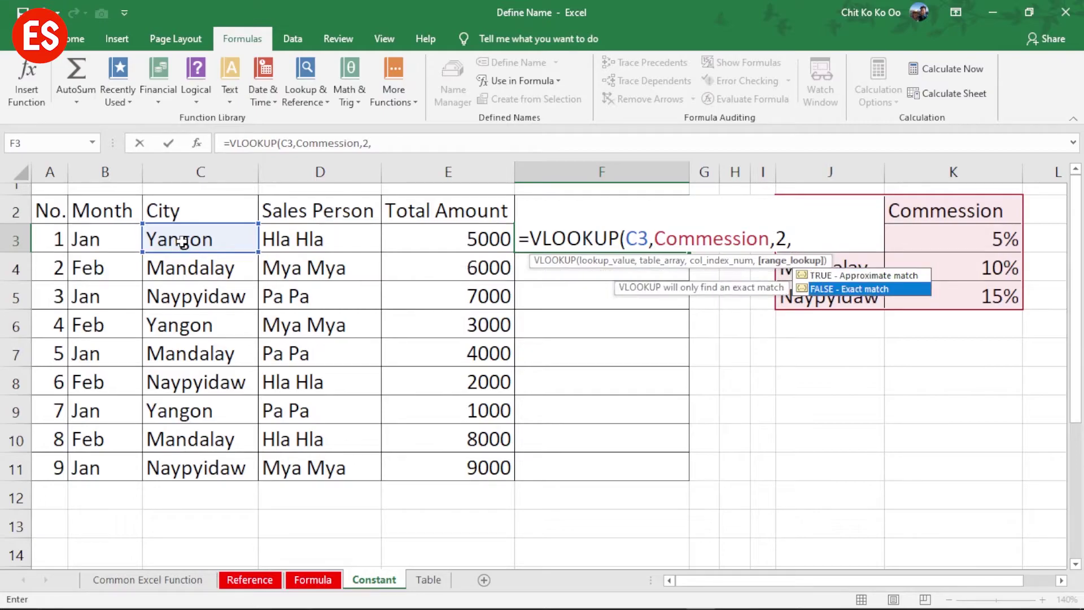
{"action": "key", "text": "Tab"}
{"action": "type", "text": ")"}
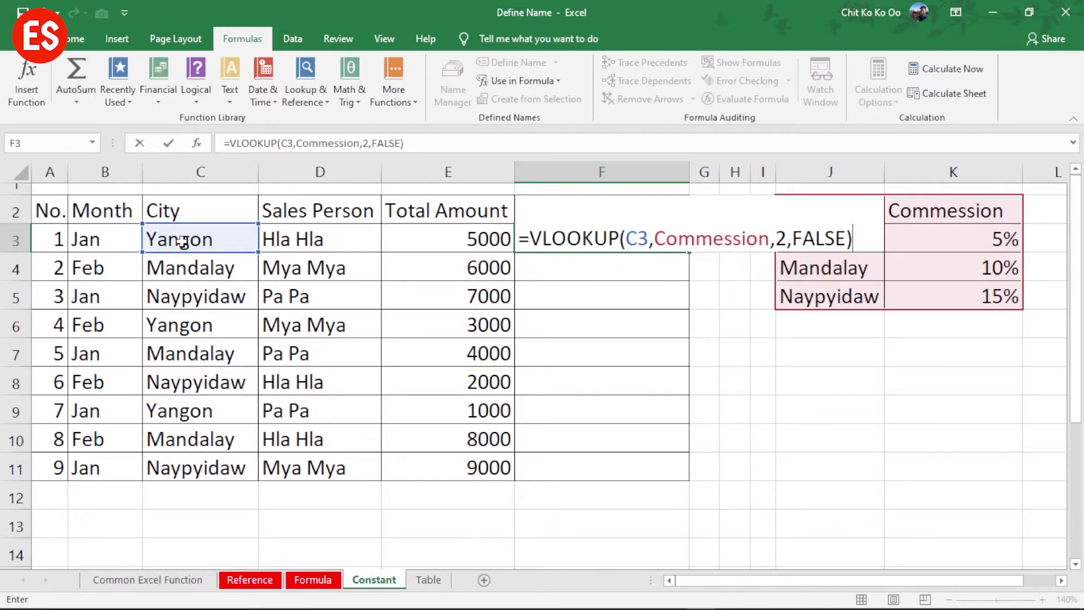
{"action": "key", "text": "Return"}
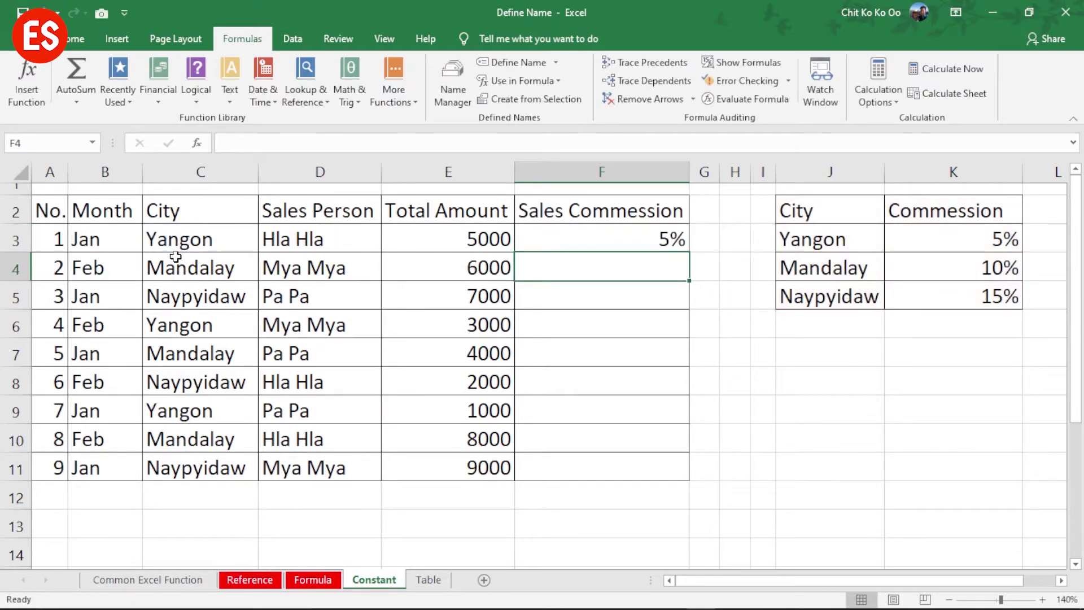
{"action": "left_click", "coordinate": [614, 231]}
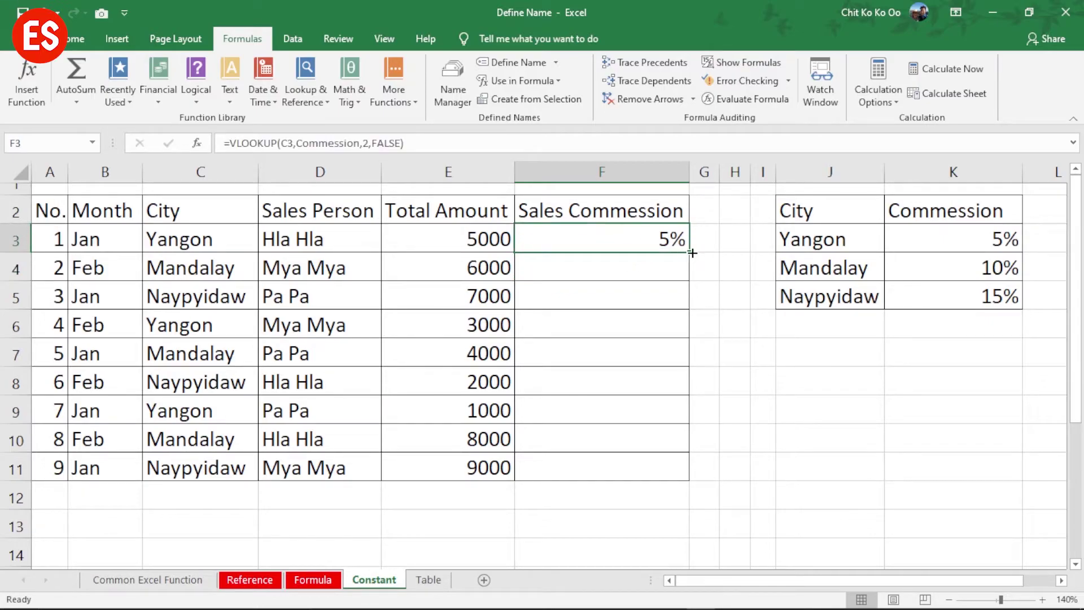
{"action": "left_click_drag", "start_coordinate": [691, 251], "coordinate": [691, 482]}
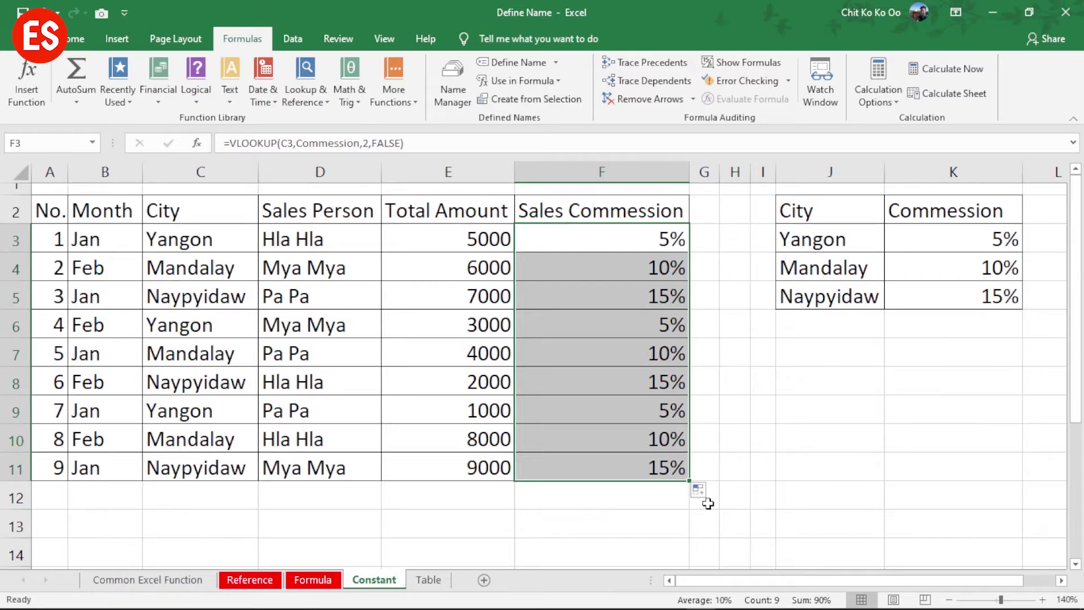
Reselect J2:K5 to check its Commession range name, dismissing the Quick Analysis suggestions
{"action": "left_click_drag", "start_coordinate": [806, 213], "coordinate": [923, 291]}
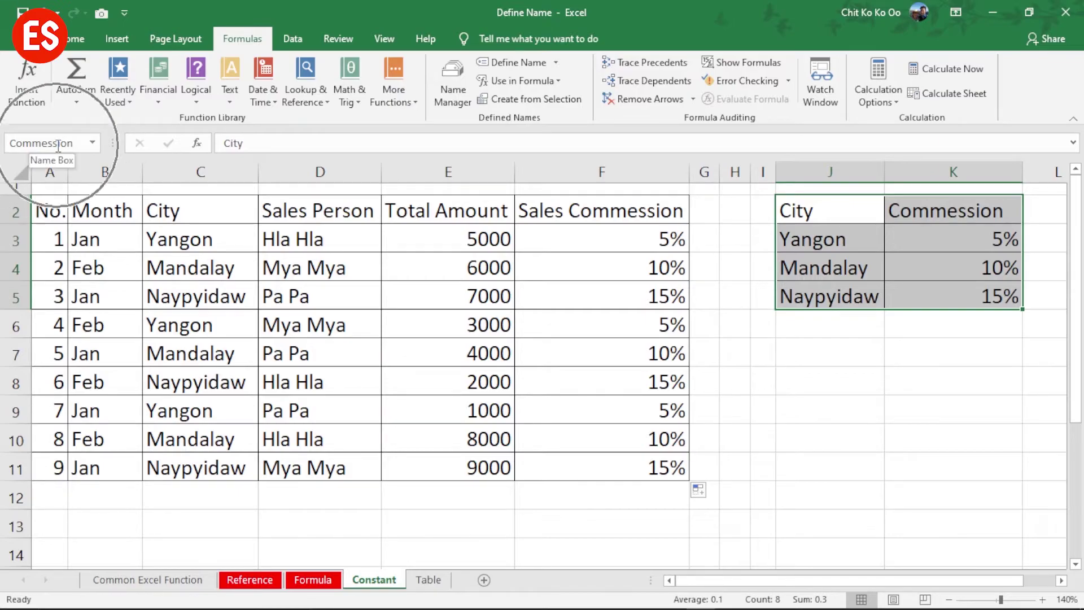
{"action": "key", "text": "ctrl+q"}
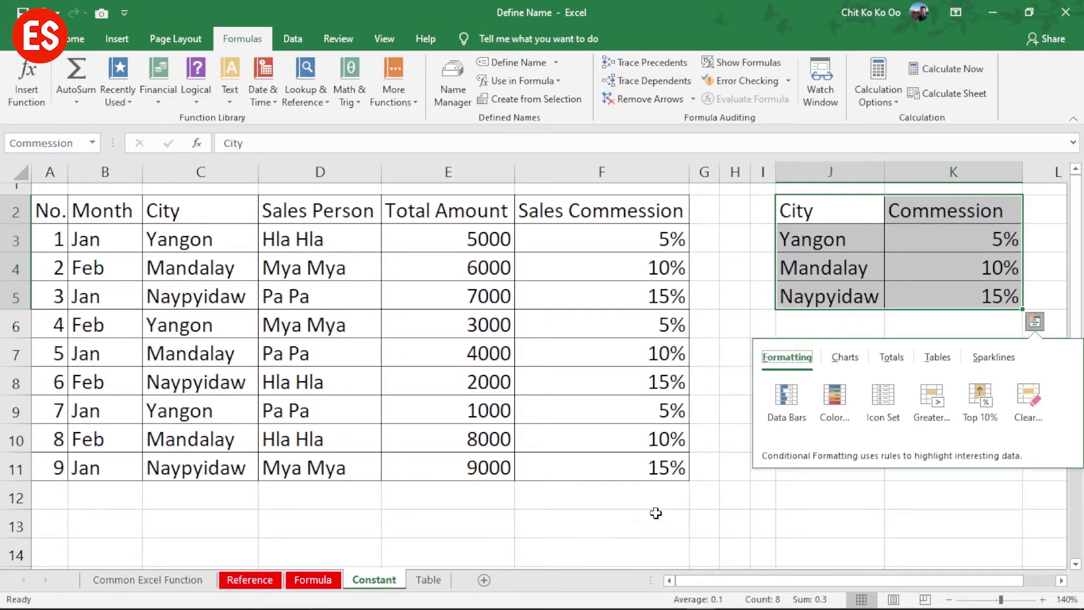
{"action": "left_click", "coordinate": [656, 514]}
{"action": "left_click", "coordinate": [853, 416]}
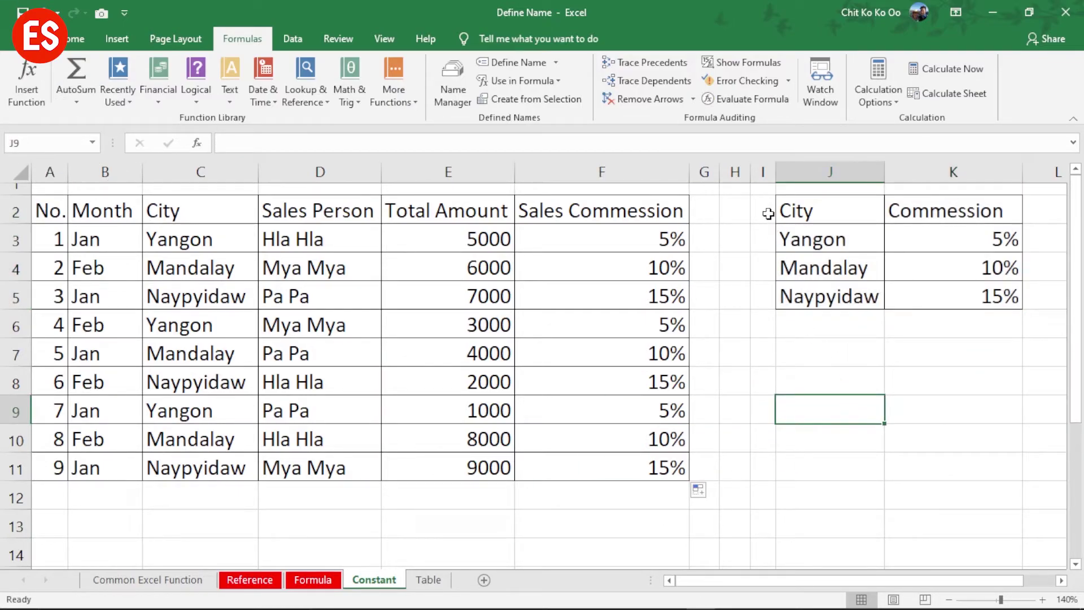
{"action": "left_click_drag", "start_coordinate": [796, 215], "coordinate": [926, 297]}
{"action": "left_click", "coordinate": [920, 380]}
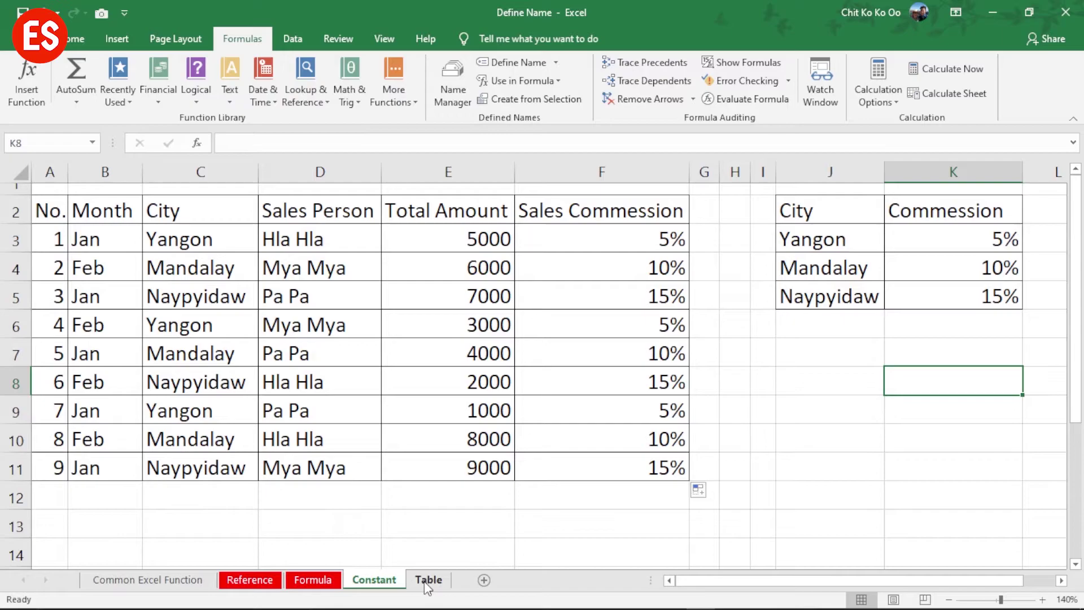
Switch to the Table sheet and select cells in the sales table to reach its Table Name setting
{"action": "left_click", "coordinate": [424, 581]}
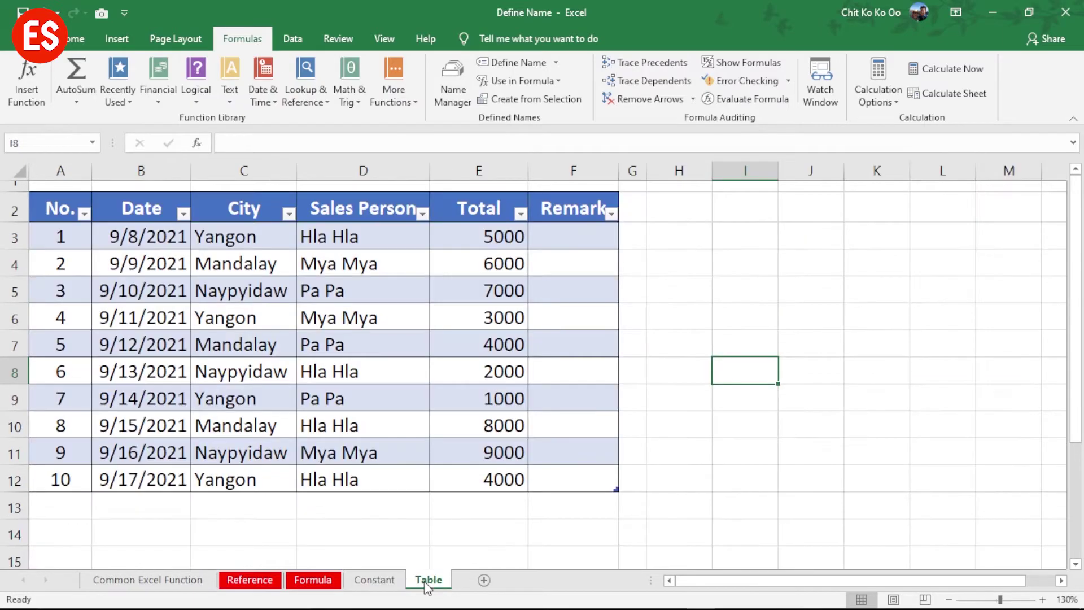
{"action": "left_click", "coordinate": [392, 327]}
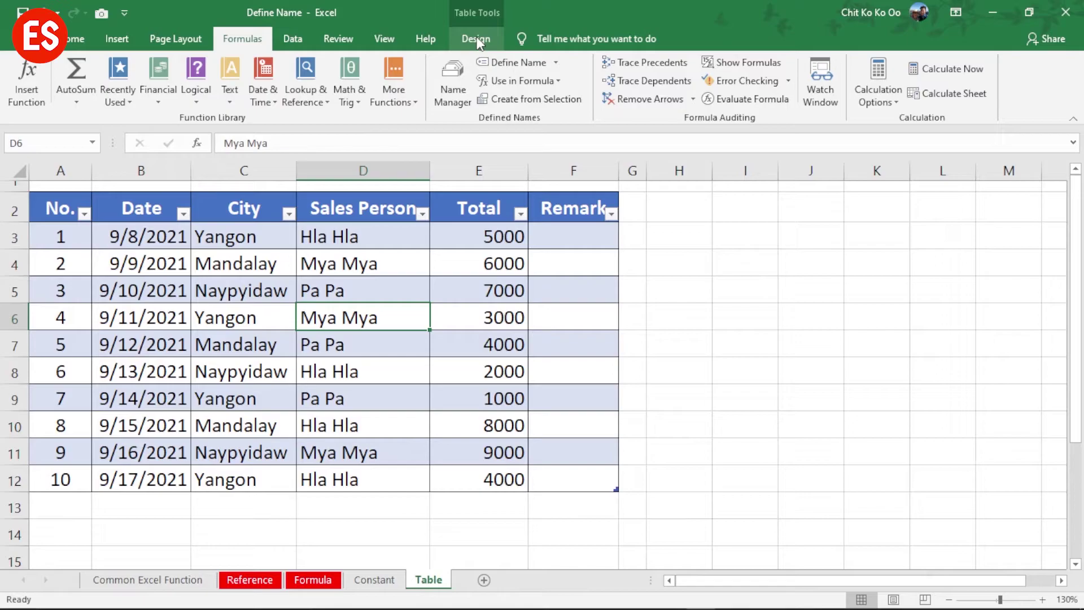
{"action": "left_click", "coordinate": [477, 40]}
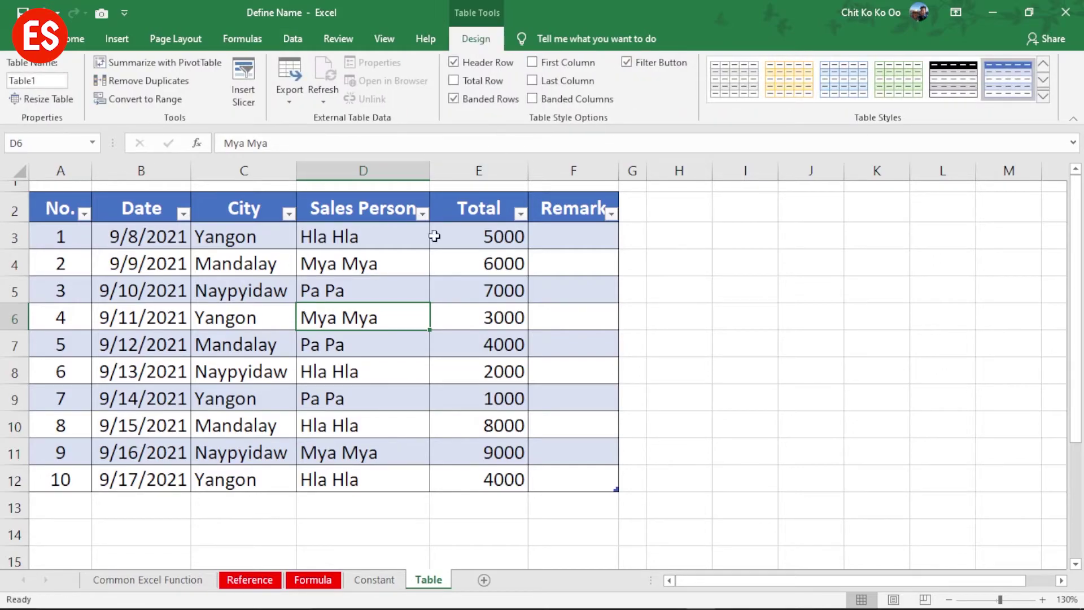
{"action": "left_click", "coordinate": [299, 366]}
{"action": "left_click", "coordinate": [136, 270]}
{"action": "left_click", "coordinate": [343, 344]}
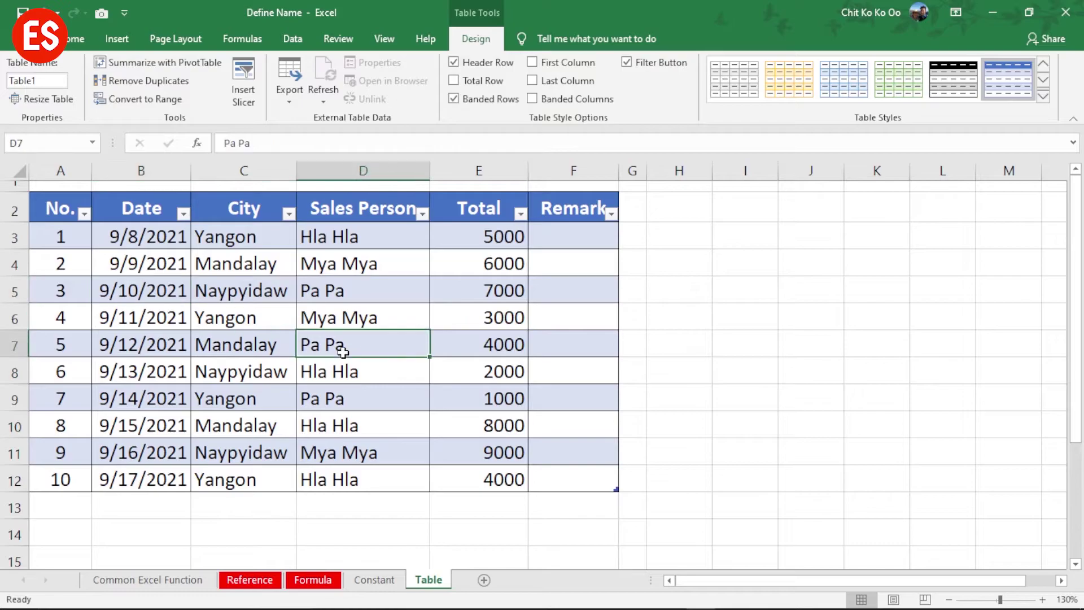
{"action": "left_click", "coordinate": [350, 371]}
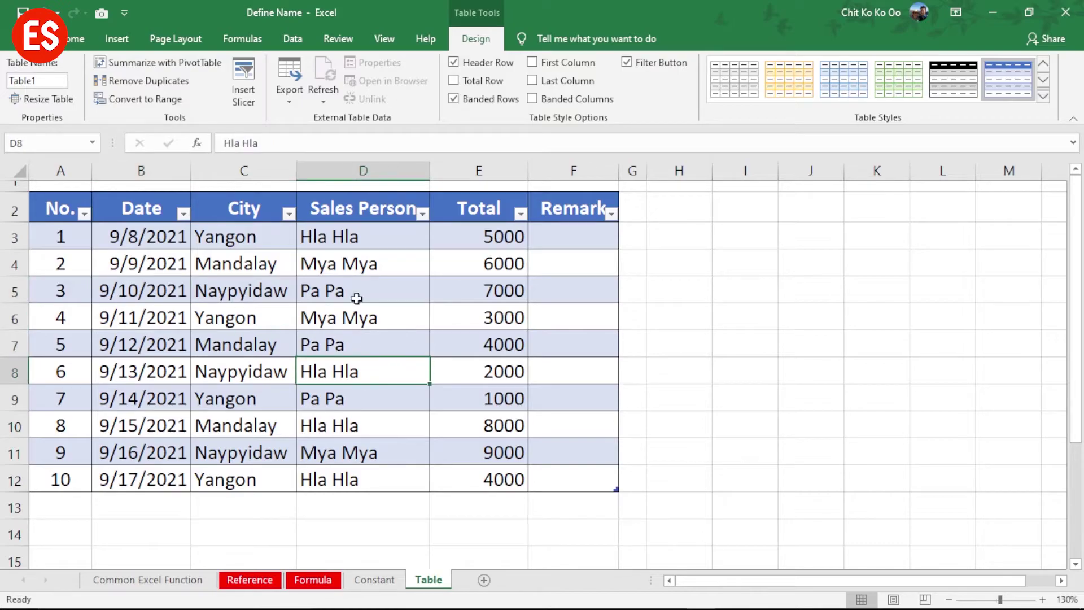
{"action": "left_click", "coordinate": [46, 80]}
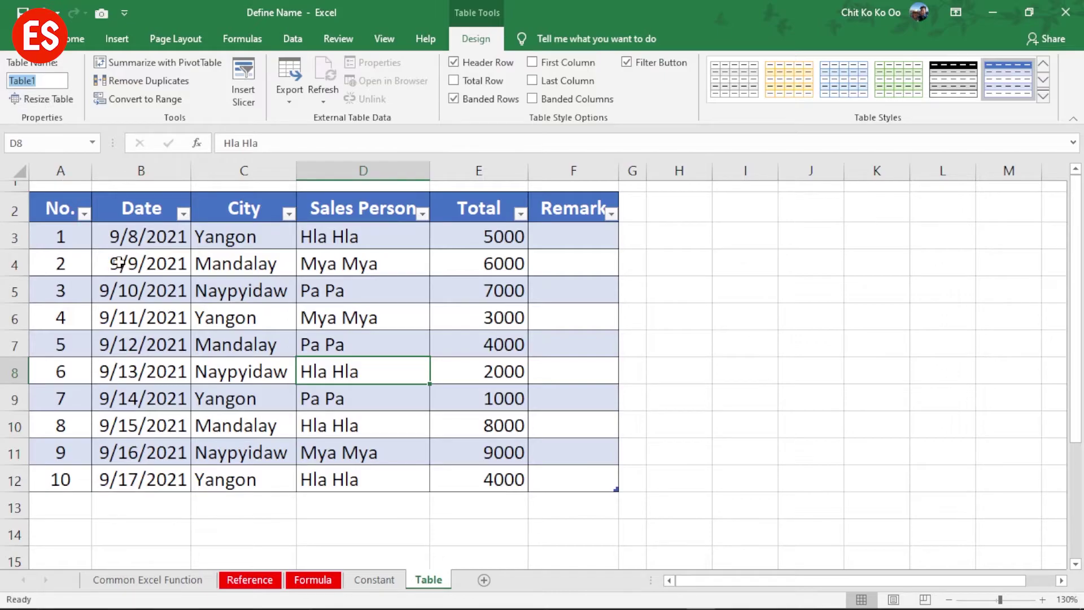
{"action": "left_click", "coordinate": [171, 290]}
{"action": "left_click", "coordinate": [350, 395]}
{"action": "mouse_move", "coordinate": [125, 315]}
{"action": "left_mouse_down"}
{"action": "mouse_move", "coordinate": [280, 303]}
{"action": "mouse_move", "coordinate": [454, 370]}
{"action": "left_mouse_up"}
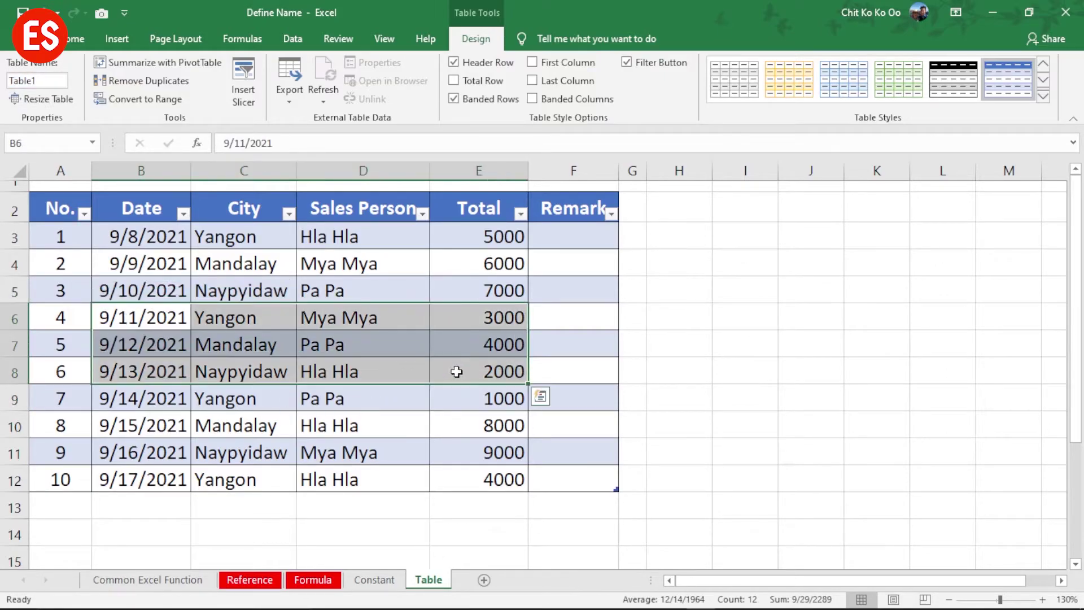
{"action": "left_click", "coordinate": [500, 417]}
{"action": "left_click", "coordinate": [553, 394]}
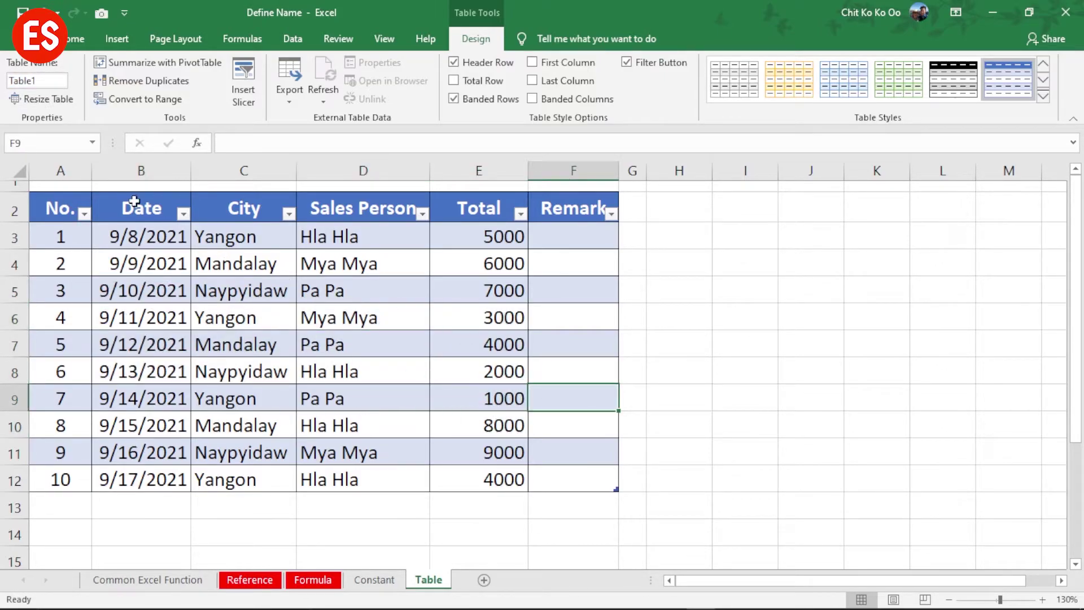
Rename Table1 to Saleslist, correcting the misspelled SalesLsit
{"action": "left_click", "coordinate": [40, 80]}
{"action": "type", "text": "SalesLsit"}
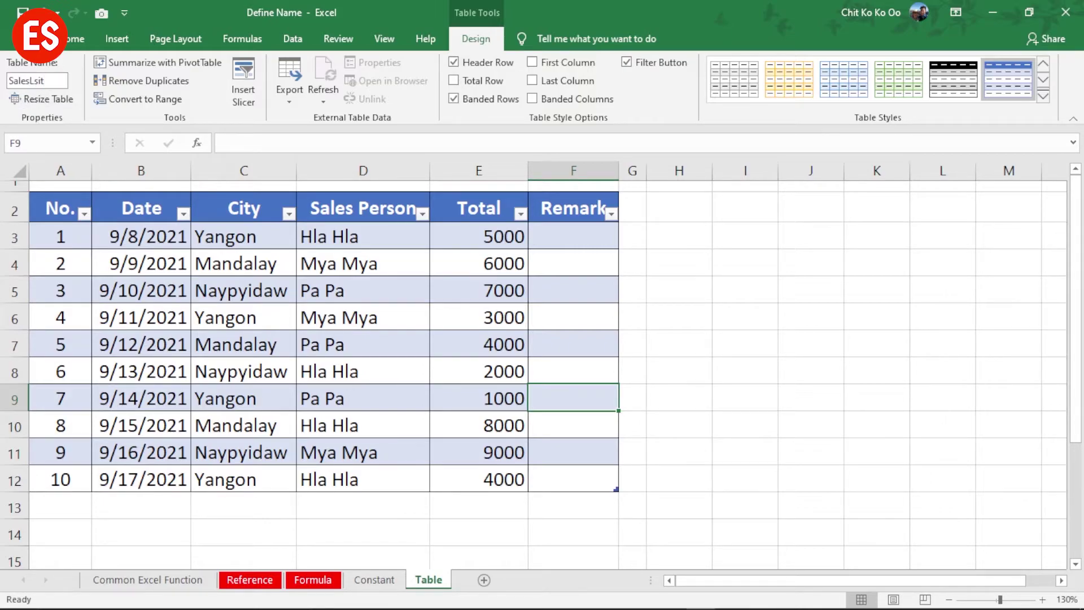
{"action": "left_click", "coordinate": [302, 325]}
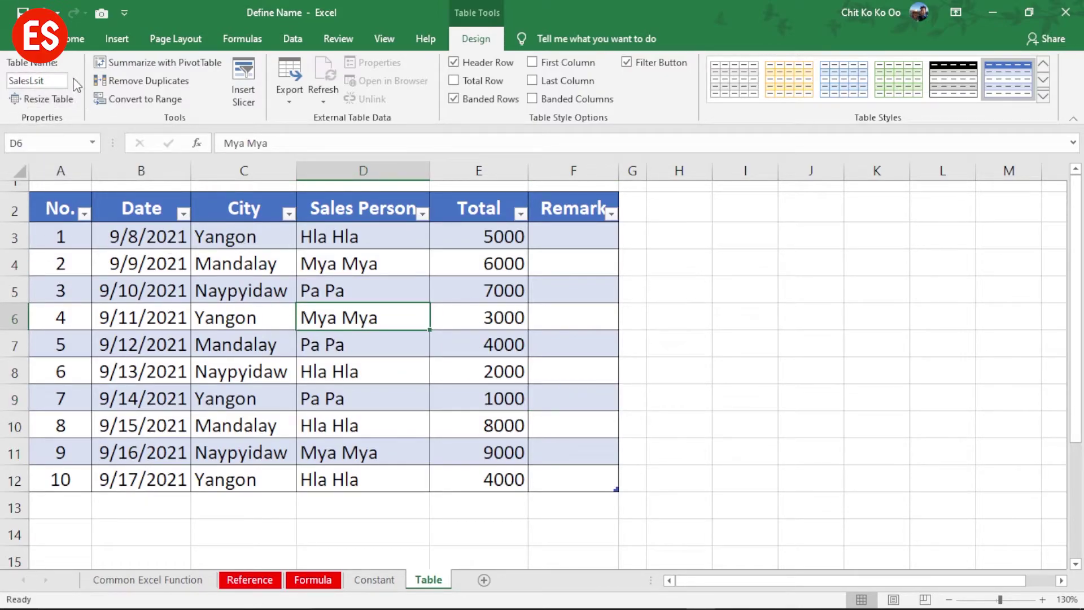
{"action": "left_click", "coordinate": [55, 80]}
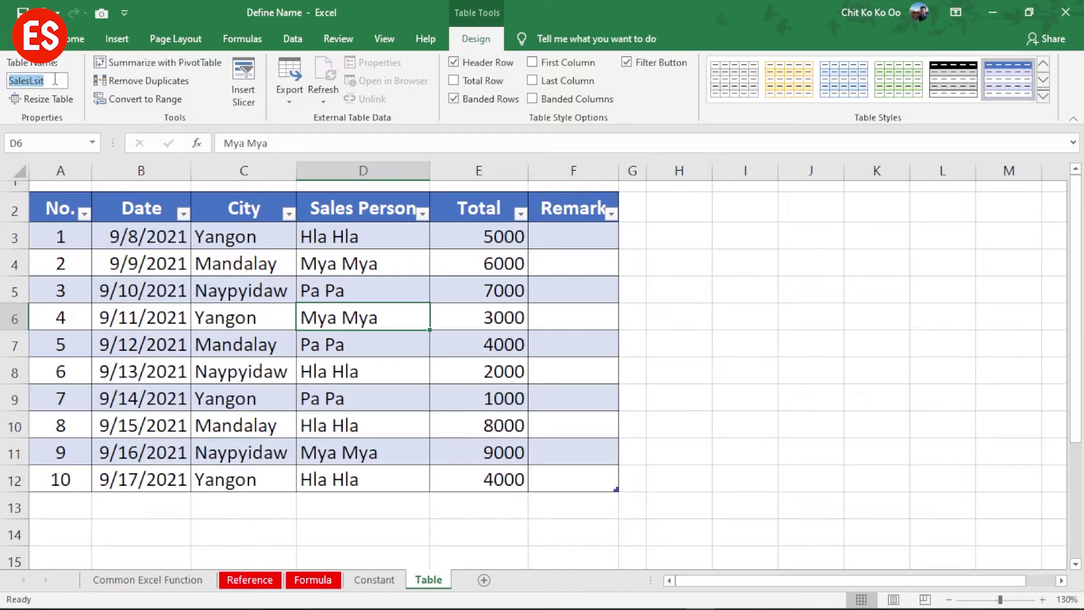
{"action": "type", "text": "Sale"}
{"action": "left_click", "coordinate": [252, 370]}
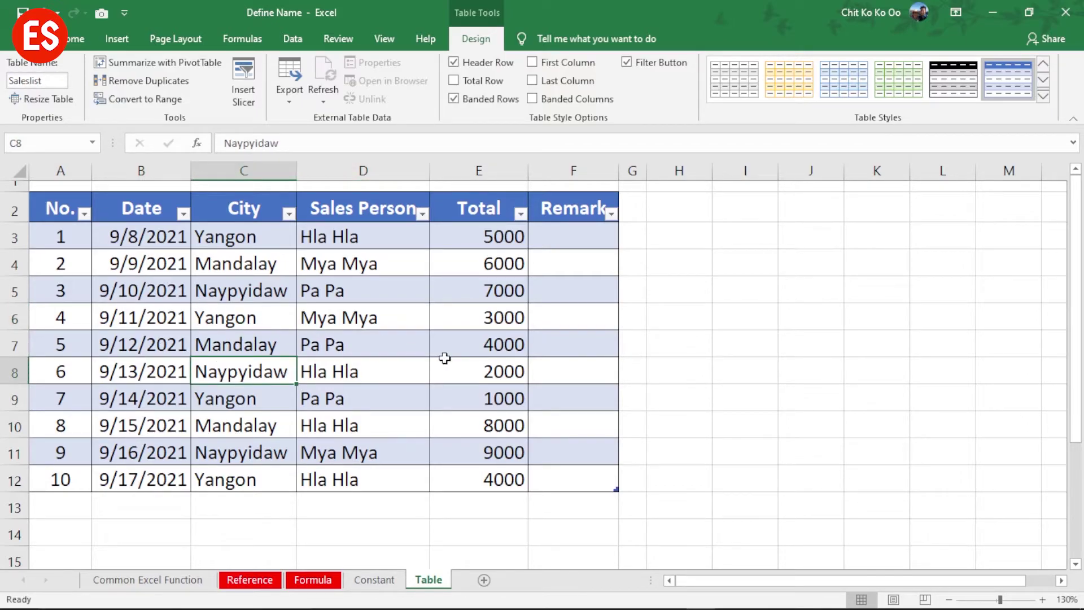
Check the first Sales Person and City entries, then select empty cell H3
{"action": "left_click", "coordinate": [389, 361]}
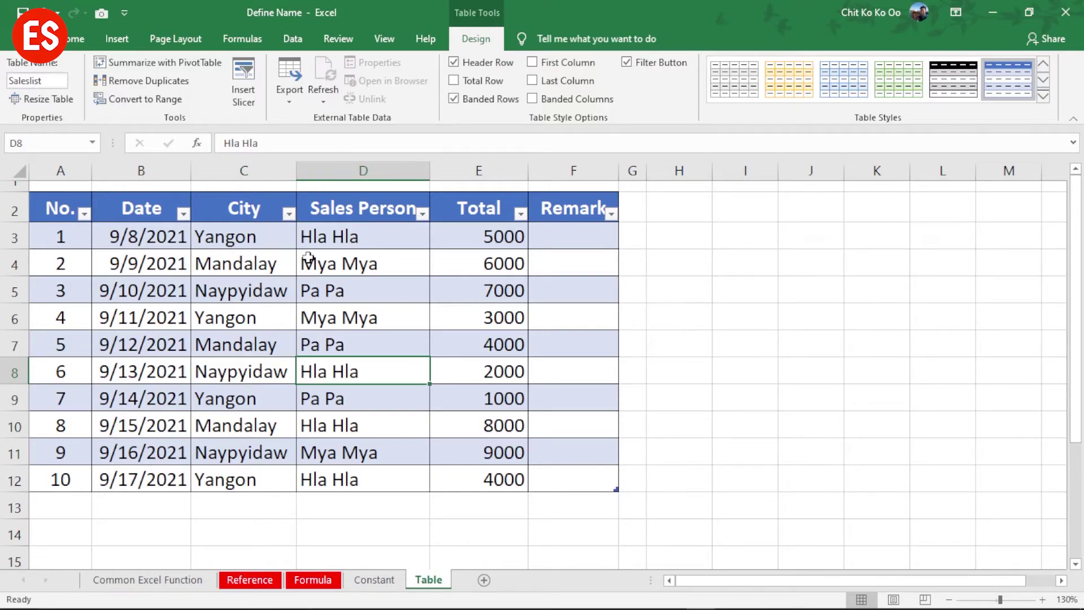
{"action": "left_click", "coordinate": [369, 242]}
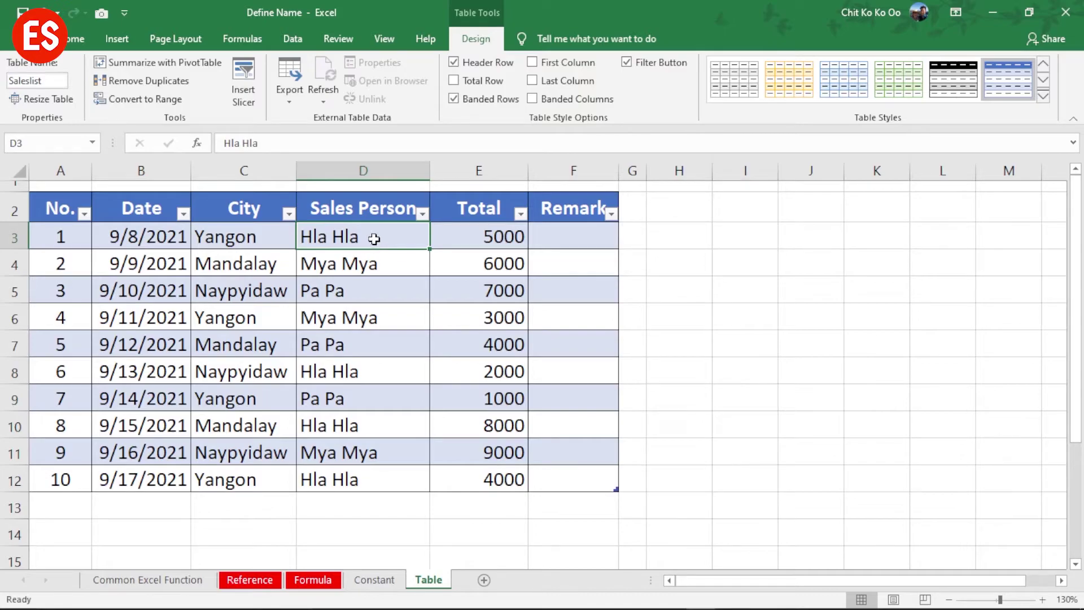
{"action": "left_click", "coordinate": [257, 242]}
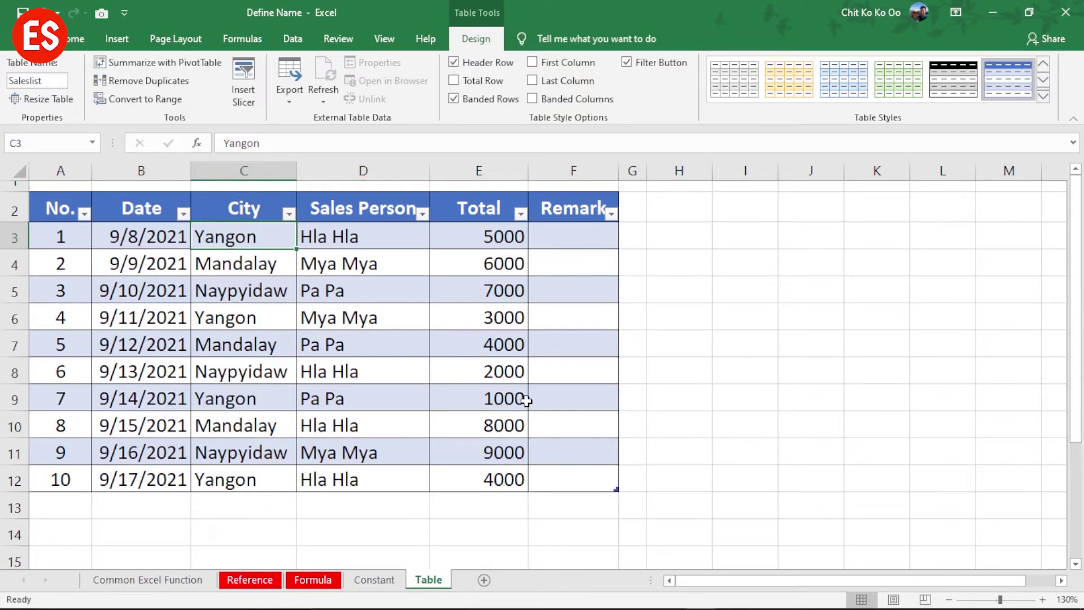
{"action": "left_click", "coordinate": [683, 239]}
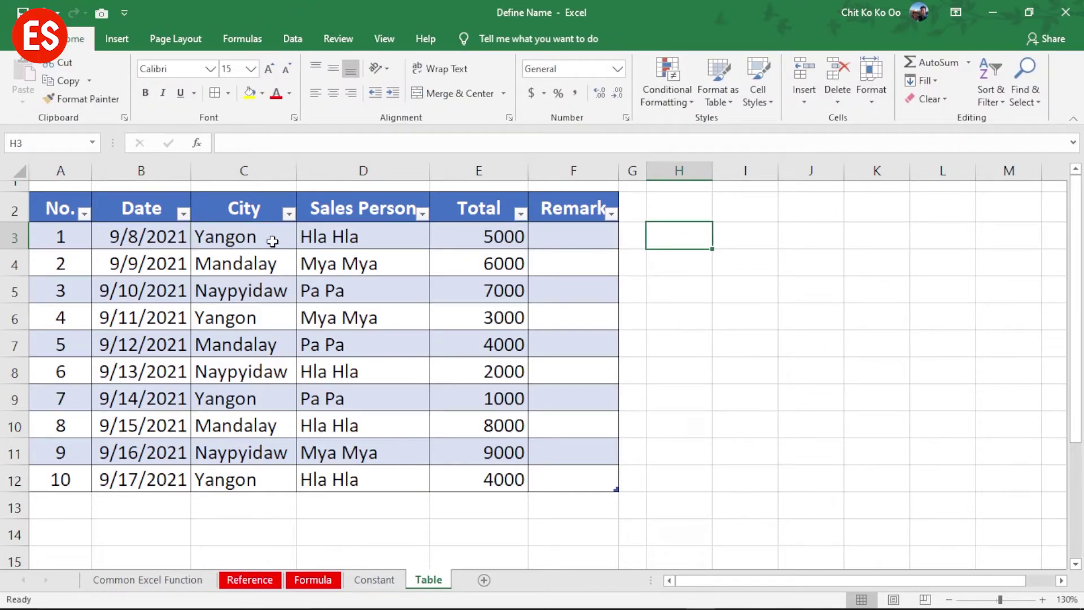
Review the first and last City, Sales Person and Total entries of the Saleslist table
{"action": "left_click", "coordinate": [325, 240]}
{"action": "left_click", "coordinate": [228, 241]}
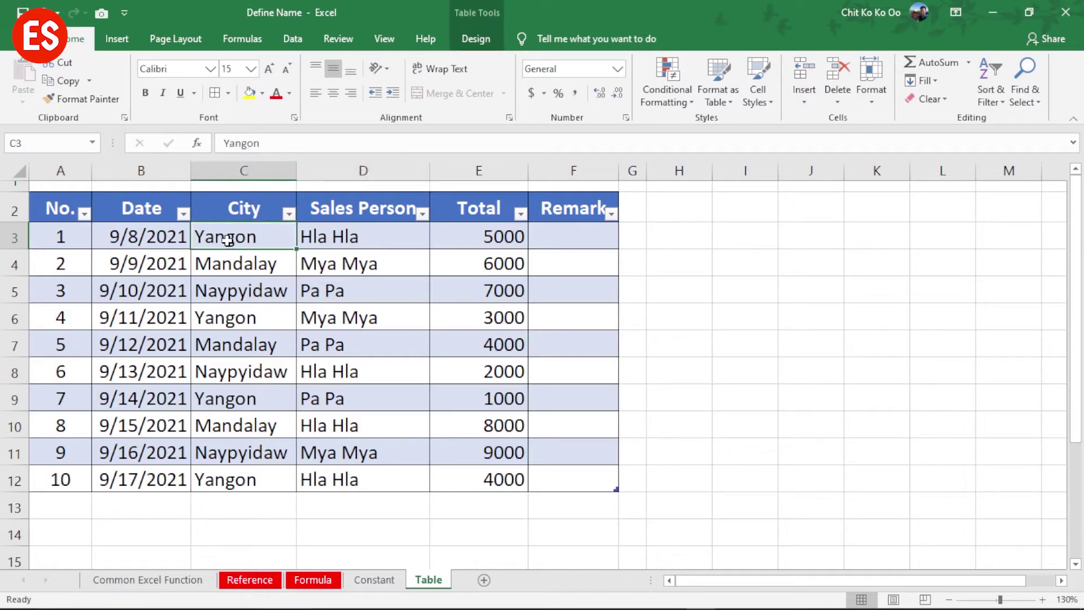
{"action": "left_click", "coordinate": [467, 243]}
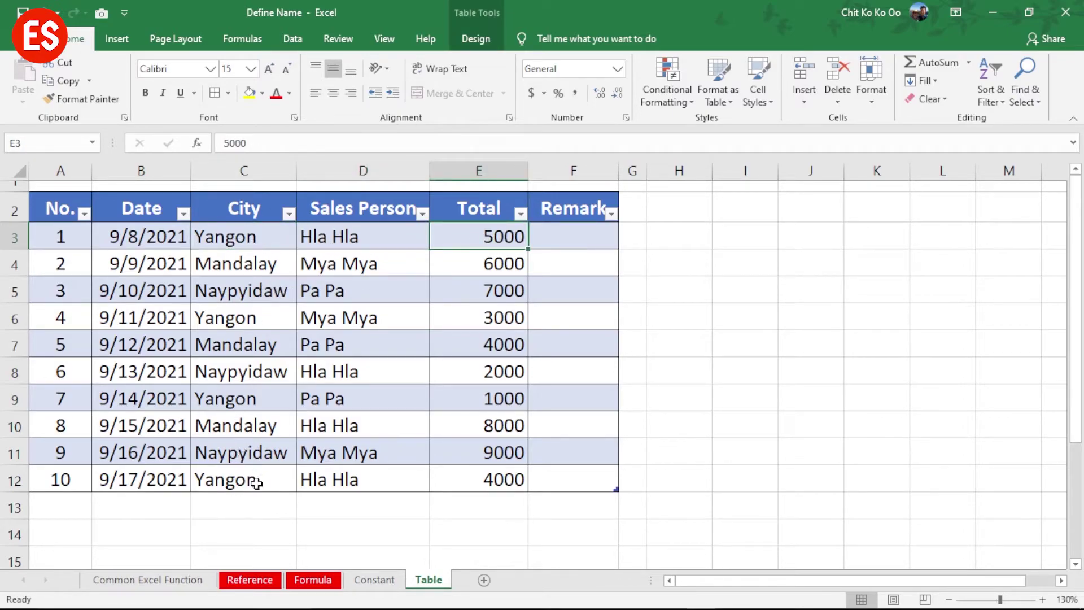
{"action": "left_click", "coordinate": [337, 476]}
{"action": "left_click", "coordinate": [248, 483]}
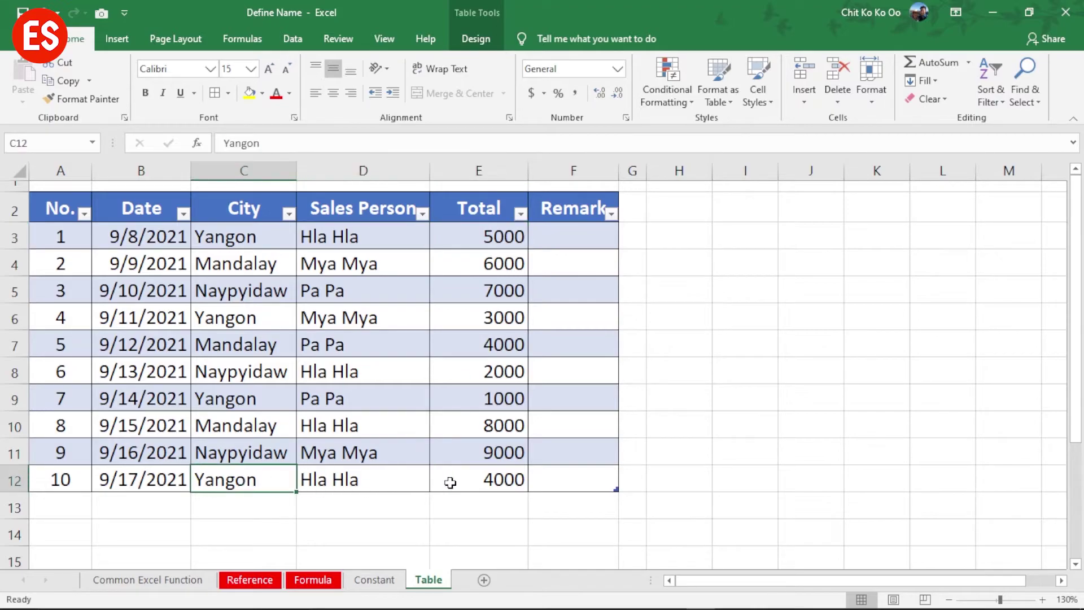
{"action": "left_click", "coordinate": [449, 482]}
{"action": "left_click", "coordinate": [696, 271]}
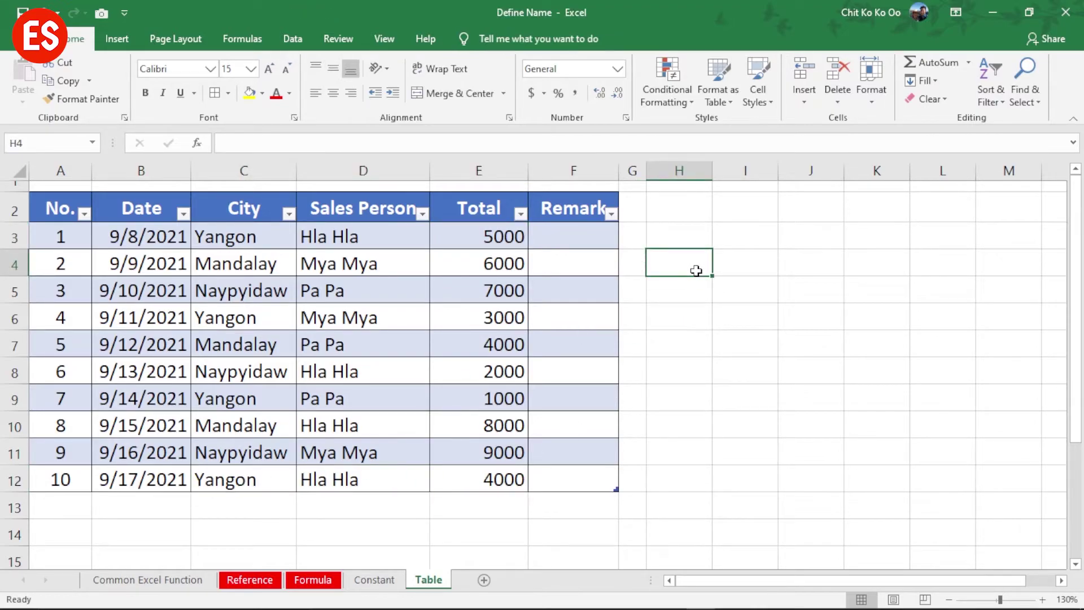
Start a =SUMIFS( formula in cell H3
{"action": "left_click", "coordinate": [686, 240]}
{"action": "type", "text": "="}
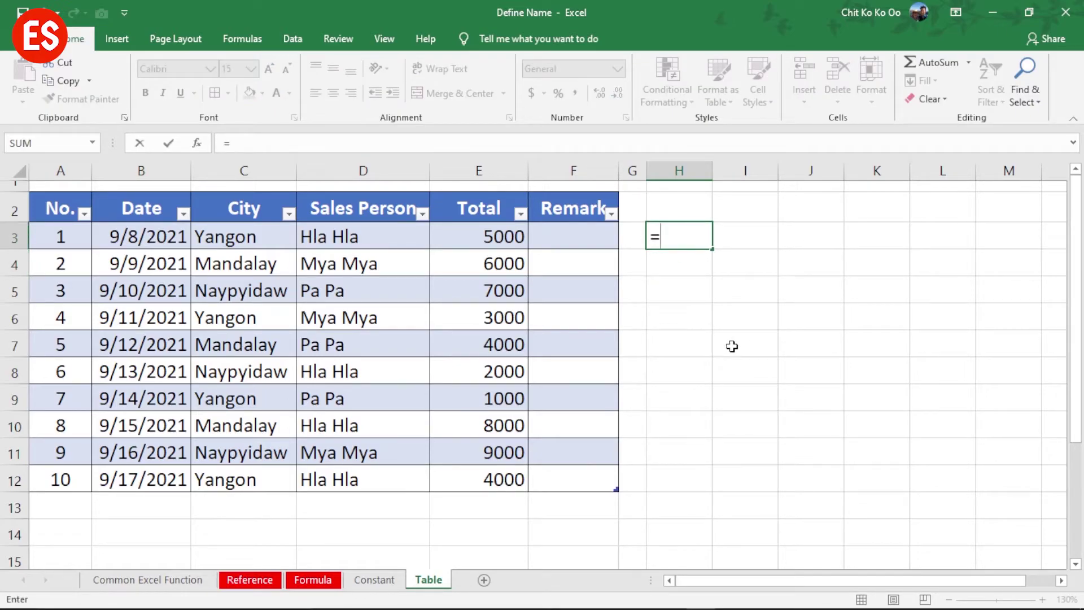
{"action": "type", "text": "sumifs"}
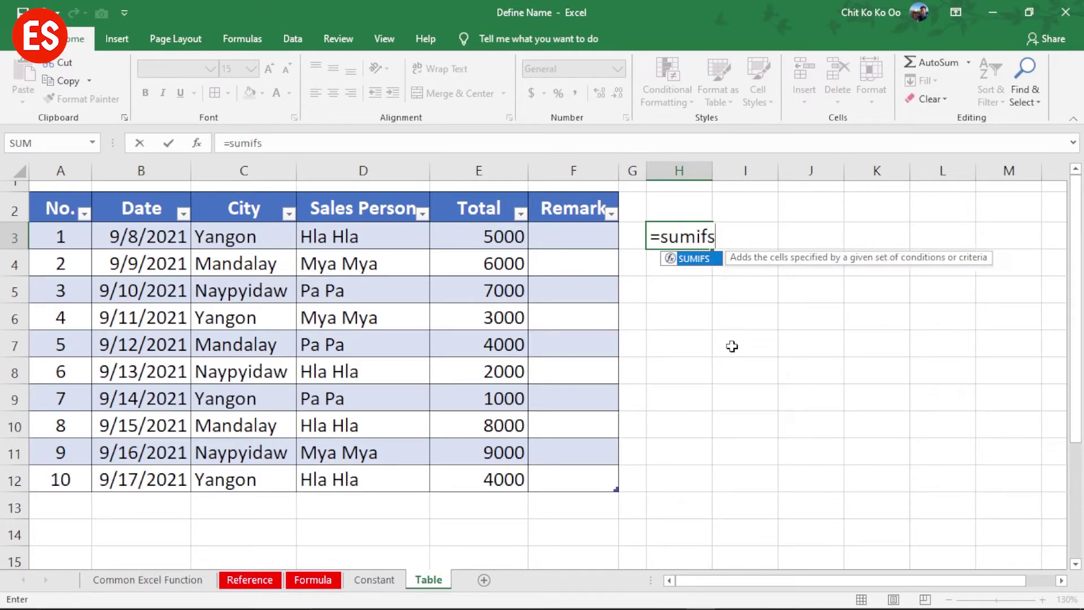
{"action": "key", "text": "Tab"}
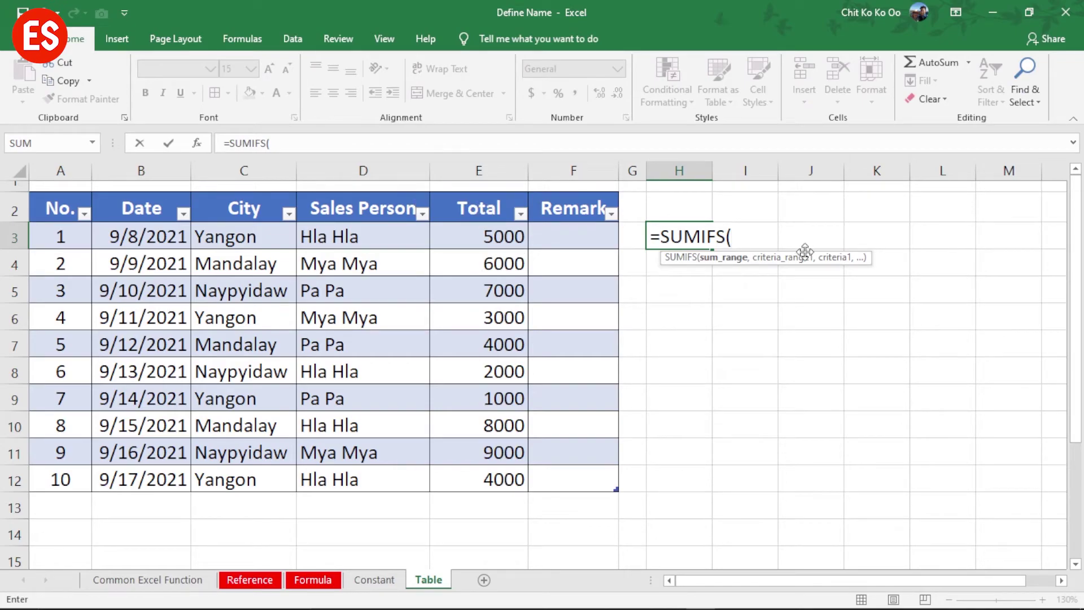
Enter Saleslist[Total] as the sum range of the SUMIFS formula in H3
{"action": "type", "text": "s"}
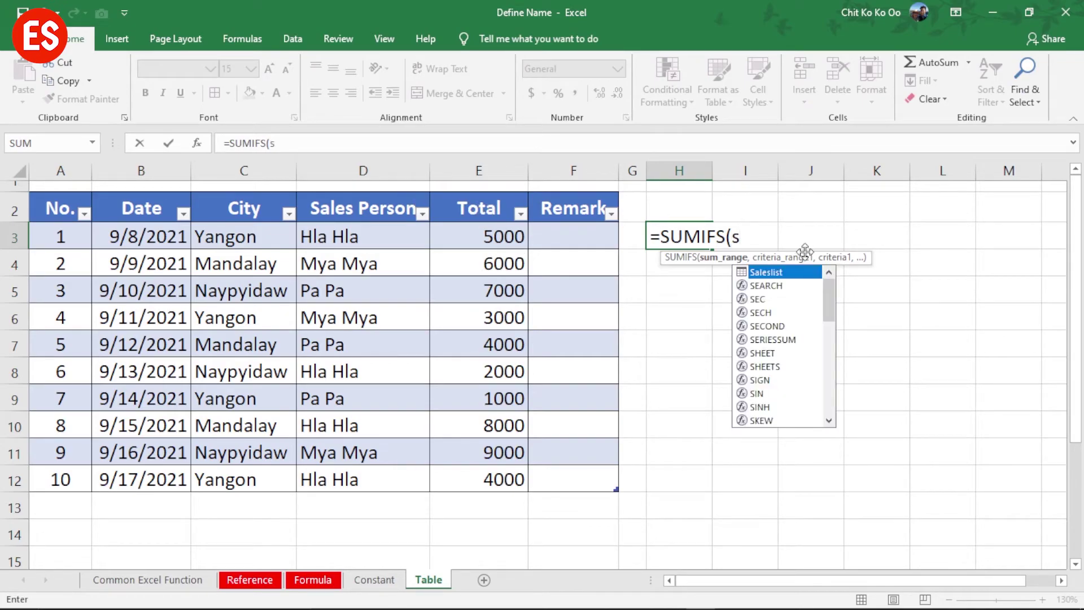
{"action": "type", "text": "al"}
{"action": "key", "text": "Tab"}
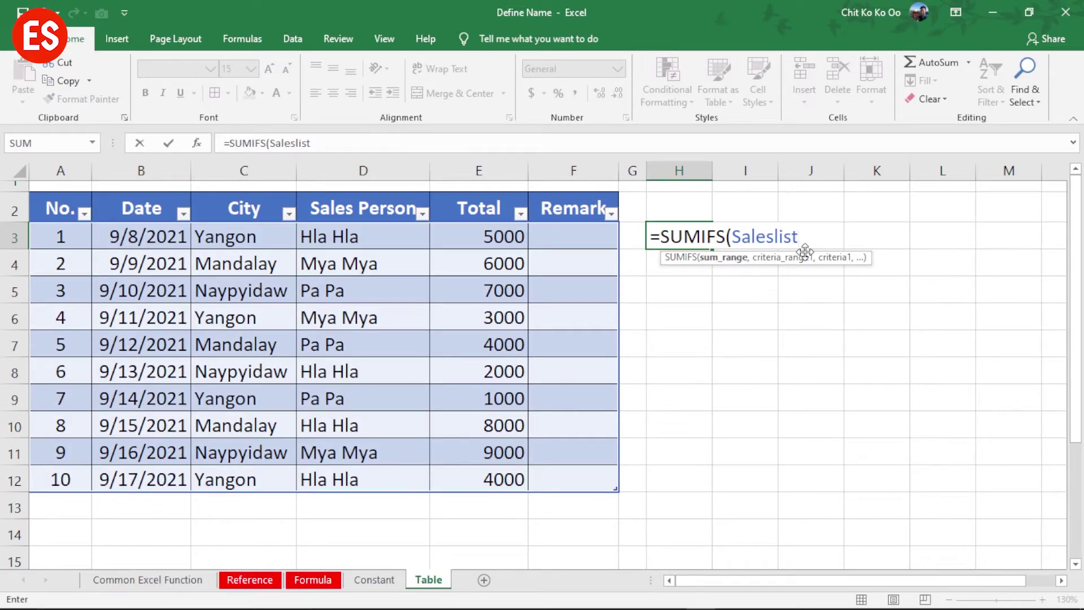
{"action": "type", "text": "["}
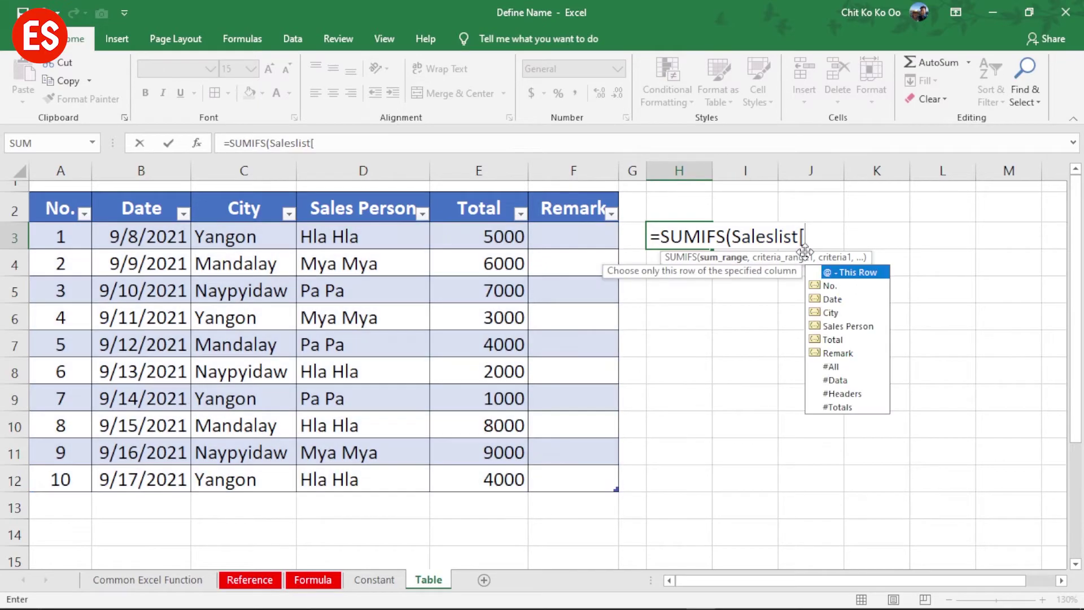
{"action": "key", "text": "Down"}
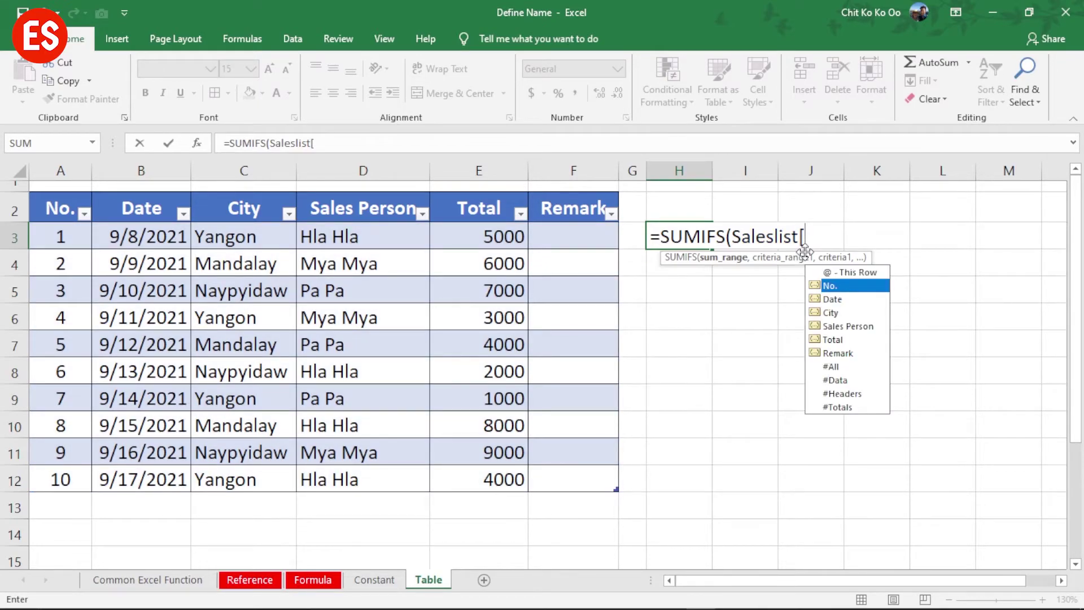
{"action": "key", "text": "Down"}
{"action": "key", "text": "Down"}
{"action": "key", "text": "Down"}
{"action": "key", "text": "Down"}
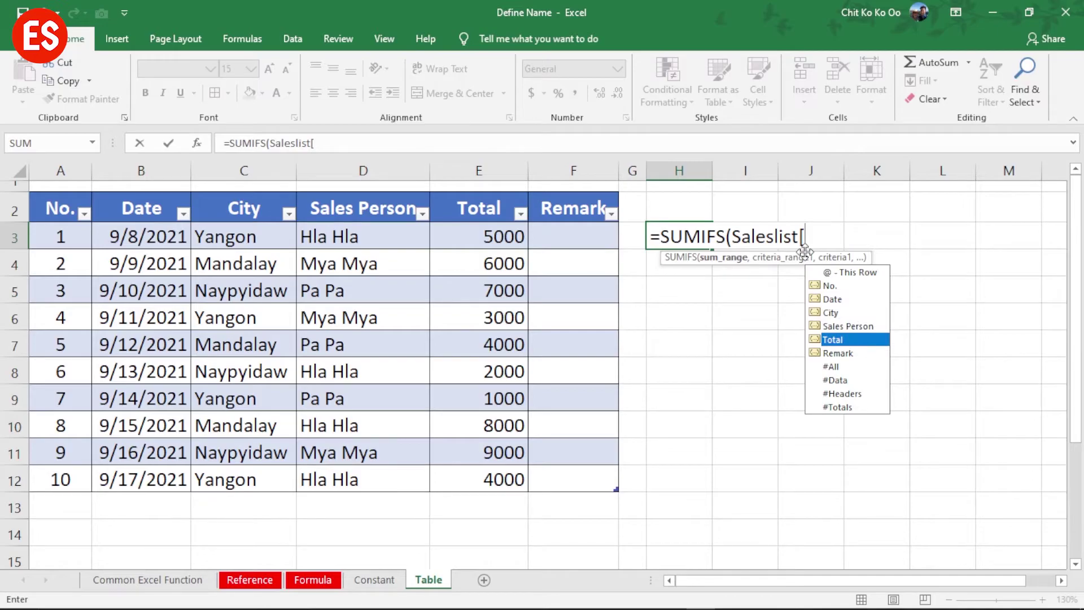
{"action": "key", "text": "Up"}
{"action": "key", "text": "Up"}
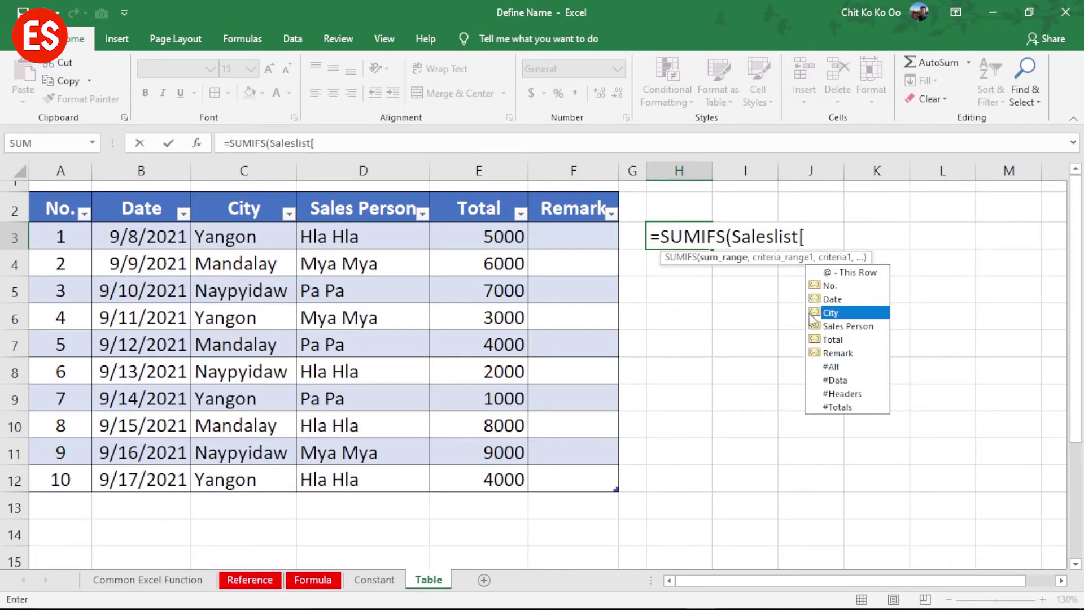
{"action": "key", "text": "Down"}
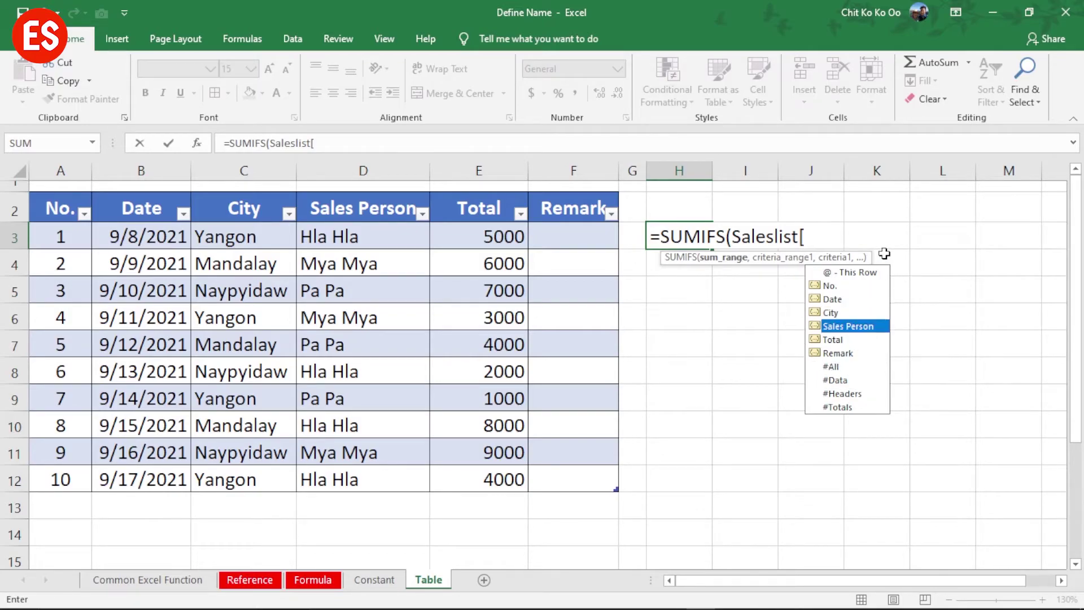
{"action": "key", "text": "Down"}
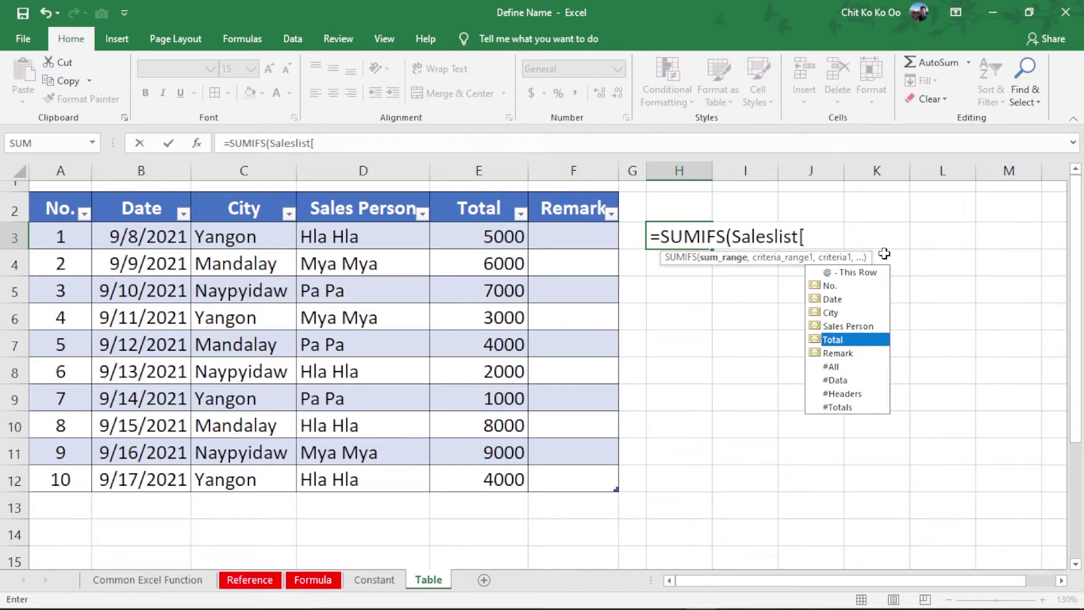
{"action": "key", "text": "Tab"}
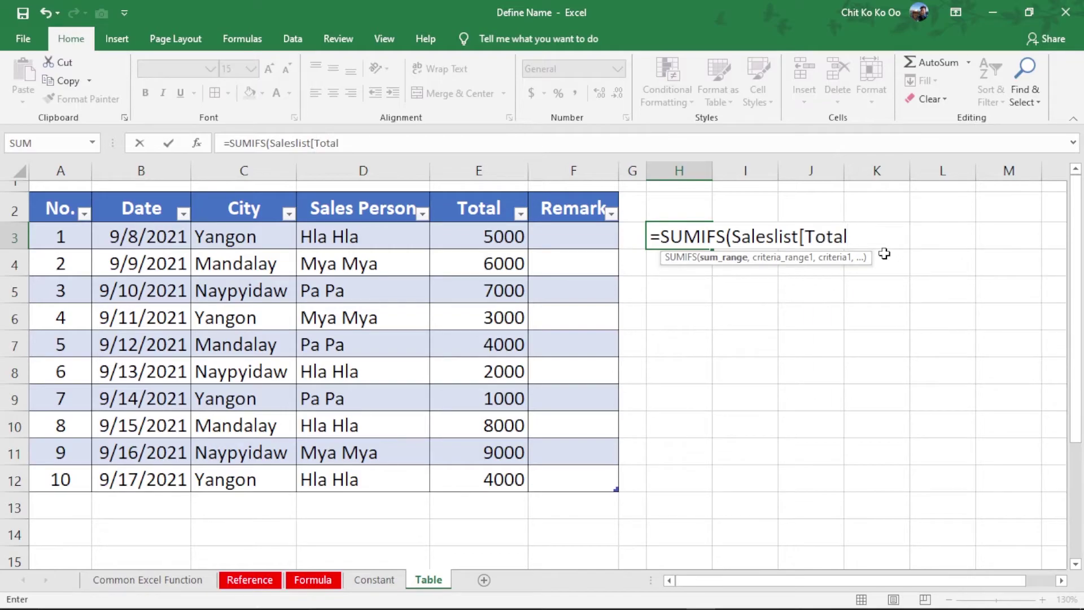
{"action": "type", "text": "]"}
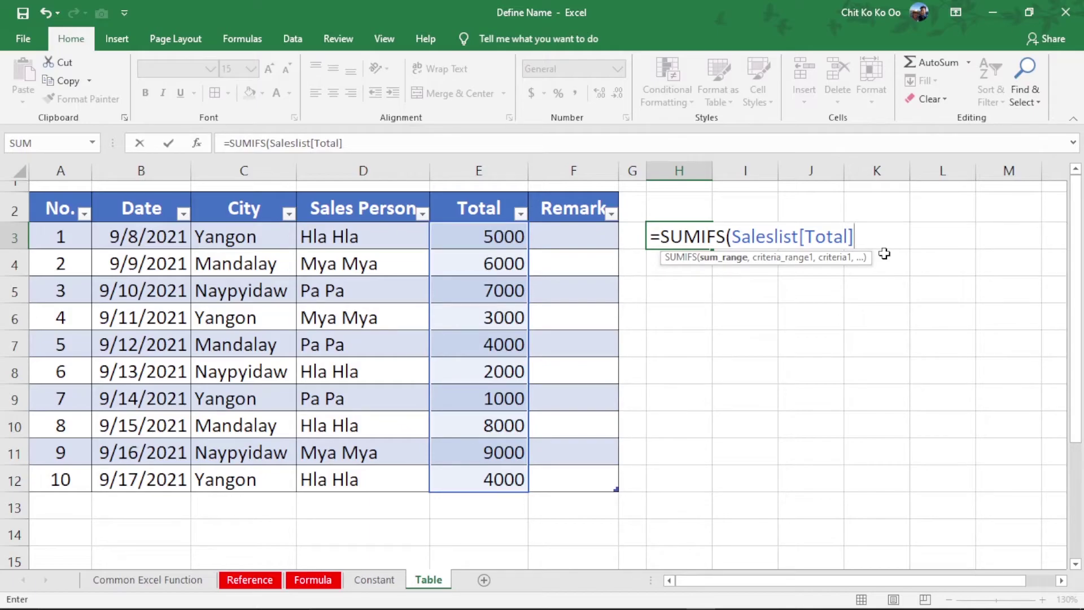
{"action": "type", "text": ","}
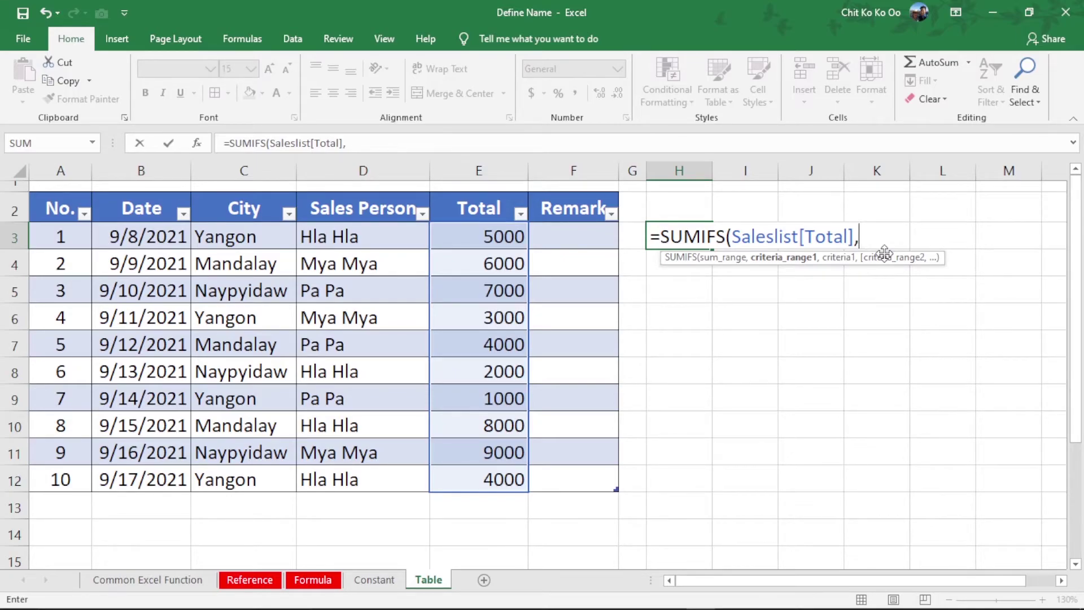
Add Saleslist[Sales Person] as the first criteria range after the sum range
{"action": "type", "text": "s"}
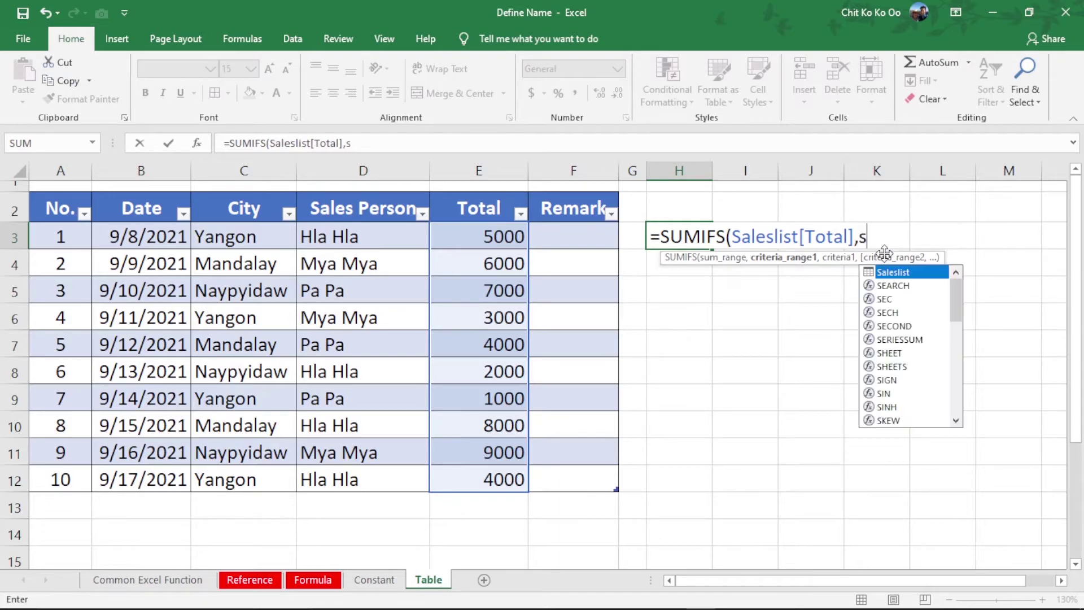
{"action": "key", "text": "Tab"}
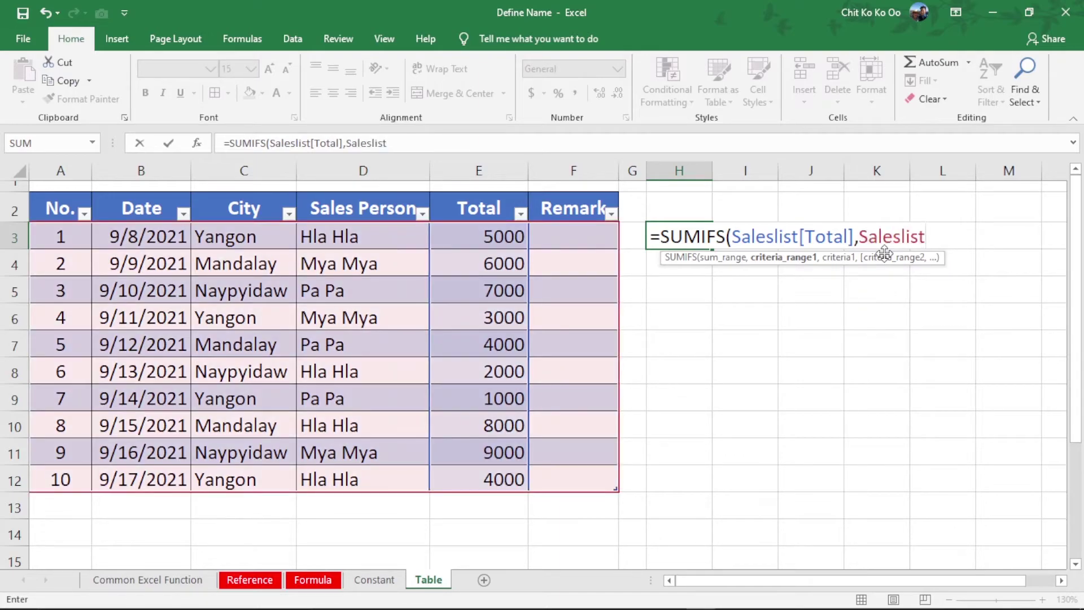
{"action": "type", "text": "["}
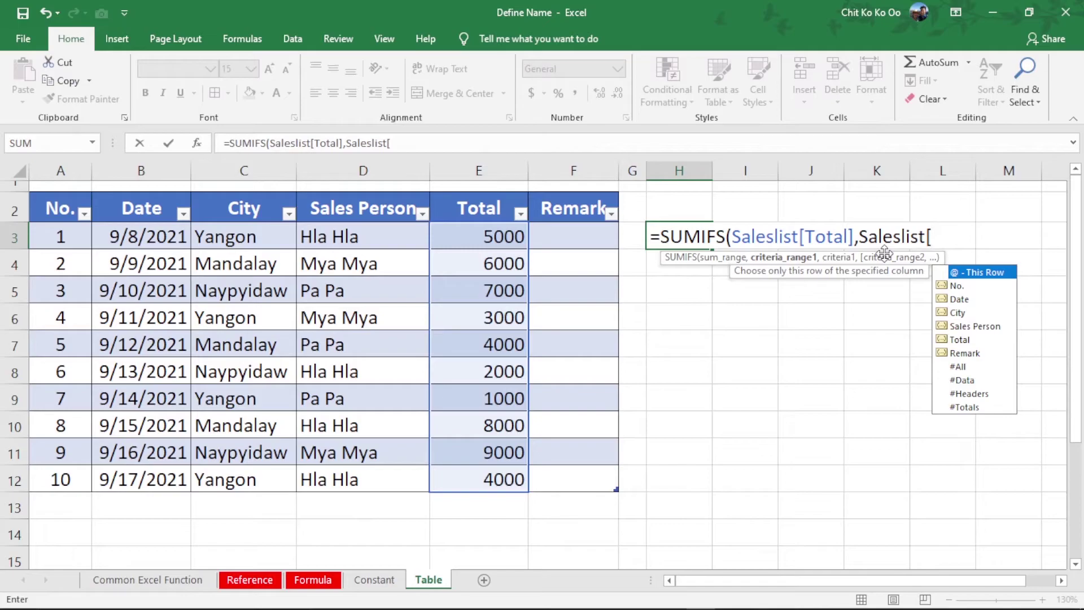
{"action": "key", "text": "Down"}
{"action": "key", "text": "Down"}
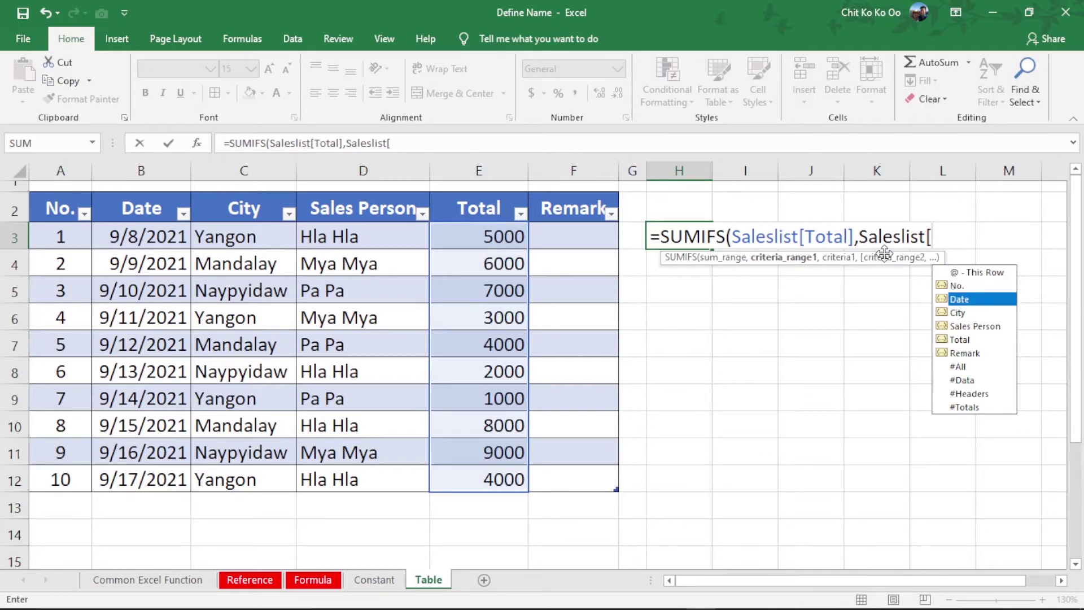
{"action": "key", "text": "Down"}
{"action": "key", "text": "Down"}
{"action": "key", "text": "Tab"}
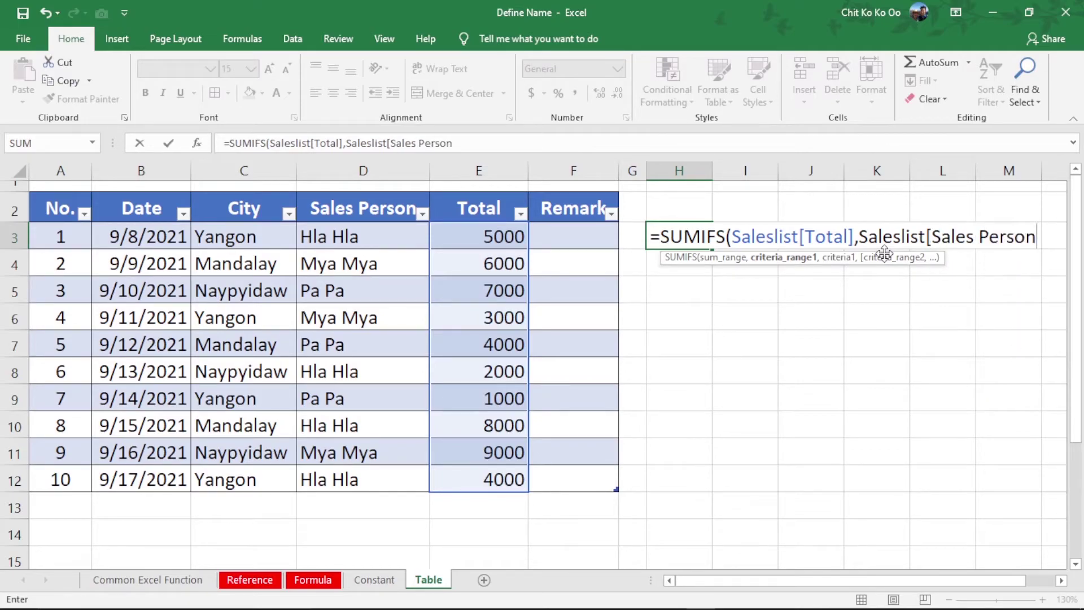
{"action": "type", "text": "]"}
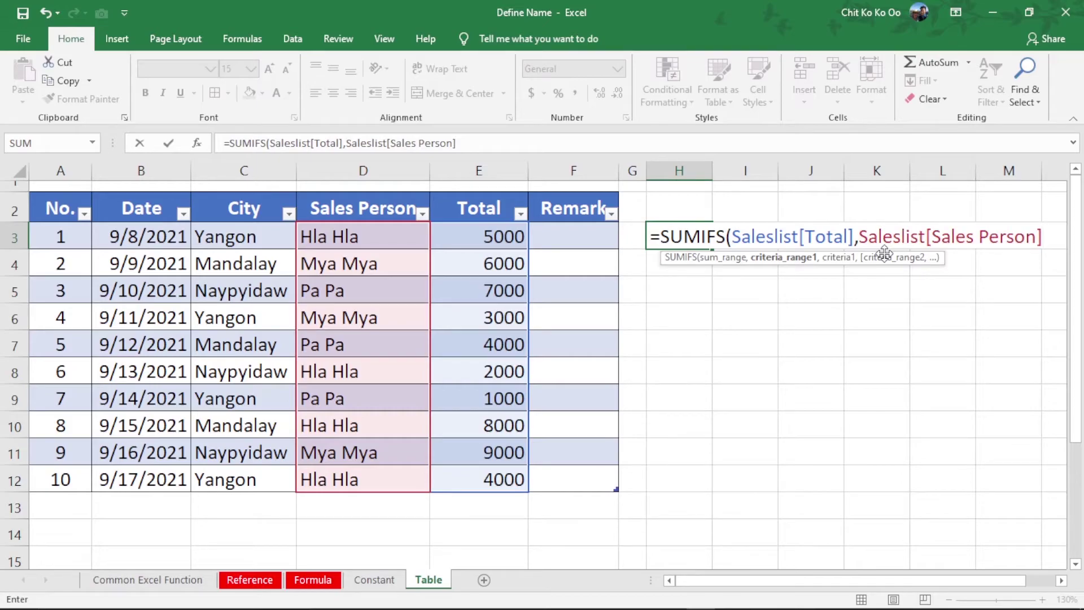
{"action": "type", "text": ","}
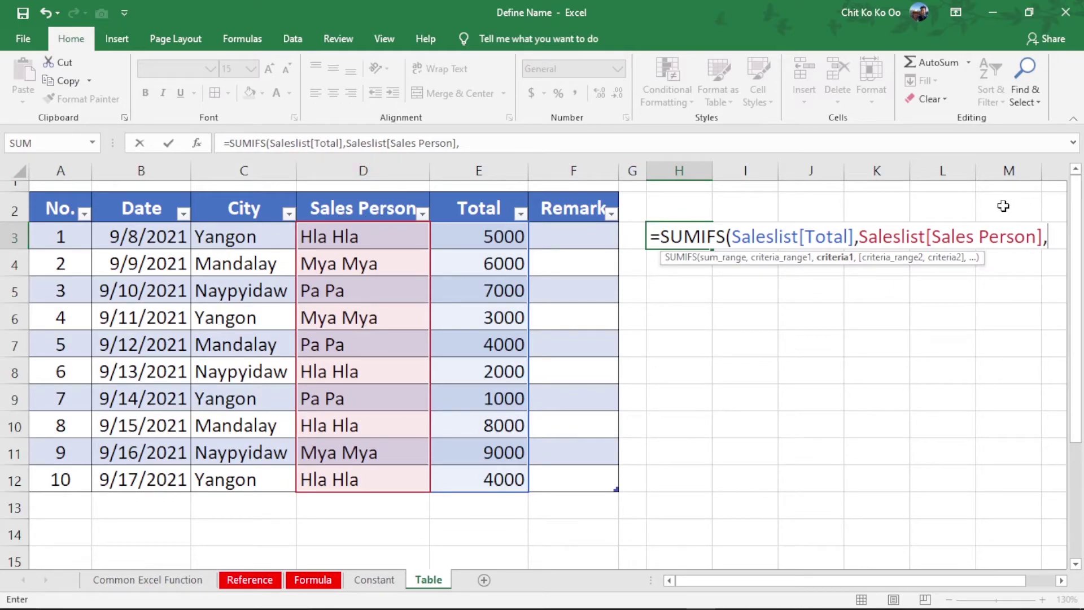
Add D3 as the first criterion, then Saleslist[City] as the second criteria range
{"action": "type", "text": "D3"}
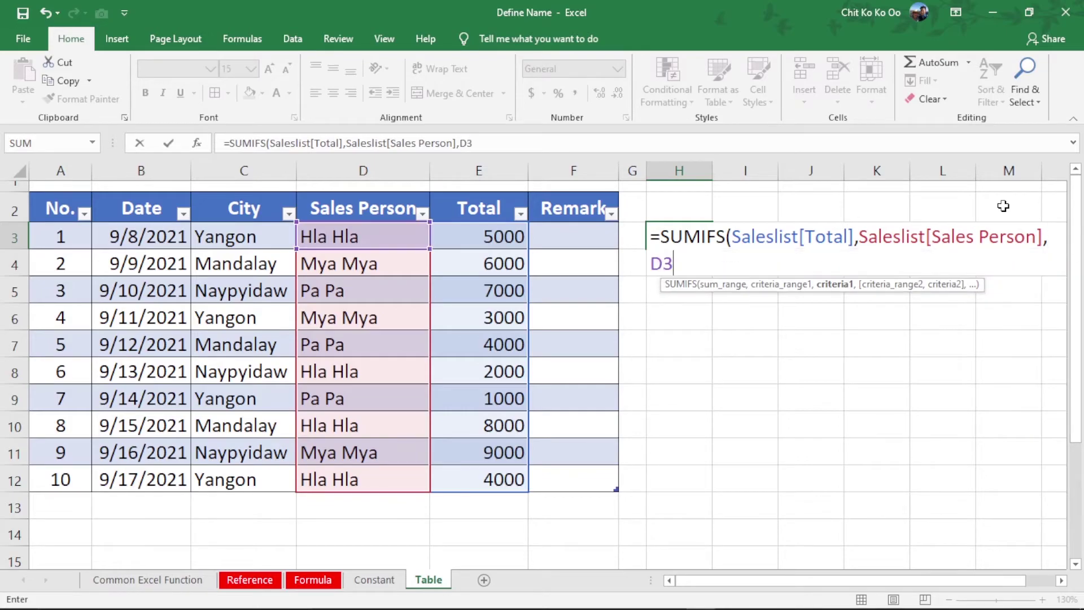
{"action": "type", "text": ","}
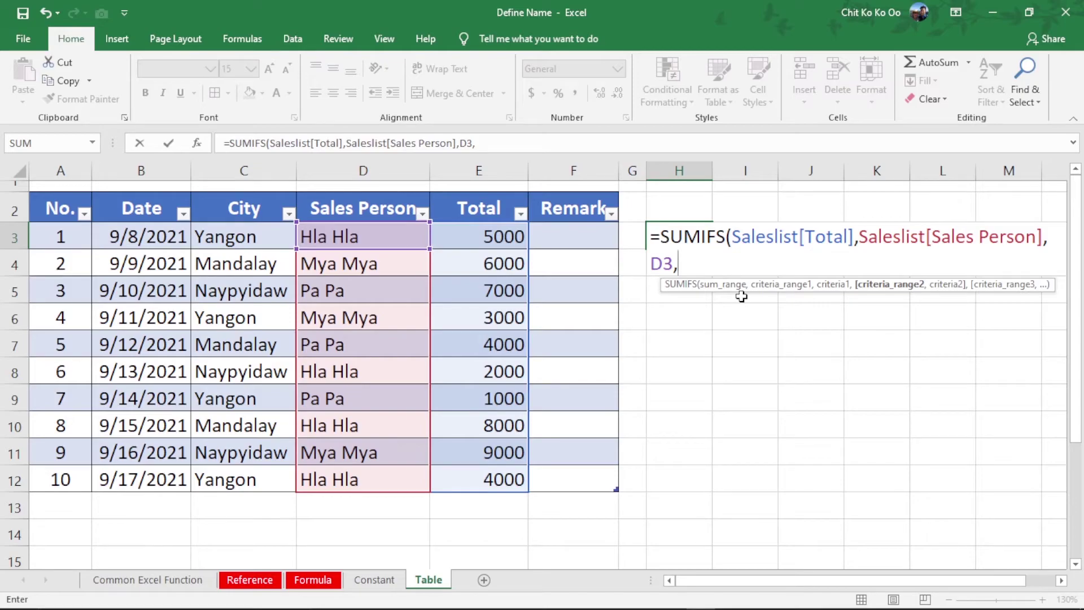
{"action": "type", "text": "st[Sale"}
{"action": "key", "text": "Tab"}
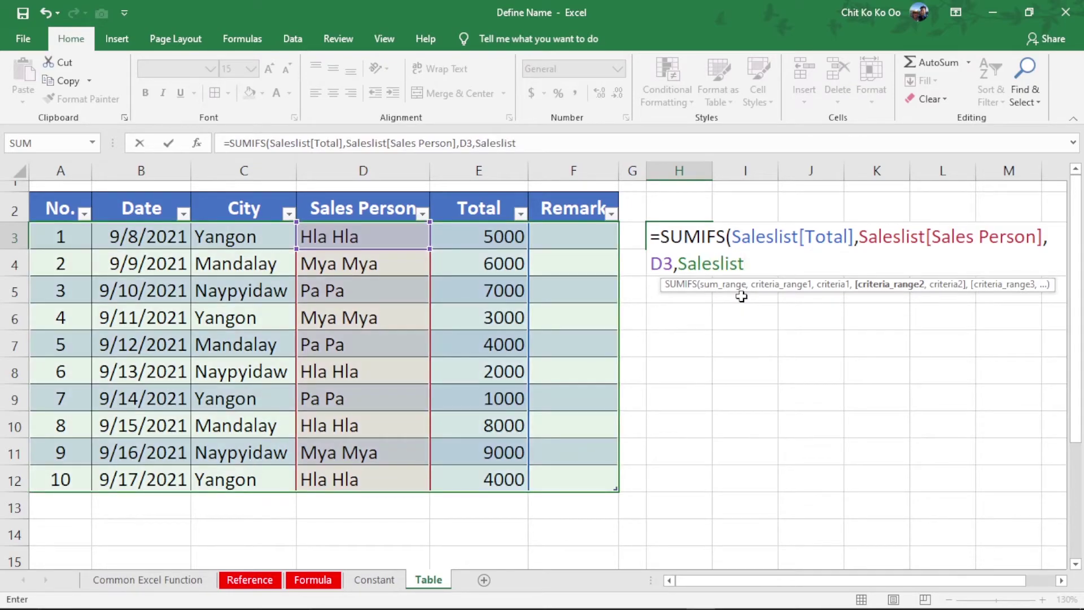
{"action": "type", "text": "["}
{"action": "key", "text": "Down"}
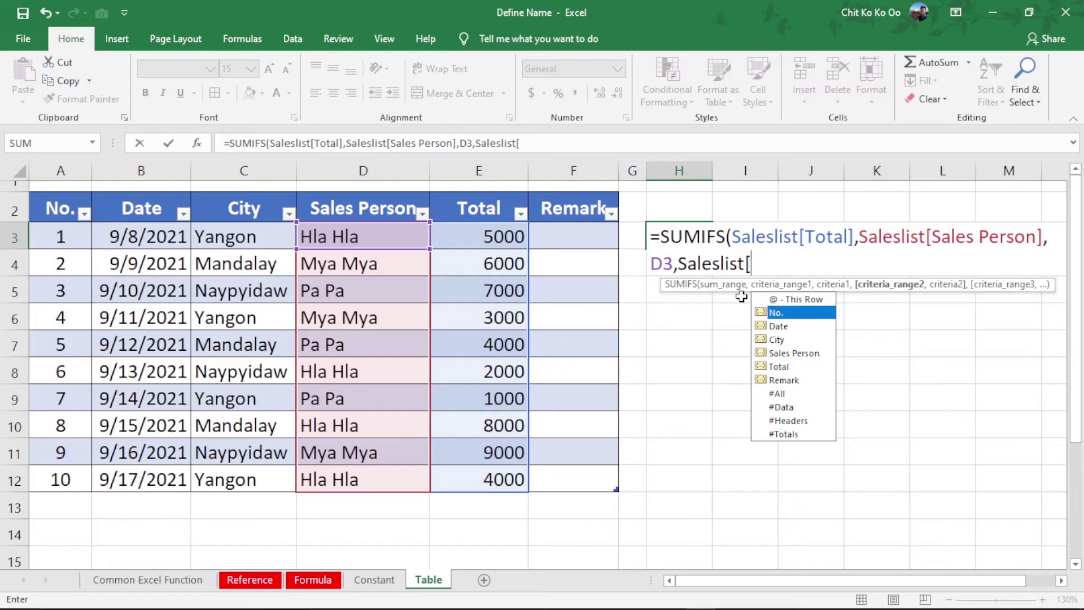
{"action": "key", "text": "Down"}
{"action": "key", "text": "Down"}
{"action": "key", "text": "Tab"}
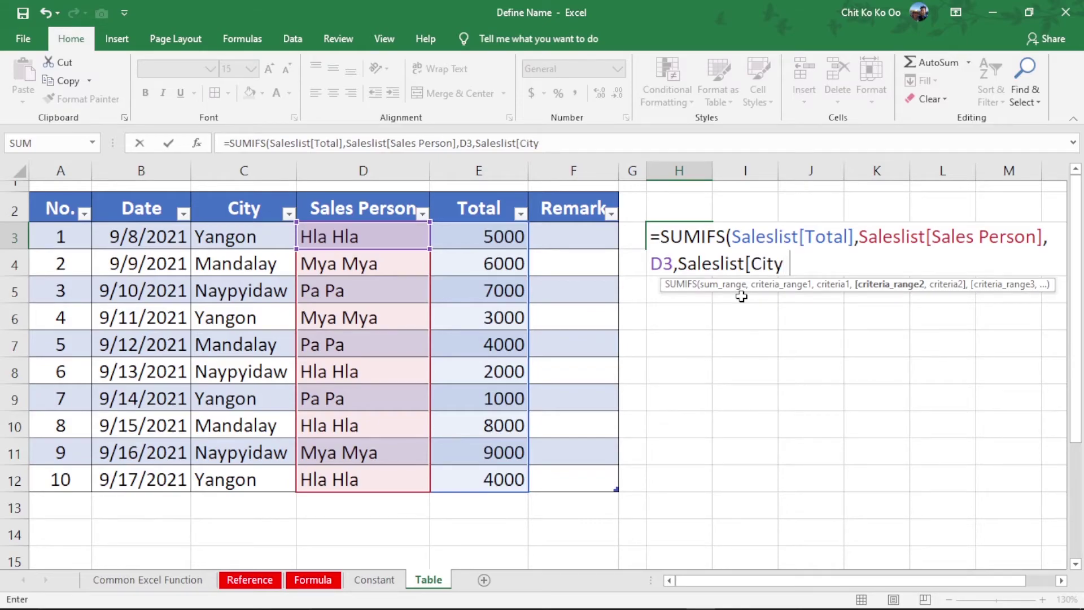
{"action": "type", "text": "]"}
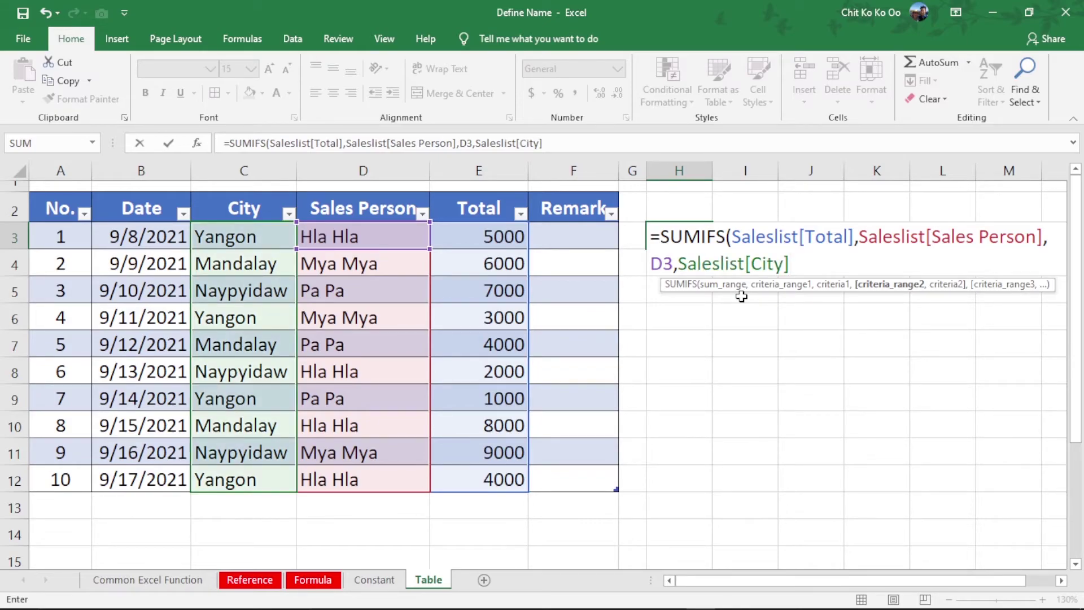
{"action": "type", "text": ","}
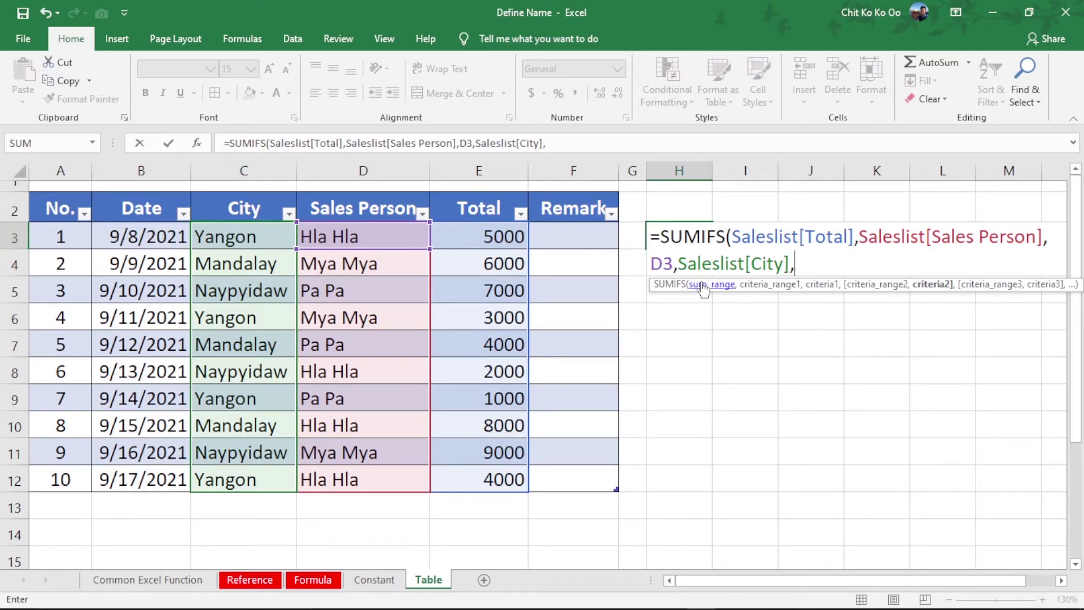
Finish the formula with C3 as the second criterion and enter it, returning 9000
{"action": "type", "text": "C3"}
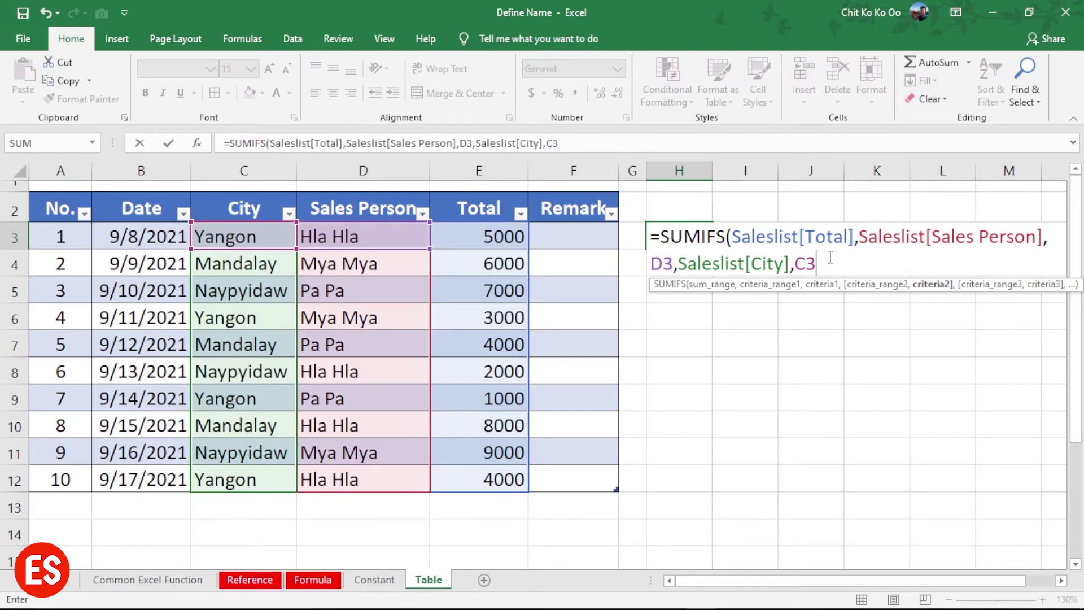
{"action": "type", "text": ")"}
{"action": "key", "text": "Return"}
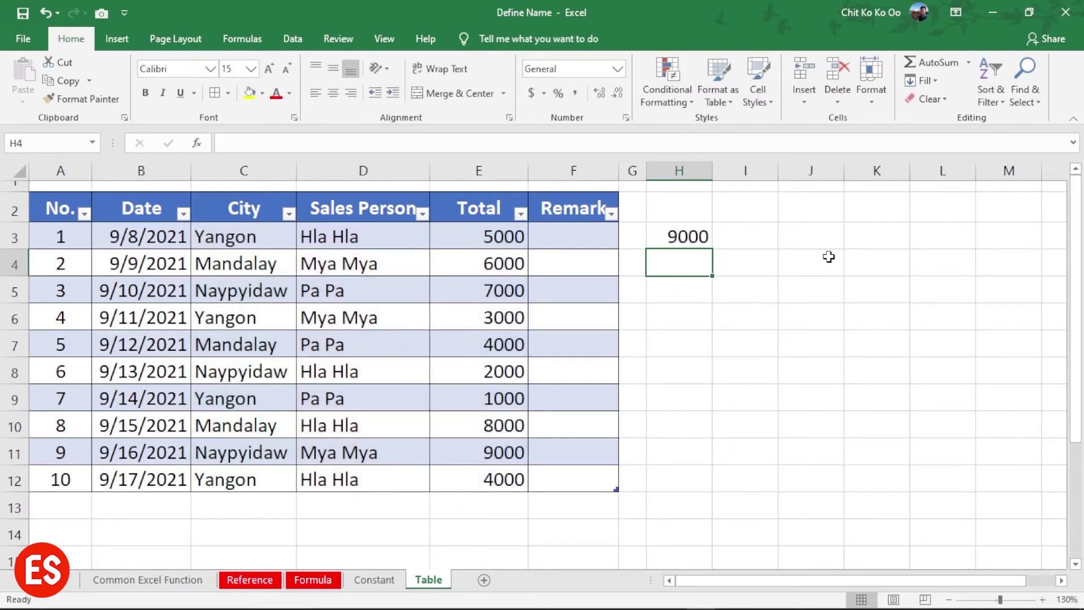
{"action": "left_click", "coordinate": [671, 237]}
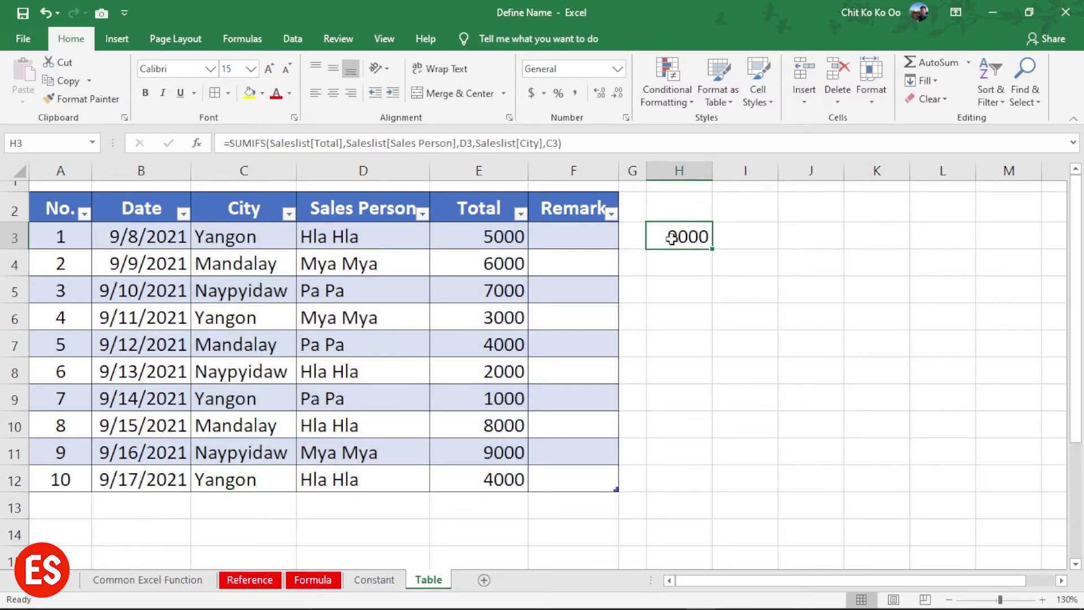
{"action": "left_click", "coordinate": [385, 315]}
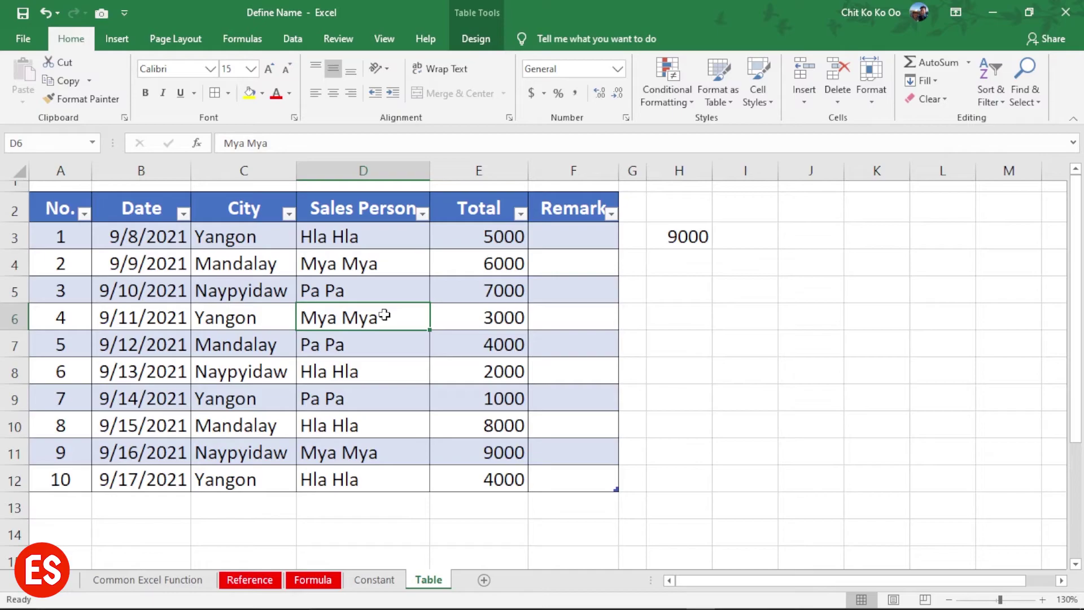
{"action": "left_click_drag", "start_coordinate": [347, 242], "coordinate": [375, 477]}
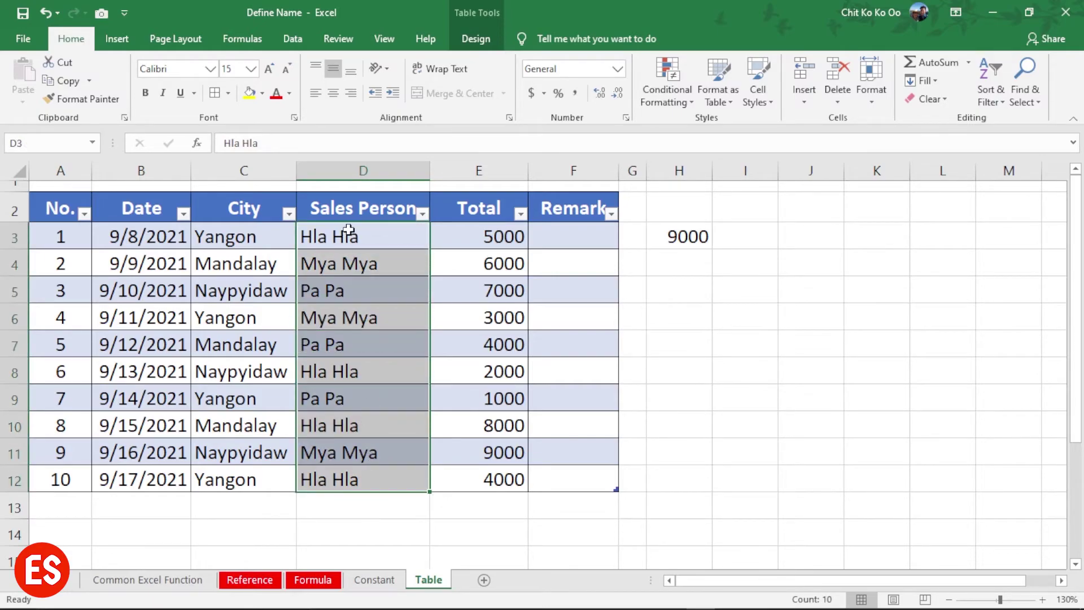
{"action": "left_click_drag", "start_coordinate": [348, 230], "coordinate": [371, 477]}
{"action": "left_click_drag", "start_coordinate": [242, 237], "coordinate": [246, 480]}
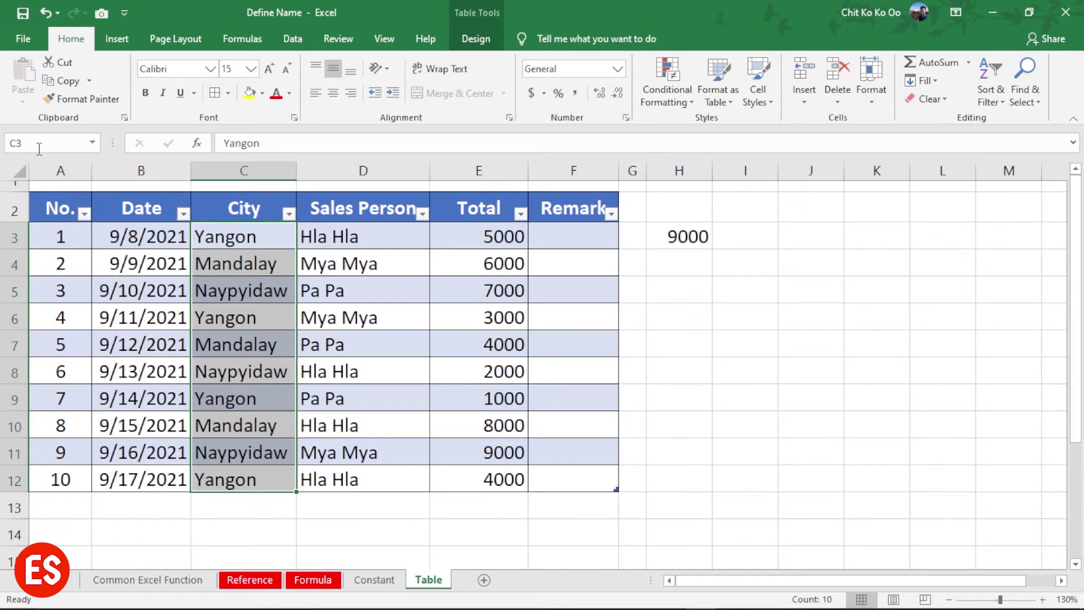
{"action": "left_click", "coordinate": [876, 364]}
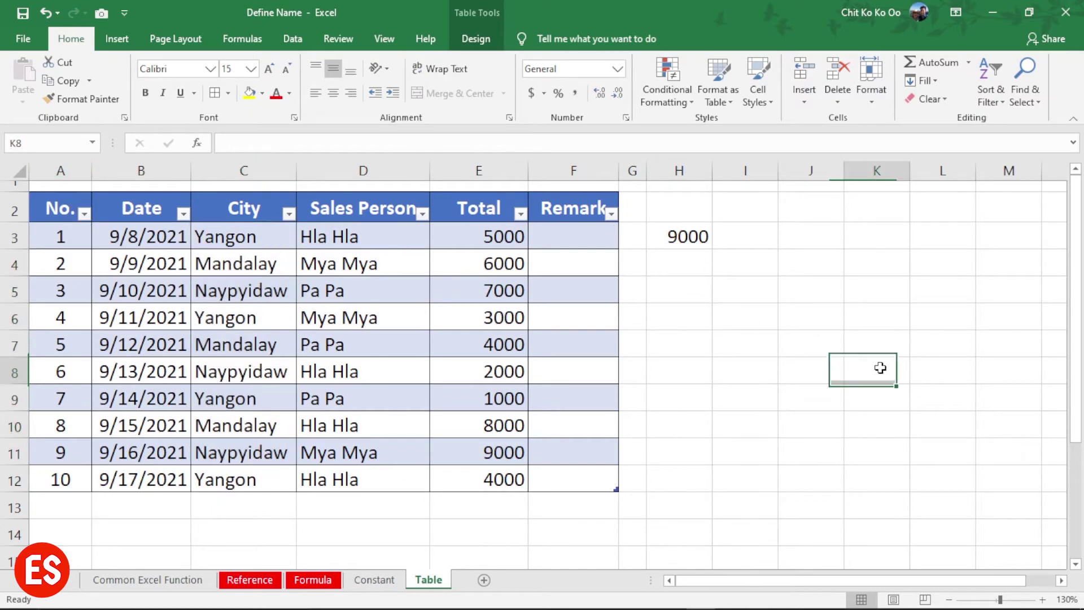
{"action": "left_click", "coordinate": [358, 308]}
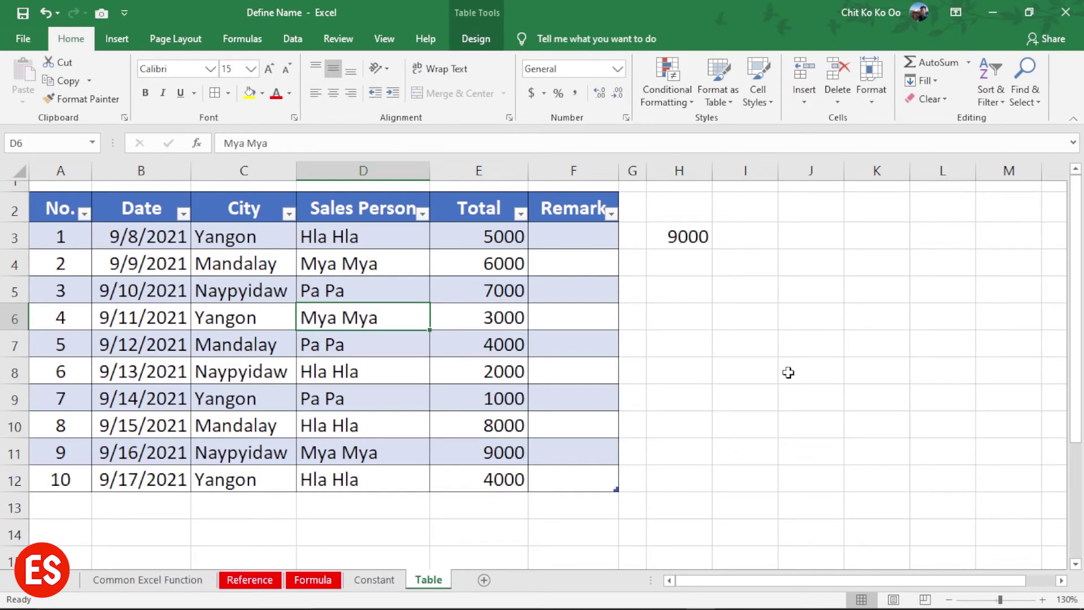
{"action": "left_click", "coordinate": [350, 266]}
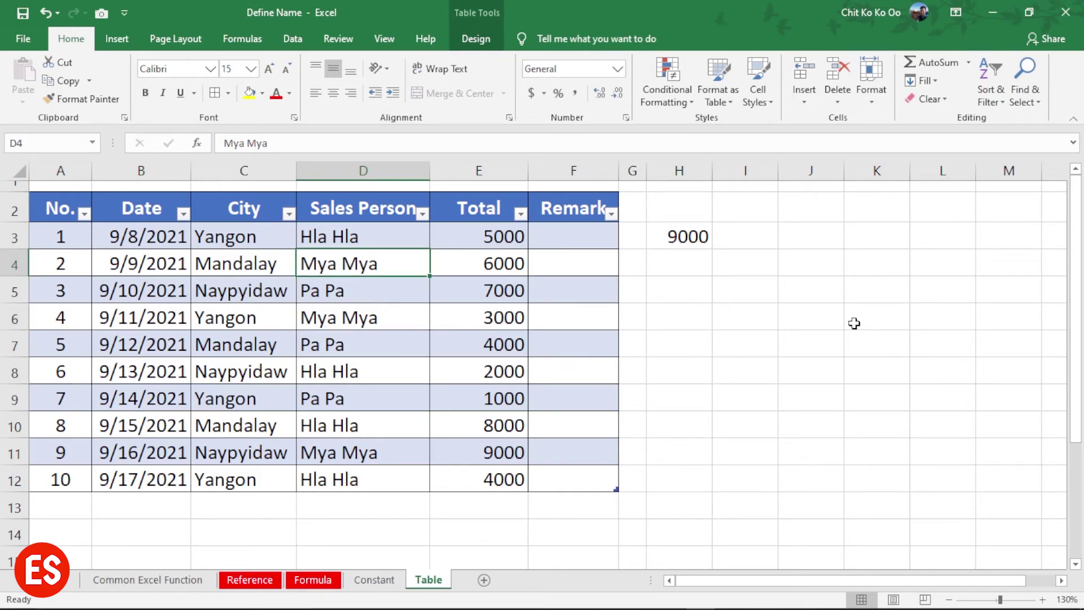
{"action": "left_click", "coordinate": [364, 209]}
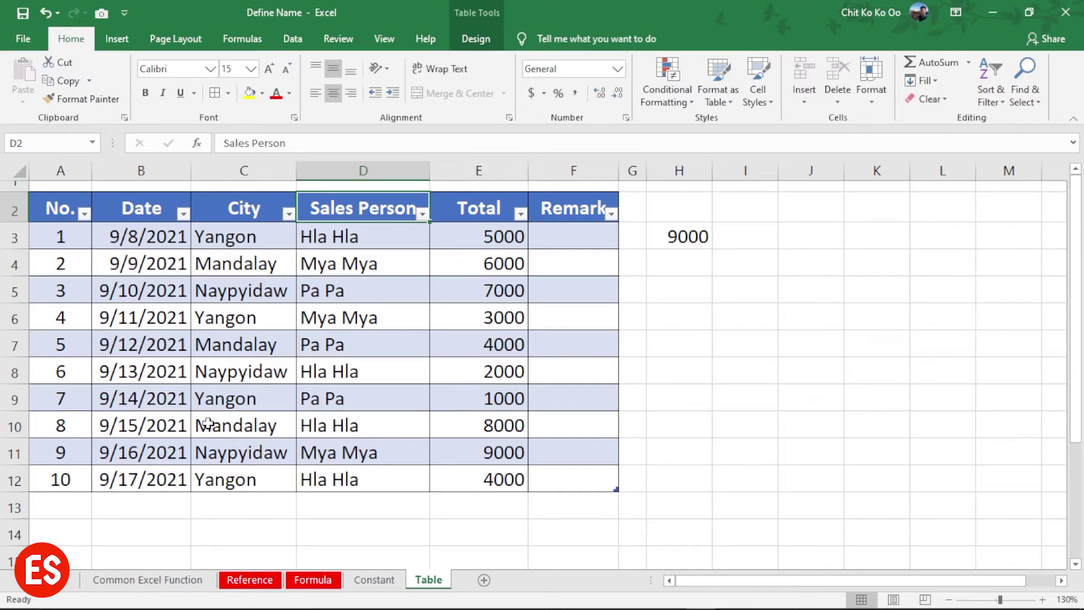
{"action": "left_click", "coordinate": [689, 238]}
{"action": "left_click", "coordinate": [756, 339]}
{"action": "left_click", "coordinate": [682, 237]}
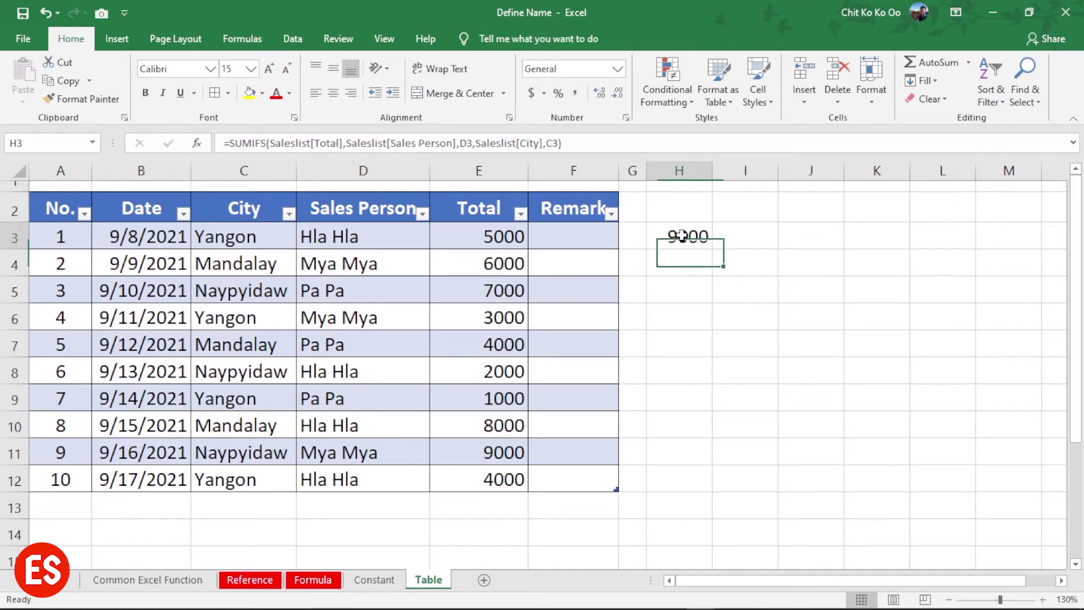
{"action": "left_click", "coordinate": [334, 296]}
{"action": "left_click", "coordinate": [143, 302]}
{"action": "left_click_drag", "start_coordinate": [169, 238], "coordinate": [180, 479]}
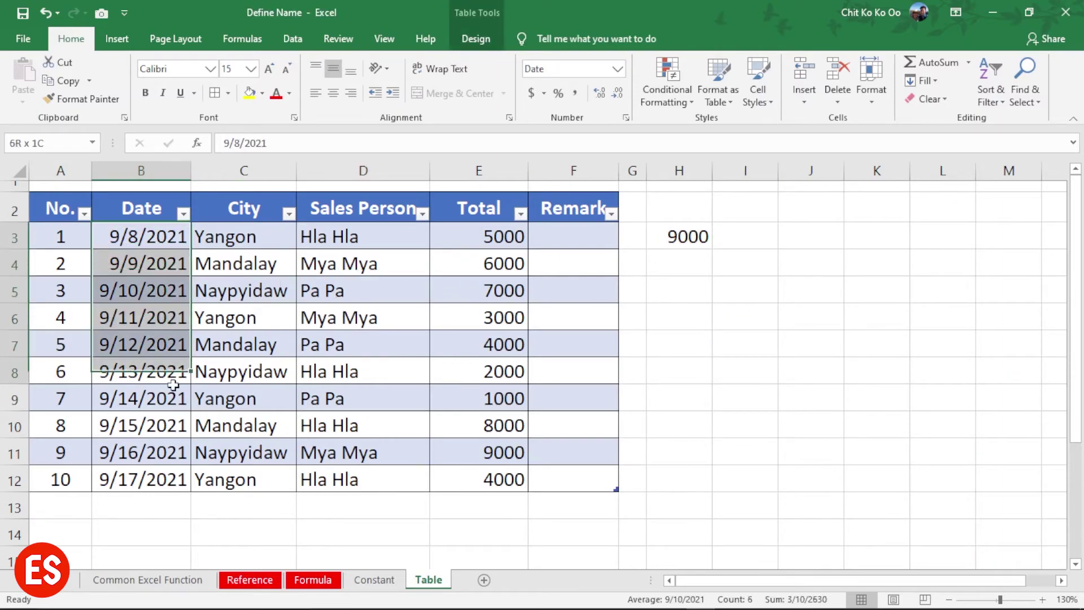
{"action": "left_click", "coordinate": [340, 424]}
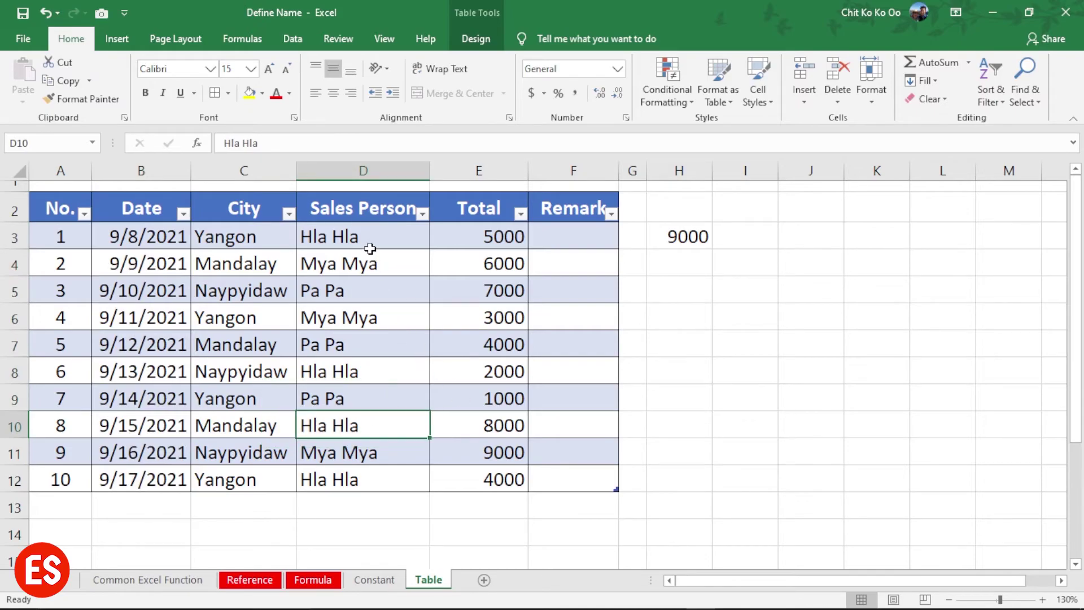
{"action": "left_click_drag", "start_coordinate": [368, 239], "coordinate": [367, 486]}
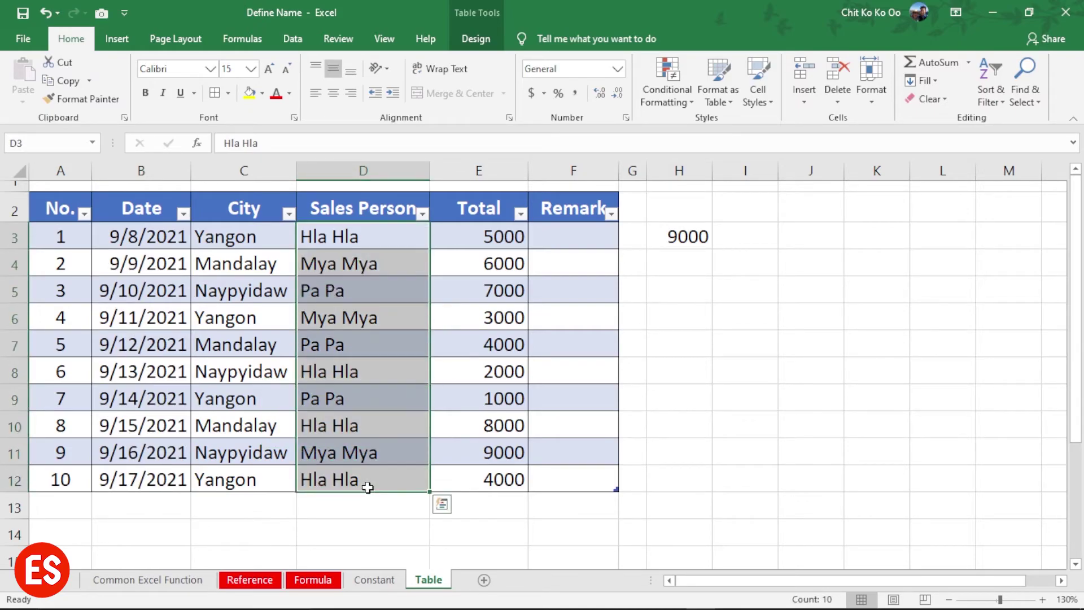
{"action": "left_click", "coordinate": [683, 236]}
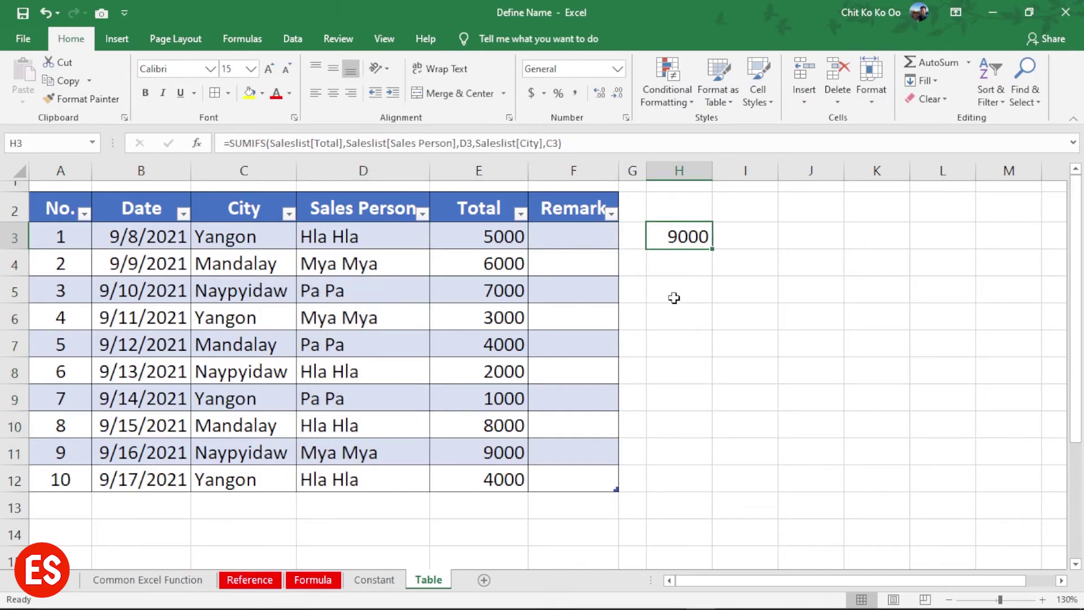
{"action": "left_click", "coordinate": [728, 263]}
{"action": "left_click", "coordinate": [686, 237]}
Enter row 11 below the table: 9/18/2021, Yangon, Hla Hla, 5000, and check H3 shows 14000
{"action": "left_click", "coordinate": [71, 487]}
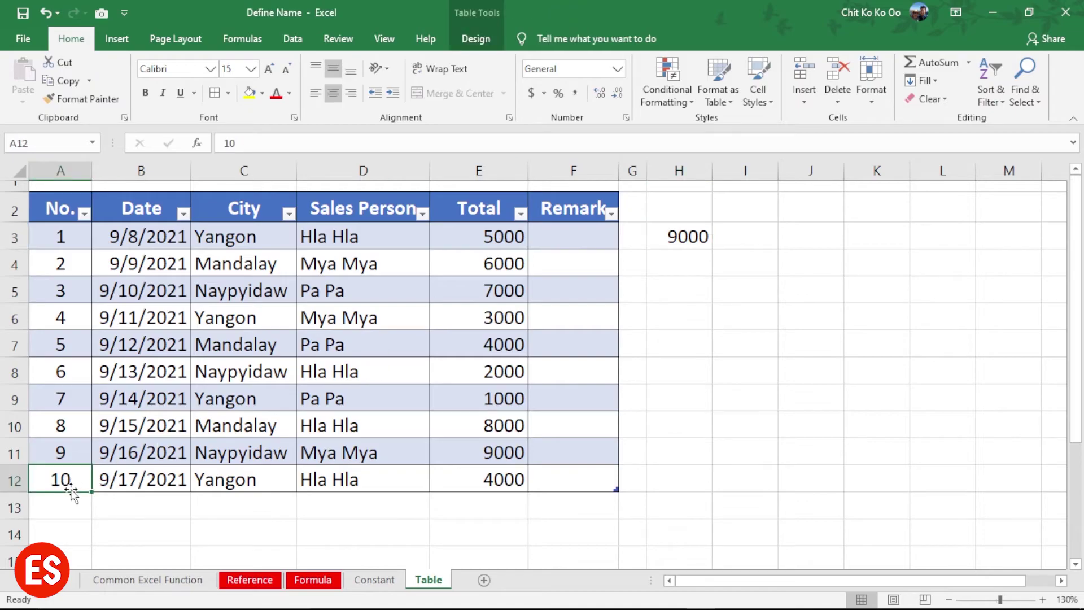
{"action": "key", "text": "Down"}
{"action": "type", "text": "11"}
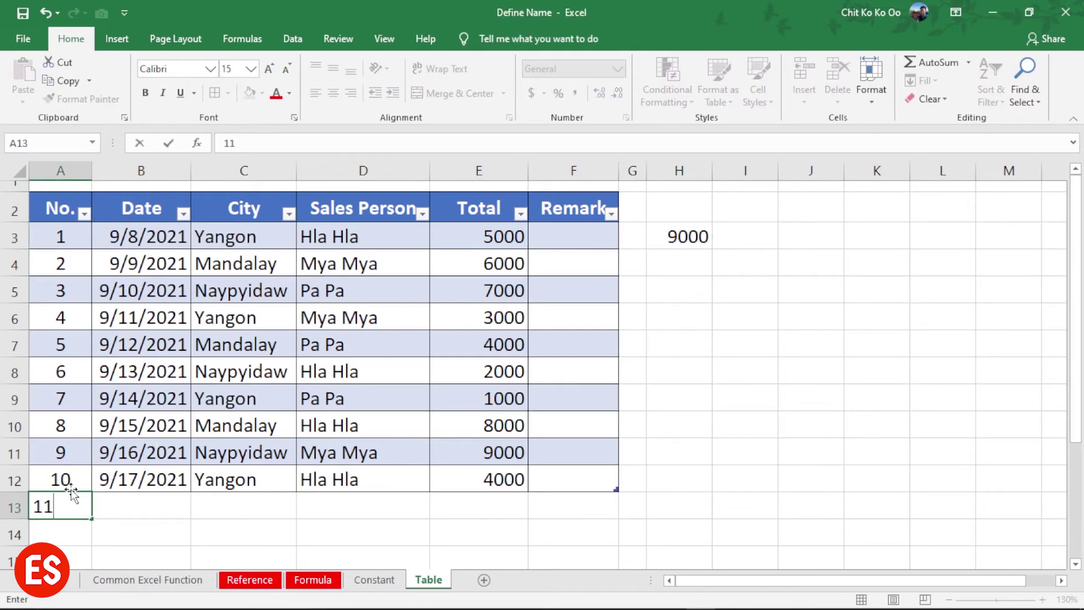
{"action": "key", "text": "Tab"}
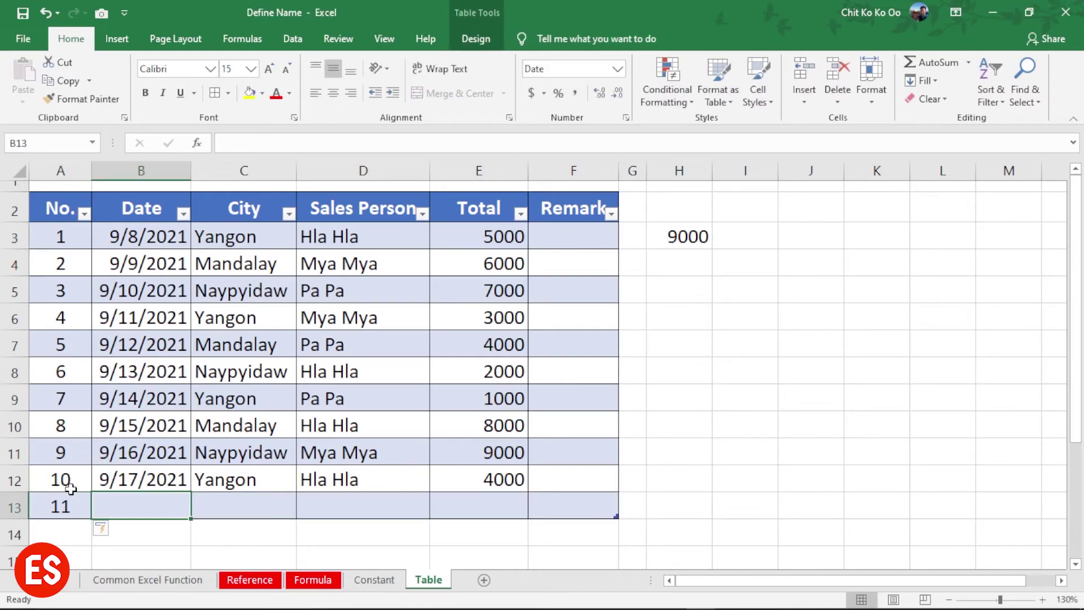
{"action": "type", "text": "9/"}
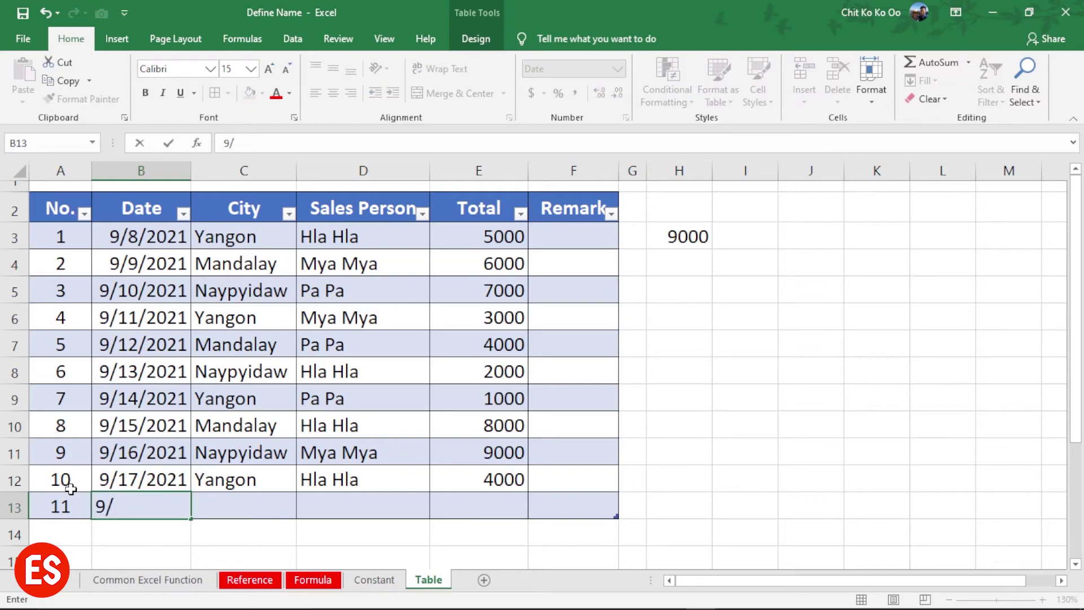
{"action": "type", "text": "18/"}
{"action": "type", "text": "2021"}
{"action": "key", "text": "Tab"}
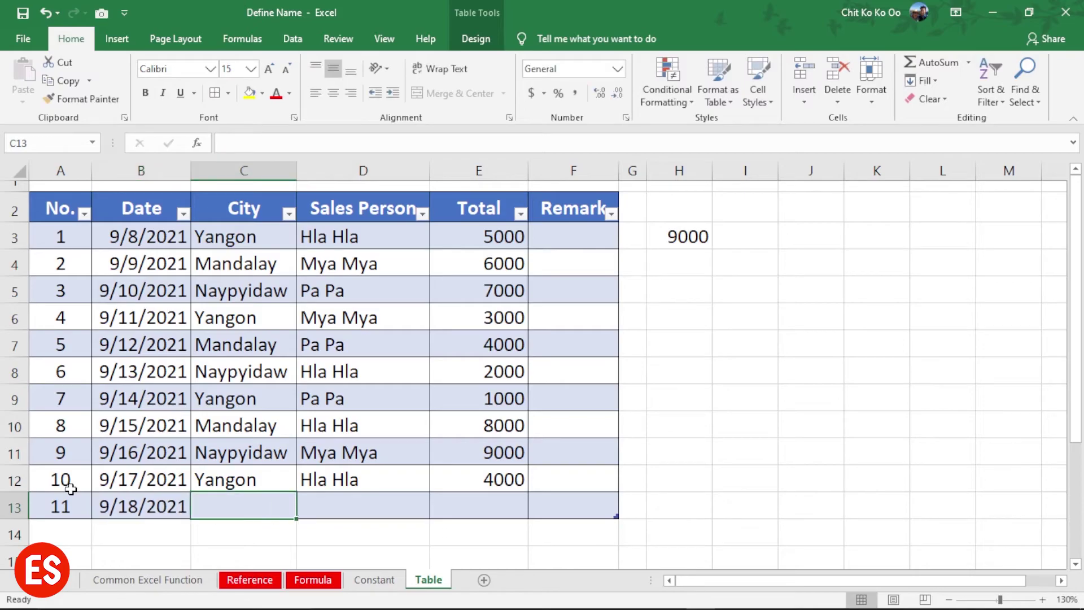
{"action": "type", "text": "Yangon"}
{"action": "key", "text": "Tab"}
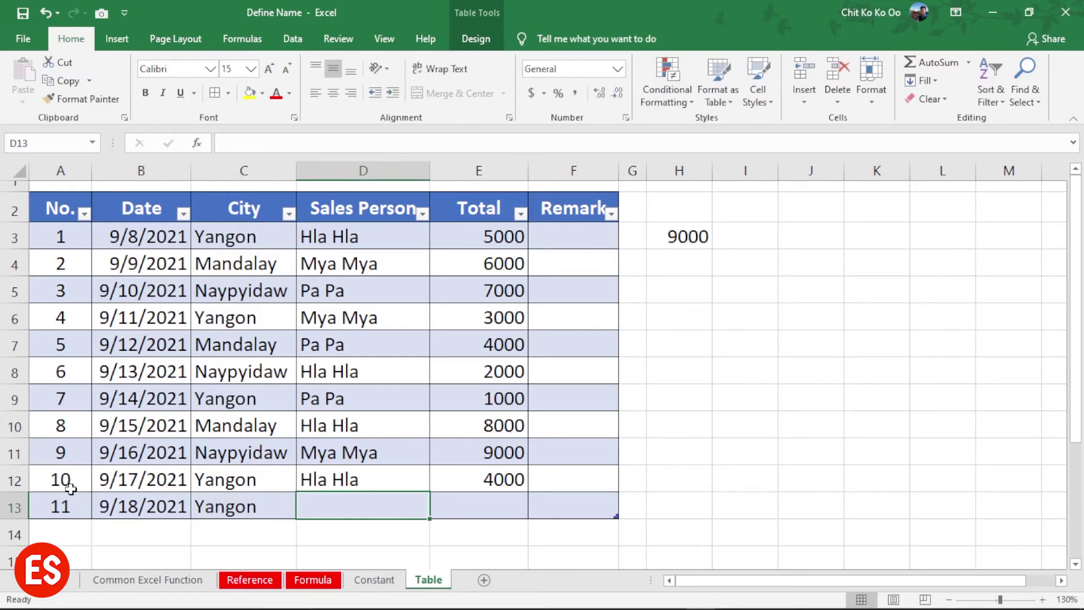
{"action": "type", "text": "Hla"}
{"action": "key", "text": "Tab"}
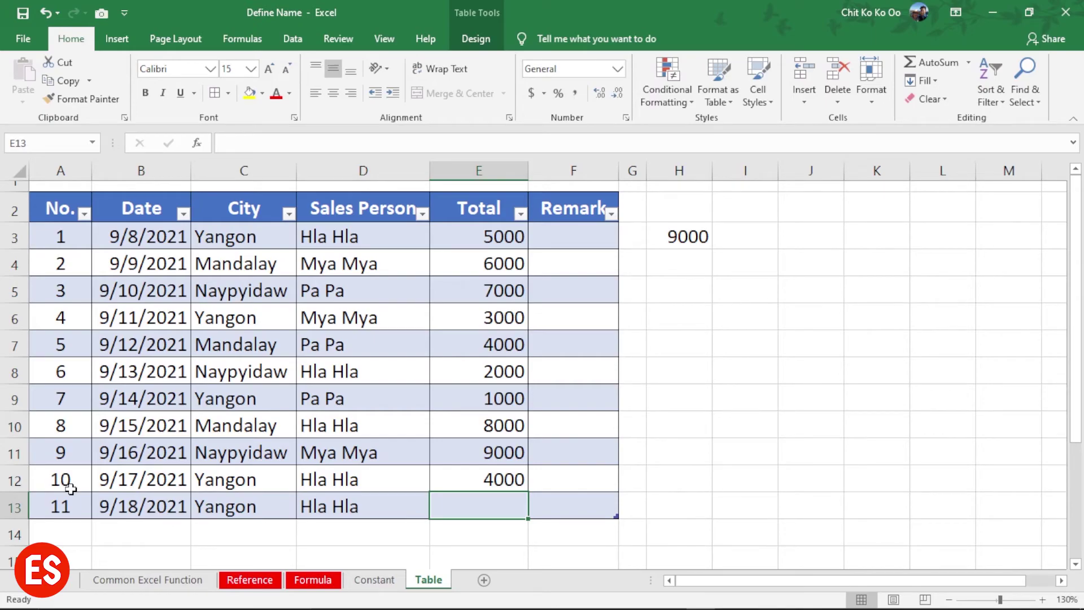
{"action": "type", "text": "5000"}
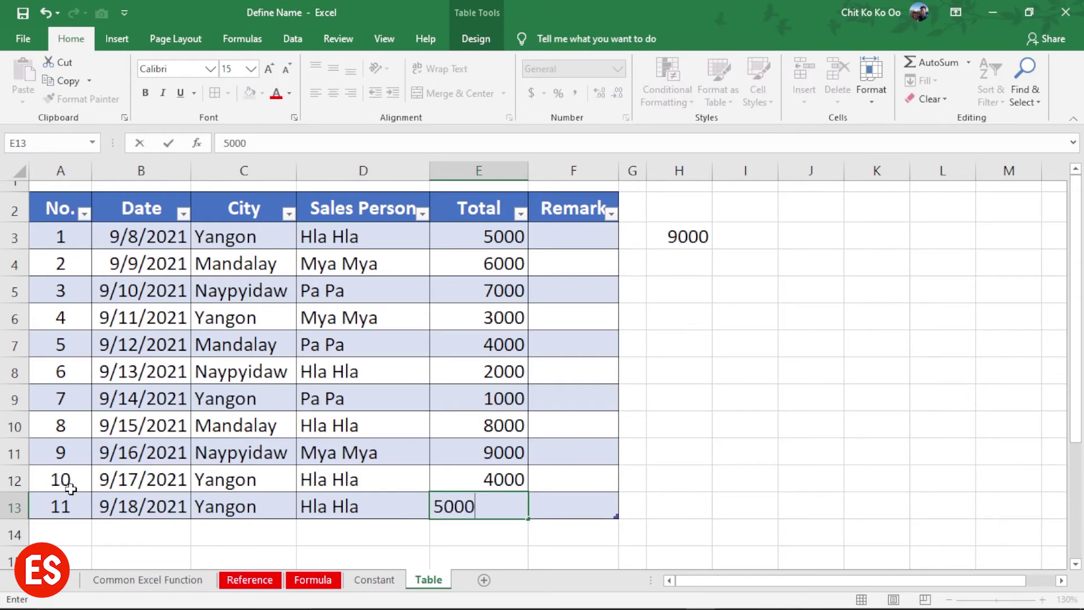
{"action": "key", "text": "Return"}
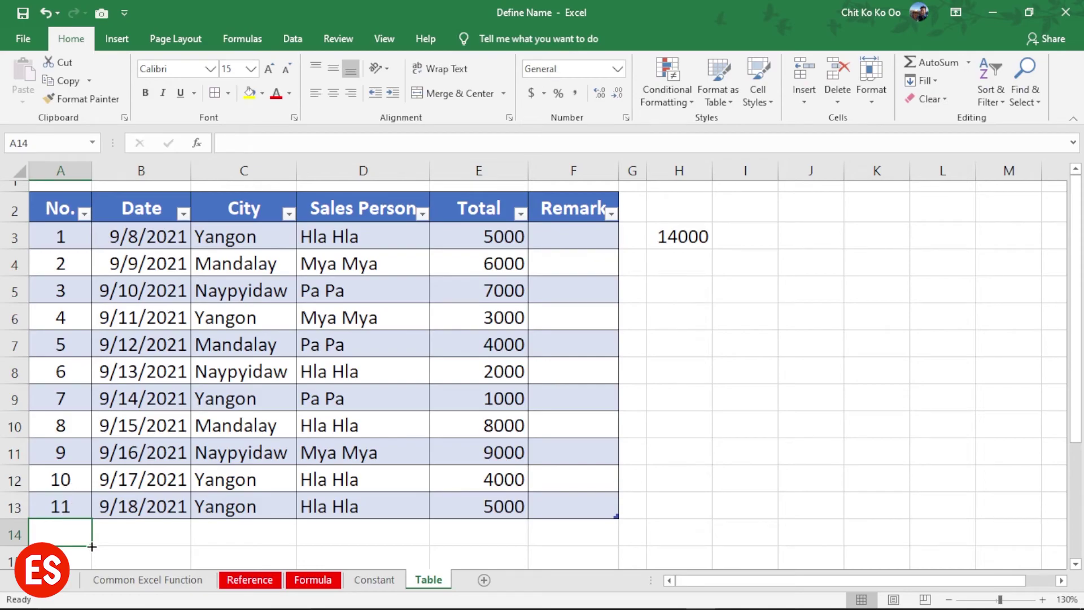
{"action": "left_click", "coordinate": [688, 234]}
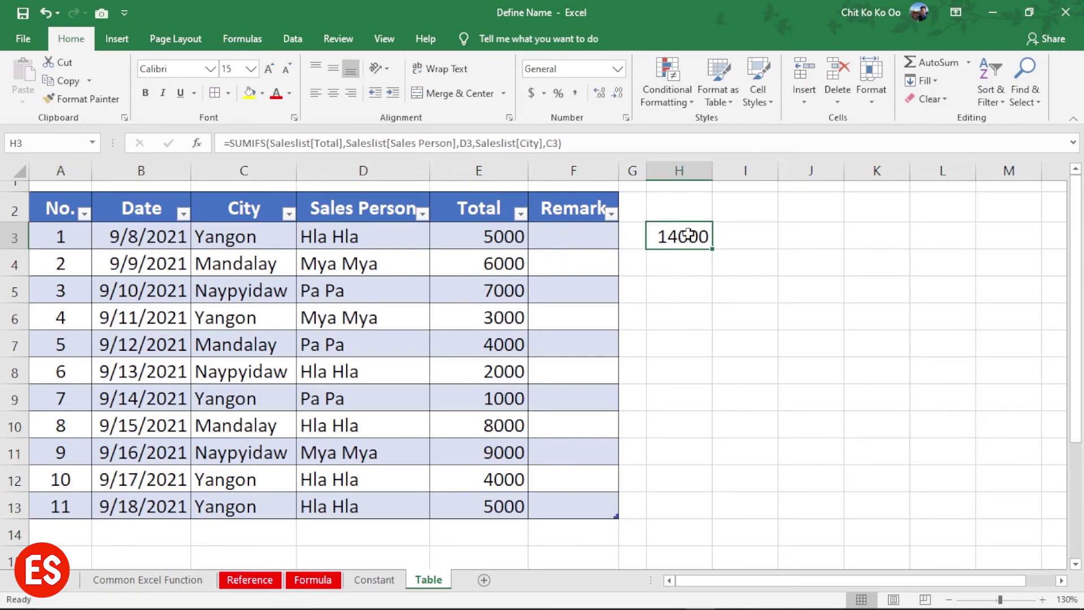
Change C13's city to Mandalay and confirm H3 drops back to 9000
{"action": "left_click", "coordinate": [247, 504]}
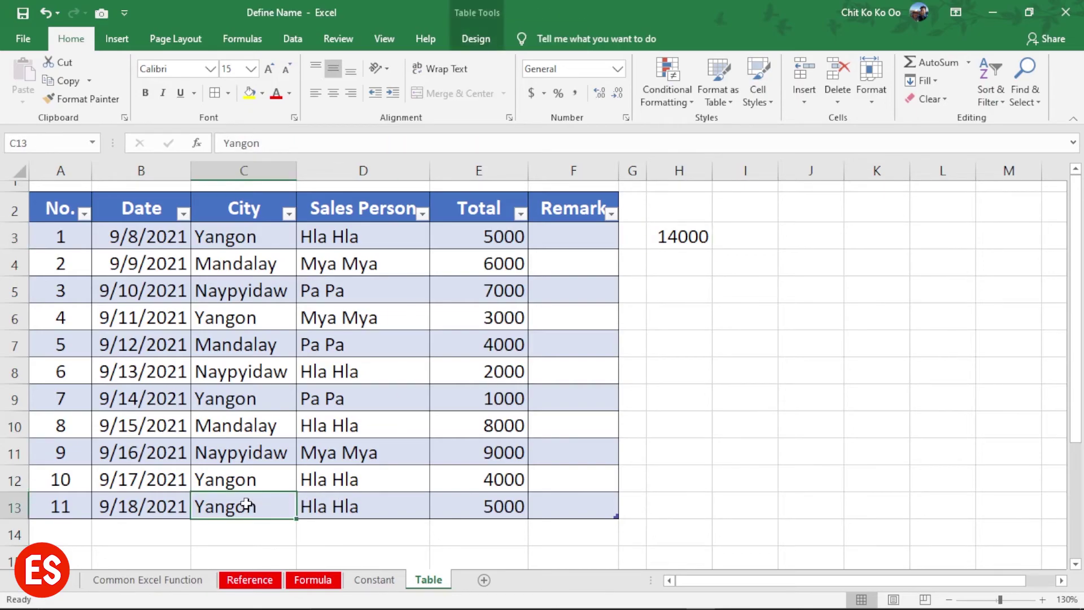
{"action": "left_click", "coordinate": [336, 479]}
{"action": "left_click", "coordinate": [218, 484]}
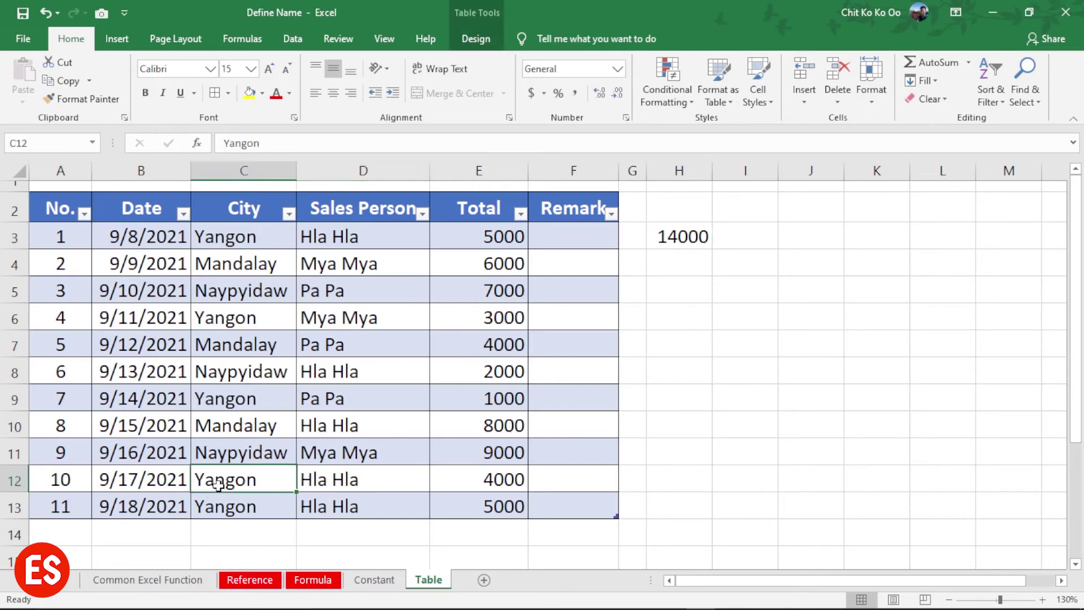
{"action": "left_click", "coordinate": [253, 507]}
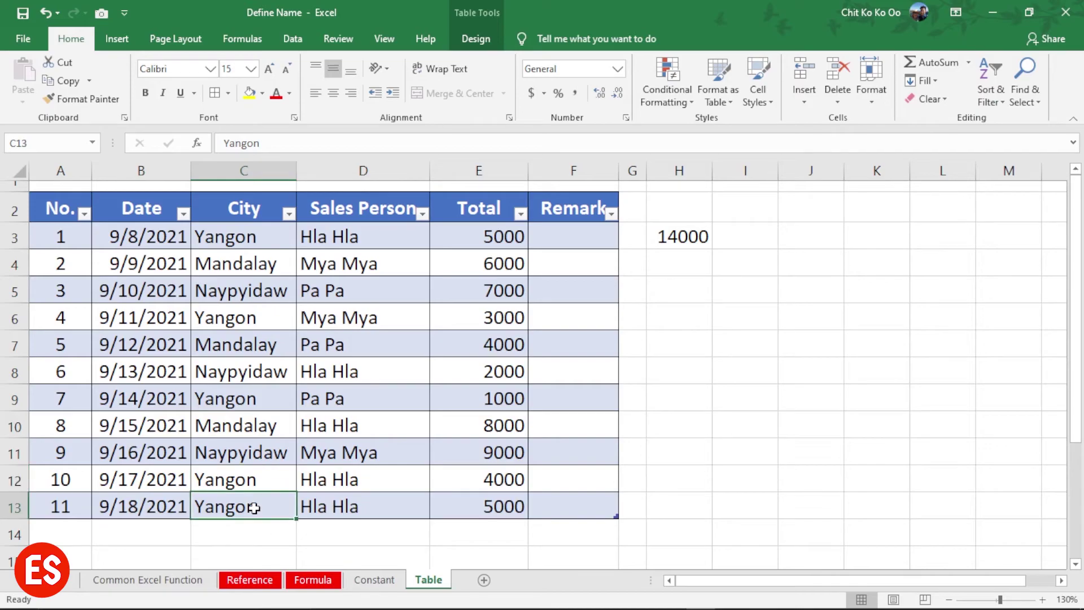
{"action": "type", "text": "Mand"}
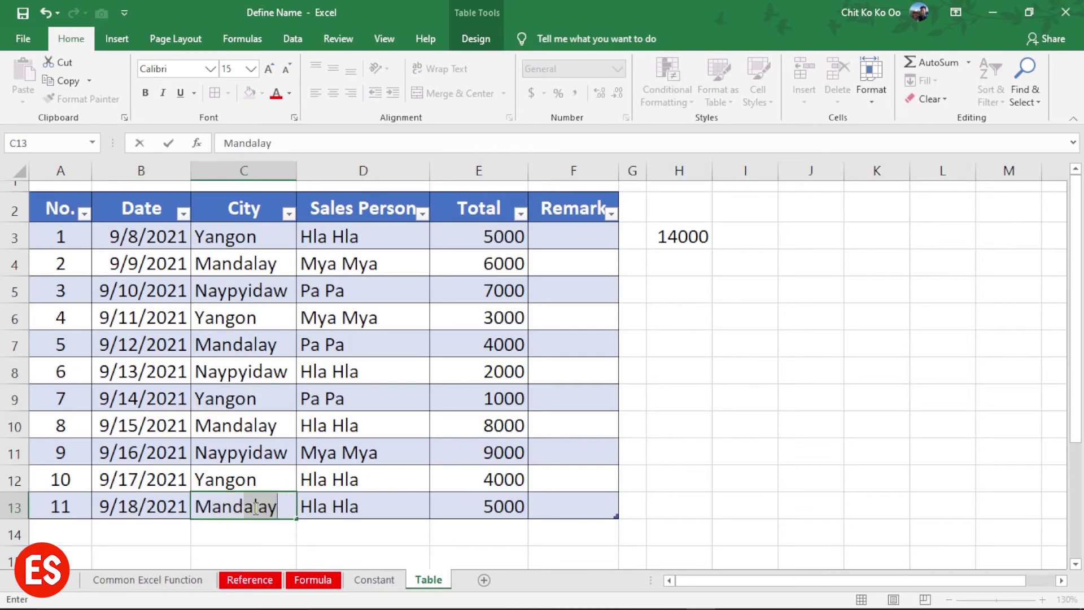
{"action": "type", "text": "a"}
{"action": "key", "text": "Return"}
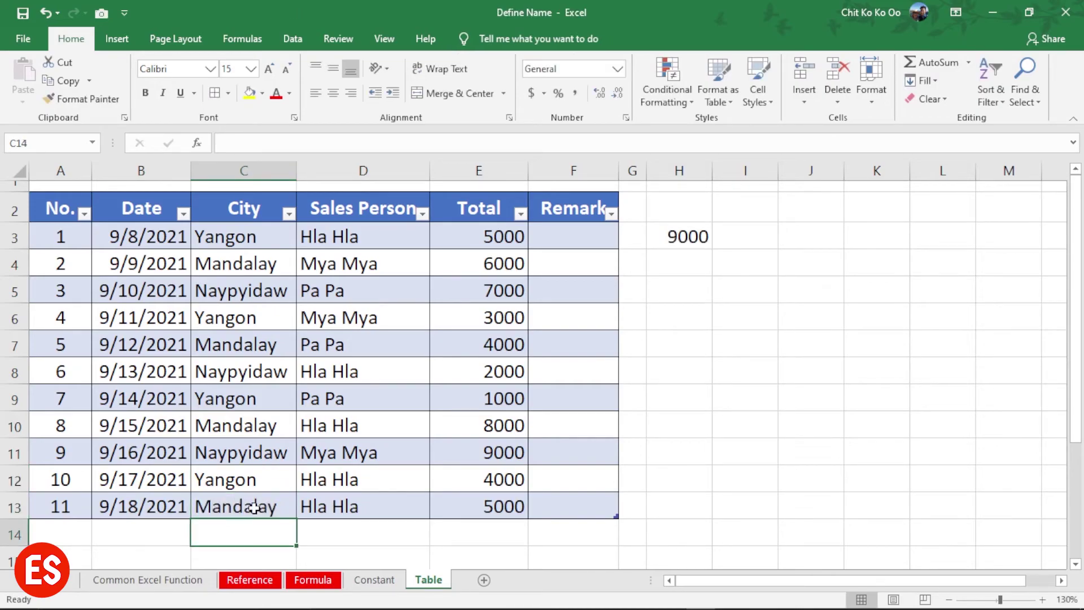
{"action": "left_click", "coordinate": [702, 228]}
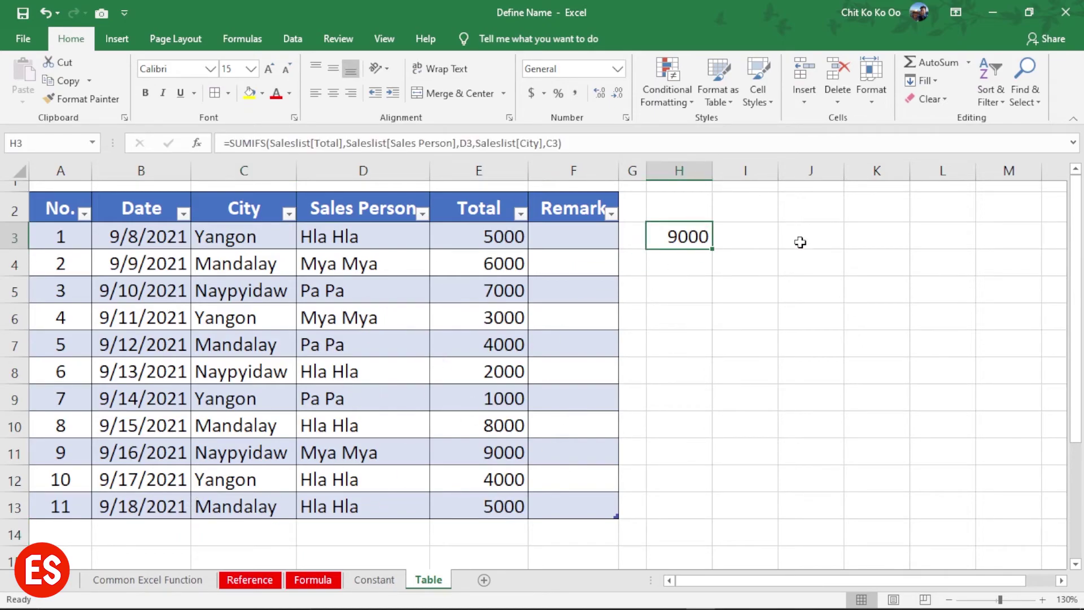
{"action": "left_click", "coordinate": [715, 283]}
{"action": "left_click", "coordinate": [687, 237]}
{"action": "left_click", "coordinate": [300, 292]}
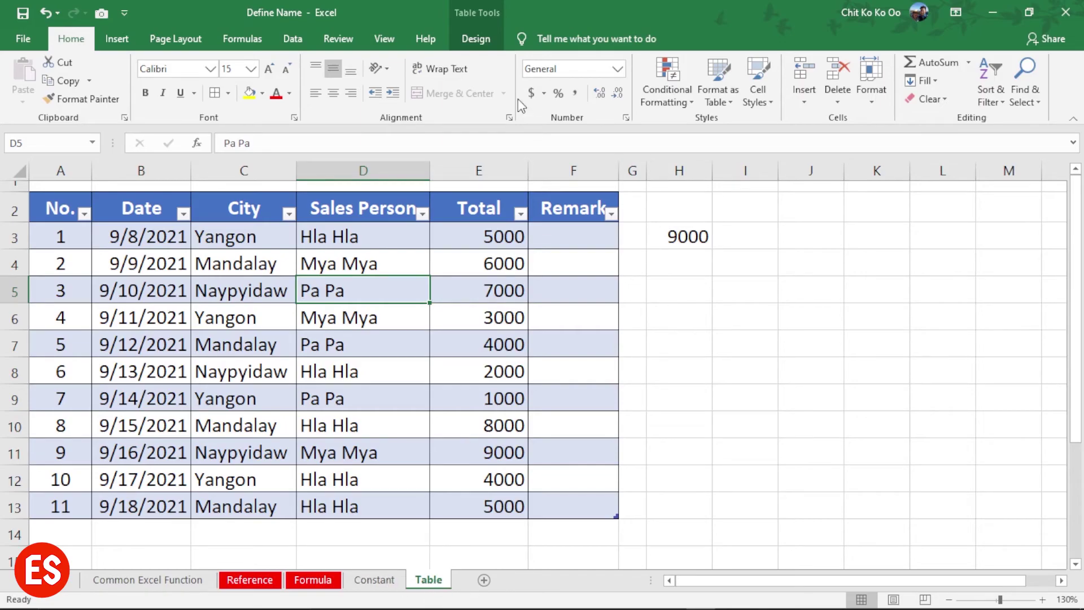
Confirm in Table Design that the table is named Saleslist
{"action": "left_click", "coordinate": [476, 38]}
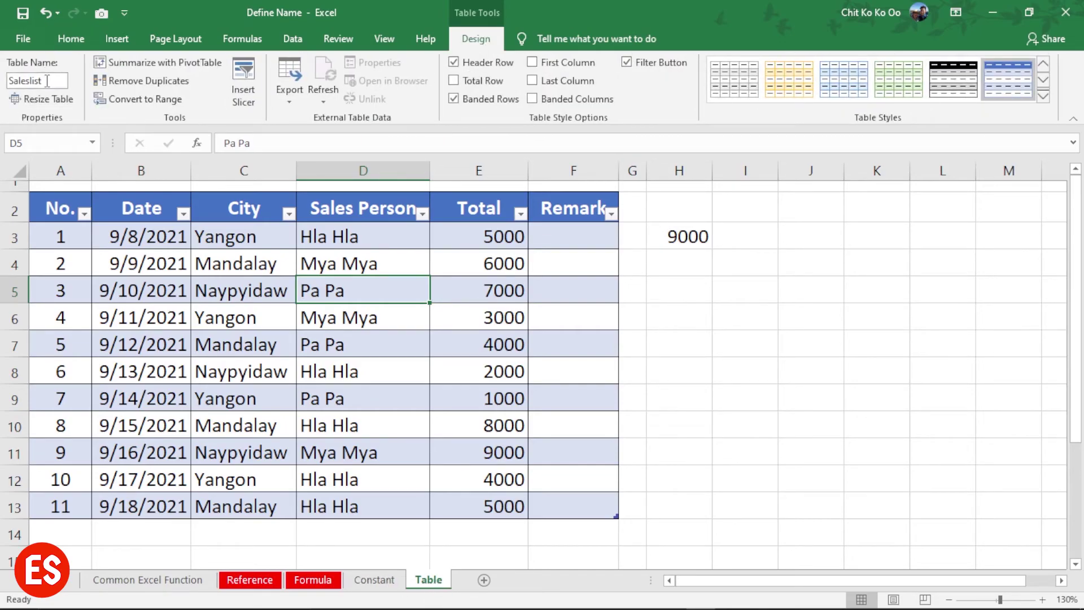
{"action": "left_click", "coordinate": [51, 82]}
{"action": "left_click", "coordinate": [382, 585]}
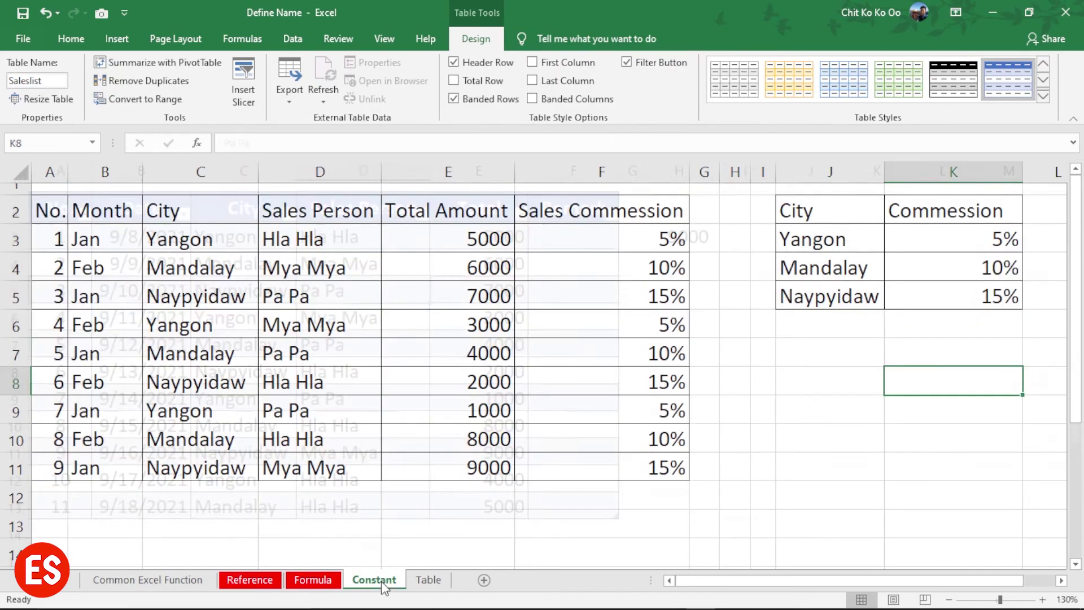
{"action": "left_click", "coordinate": [432, 580]}
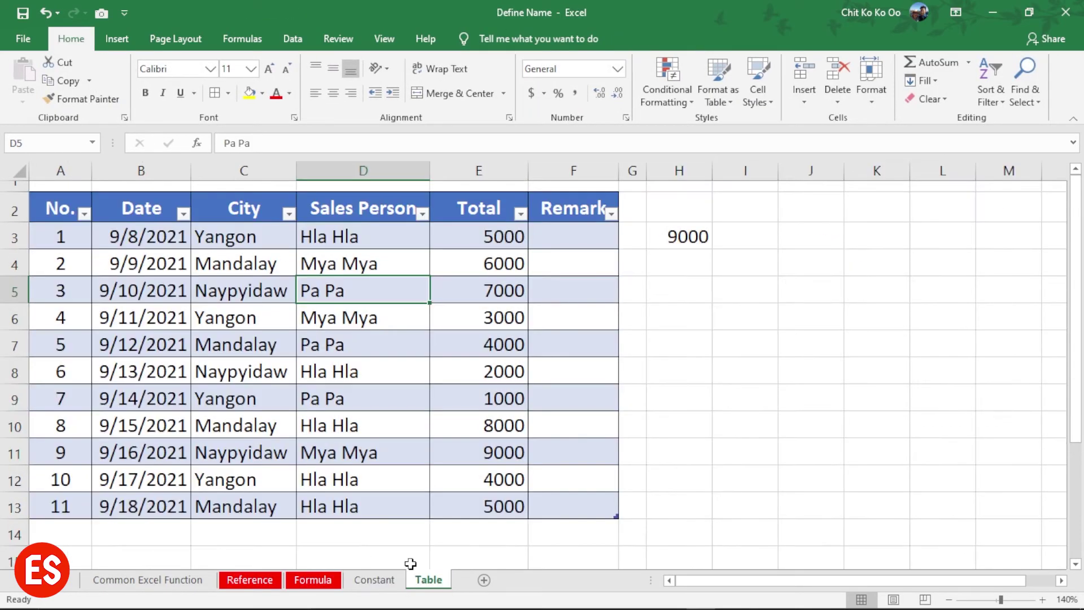
{"action": "left_click", "coordinate": [701, 243]}
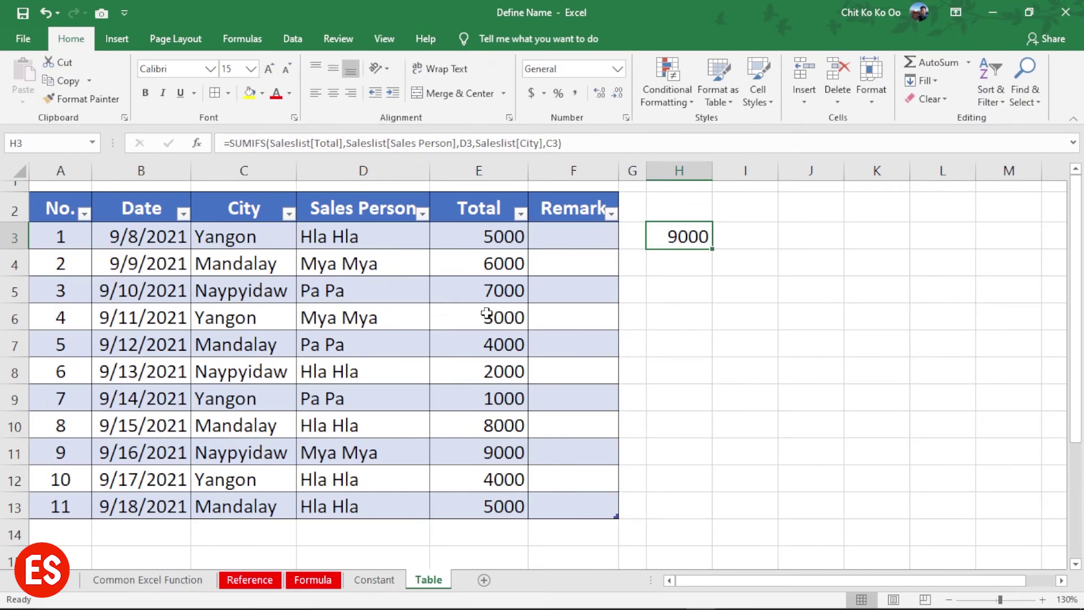
{"action": "left_click", "coordinate": [496, 426]}
{"action": "left_click", "coordinate": [780, 393]}
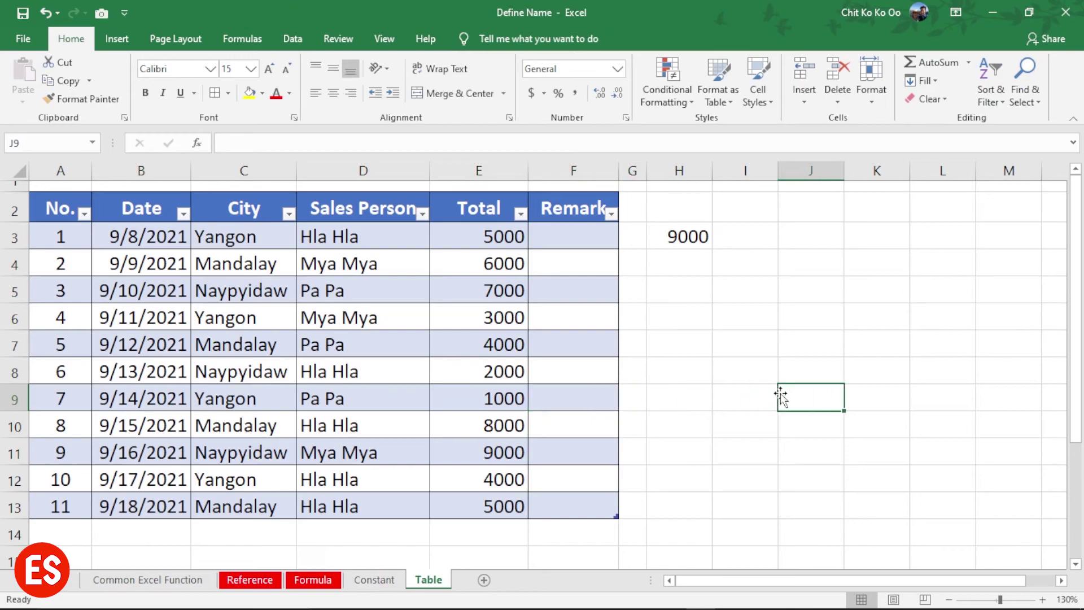
Move to the Common Excel Function sheet and select F7 beside the Define Name heading
{"action": "left_click", "coordinate": [373, 580]}
{"action": "left_click", "coordinate": [428, 580]}
{"action": "left_click", "coordinate": [600, 460]}
{"action": "left_click", "coordinate": [170, 580]}
{"action": "left_click", "coordinate": [586, 382]}
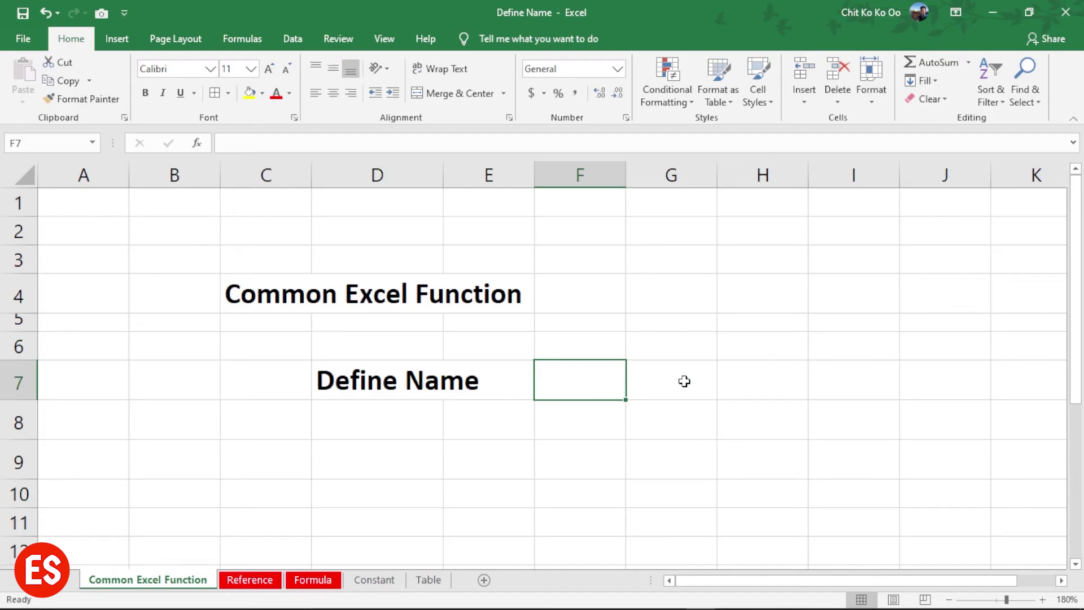
Open Name Manager from the Formulas ribbon and move its window left
{"action": "left_click", "coordinate": [256, 48]}
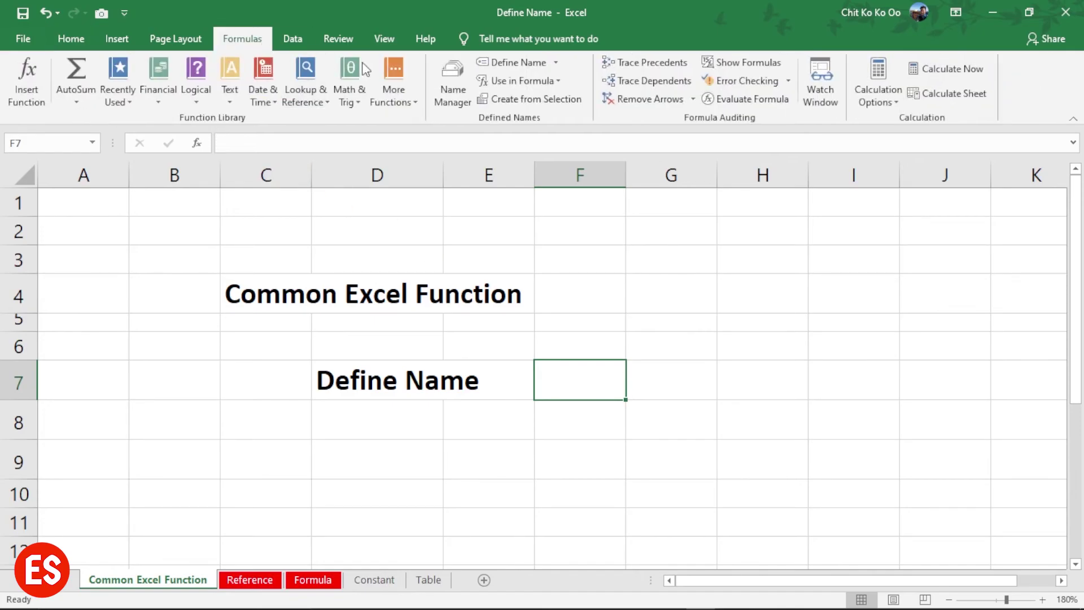
{"action": "left_click", "coordinate": [452, 72]}
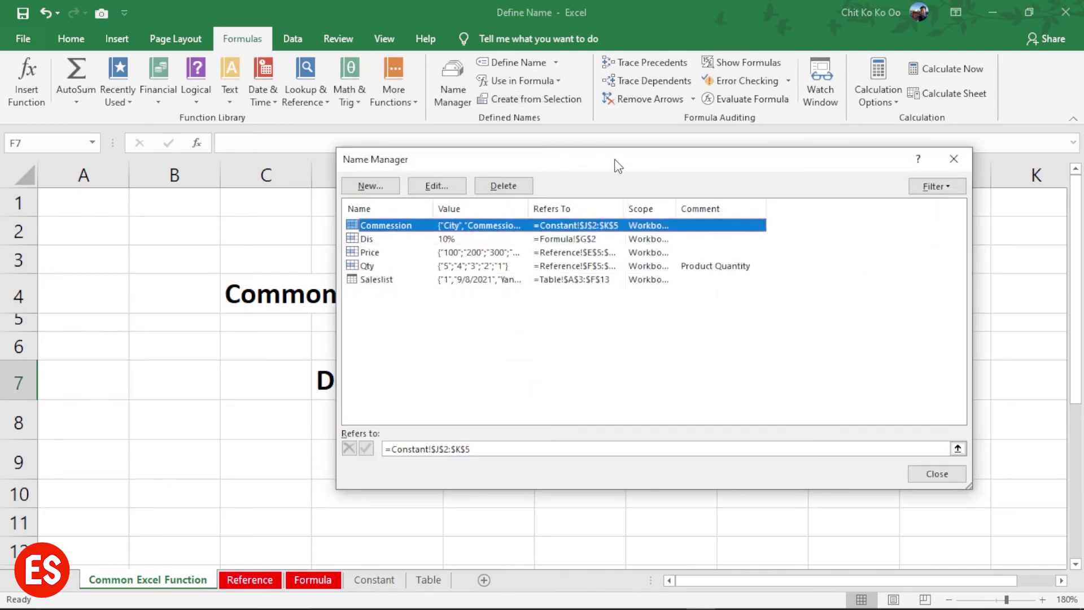
{"action": "left_click_drag", "start_coordinate": [615, 159], "coordinate": [545, 157]}
Review the Refers to ranges of Saleslist, Qty, Price, Dis and Commission
{"action": "left_click", "coordinate": [308, 269]}
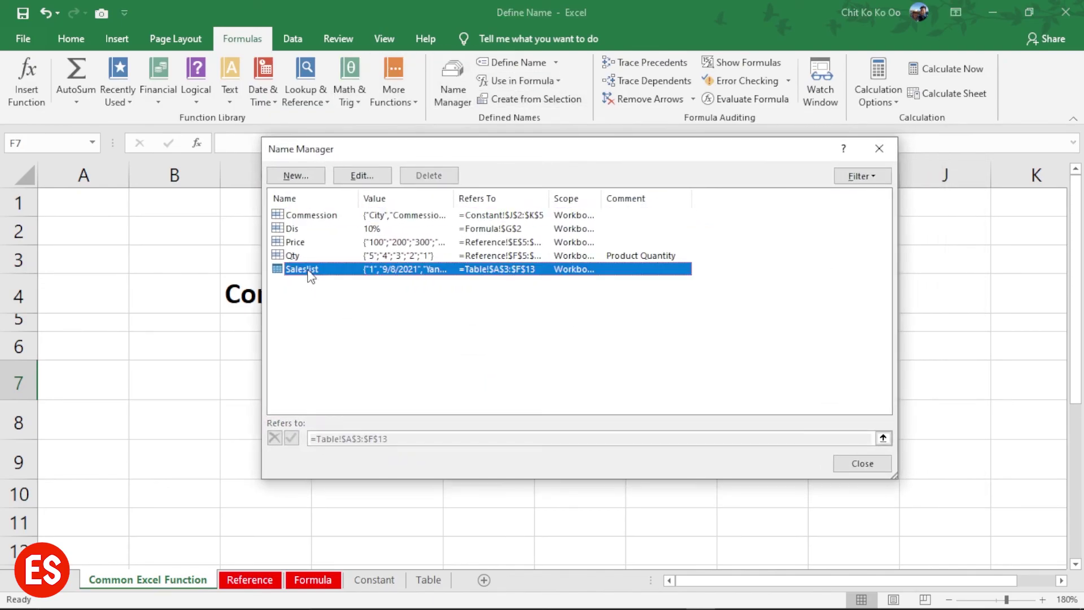
{"action": "left_click", "coordinate": [304, 255]}
{"action": "left_click", "coordinate": [302, 241]}
{"action": "left_click", "coordinate": [299, 229]}
{"action": "left_click", "coordinate": [315, 217]}
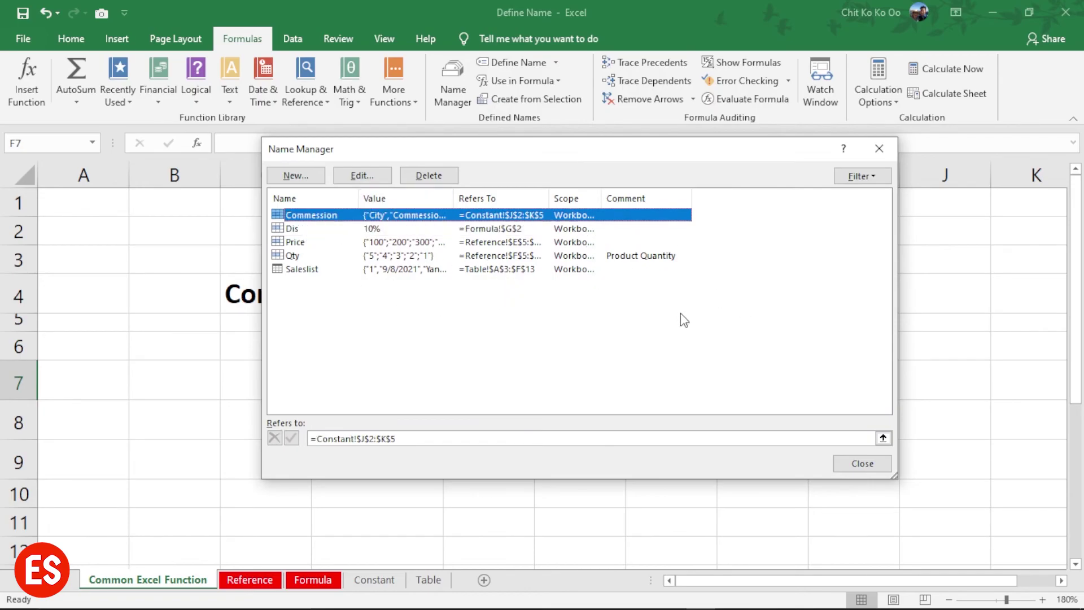
{"action": "left_click", "coordinate": [524, 269]}
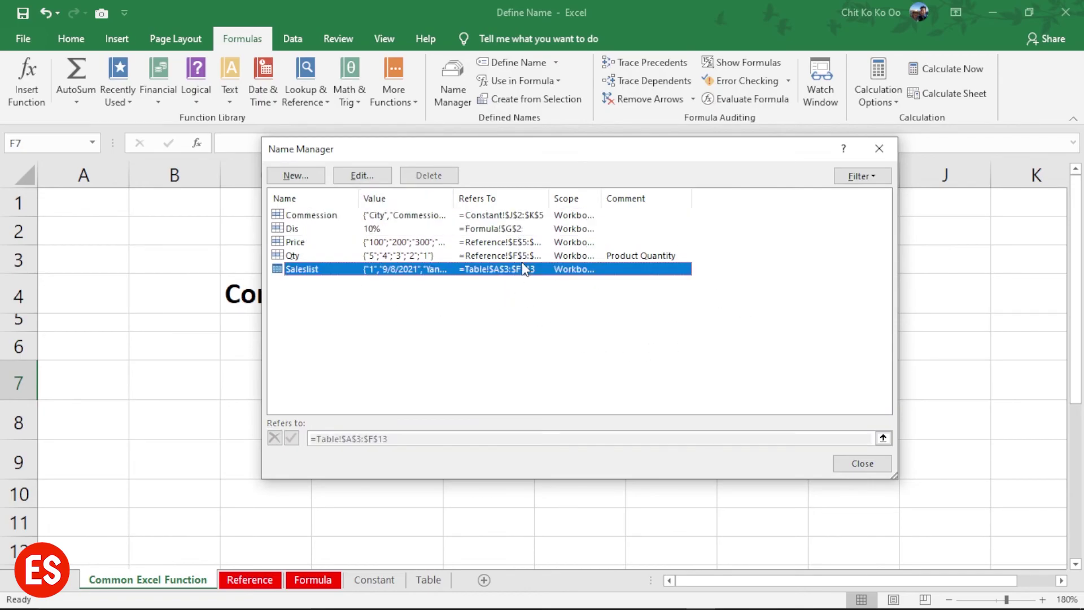
{"action": "left_click", "coordinate": [472, 243]}
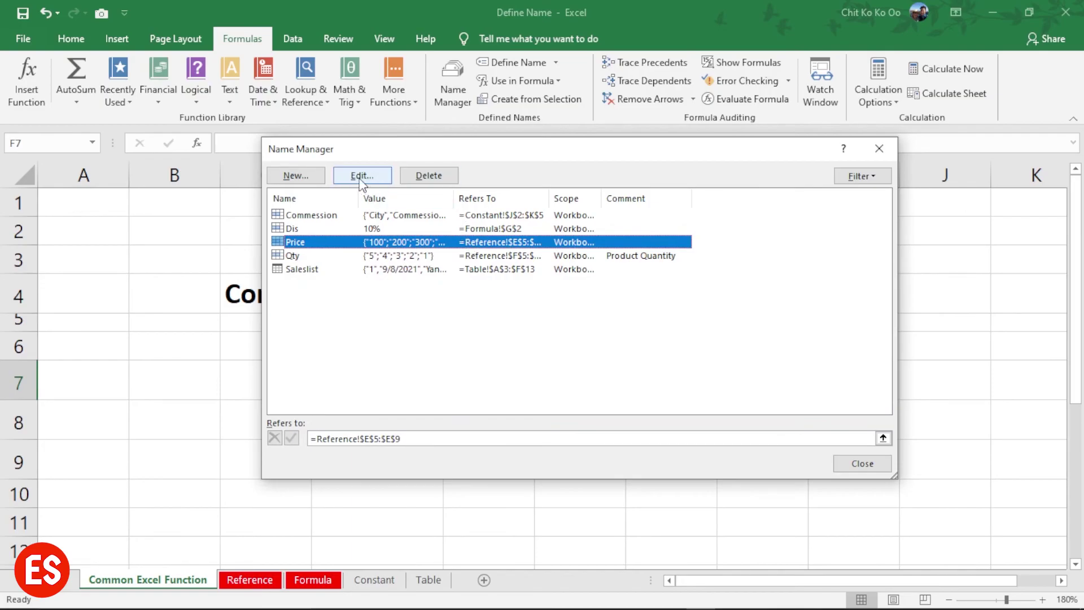
{"action": "left_click", "coordinate": [427, 333]}
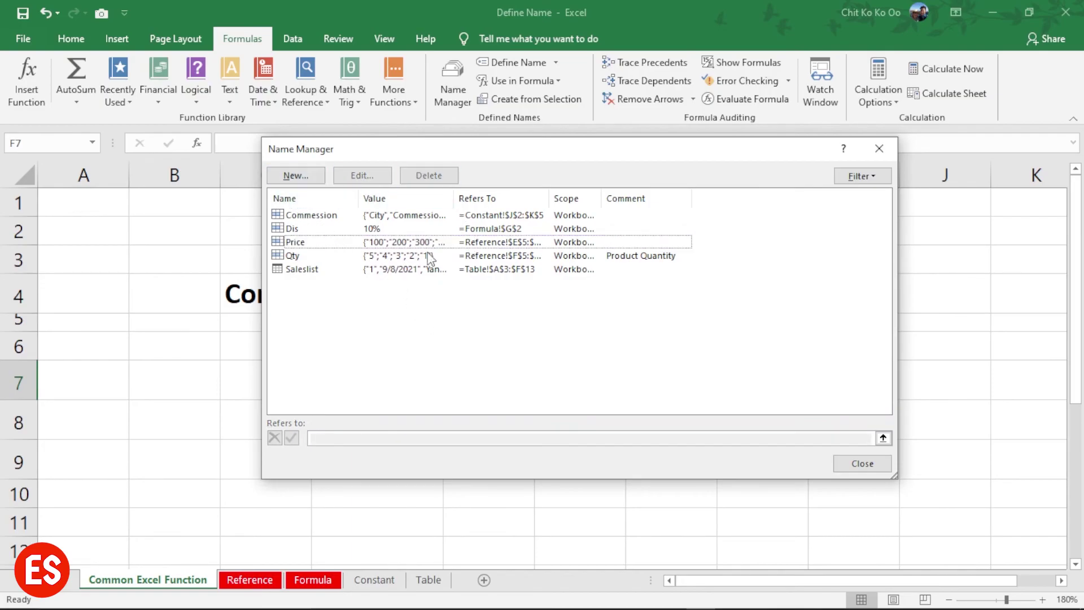
{"action": "left_click", "coordinate": [871, 177]}
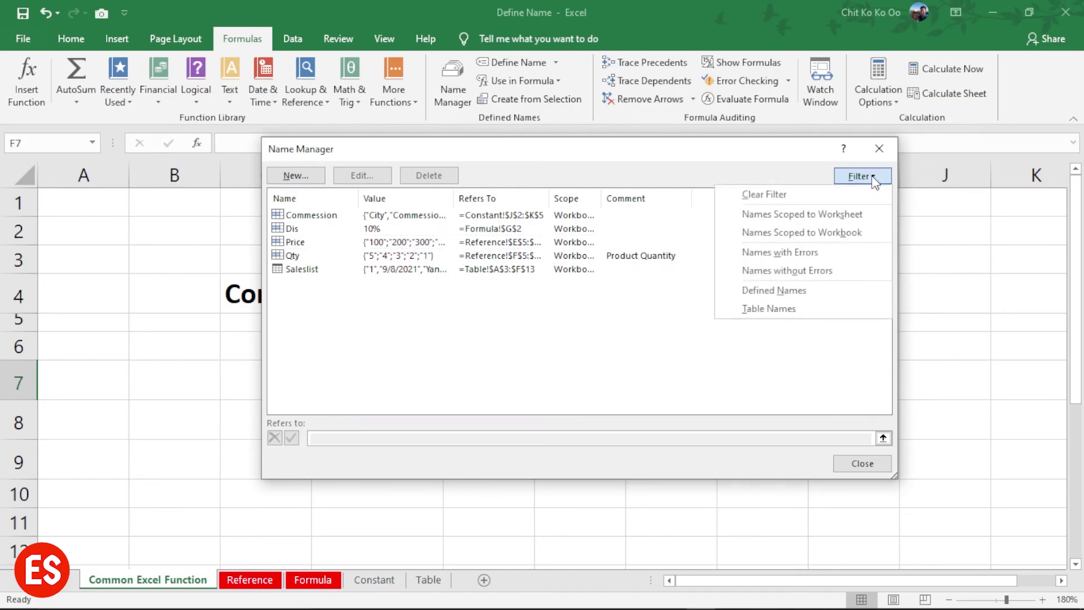
Try the Scoped to Worksheet and Scoped to Workbook filters on the names list
{"action": "left_click", "coordinate": [834, 215]}
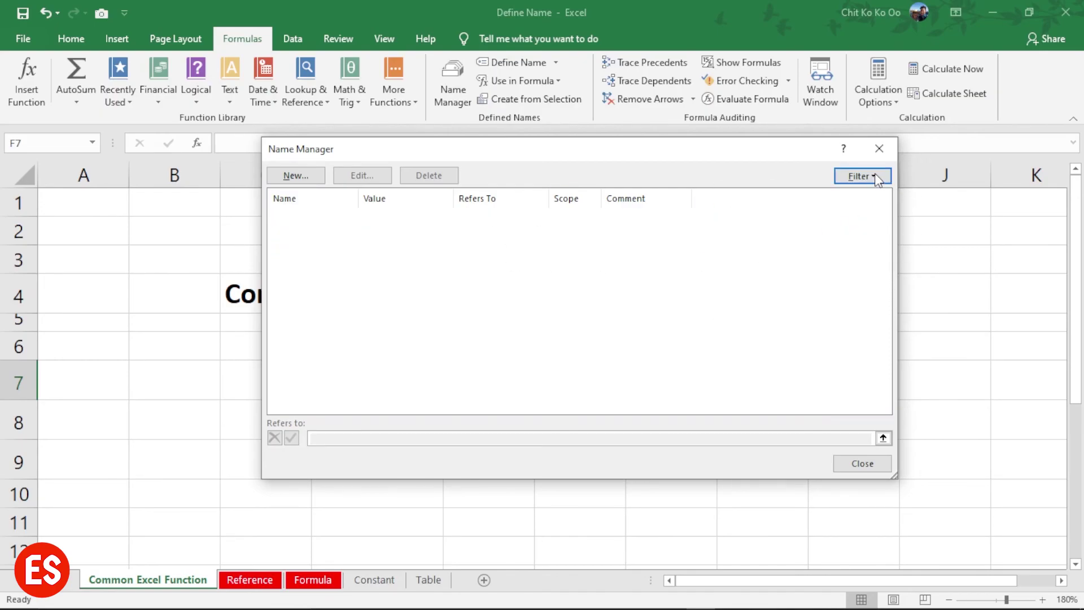
{"action": "left_click", "coordinate": [874, 178]}
{"action": "left_click", "coordinate": [846, 239]}
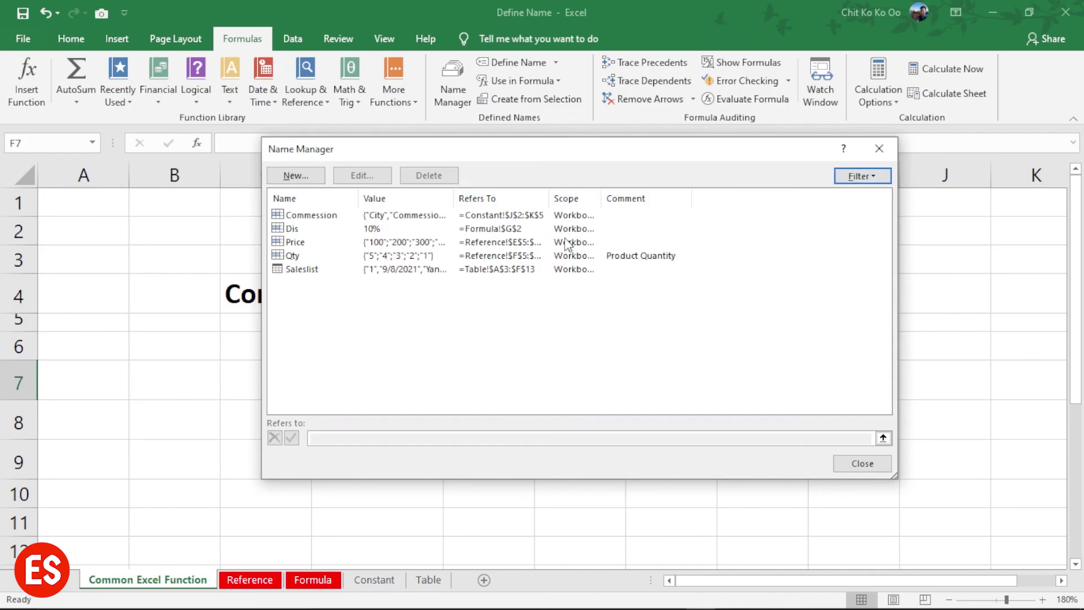
{"action": "left_click", "coordinate": [869, 176]}
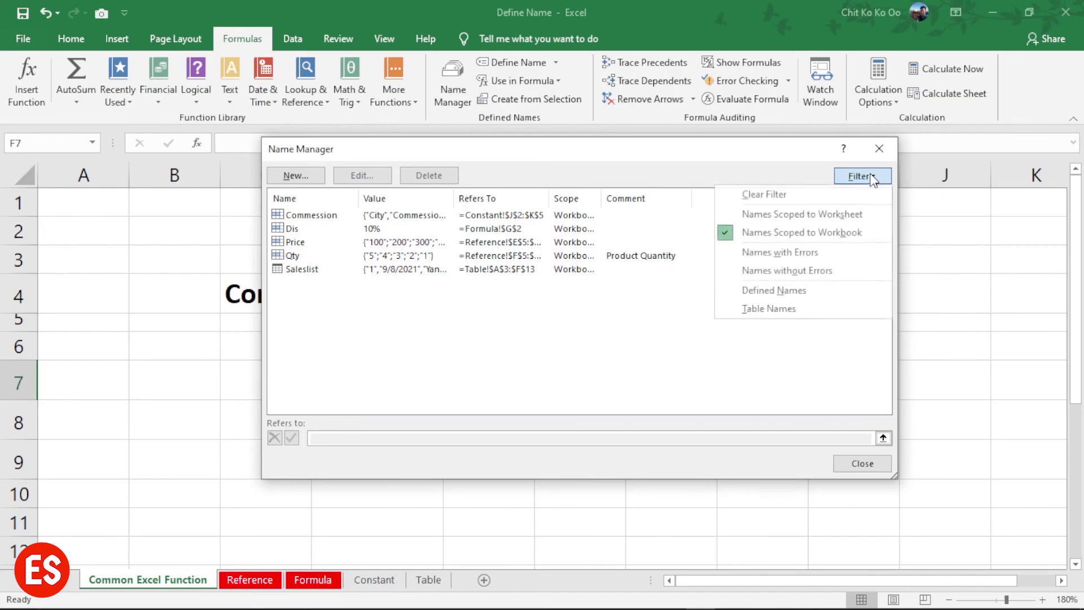
{"action": "left_click", "coordinate": [821, 215]}
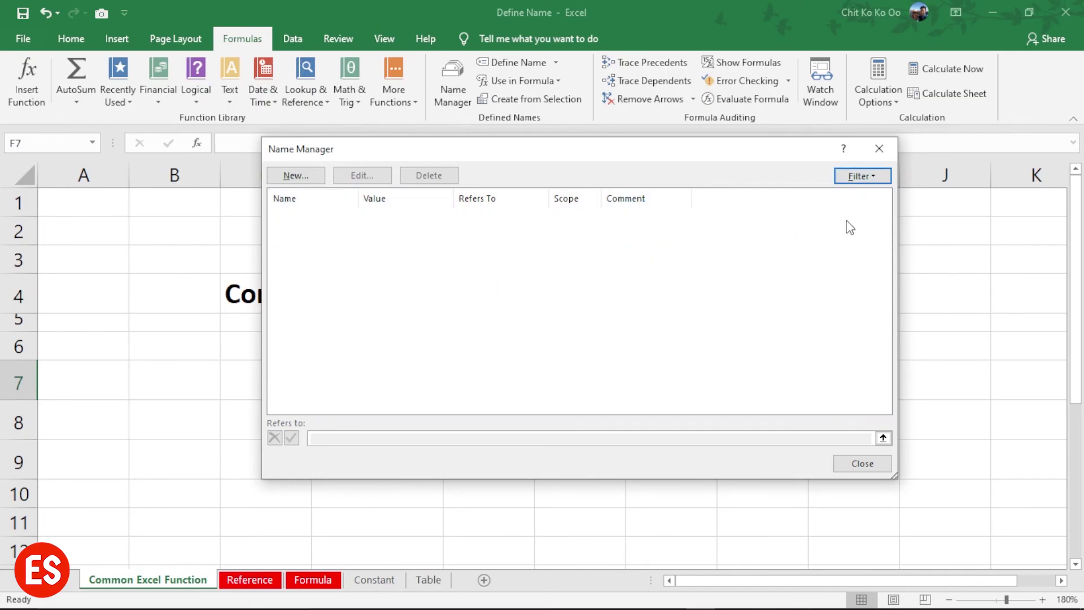
{"action": "left_click", "coordinate": [872, 183]}
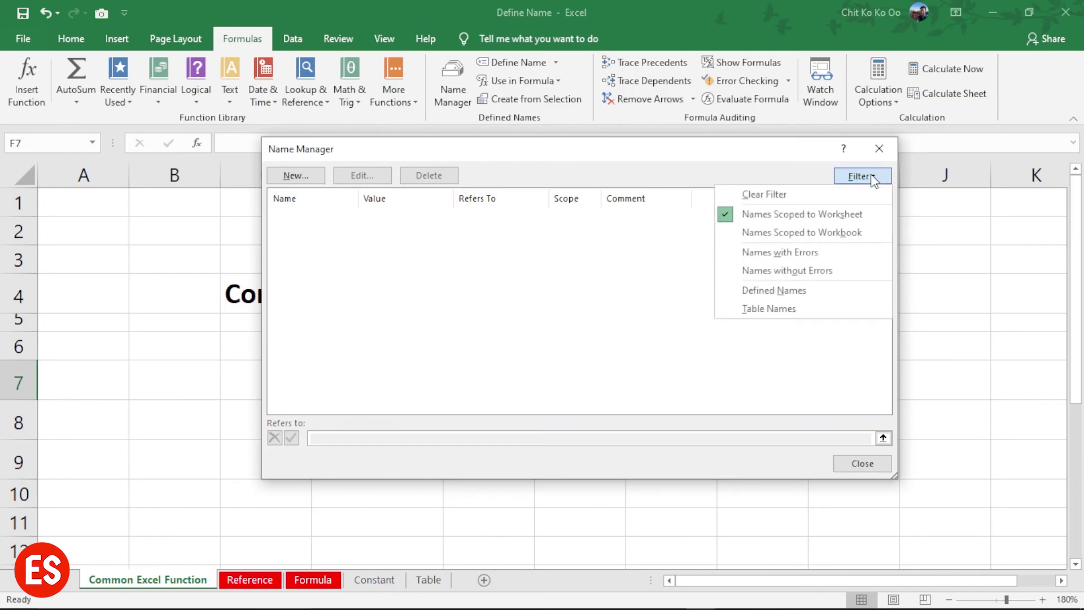
{"action": "left_click", "coordinate": [860, 232]}
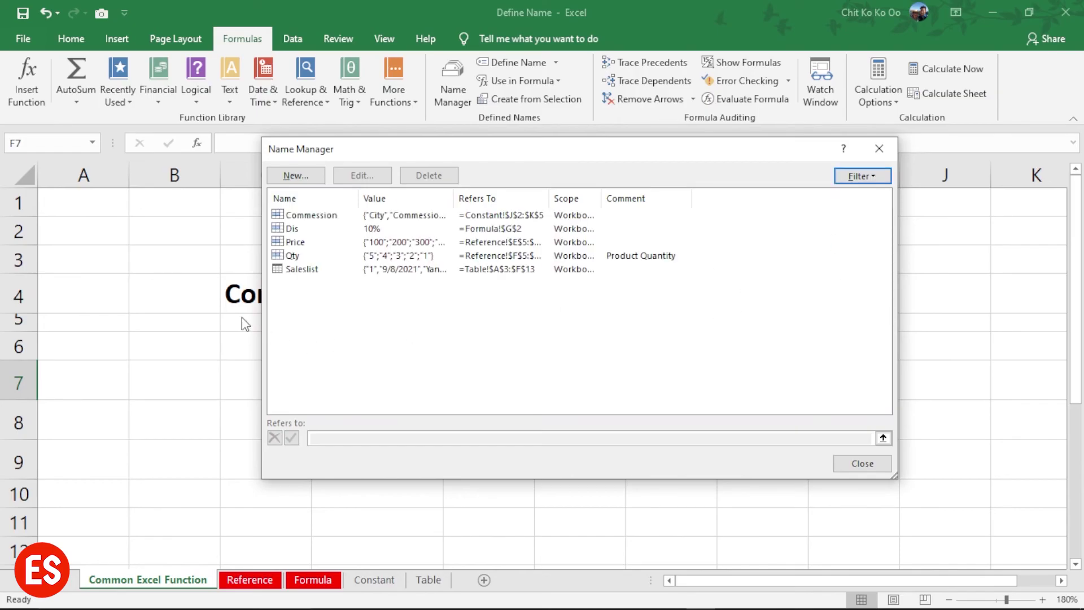
Try the error filters, then filter to Defined Names: Commission, Dis, Price and Qty
{"action": "left_click", "coordinate": [878, 180]}
{"action": "left_click", "coordinate": [832, 252]}
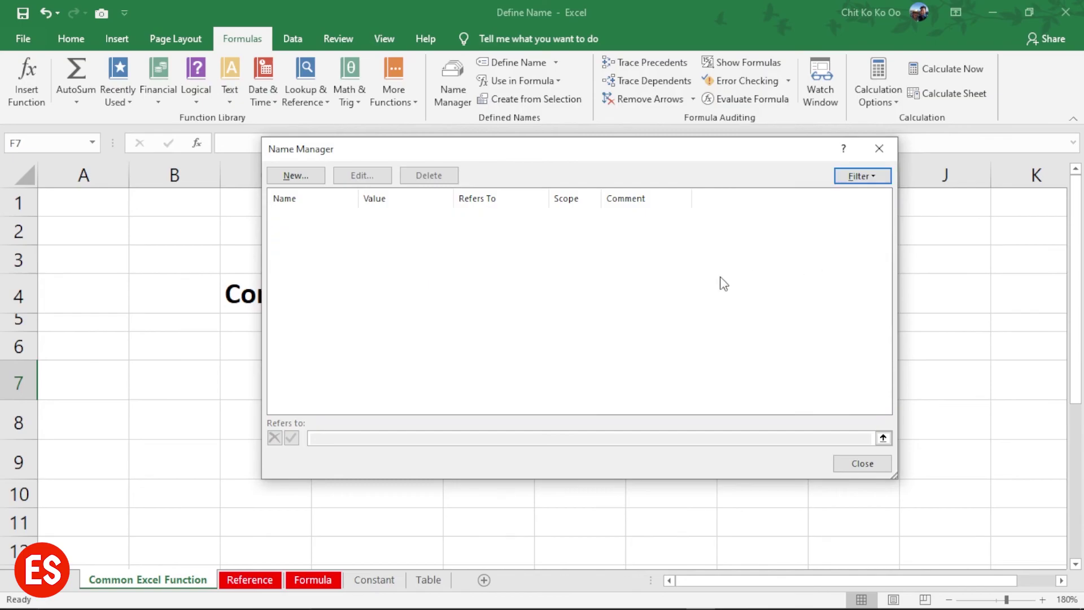
{"action": "left_click", "coordinate": [864, 180]}
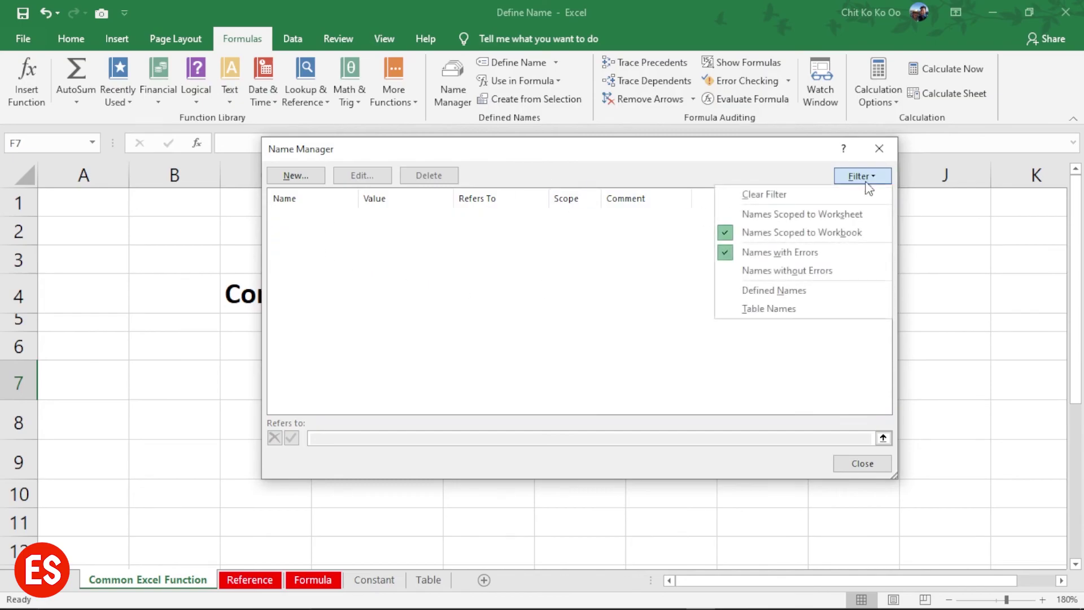
{"action": "left_click", "coordinate": [835, 270]}
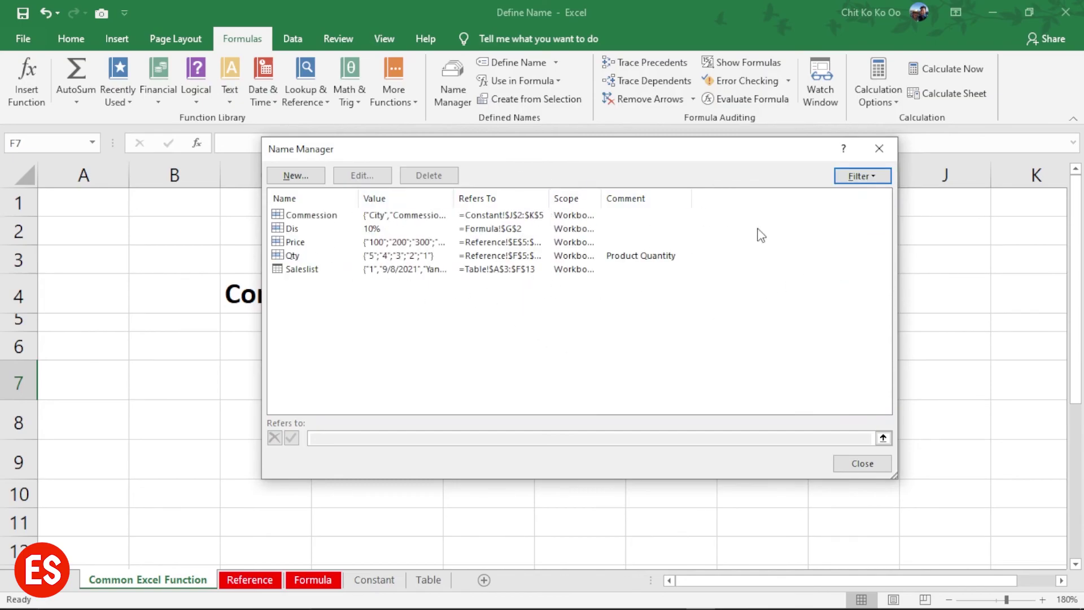
{"action": "left_click", "coordinate": [875, 177]}
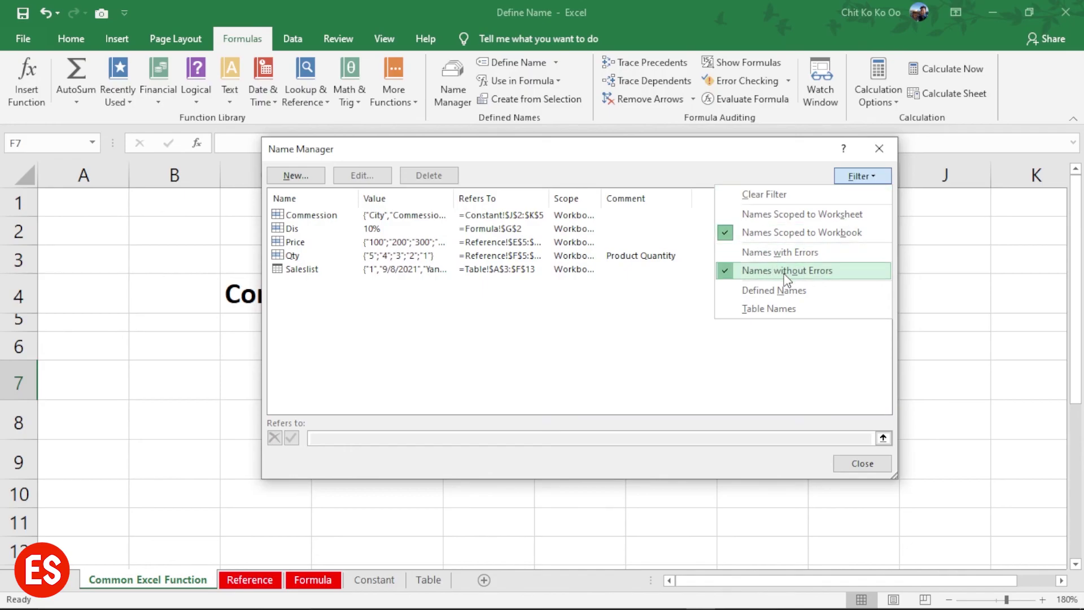
{"action": "left_click", "coordinate": [814, 292]}
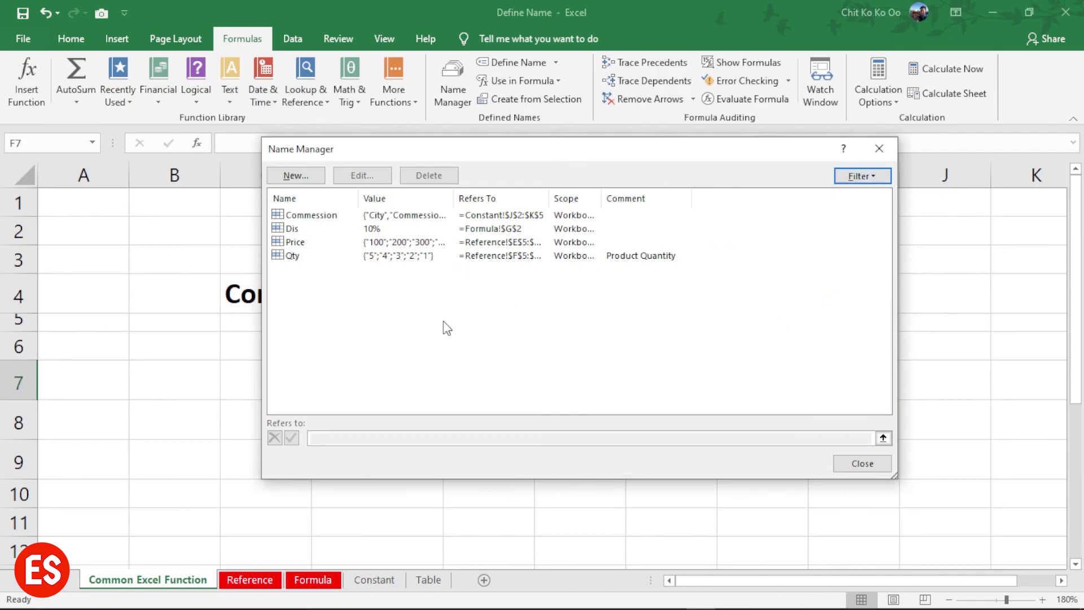
{"action": "left_click_drag", "start_coordinate": [442, 319], "coordinate": [444, 214]}
Filter to Table Names and confirm Saleslist refers to =Table!$A$3:$F$13
{"action": "left_click", "coordinate": [869, 175]}
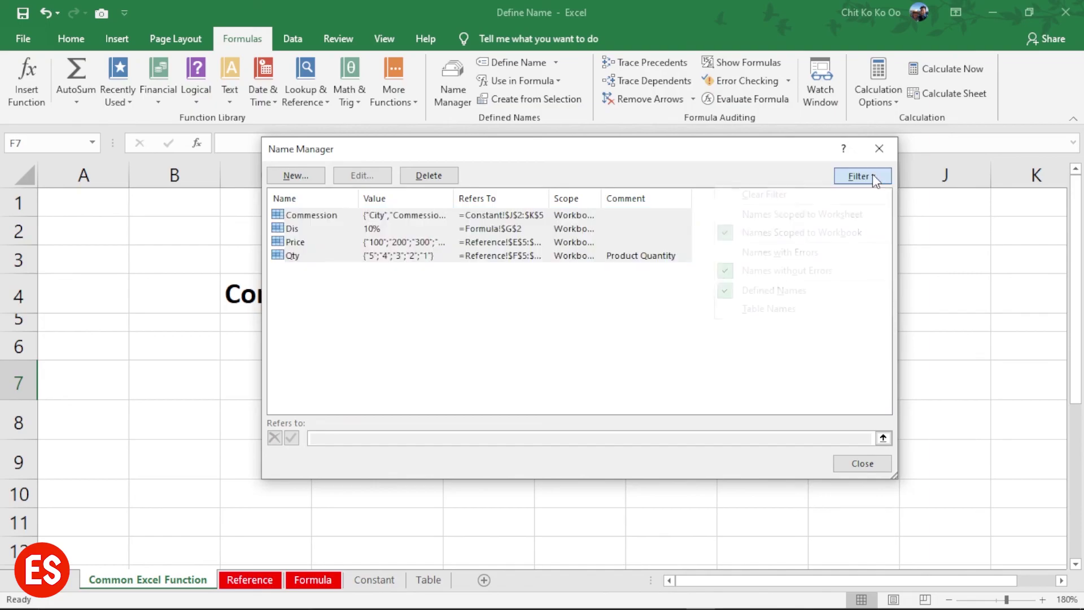
{"action": "left_click", "coordinate": [806, 313]}
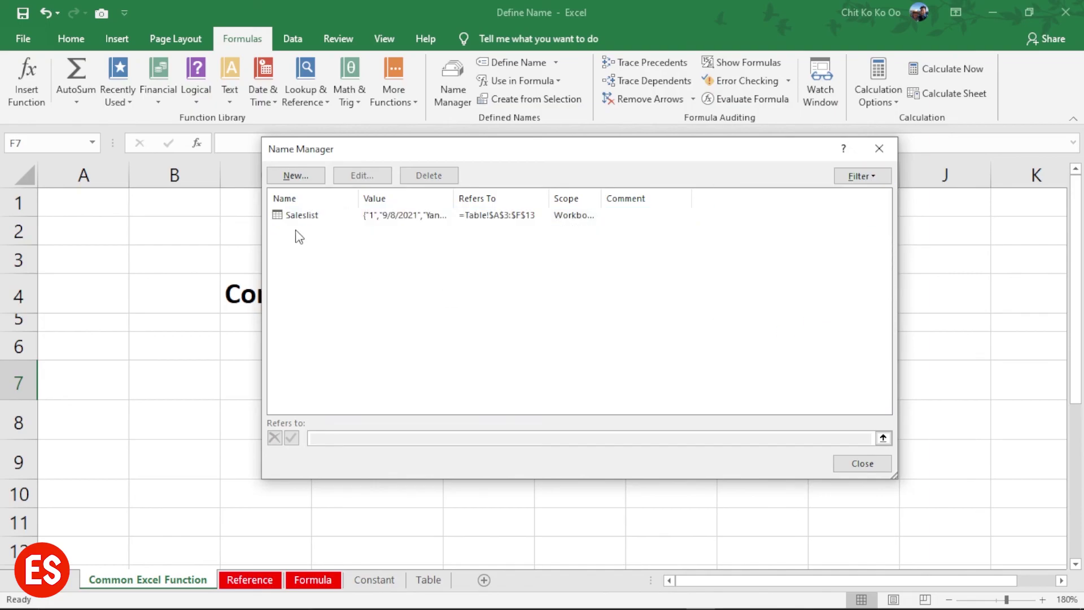
{"action": "left_click", "coordinate": [314, 217]}
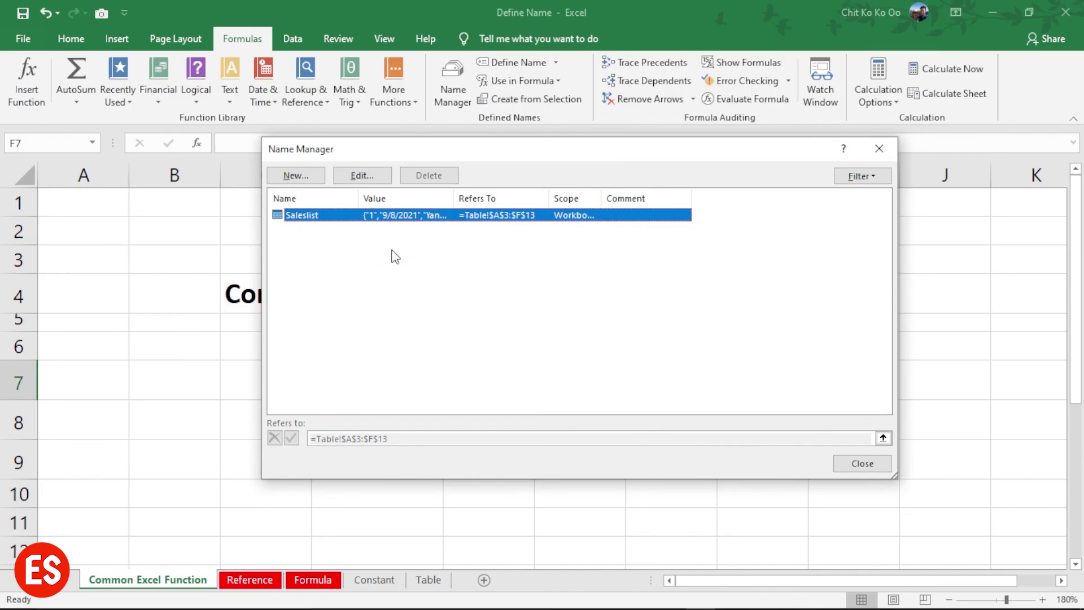
Clear the filter to show all five names and close Name Manager
{"action": "left_click", "coordinate": [874, 175]}
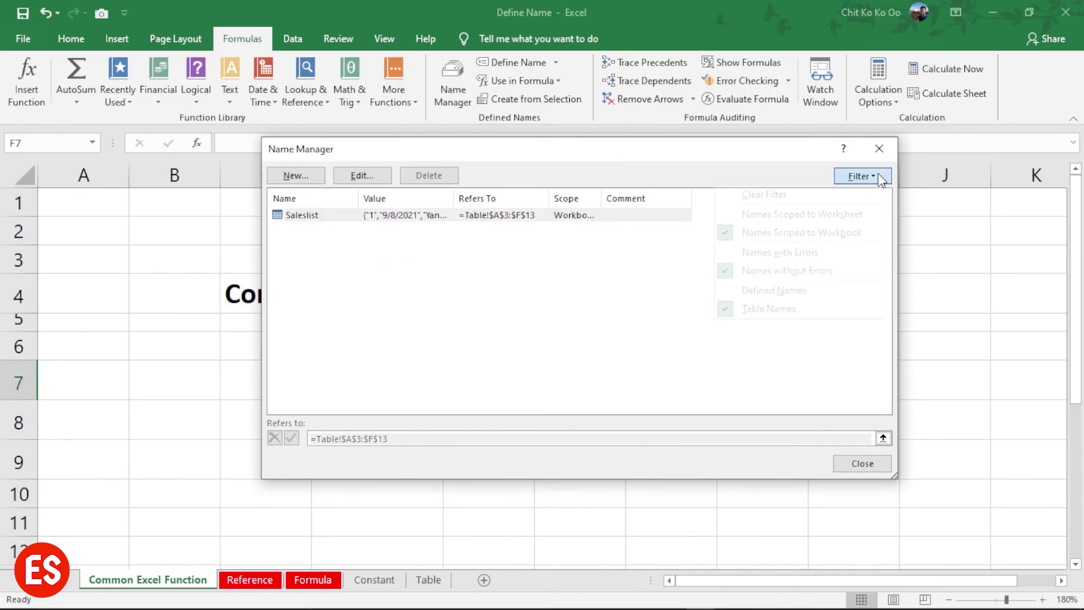
{"action": "left_click", "coordinate": [793, 197]}
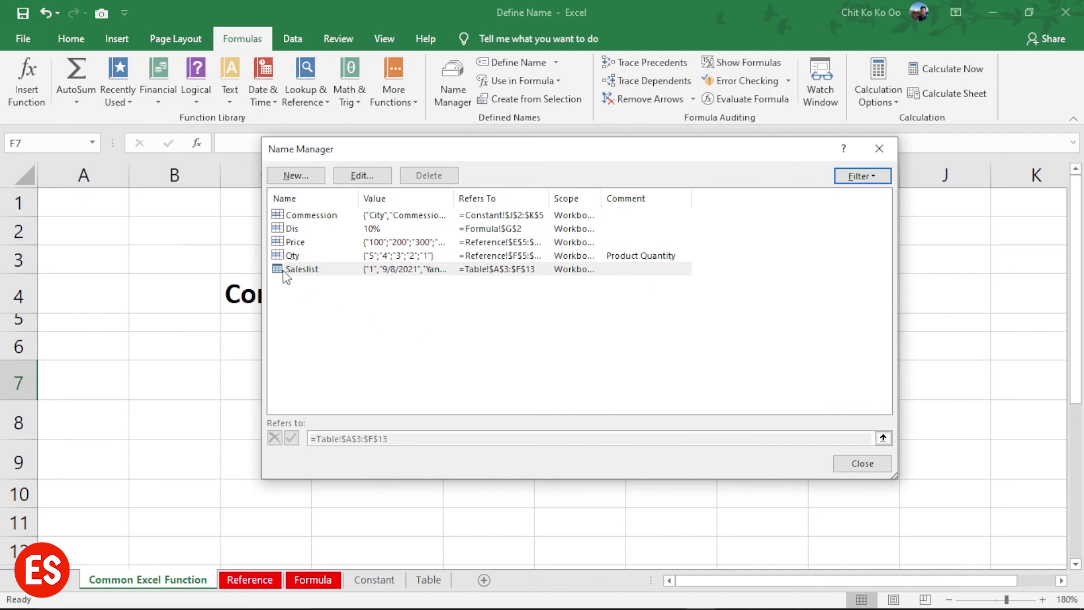
{"action": "left_click", "coordinate": [644, 328]}
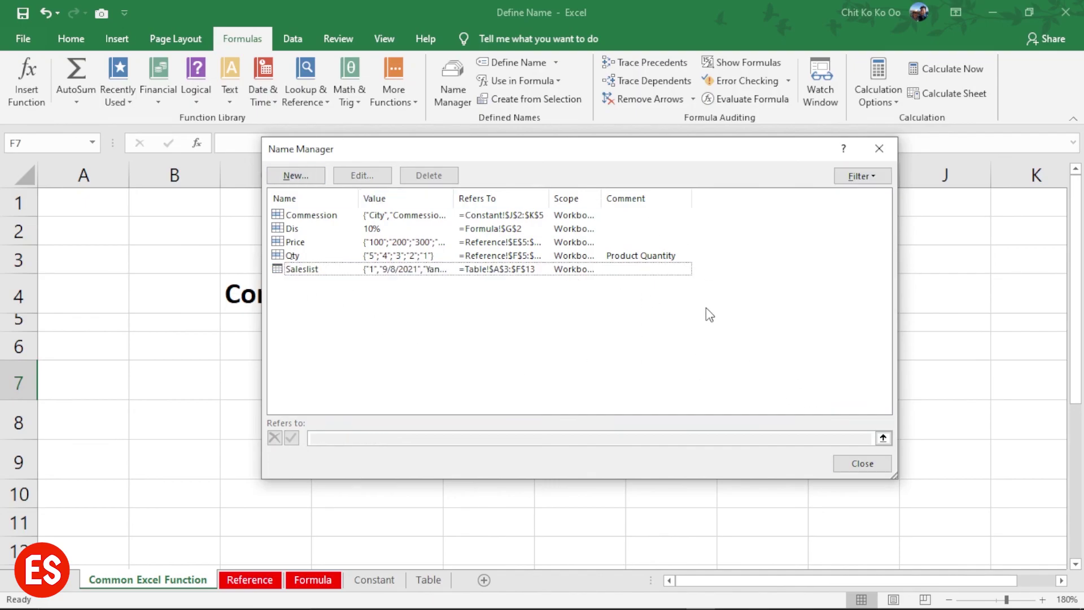
{"action": "left_click", "coordinate": [874, 467]}
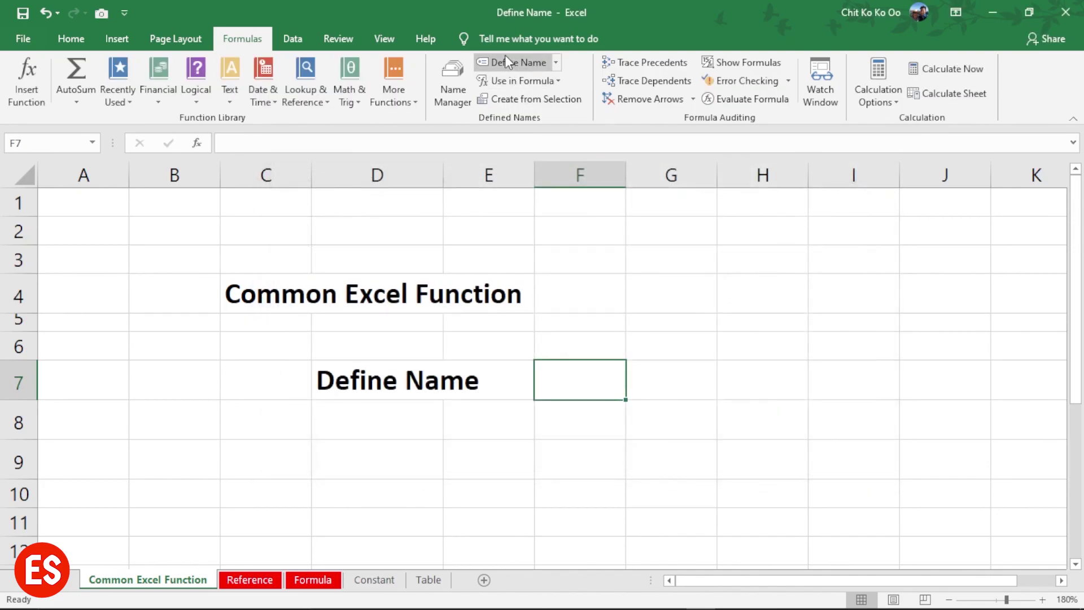
{"action": "left_click", "coordinate": [556, 62]}
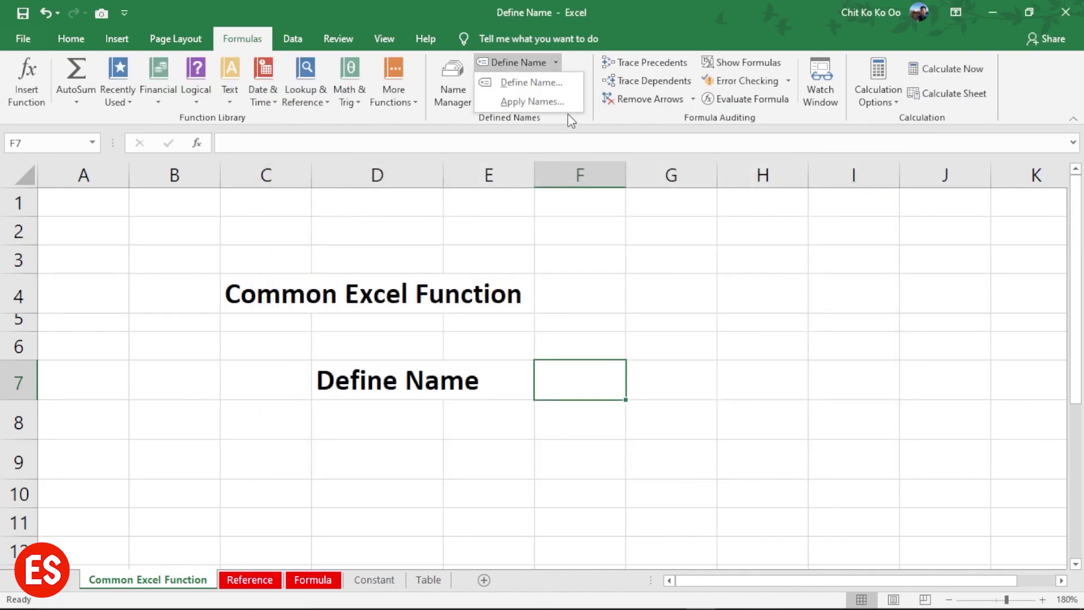
{"action": "left_click", "coordinate": [697, 358]}
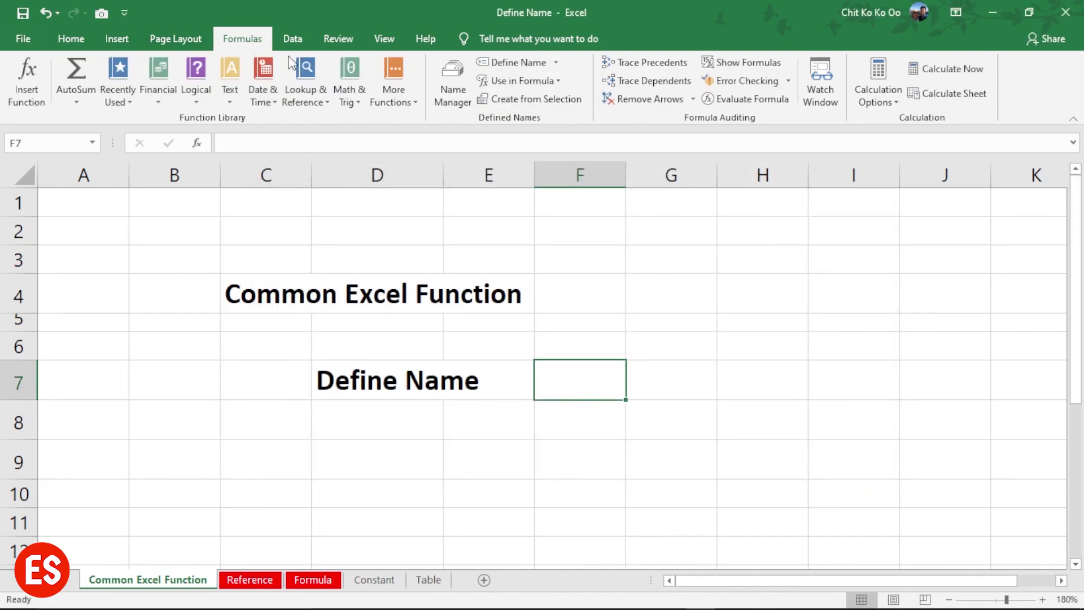
{"action": "left_click", "coordinate": [653, 358]}
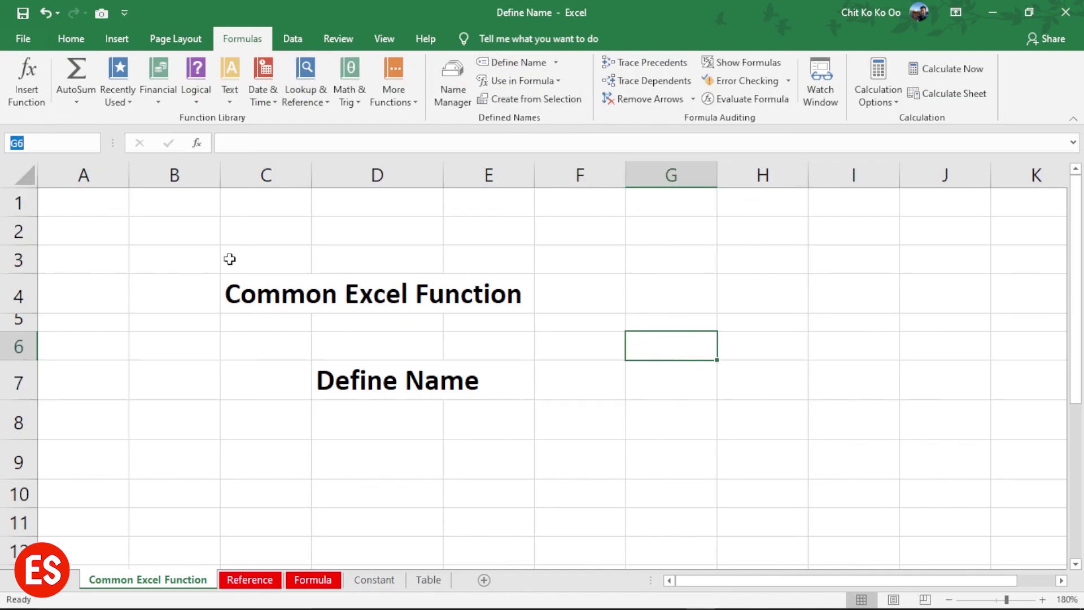
{"action": "mouse_move", "coordinate": [612, 278]}
{"action": "left_mouse_down"}
{"action": "mouse_move", "coordinate": [711, 420]}
{"action": "mouse_move", "coordinate": [795, 426]}
{"action": "left_mouse_up"}
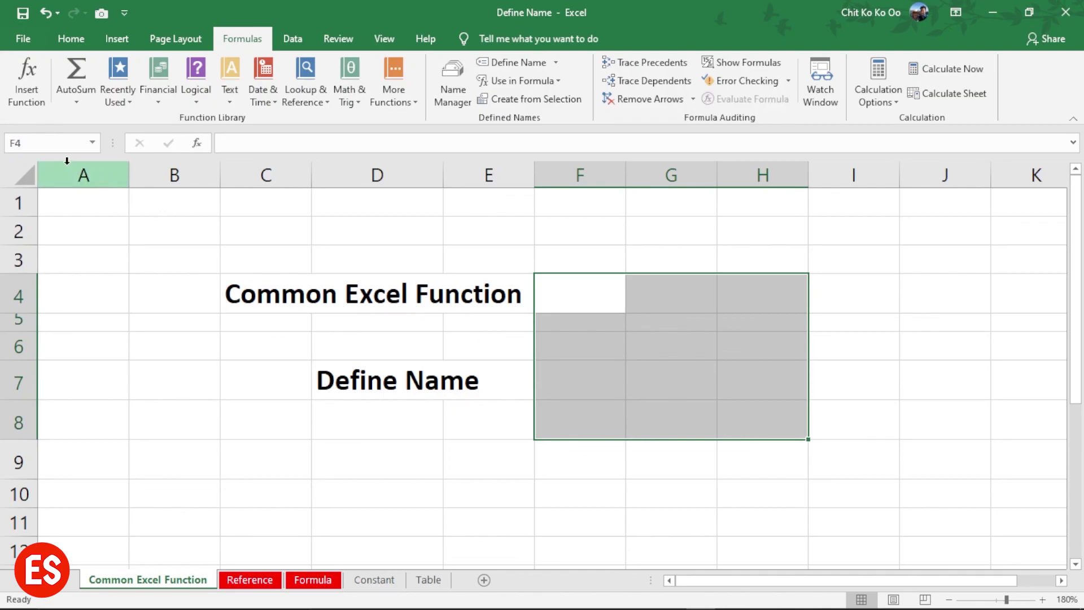
{"action": "left_click", "coordinate": [17, 143]}
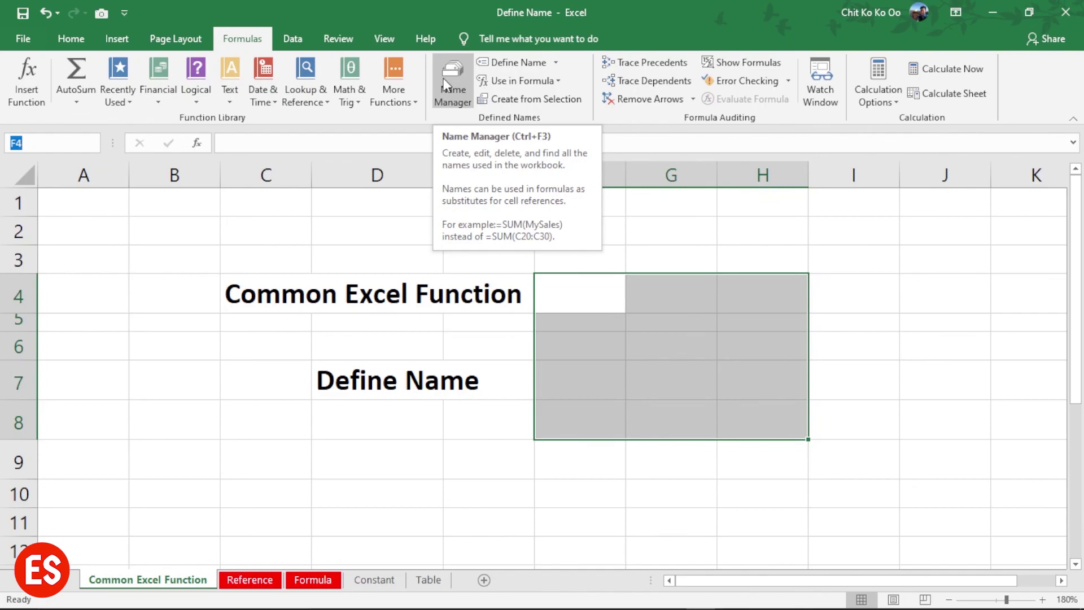
{"action": "left_click", "coordinate": [384, 419]}
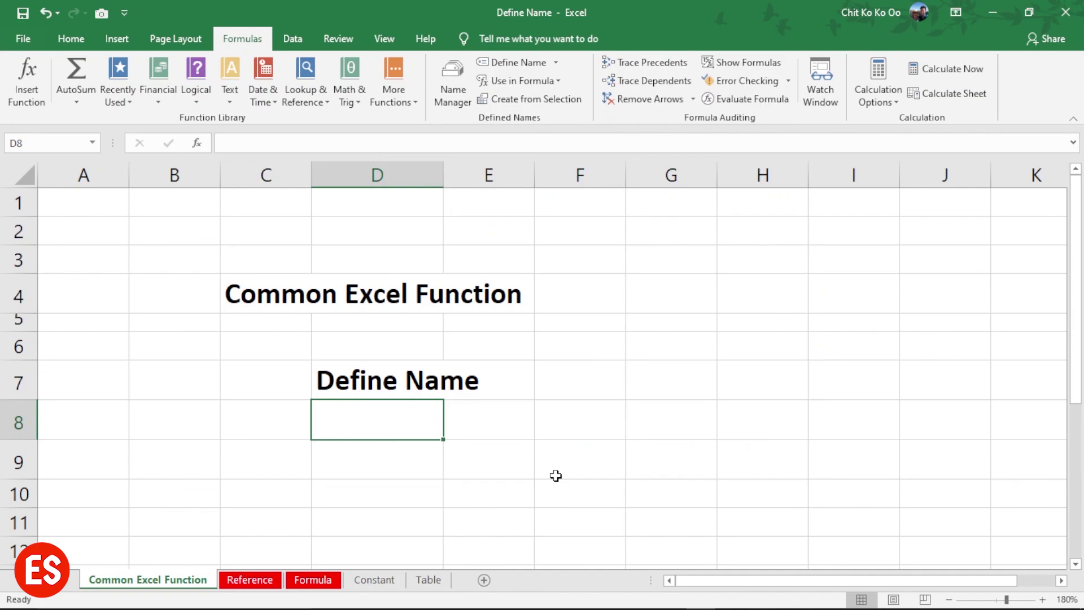
{"action": "left_click", "coordinate": [609, 368]}
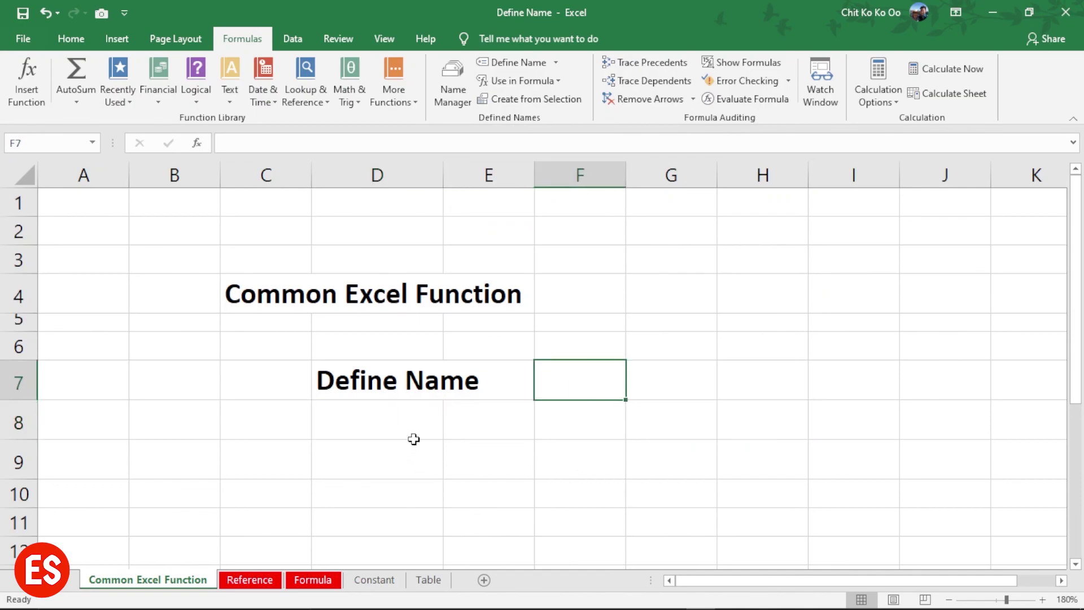
{"action": "left_click", "coordinate": [675, 287]}
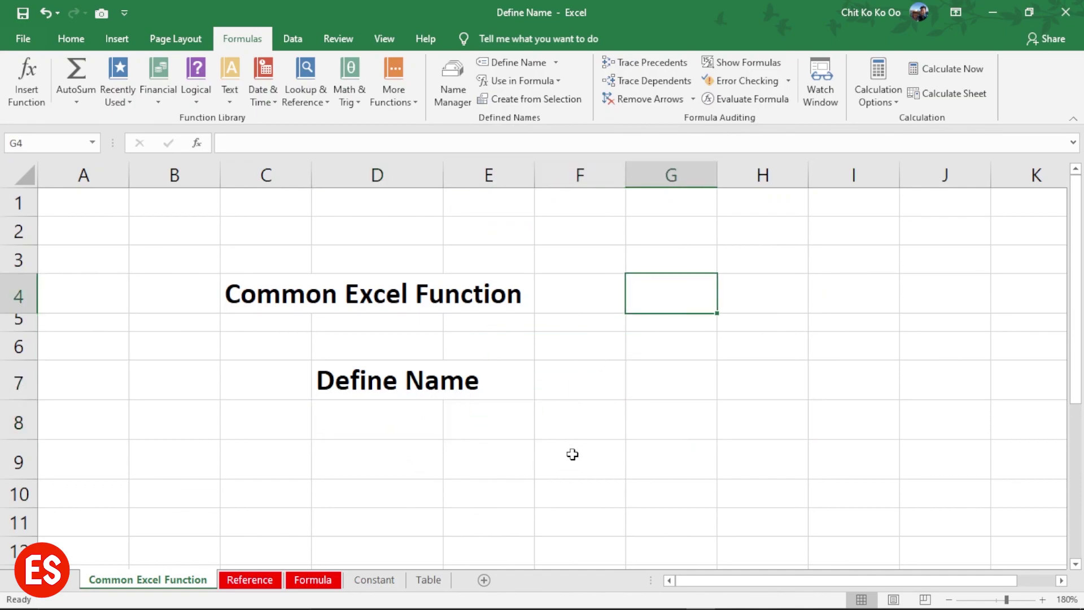